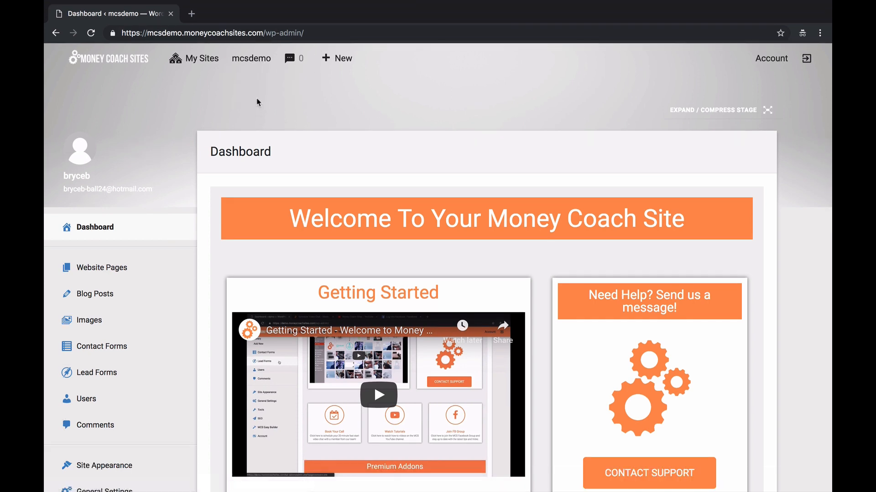
- View the live mcsdemo home page from the admin area and return to its dashboard
mouse_move(255, 62)
click(256, 89)
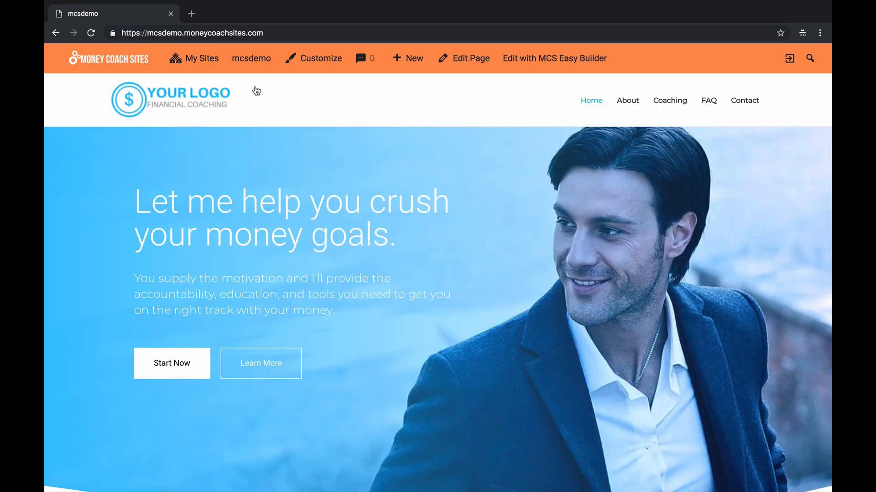
mouse_move(255, 63)
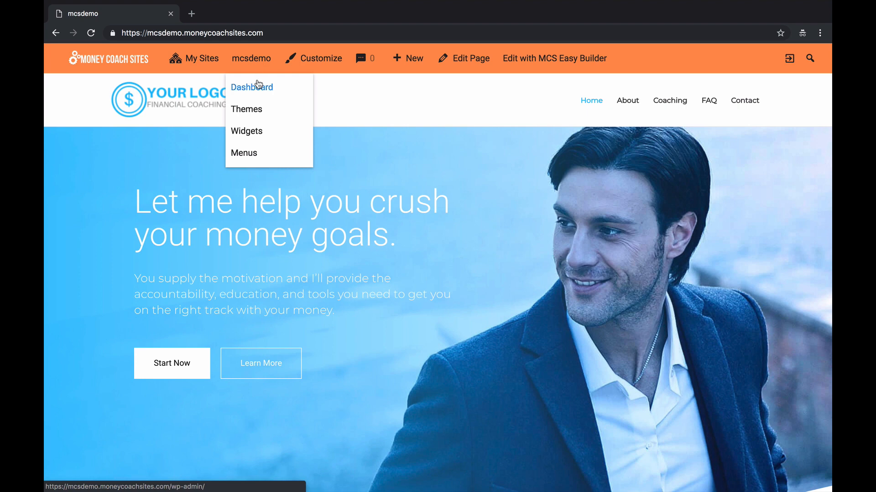
click(259, 85)
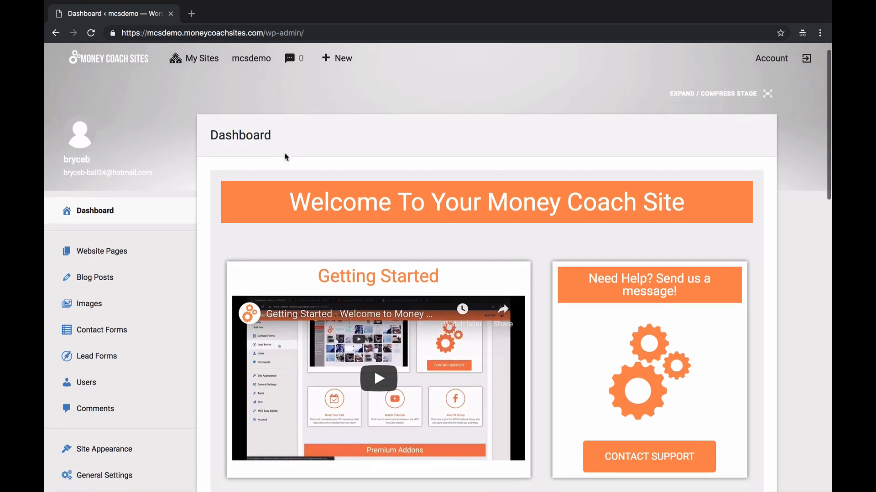
- Examine the dashboard's getting-started video, support box, and the call booking, tutorial and Facebook group cards
scroll(284, 157, down, 4)
scroll(284, 154, down, 1)
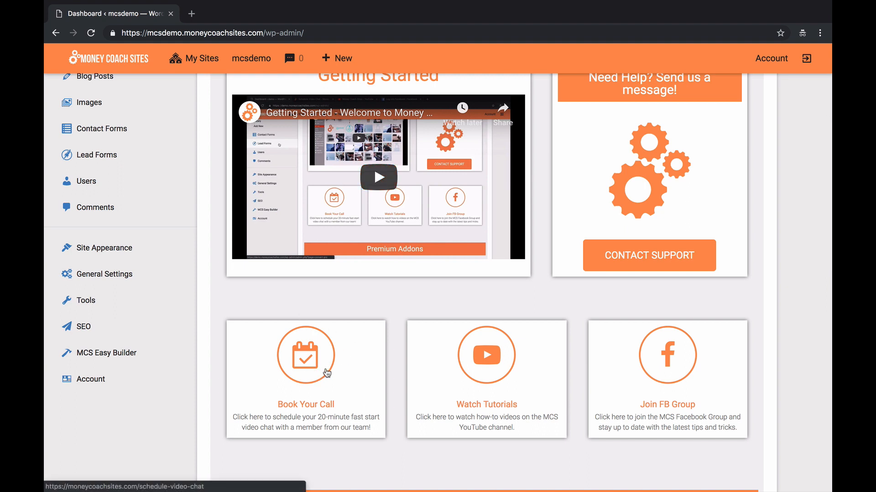
scroll(327, 373, down, 1)
scroll(327, 373, down, 1)
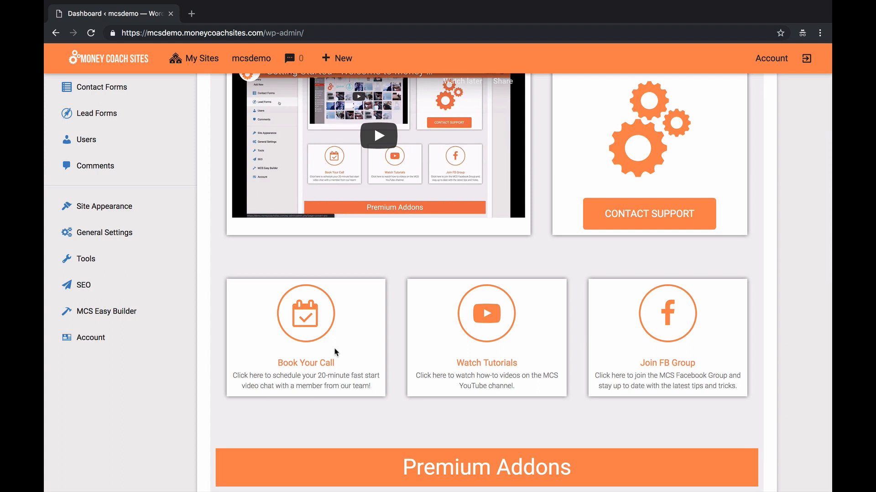
scroll(336, 352, down, 1)
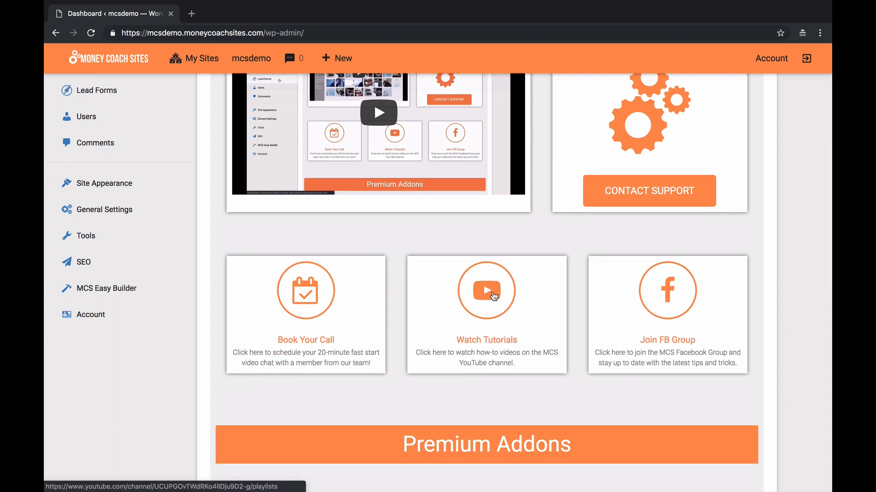
scroll(493, 296, up, 1)
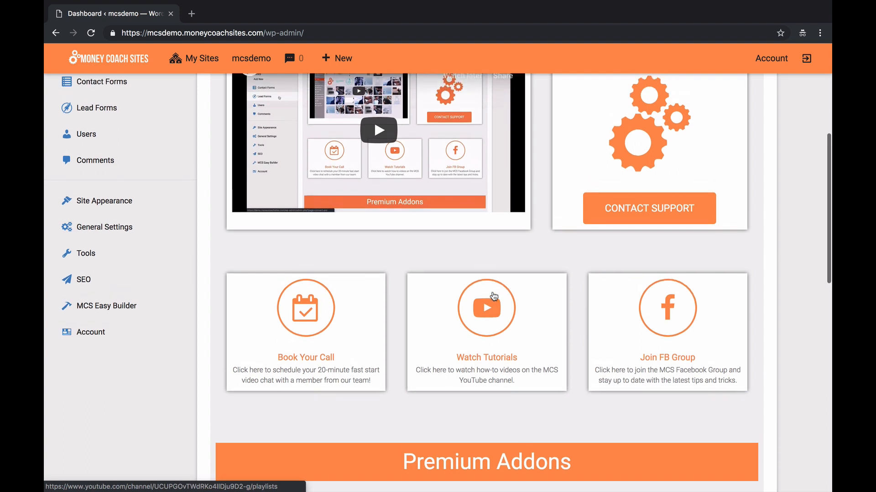
scroll(599, 292, up, 3)
scroll(599, 292, up, 4)
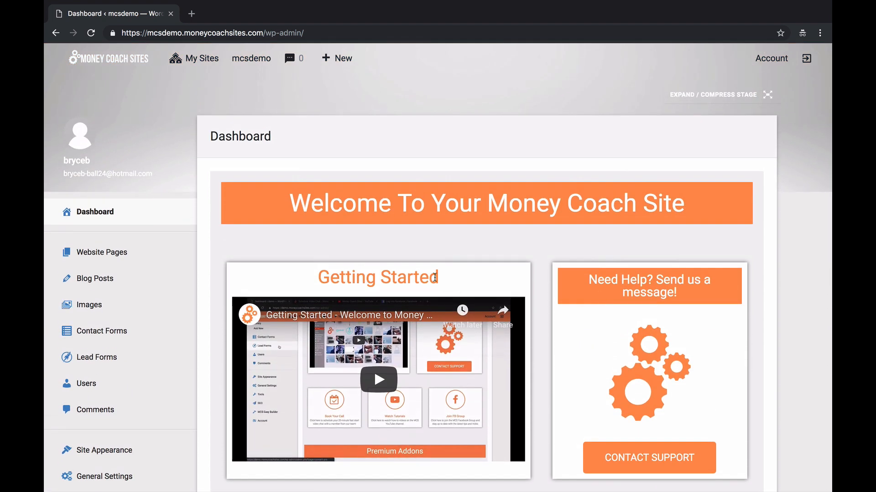
scroll(435, 279, up, 1)
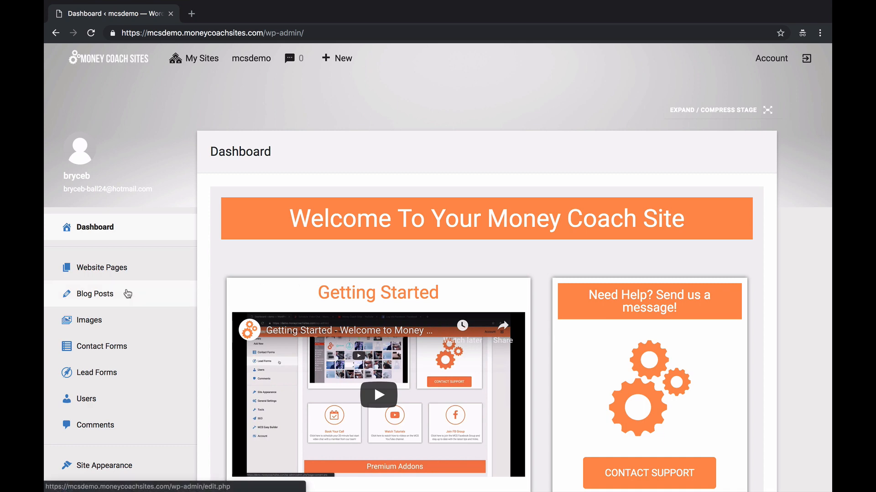
- Open the site customizer and go to the Site Identity settings within the header layout
scroll(128, 294, down, 5)
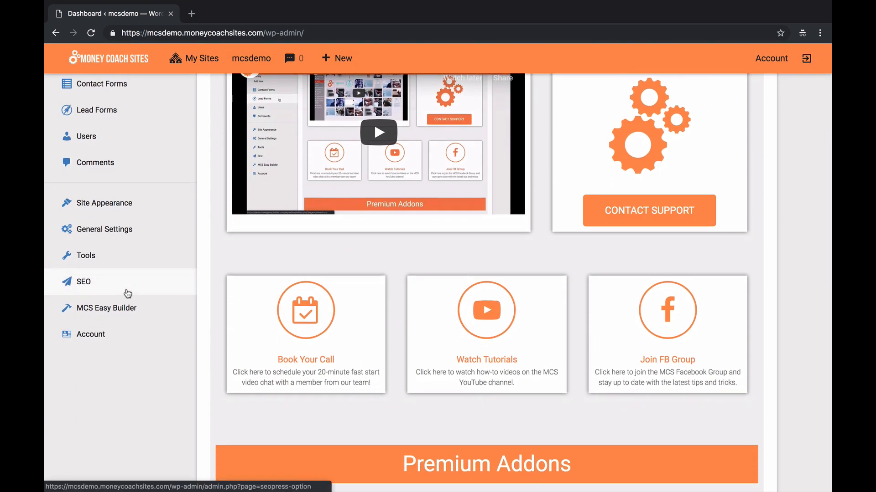
mouse_move(140, 203)
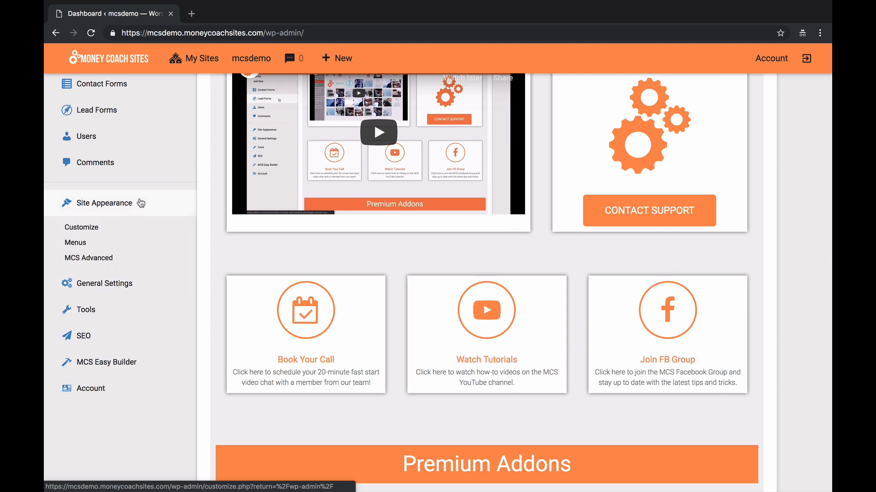
click(90, 227)
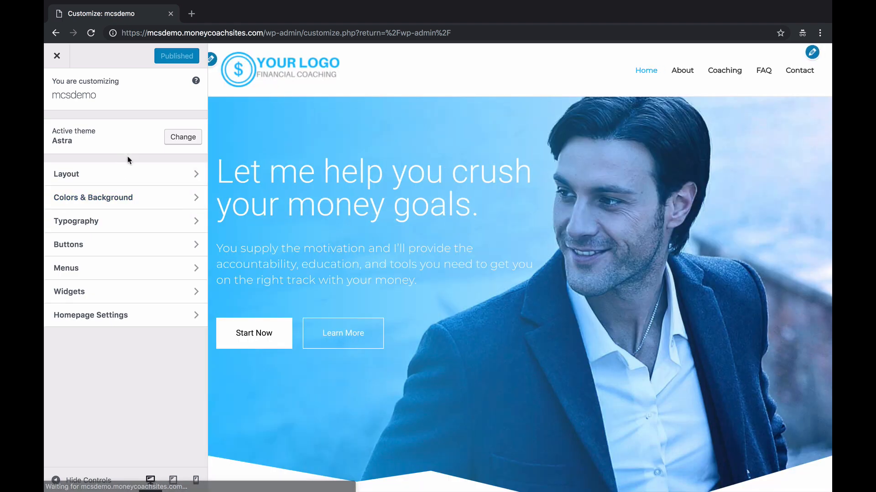
click(146, 181)
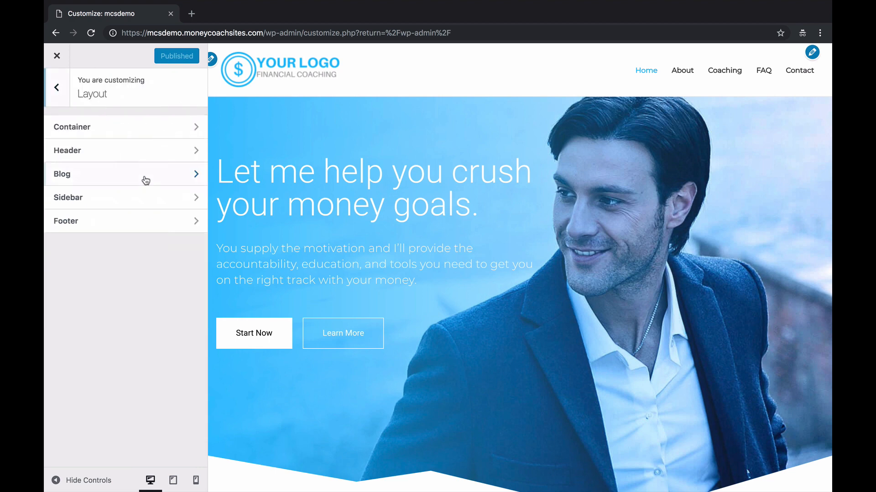
click(144, 151)
click(155, 135)
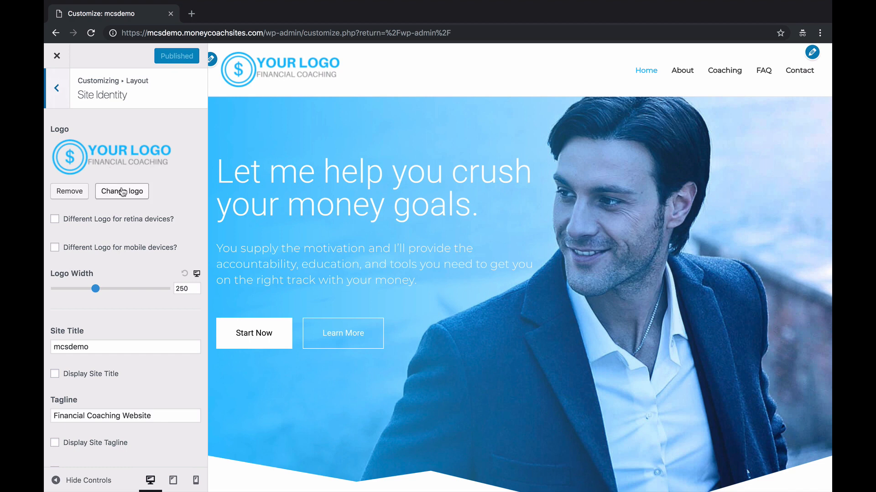
- Look at the logo upload option and the media library images, and close the logo chooser without selecting one
click(122, 192)
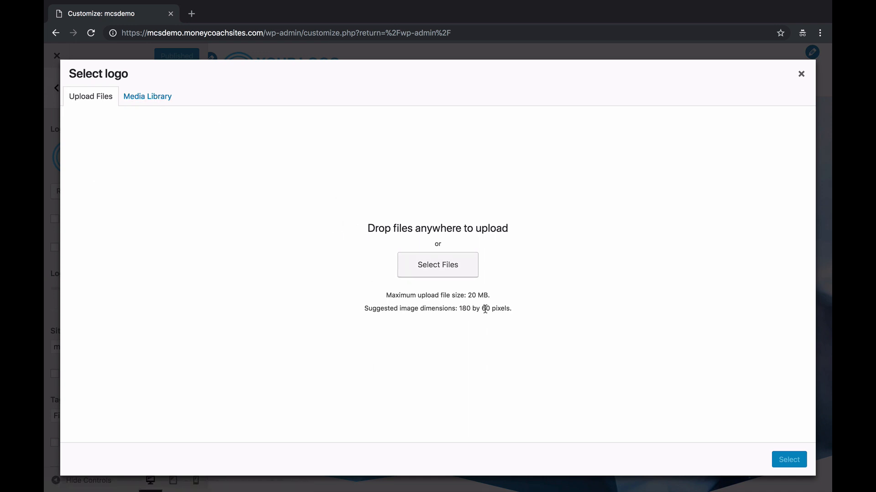
click(152, 96)
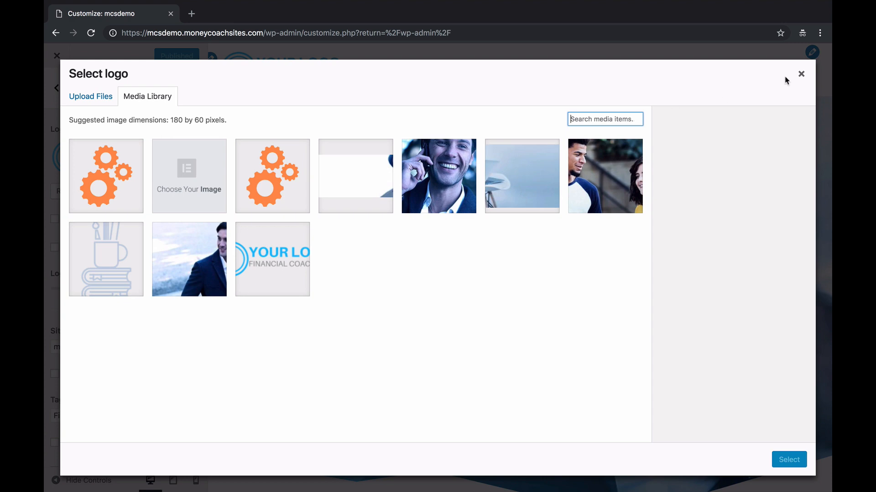
click(800, 75)
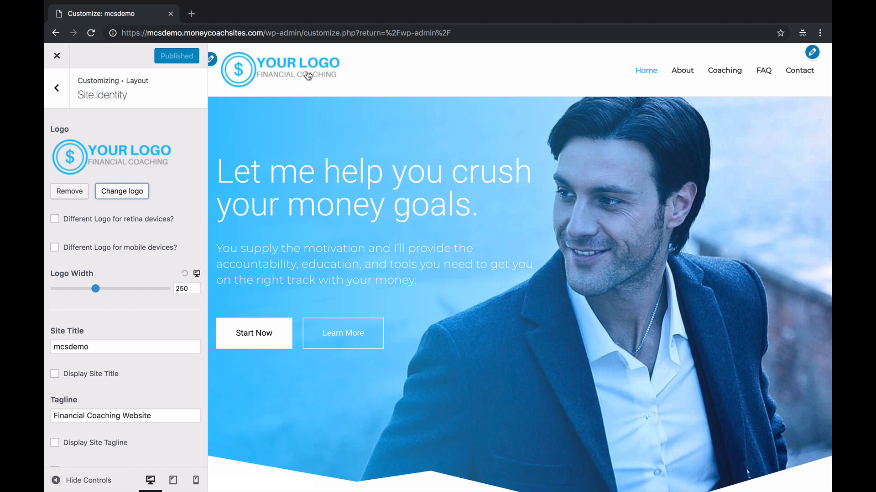
- Try logo widths of 393 and 200, and set the logo width back to 250
click(98, 288)
drag(97, 287, 125, 294)
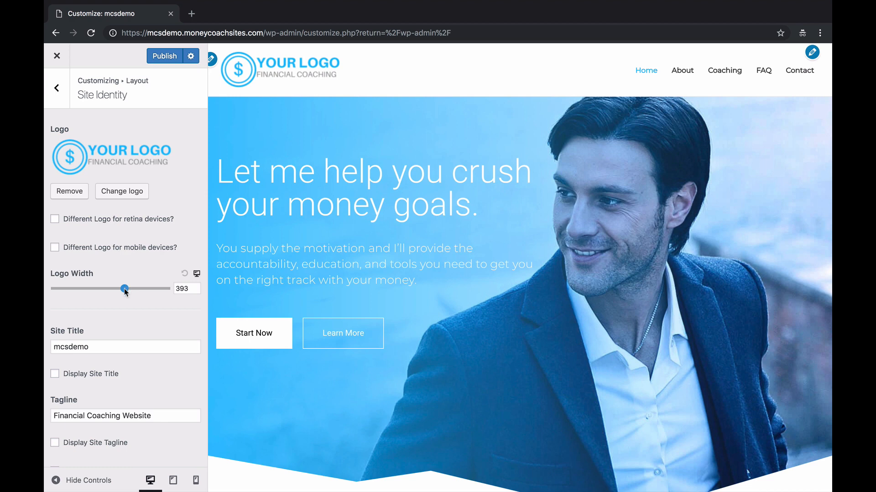
drag(125, 289, 87, 298)
double_click(177, 289)
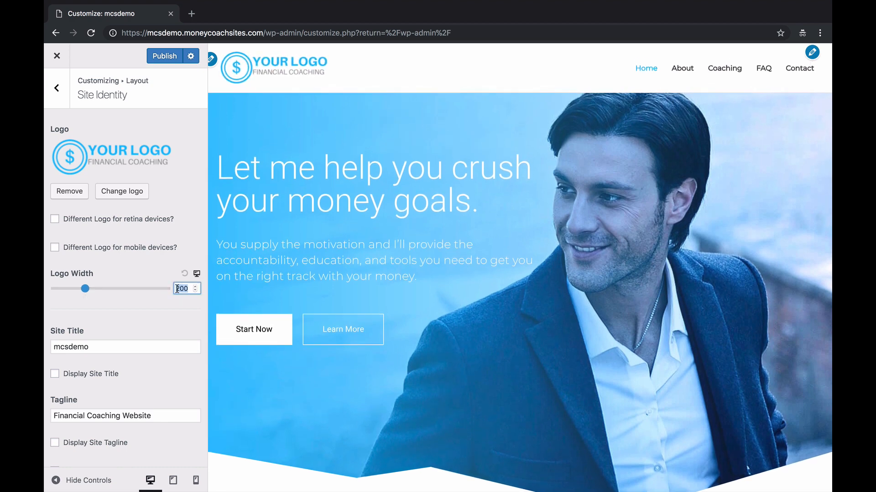
text(250)
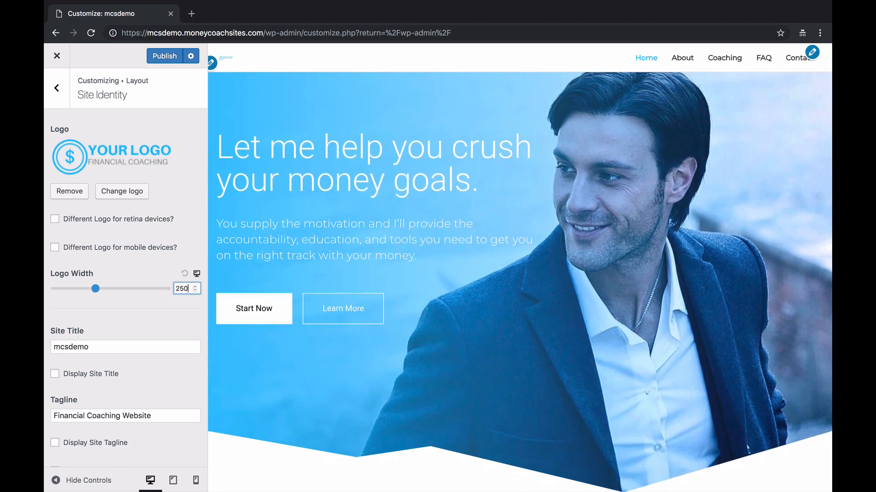
click(189, 258)
- Change the site title to "MCS Demo"
scroll(192, 257, down, 2)
scroll(139, 303, down, 1)
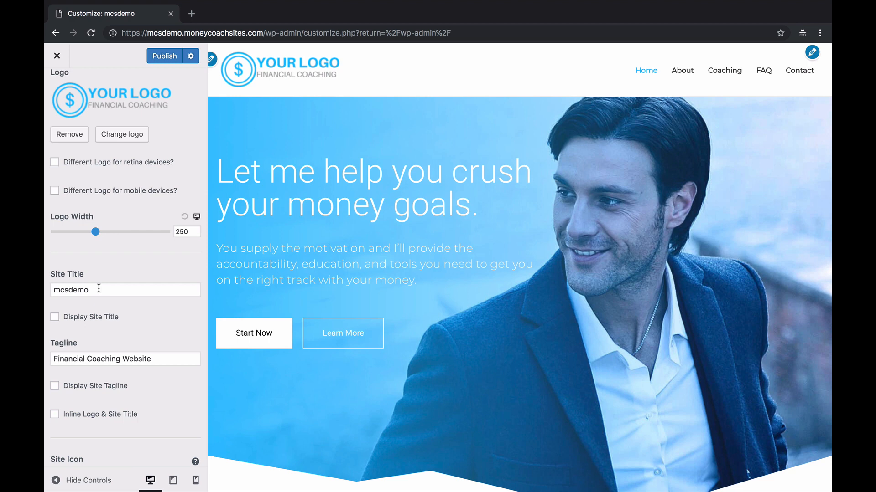
drag(98, 288, 46, 290)
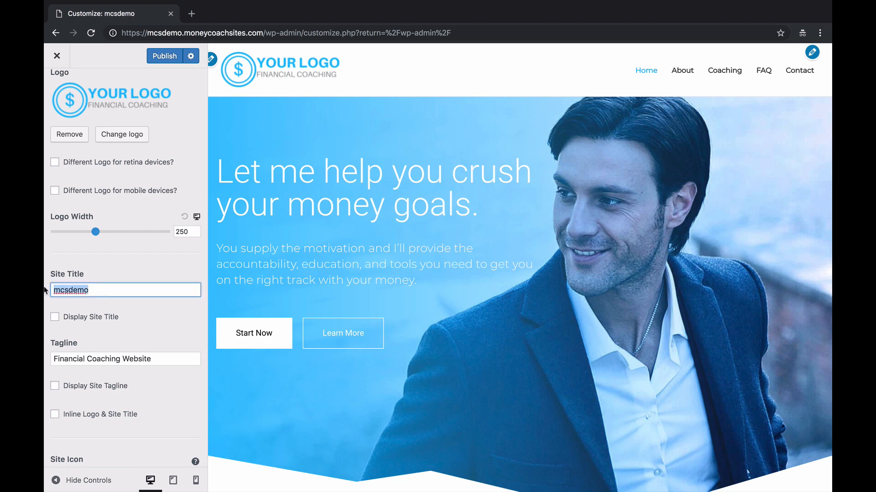
text(MCS Demo)
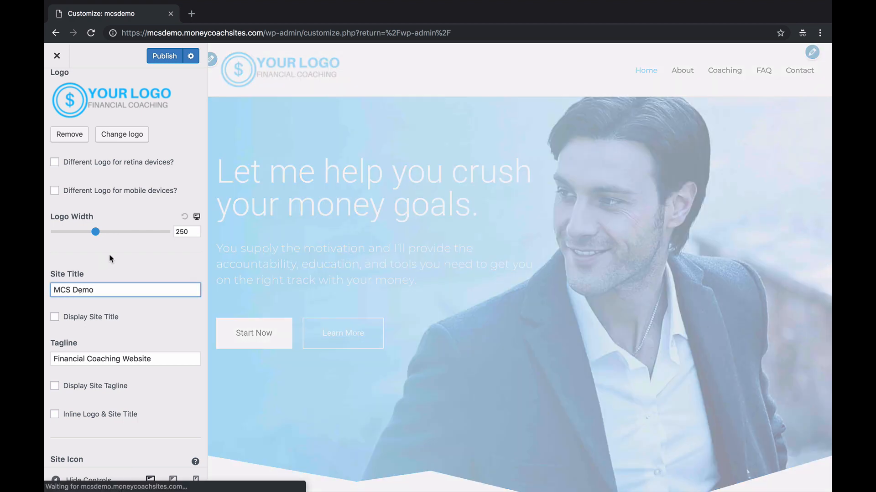
- Turn on Display Site Title to preview the title beneath the logo, and turn it off again
scroll(109, 260, down, 2)
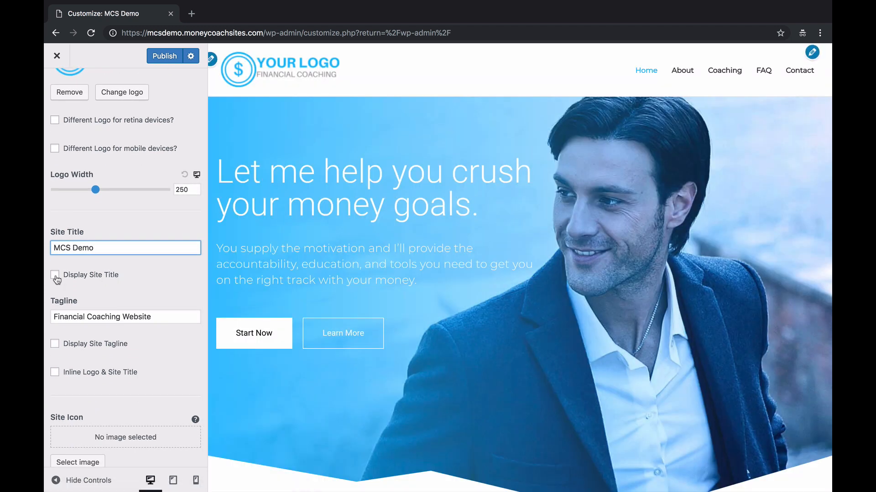
click(55, 276)
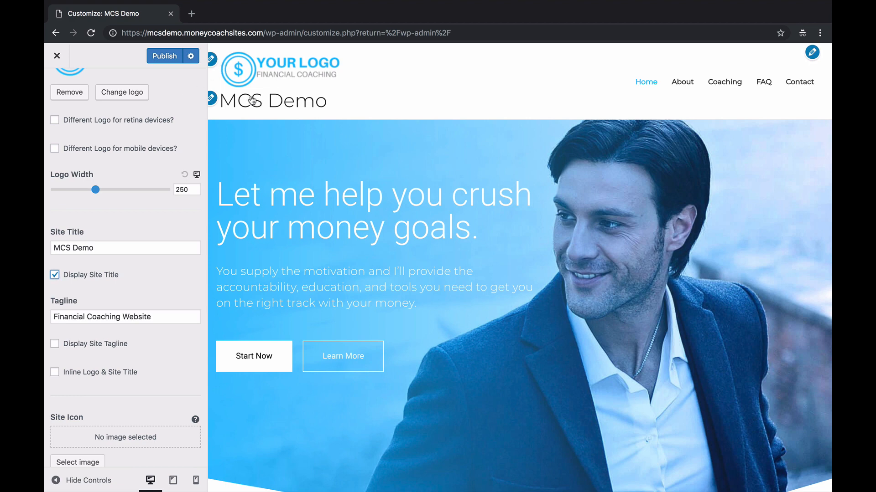
click(55, 275)
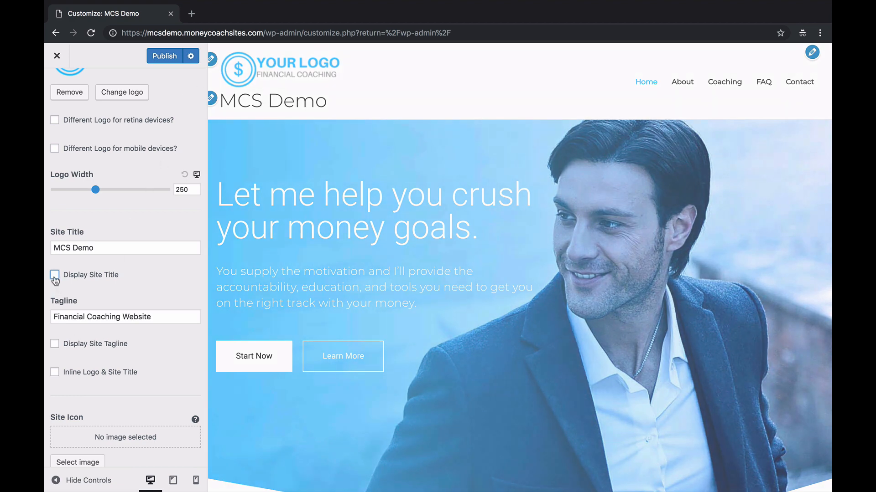
- Load Google in a new browser tab to look at its tab icon, and return to the customizer
scroll(157, 297, down, 1)
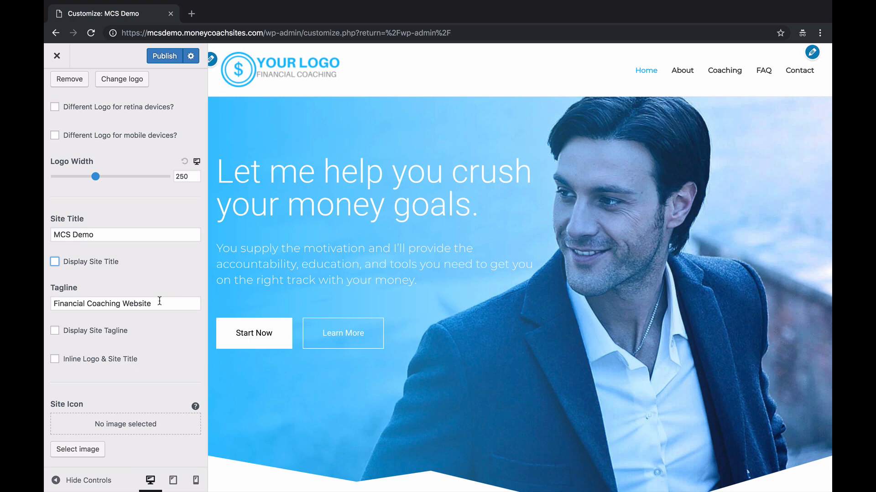
scroll(160, 301, down, 1)
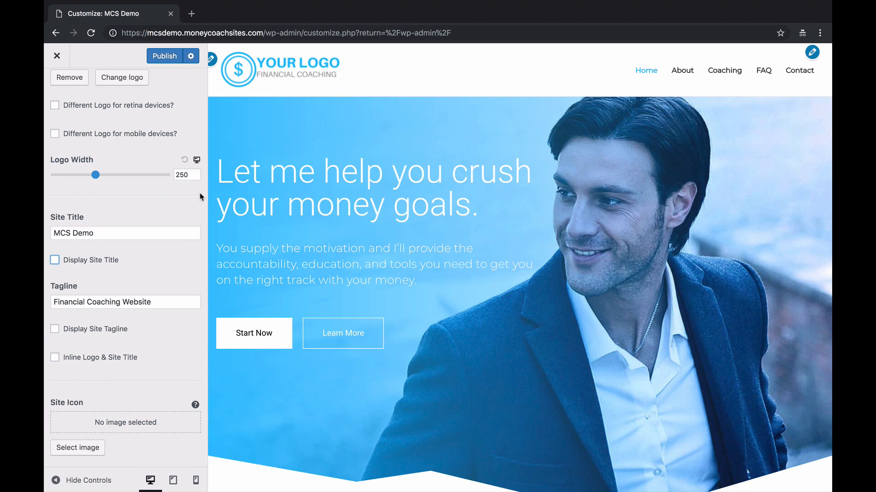
click(191, 13)
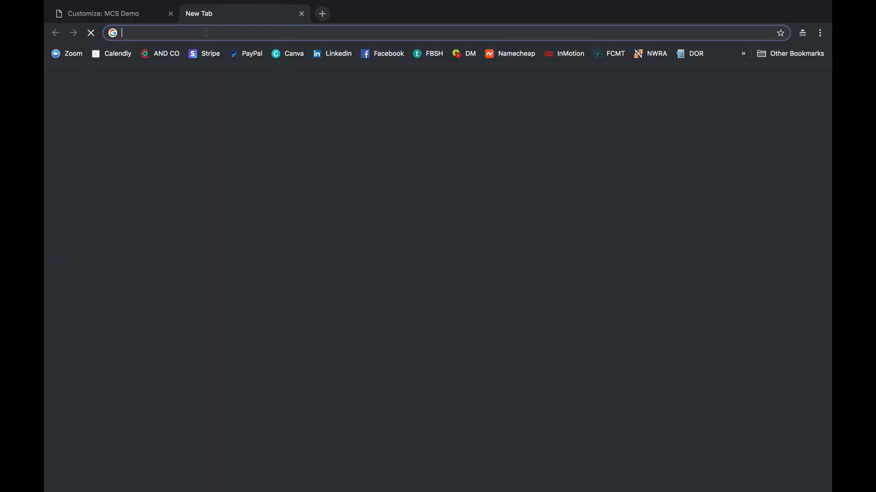
text(google)
key(Return)
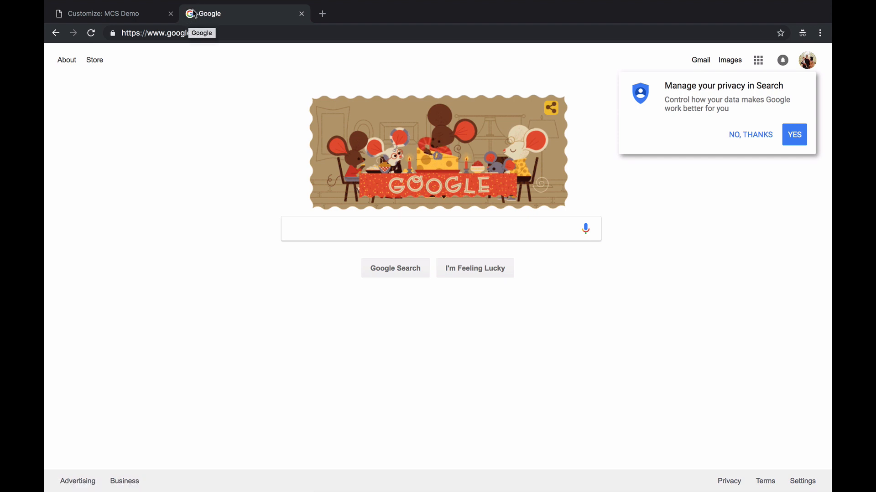
click(121, 16)
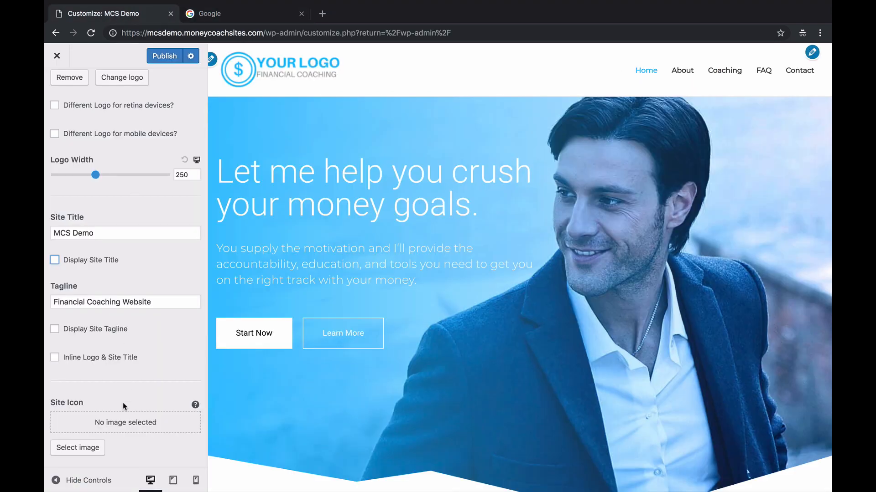
- Set the site icon to the orange gears image Money-Coach-Sites-1.png, cropped to the suggested full-image area
click(90, 446)
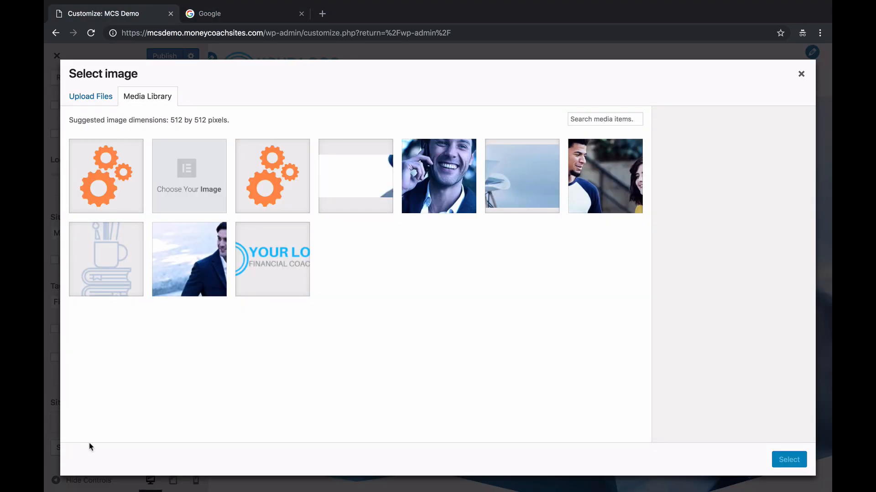
click(124, 169)
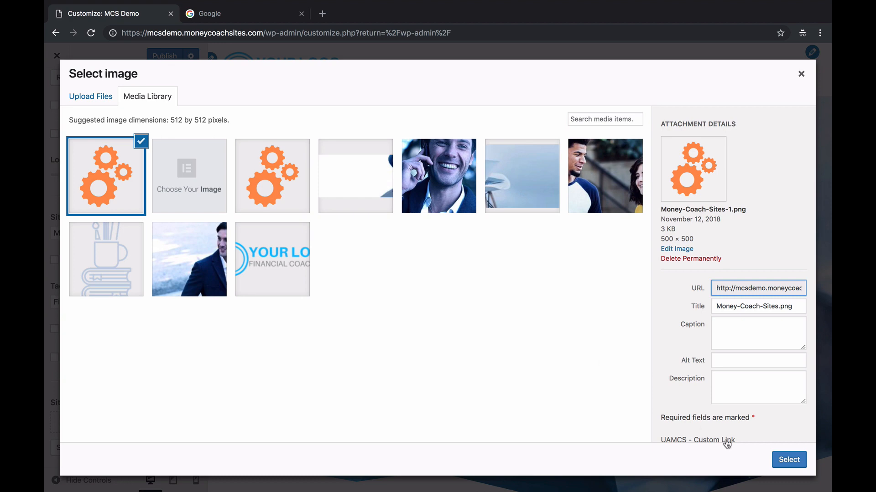
click(785, 460)
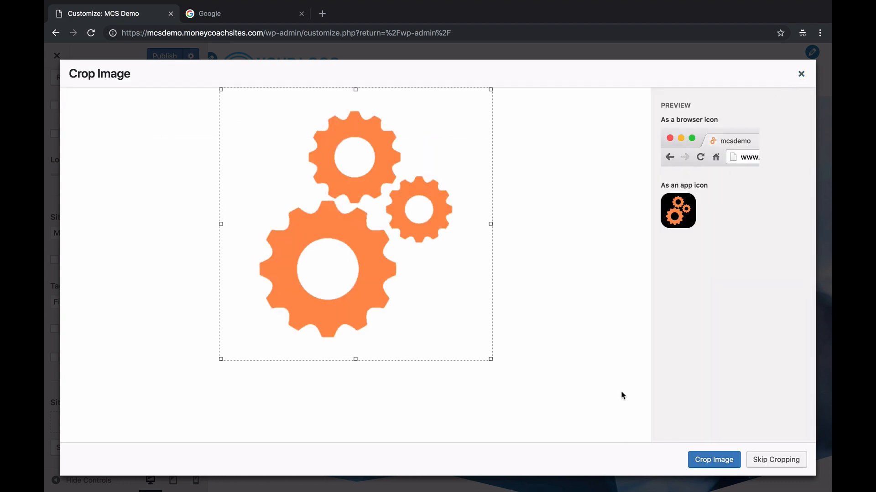
click(715, 458)
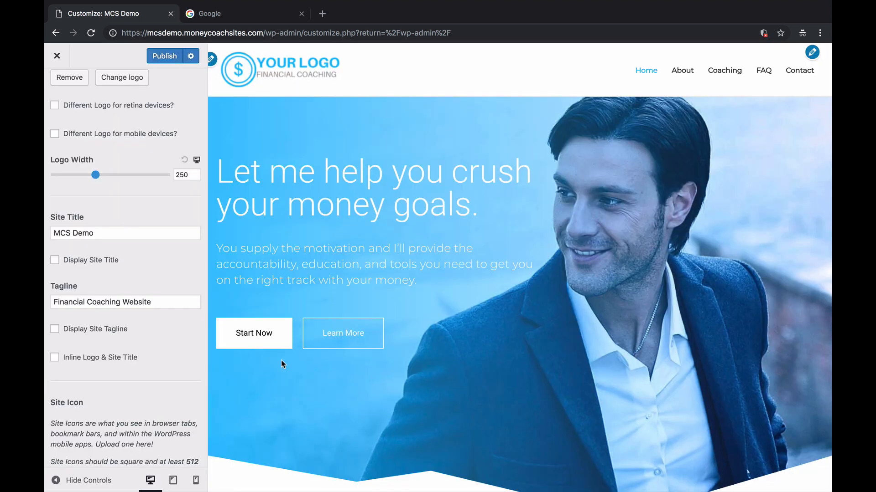
- Publish the site identity changes and look over the Site Identity settings once more
click(160, 56)
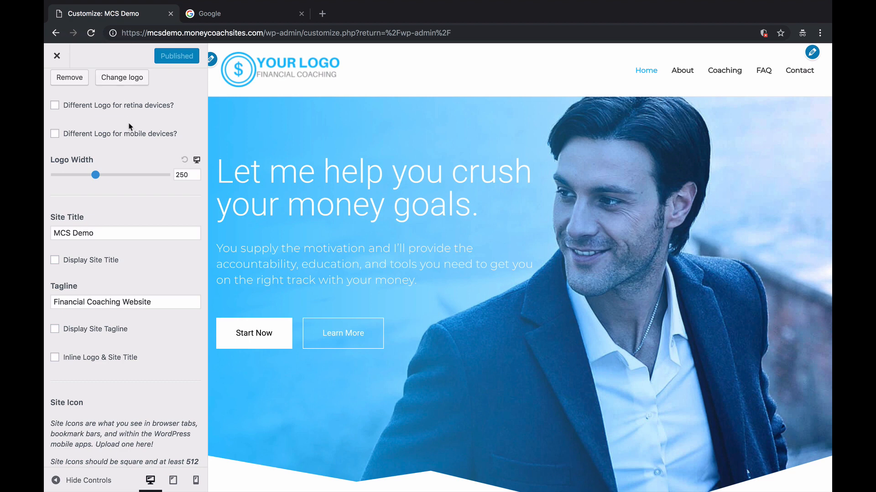
scroll(129, 126, down, 2)
scroll(129, 126, up, 5)
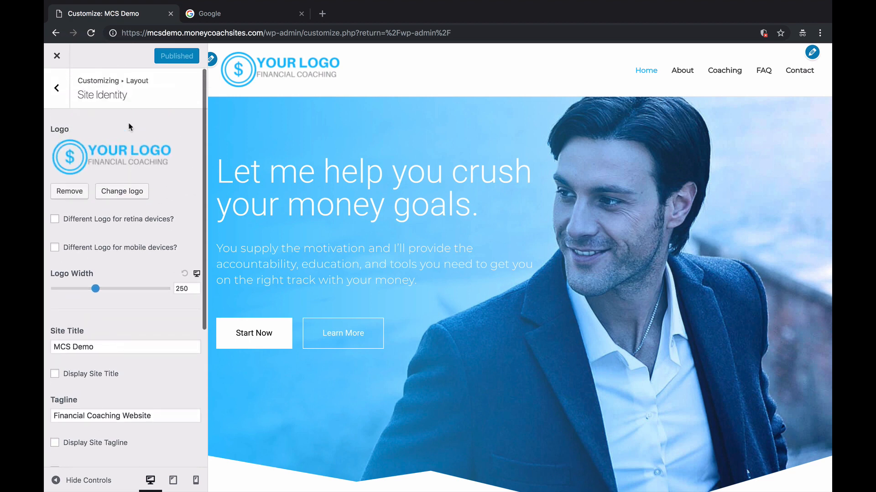
scroll(131, 122, down, 2)
scroll(131, 122, down, 1)
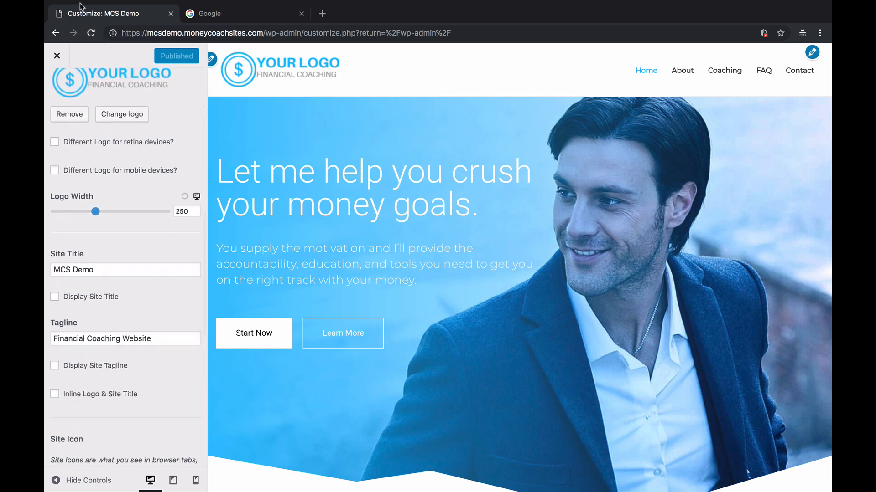
mouse_move(52, 18)
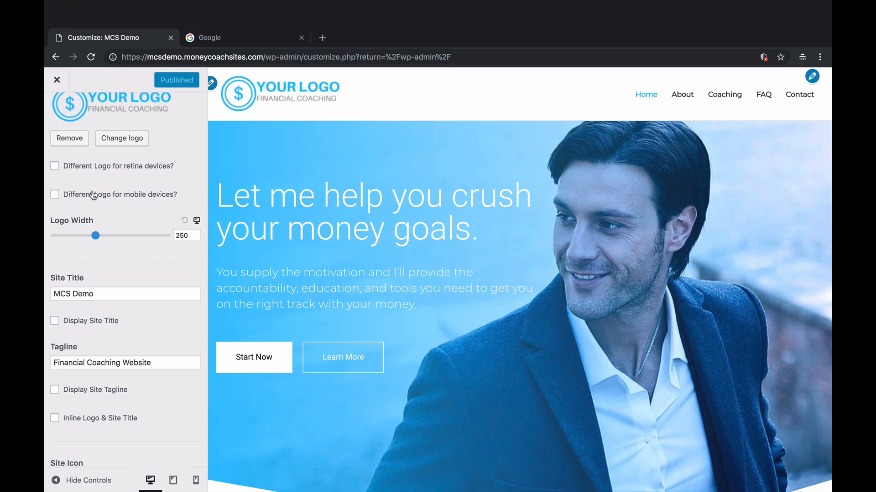
scroll(93, 195, down, 3)
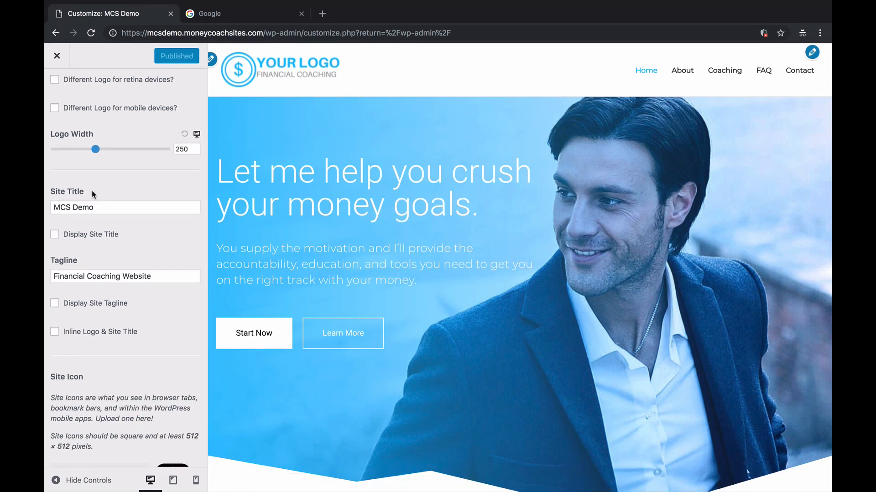
scroll(113, 262, down, 3)
scroll(112, 191, up, 7)
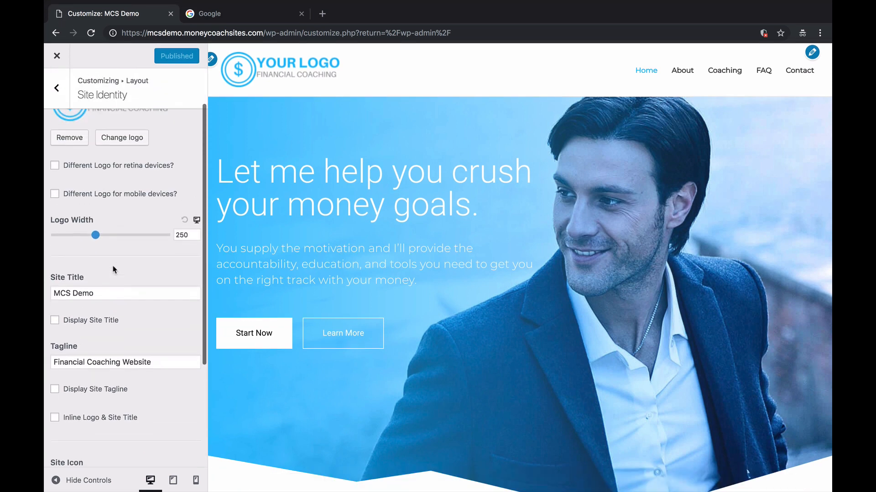
scroll(114, 187, up, 2)
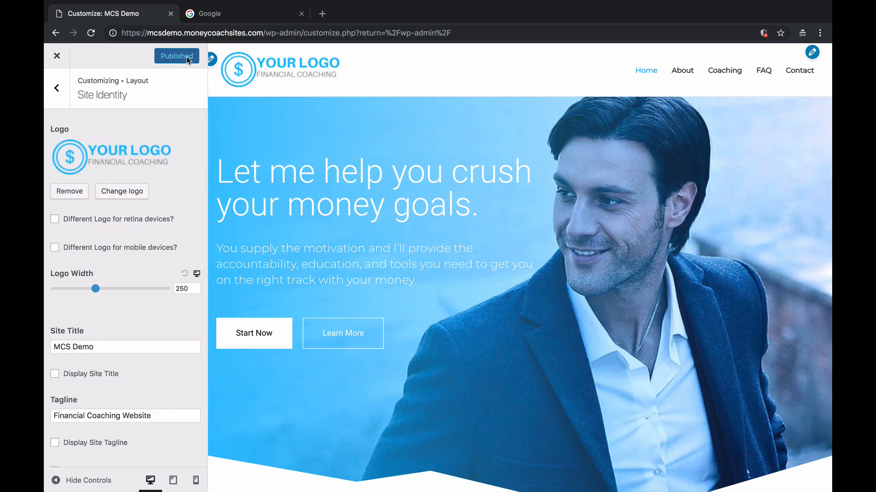
- Review the Primary Header layout settings, including the submenu and mobile header options
click(57, 88)
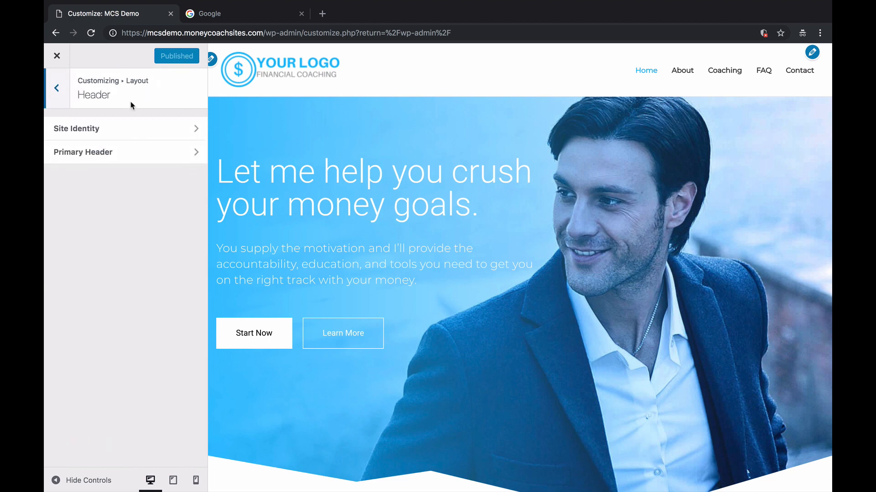
click(155, 149)
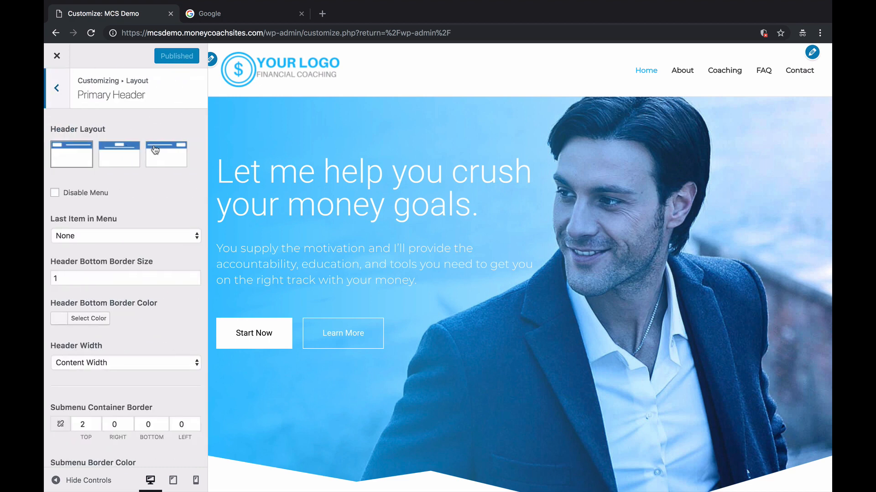
scroll(139, 226, down, 10)
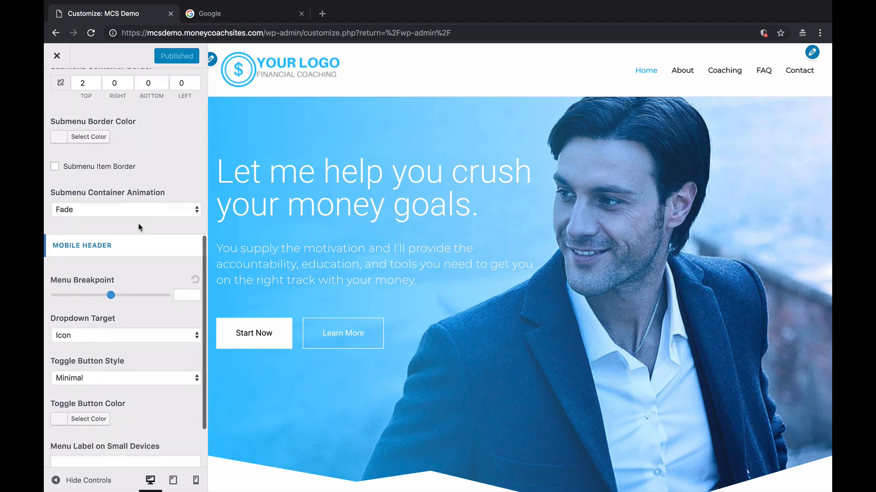
scroll(138, 226, down, 2)
scroll(137, 225, up, 12)
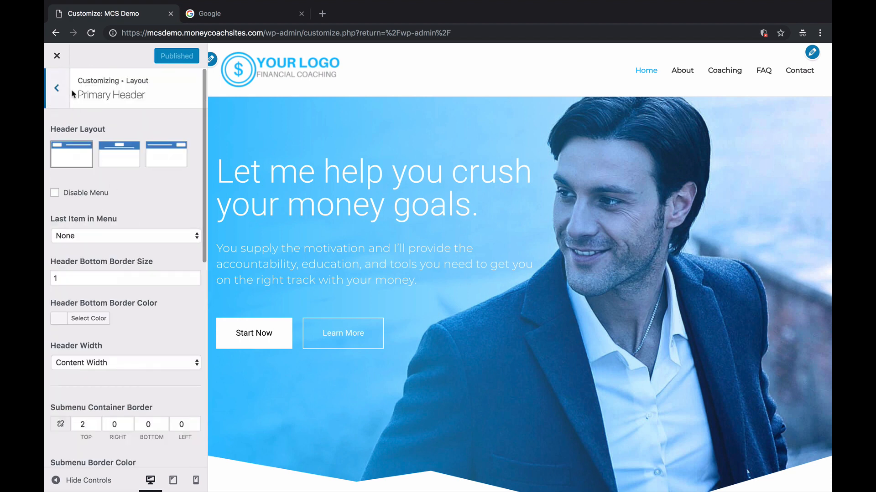
- Go to the Footer layout settings and look at the Footer Widgets options
click(57, 90)
click(58, 92)
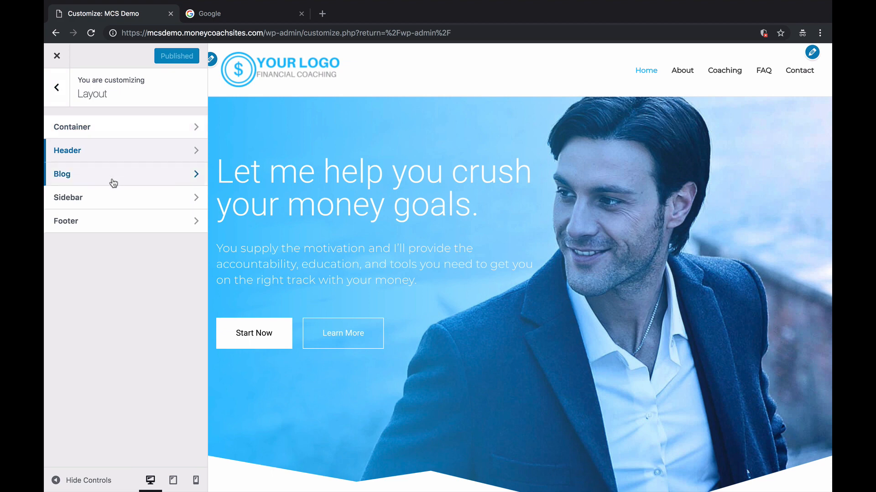
click(100, 222)
click(153, 129)
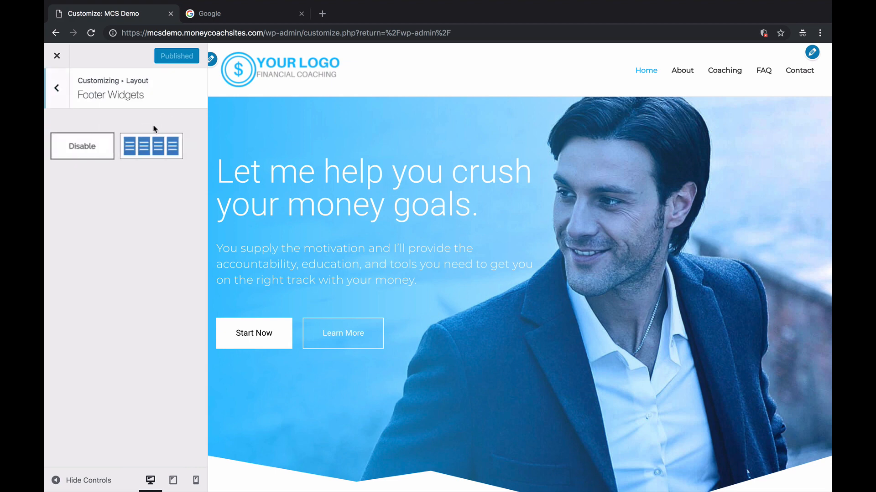
click(57, 89)
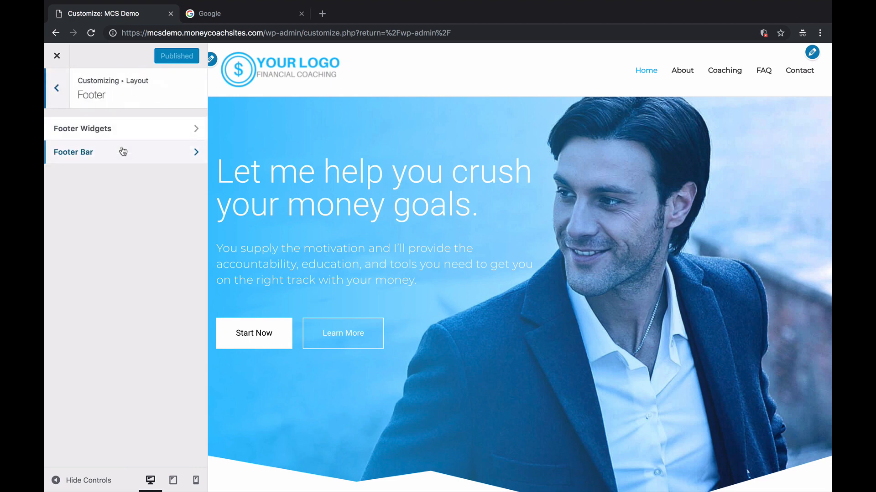
- Delete the Section 2 custom text in the Footer Bar layout settings, with the page footer shown in the preview
click(121, 150)
scroll(141, 222, down, 2)
scroll(141, 223, down, 2)
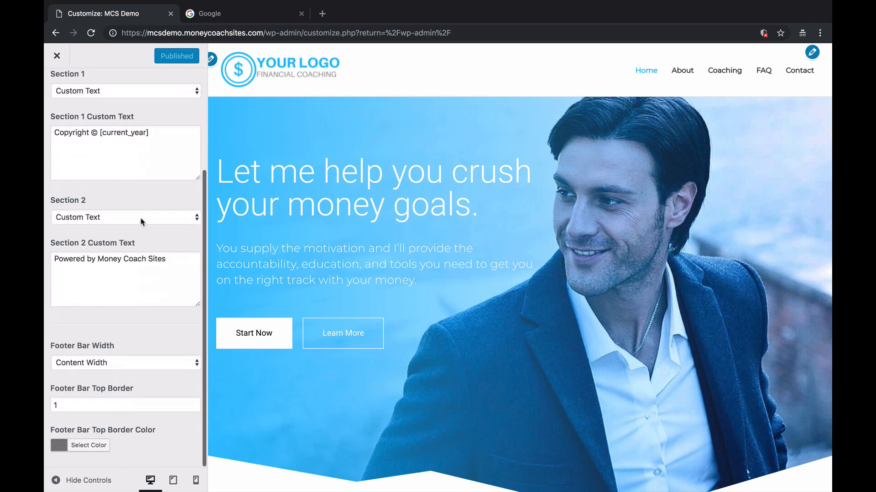
scroll(421, 361, down, 20)
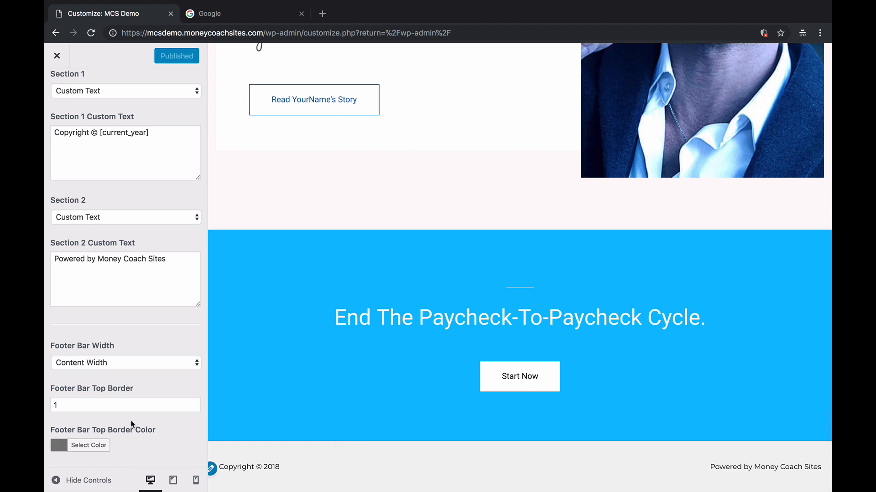
scroll(157, 382, up, 5)
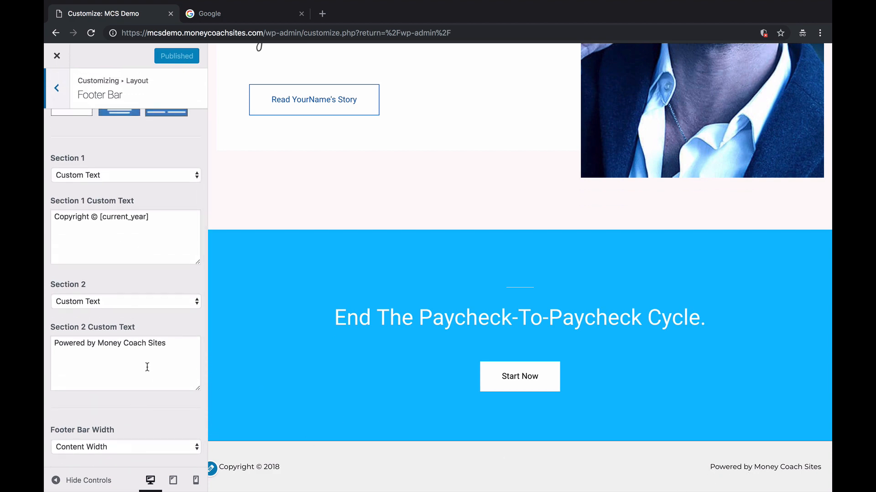
drag(167, 349, 47, 343)
key(BackSpace)
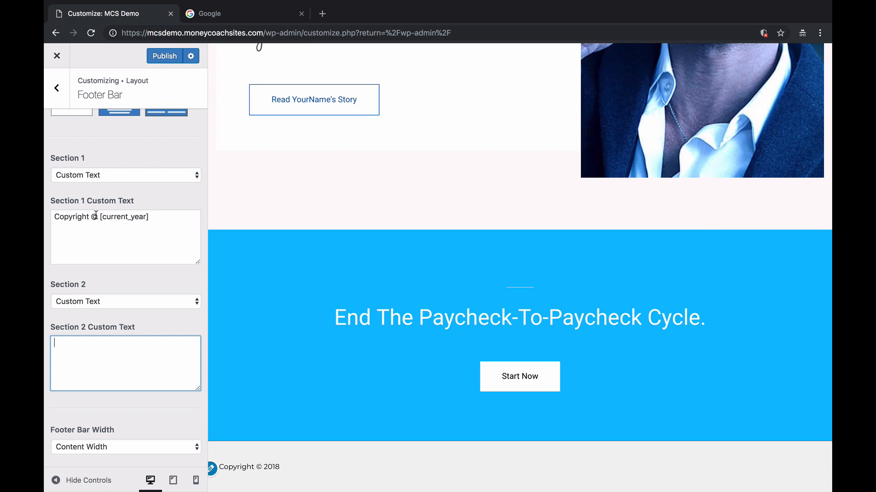
scroll(115, 258, up, 2)
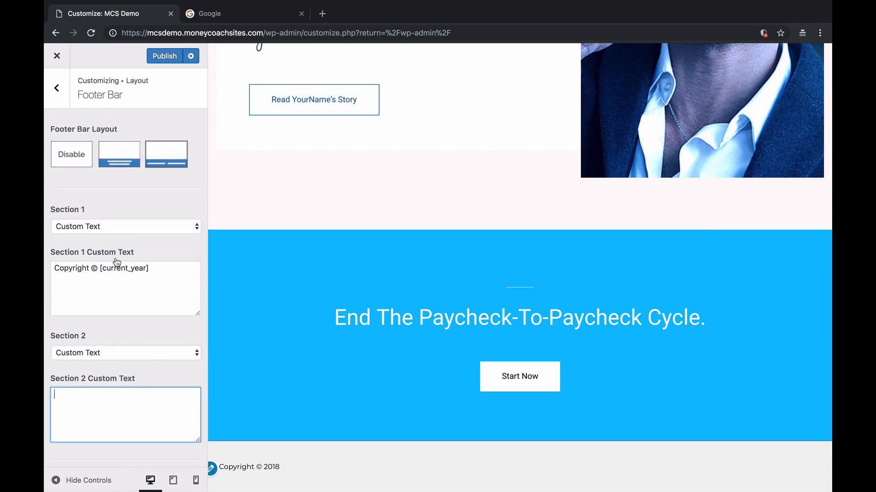
scroll(102, 194, down, 4)
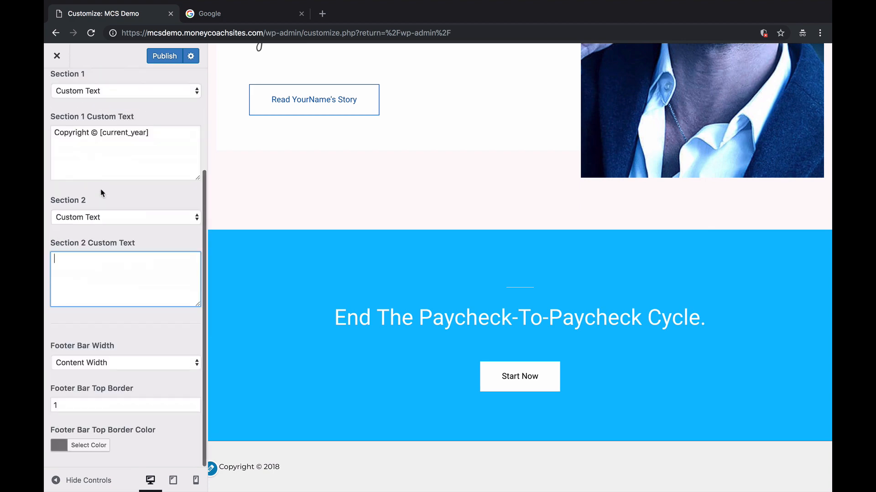
scroll(102, 193, up, 4)
- Set the Theme Color in the Base Colors settings to the red swatch #dd3333
click(59, 90)
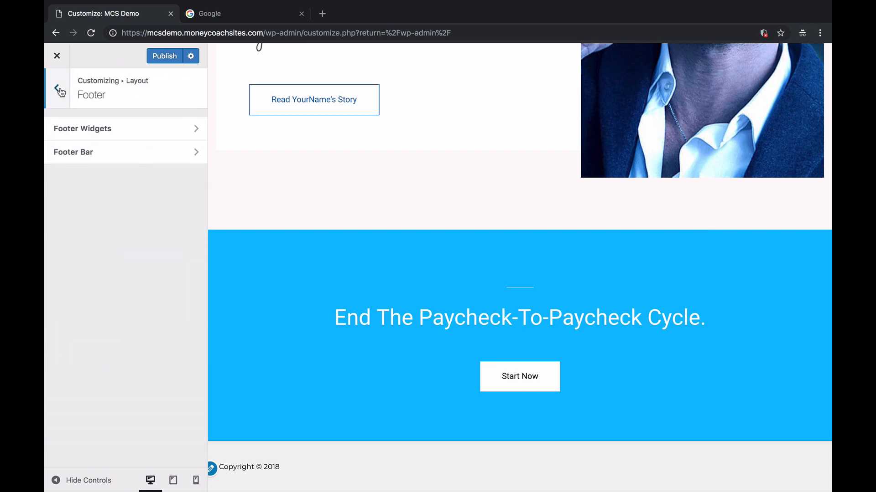
click(60, 90)
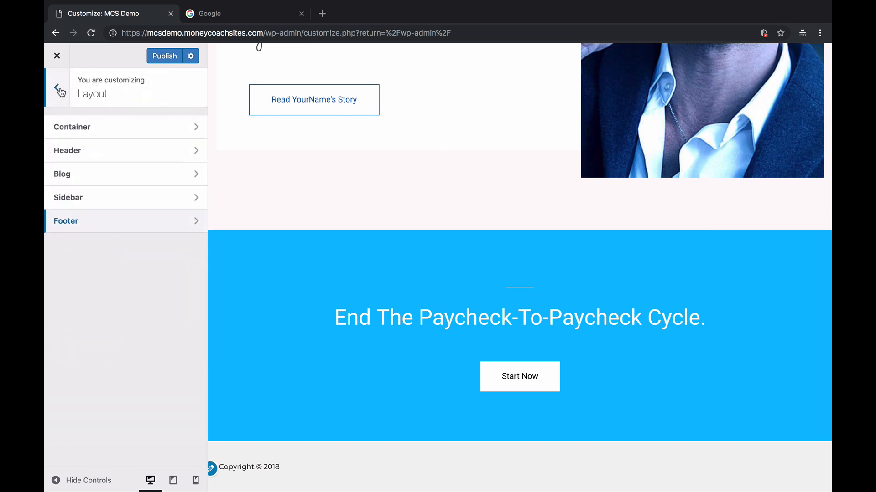
click(60, 89)
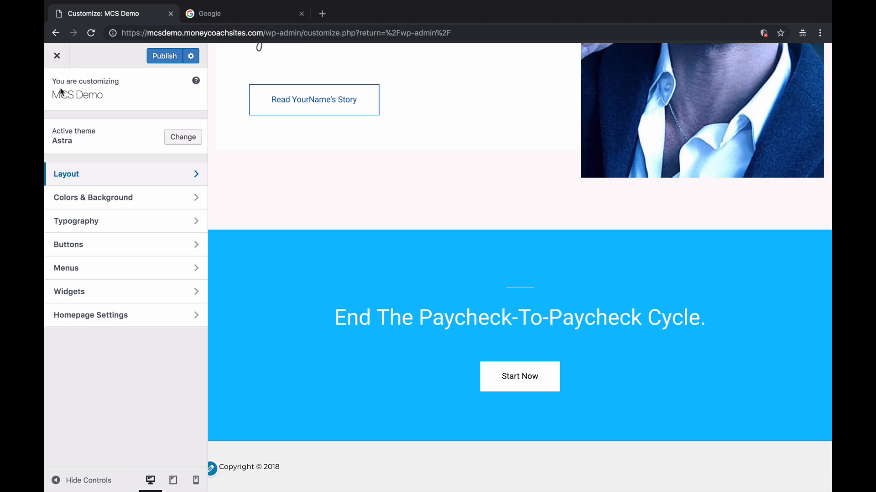
click(137, 201)
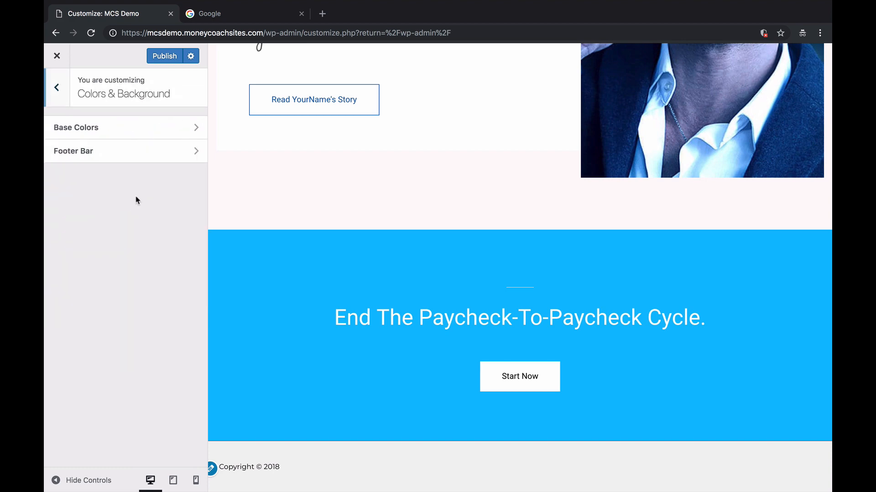
click(142, 133)
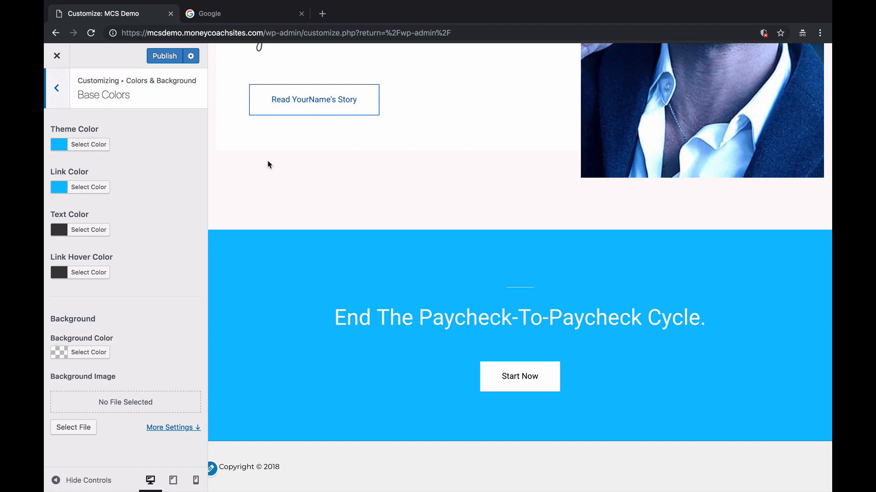
scroll(269, 165, up, 20)
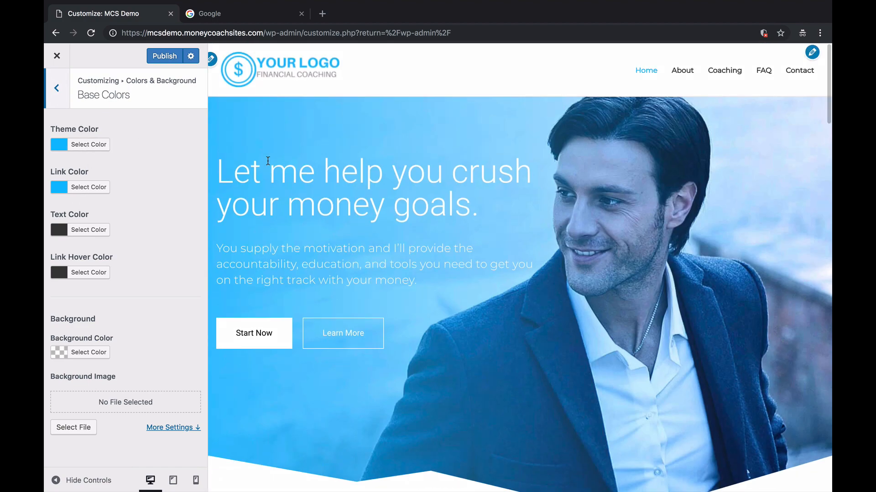
click(87, 144)
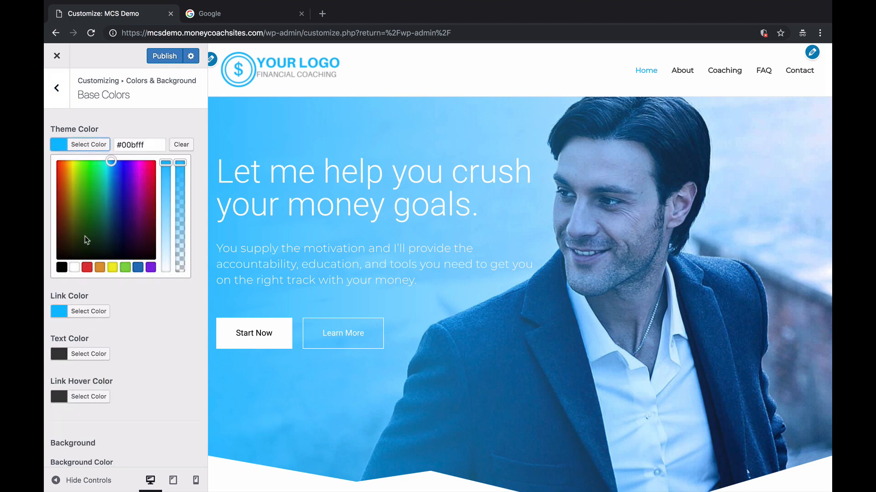
click(87, 268)
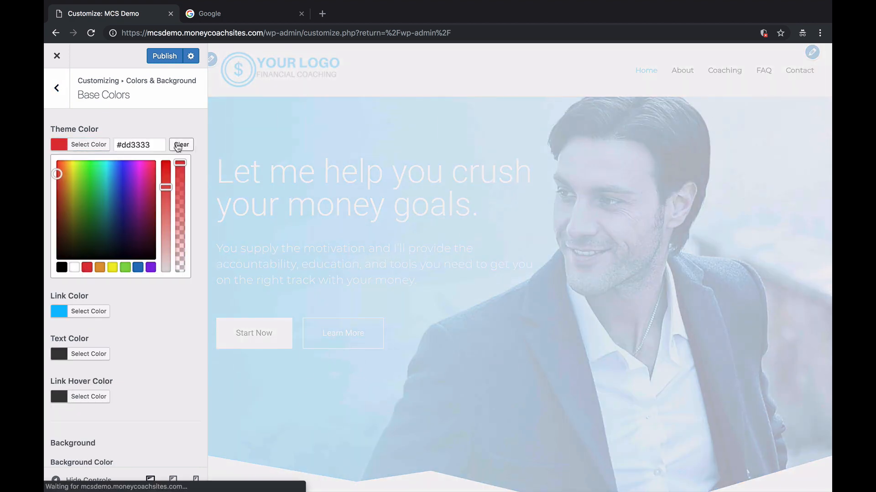
click(177, 131)
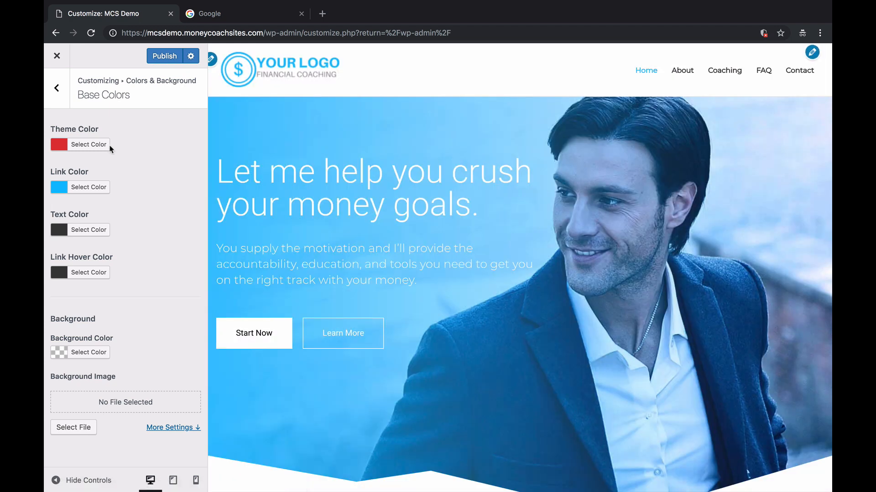
- Set the base Link Color to the red swatch and publish the changes
click(69, 192)
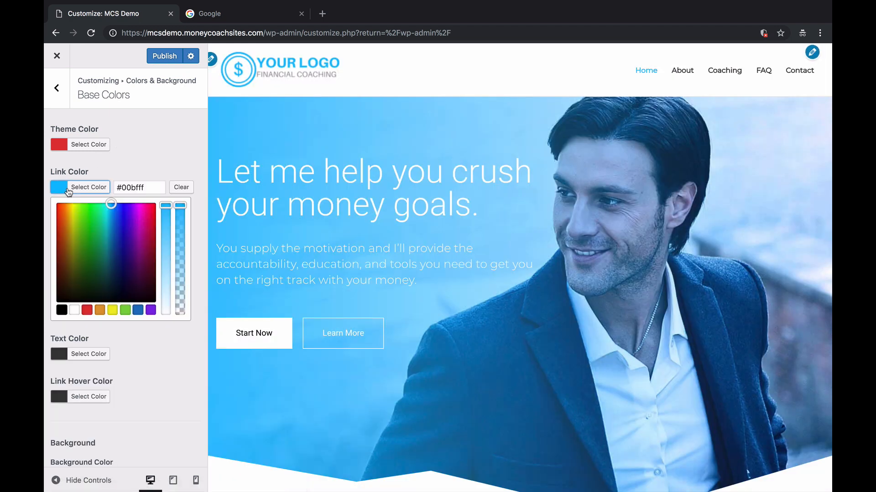
click(90, 312)
click(160, 131)
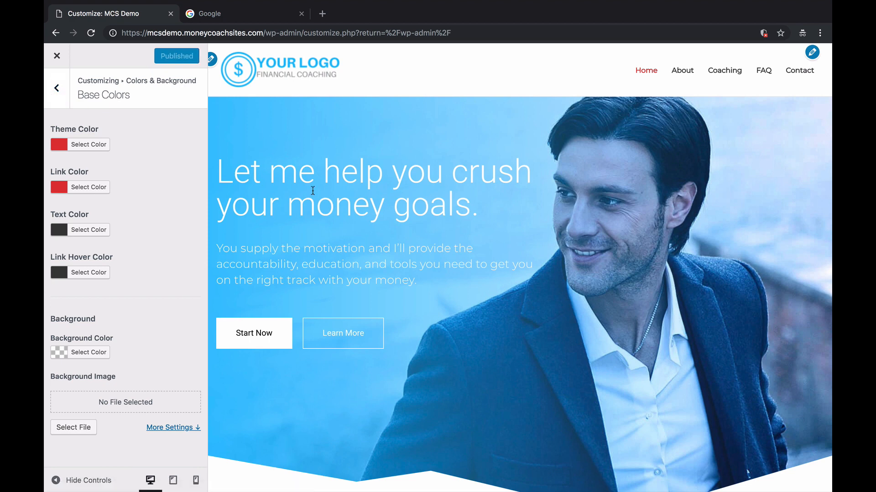
- Set the Link Color in the Footer Bar color settings to the red swatch #dd3333 and publish the change
click(57, 88)
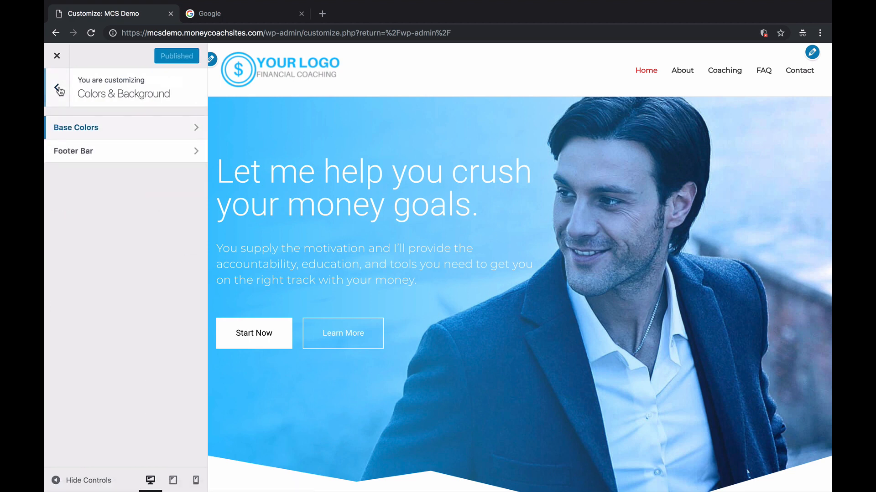
click(85, 155)
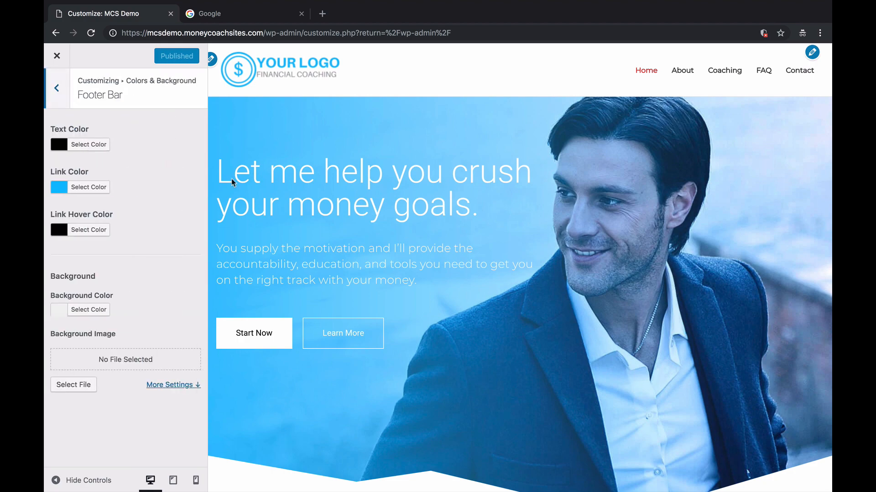
scroll(404, 234, down, 15)
scroll(403, 234, down, 10)
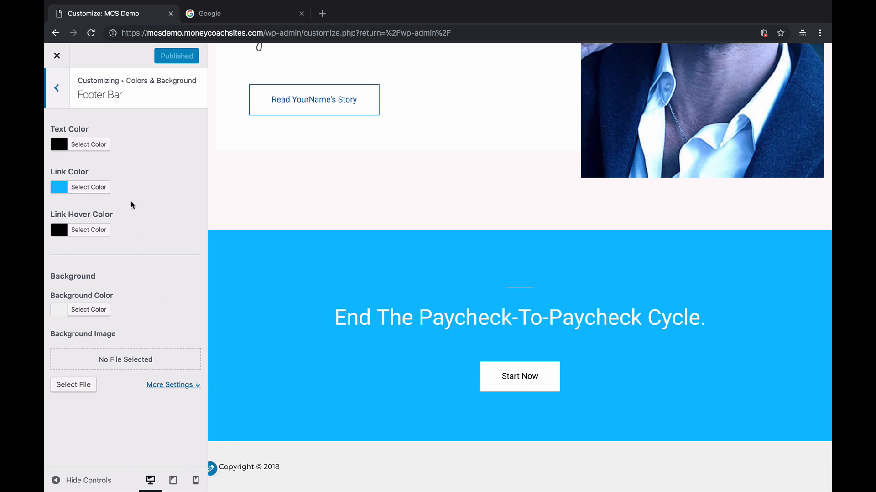
click(75, 187)
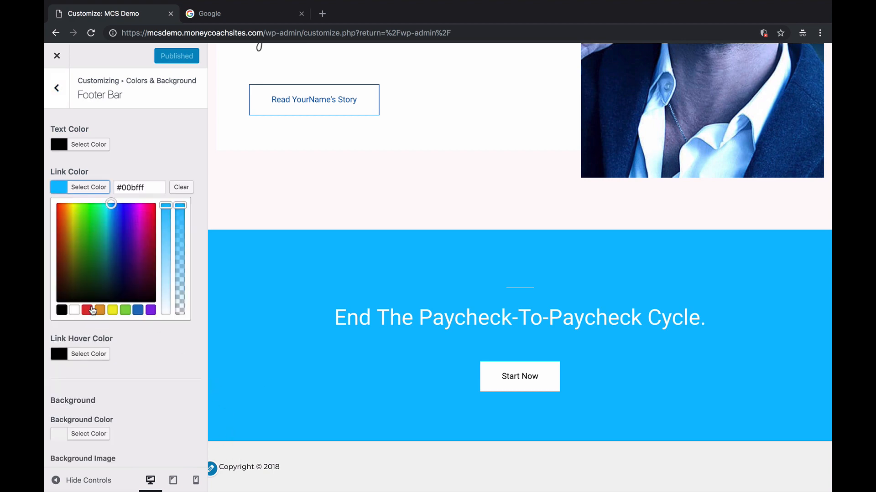
click(87, 310)
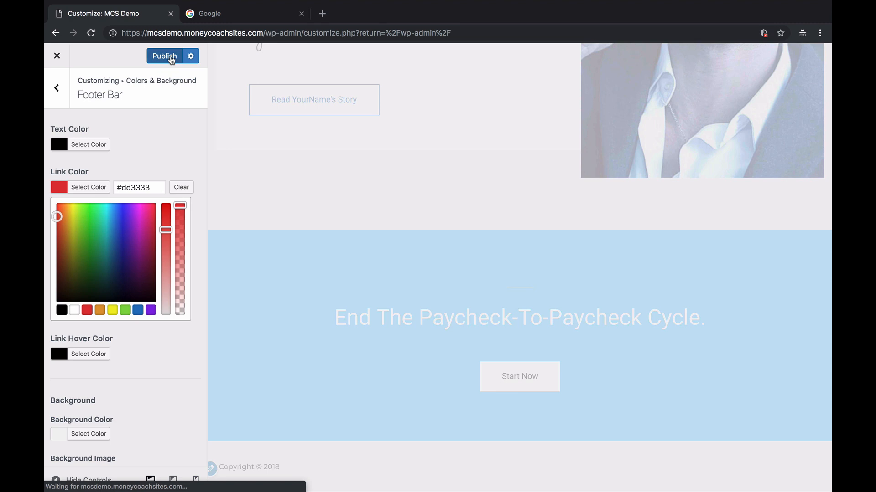
scroll(127, 244, down, 2)
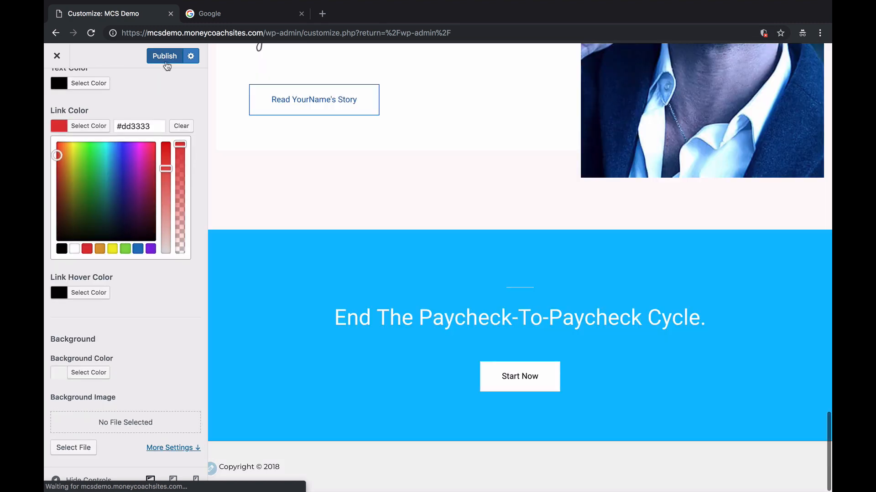
click(167, 55)
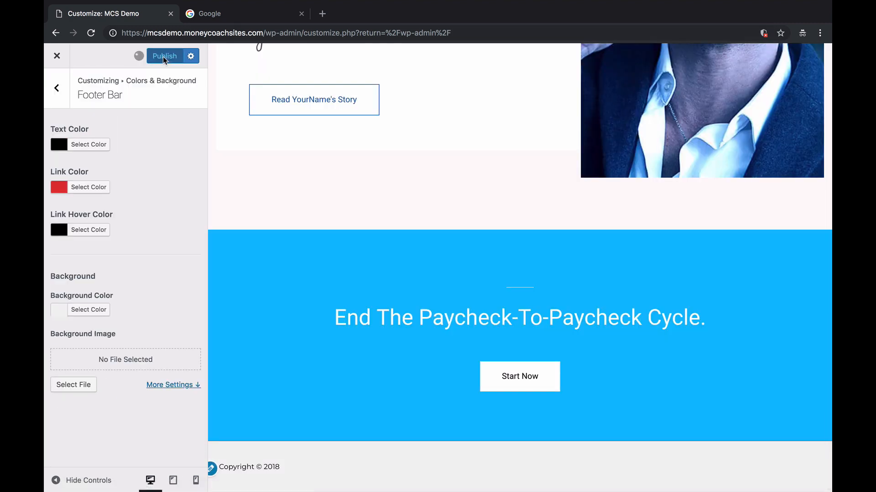
- Go to the Base Typography settings and look at the header menu and hero text in the page preview
click(59, 91)
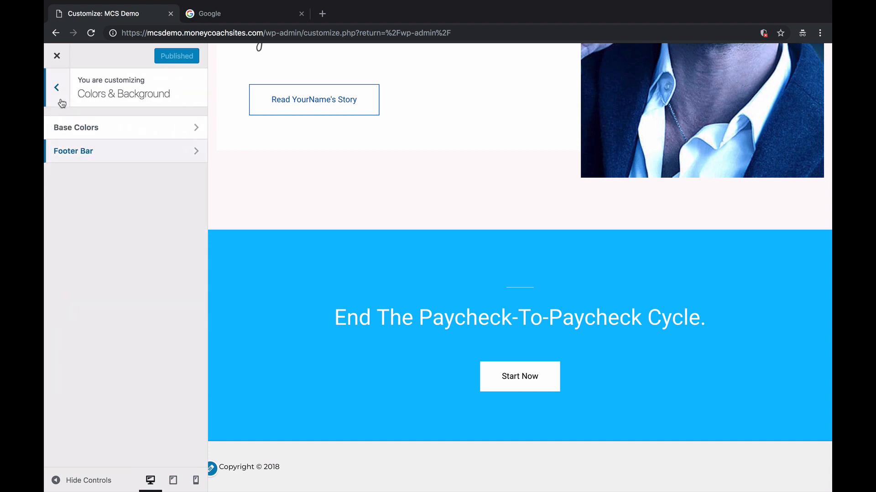
click(62, 103)
click(112, 222)
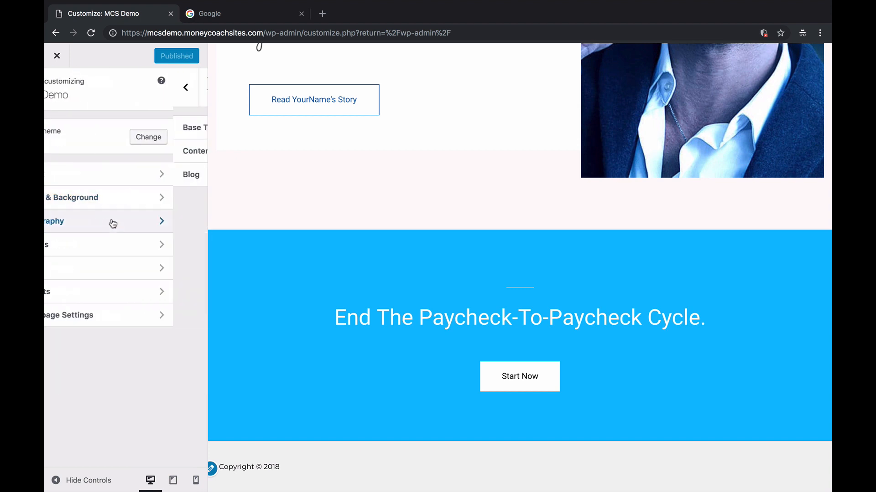
click(141, 133)
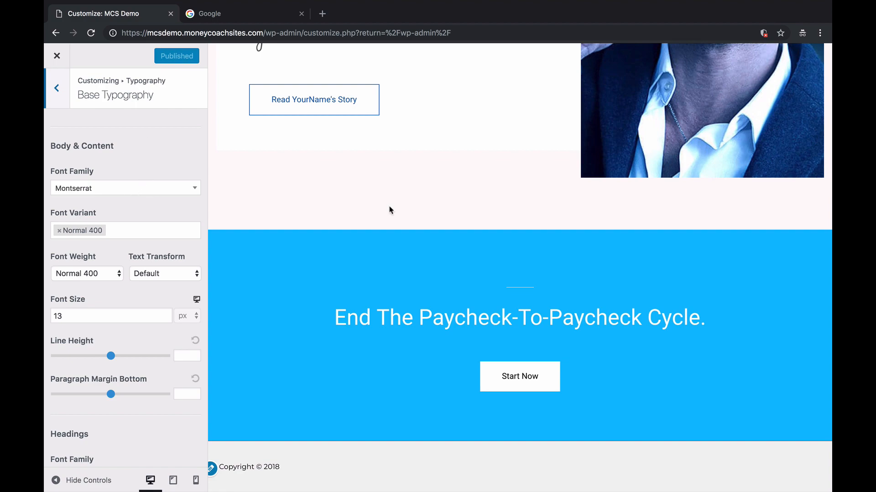
scroll(390, 206, up, 20)
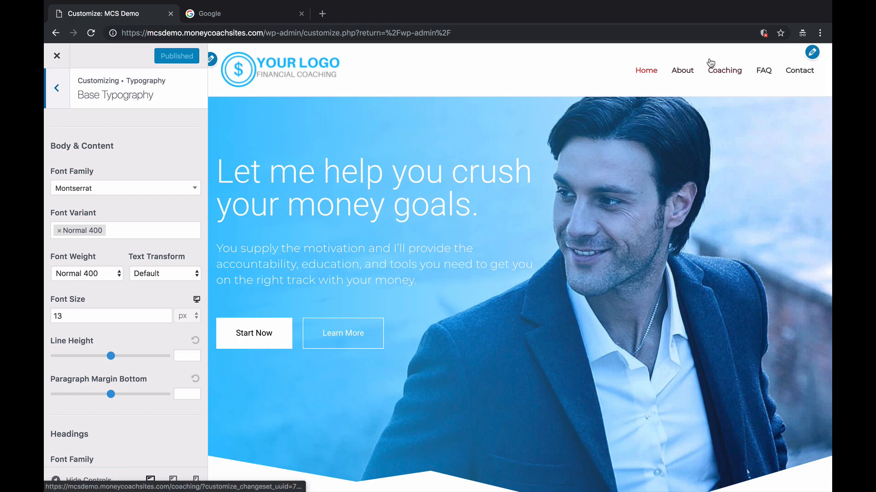
scroll(497, 236, down, 1)
scroll(497, 236, up, 1)
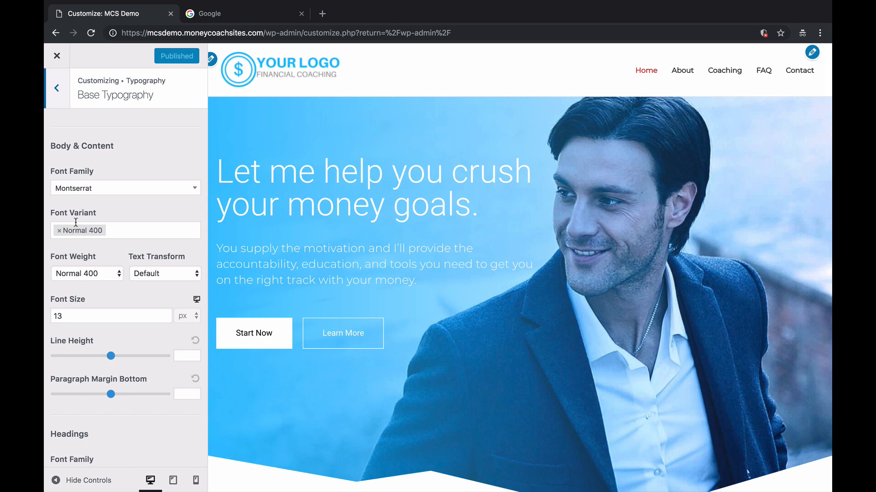
- Browse the Font Family choices for Body & Content and look over the Headings font settings
click(136, 194)
scroll(109, 271, down, 8)
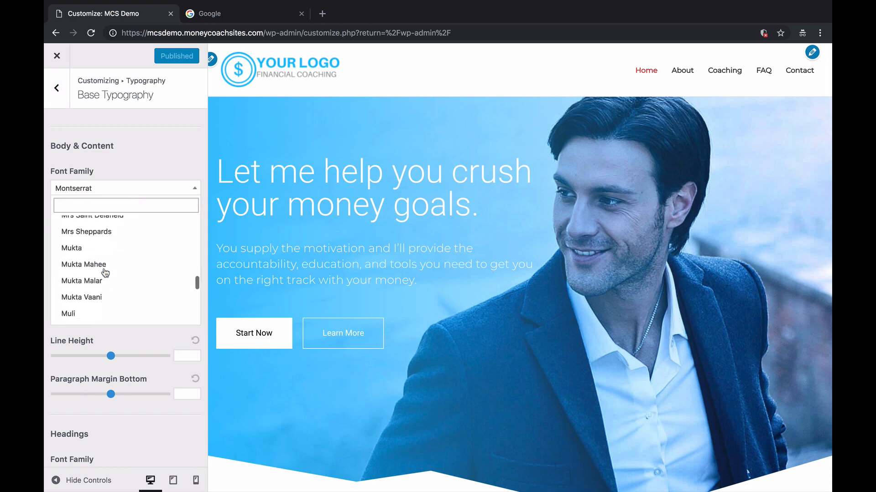
click(171, 165)
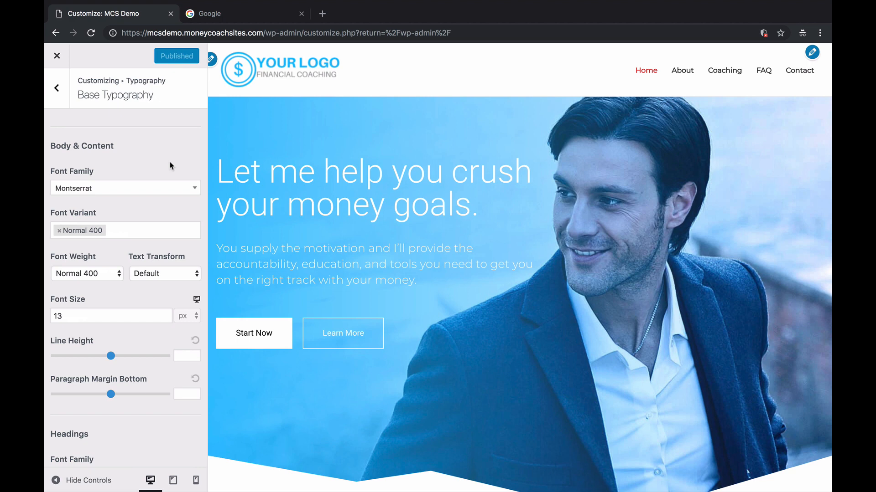
scroll(118, 230, down, 5)
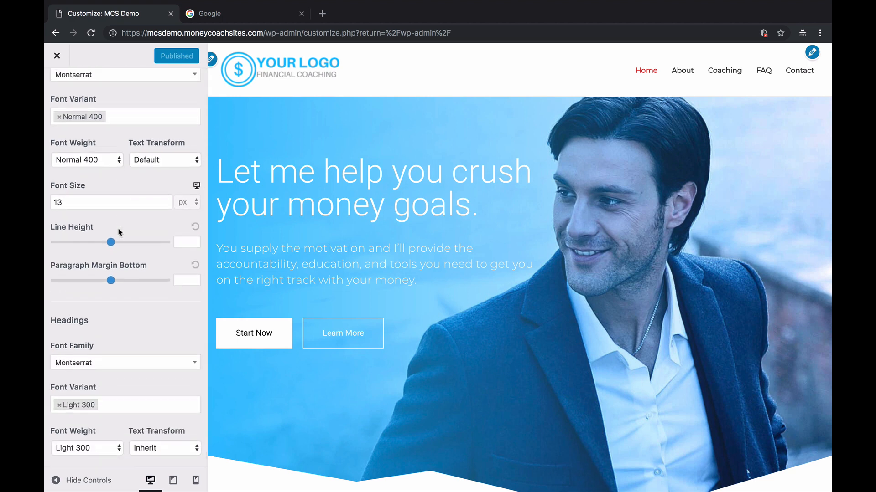
scroll(117, 230, up, 5)
- Look at the heading font sizes in the Content typography settings and the Blog typography options
click(57, 98)
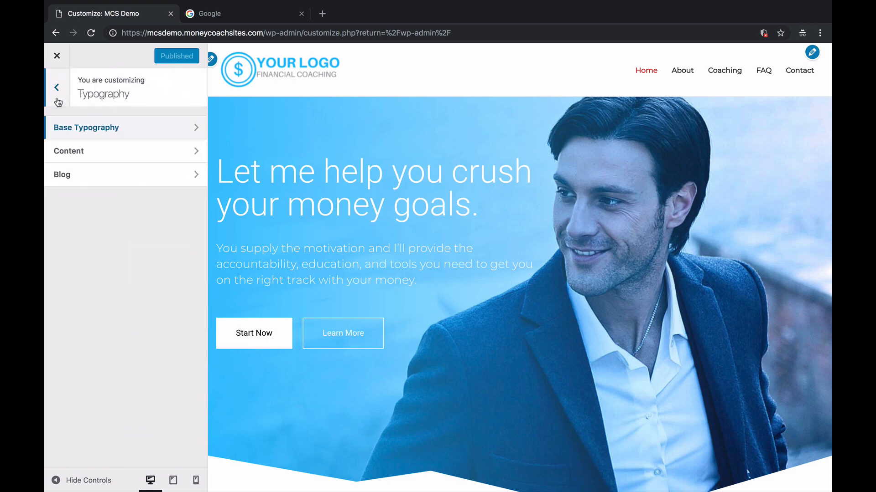
click(97, 152)
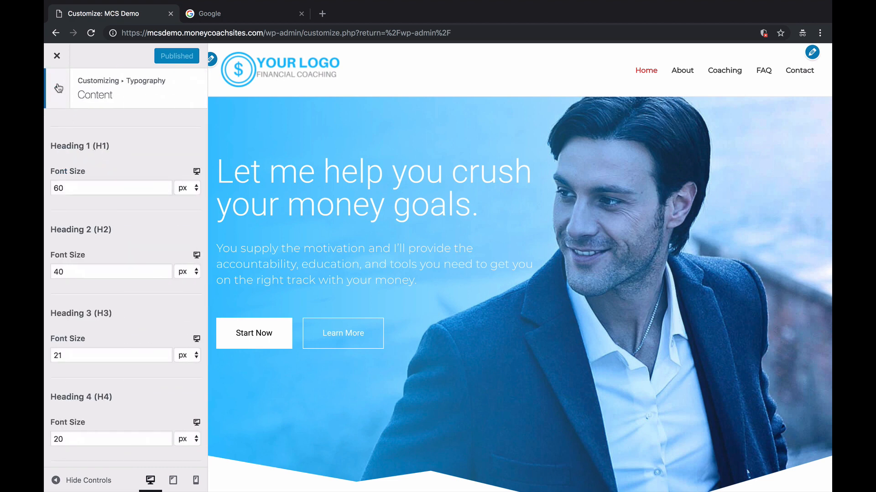
click(57, 88)
click(82, 171)
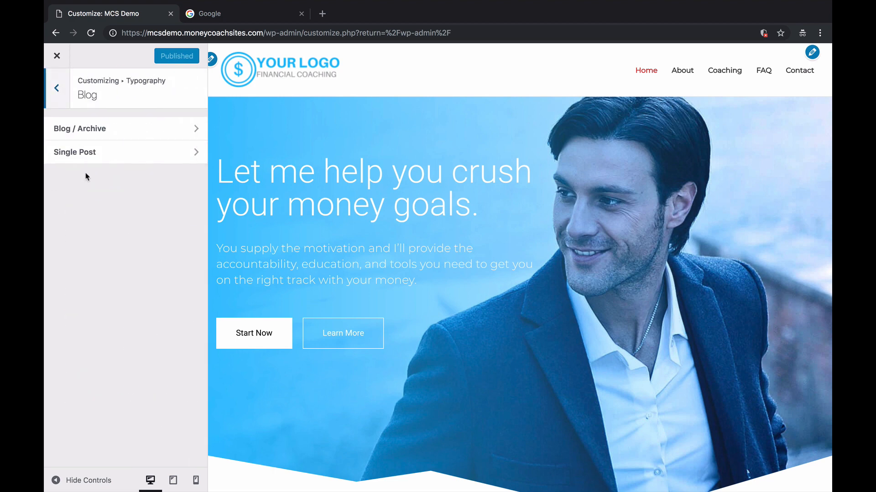
- Set both the Button Background Color and the Button Background Hover Color in the Buttons settings to the red swatch #dd3333
click(57, 88)
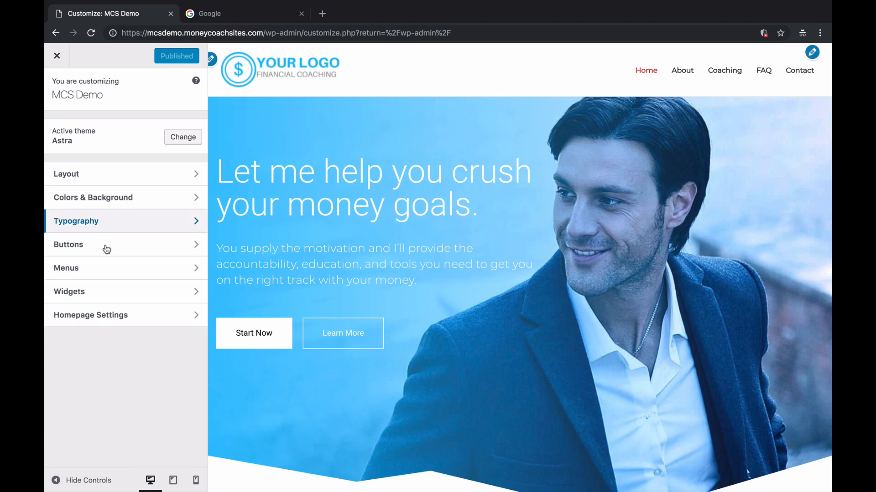
click(124, 247)
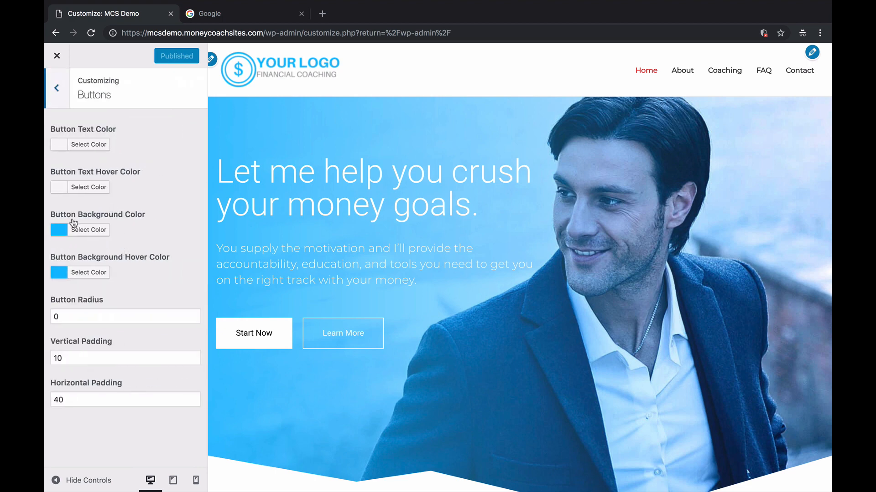
click(64, 231)
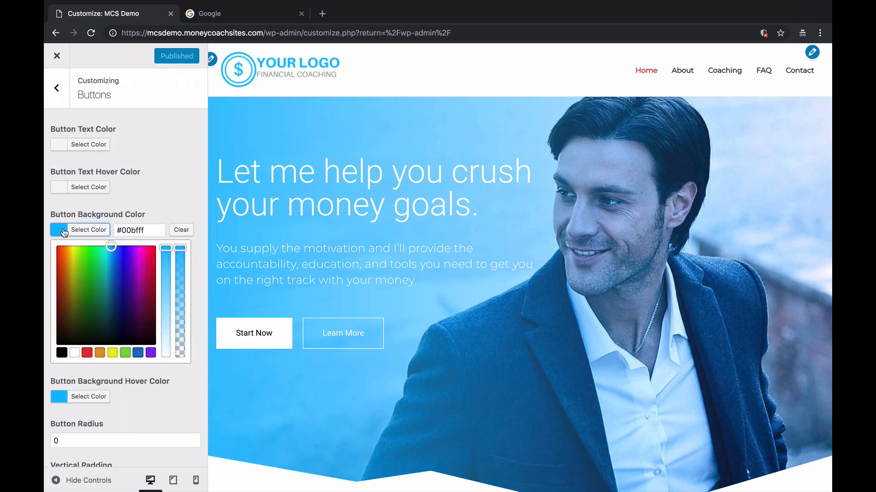
click(86, 353)
click(114, 230)
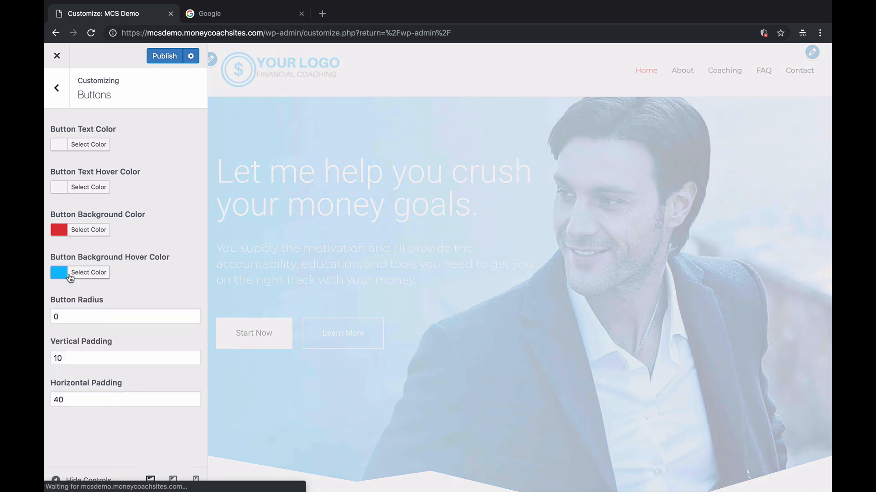
click(69, 272)
click(86, 396)
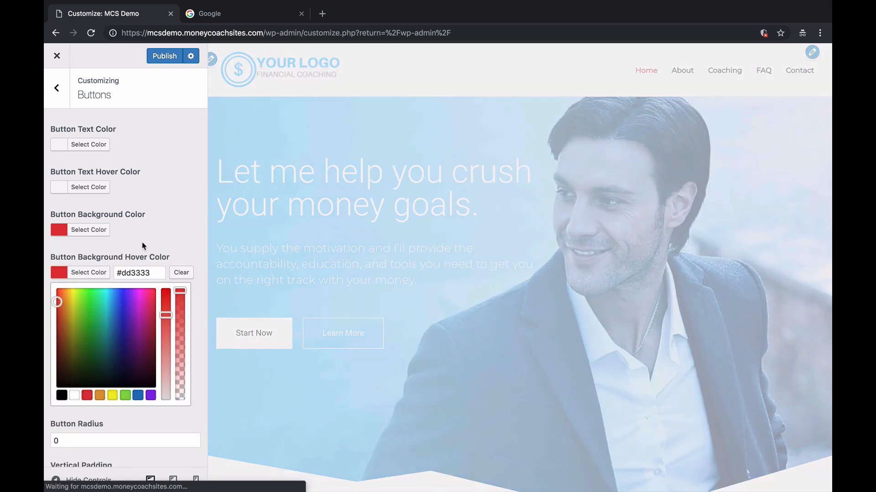
click(82, 273)
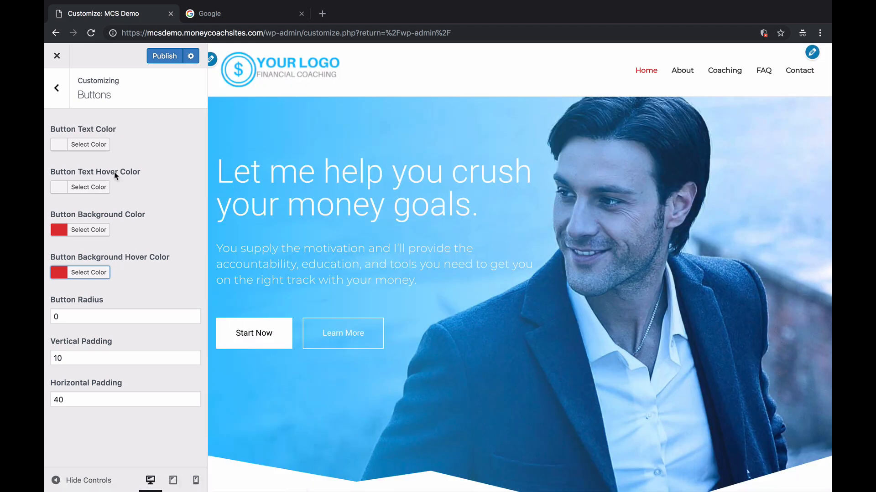
- Add a new page titled "New Page" to the Main Menu and publish the changes
click(55, 88)
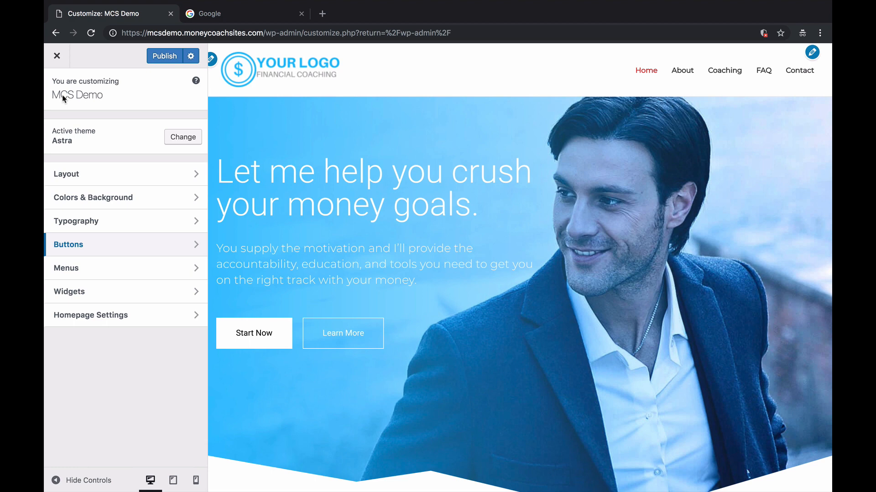
click(92, 269)
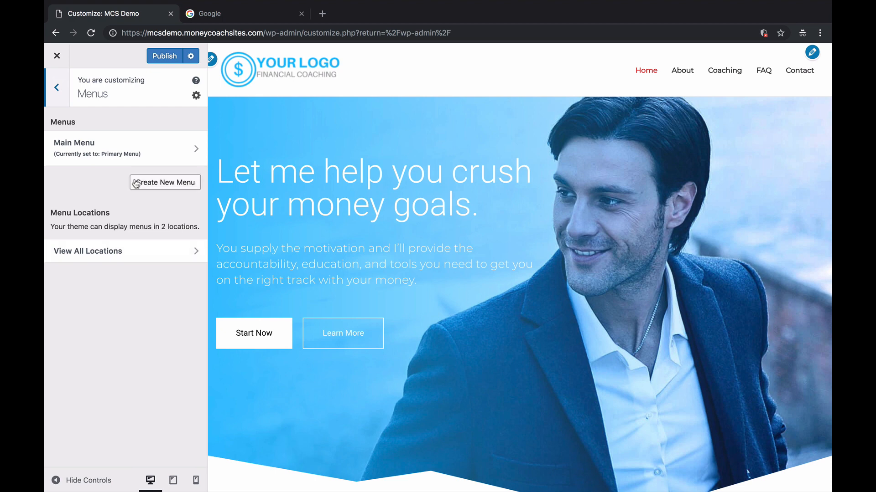
click(164, 149)
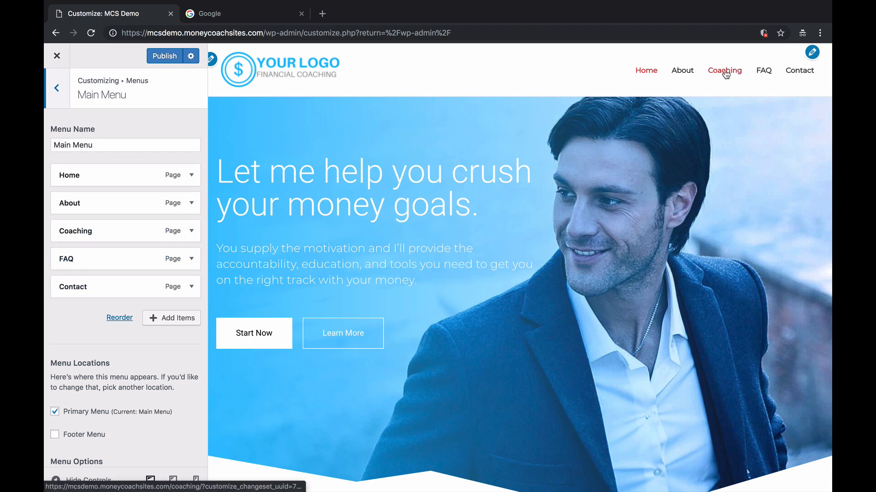
click(173, 322)
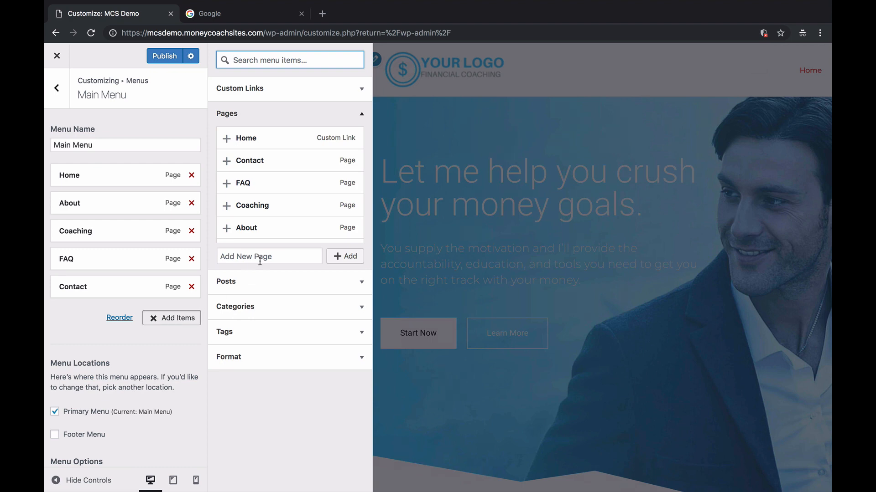
click(267, 258)
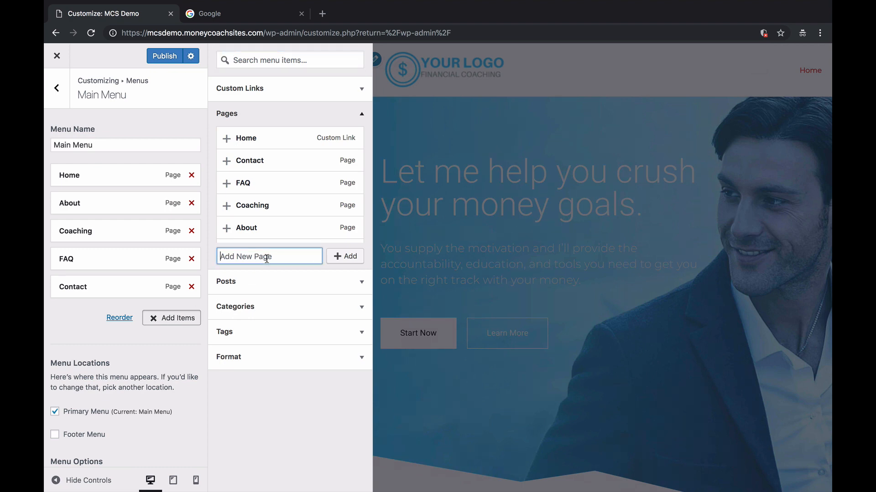
text(NEw Page)
click(338, 258)
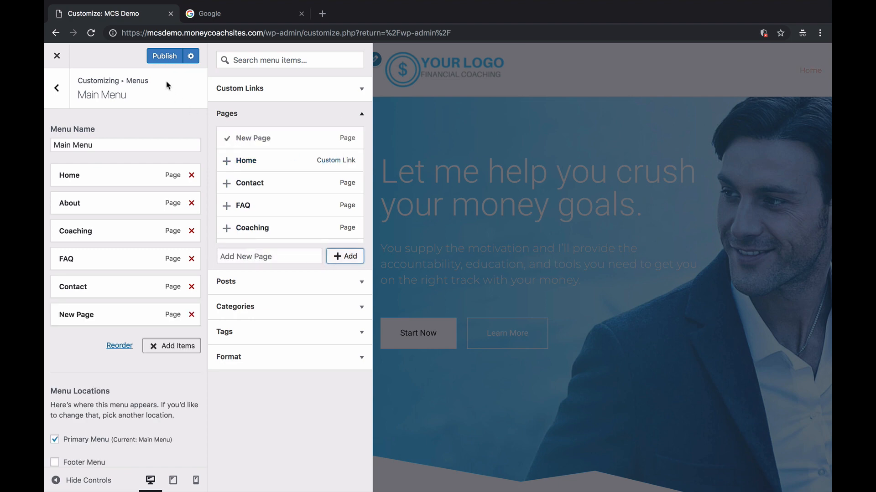
click(168, 58)
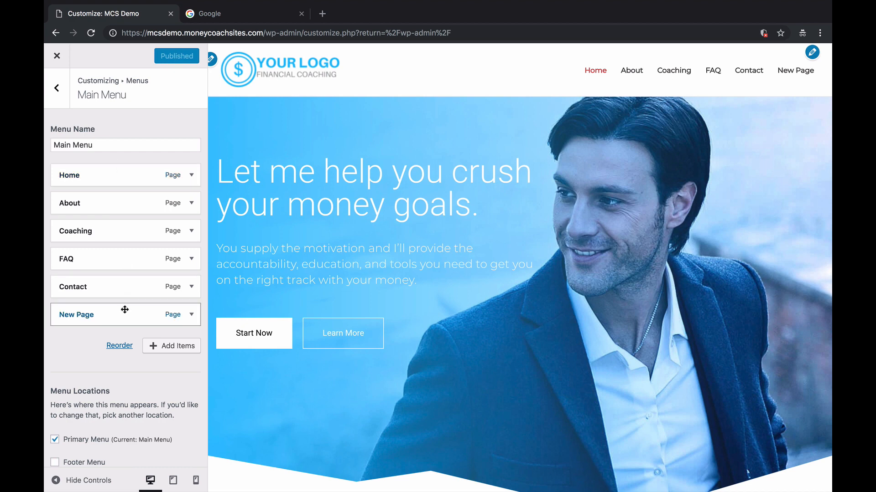
- Look over the Main Menu's items and options, and go to the Widgets settings
mouse_move(119, 309)
mouse_down()
mouse_move(119, 256)
mouse_move(117, 310)
mouse_up()
scroll(129, 322, down, 3)
scroll(129, 322, up, 3)
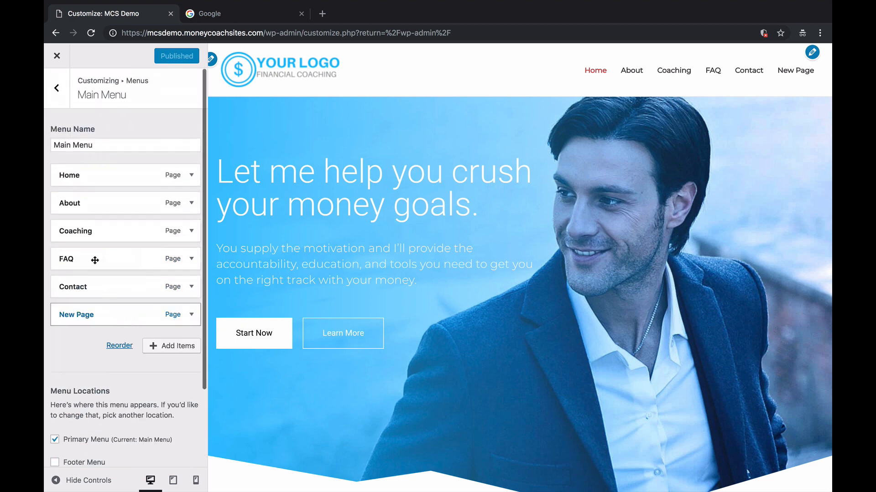
click(57, 102)
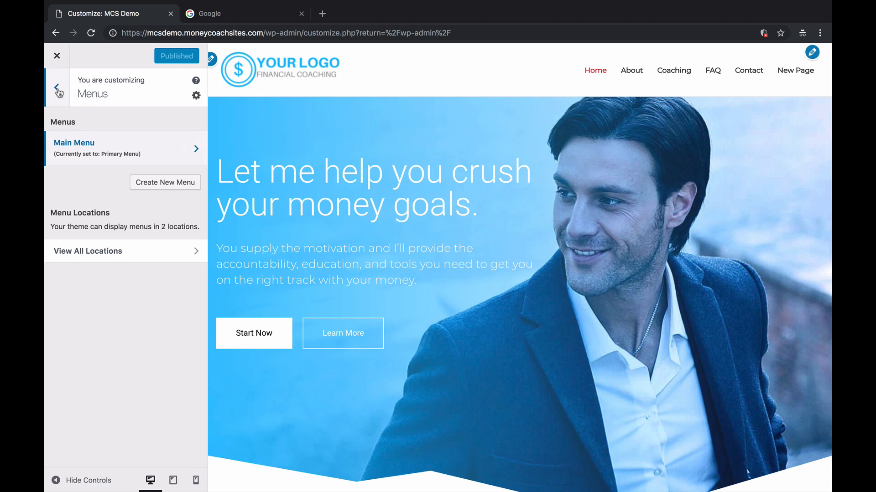
click(58, 89)
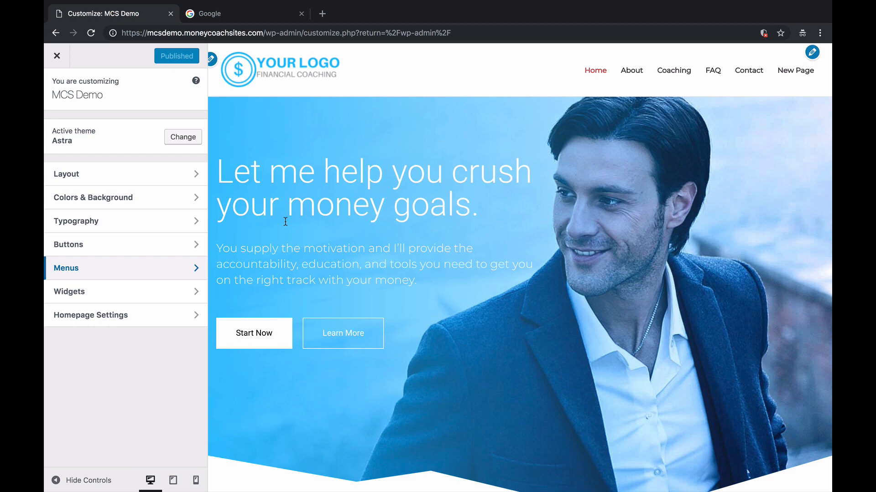
click(130, 290)
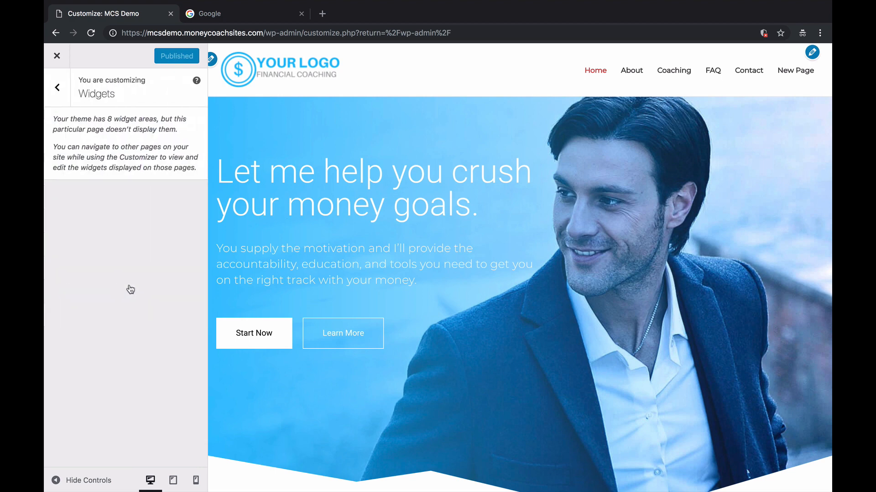
- Look over the Homepage Settings and the pages available for the static homepage
click(48, 91)
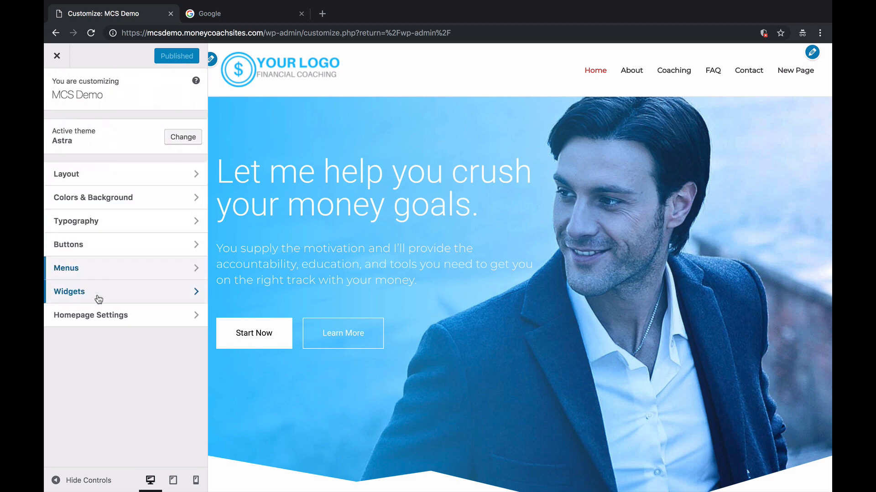
click(94, 313)
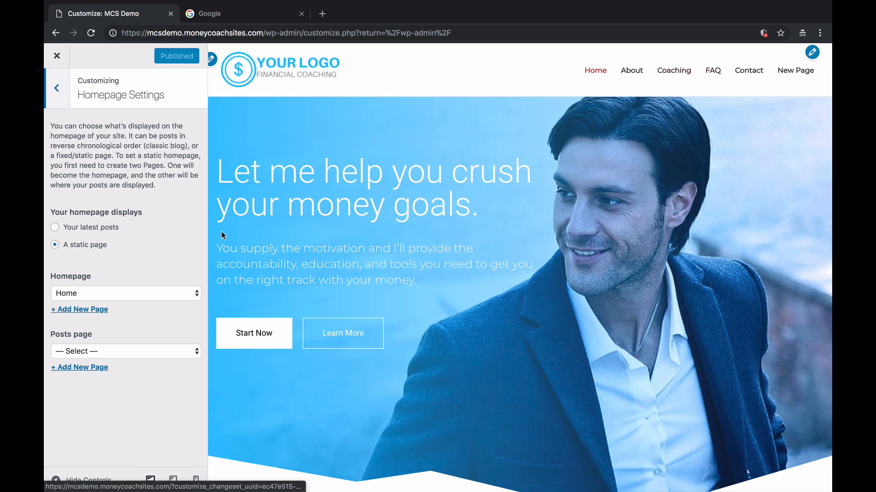
click(157, 290)
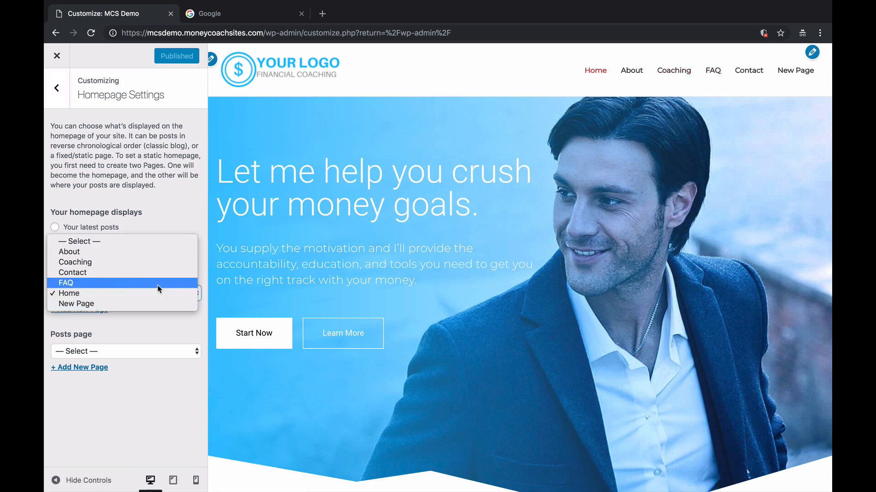
click(173, 227)
click(57, 88)
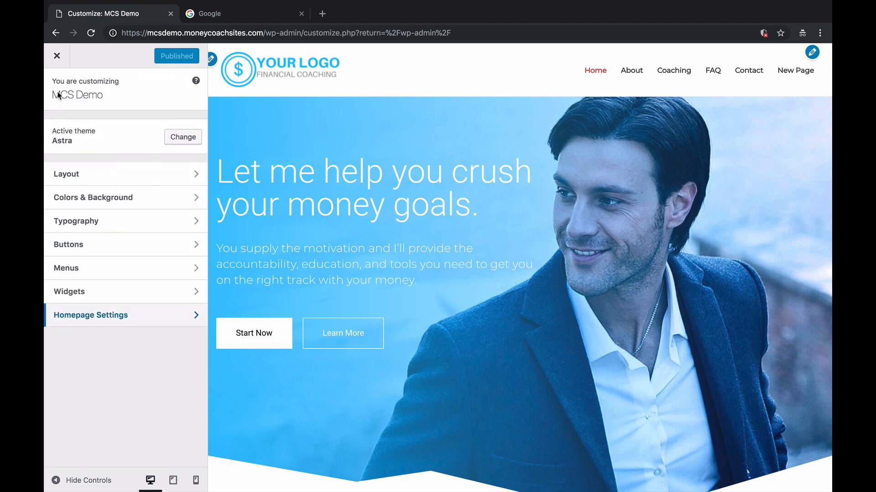
- Exit the customizer and visit the live MCS Demo site to view its home page
click(57, 56)
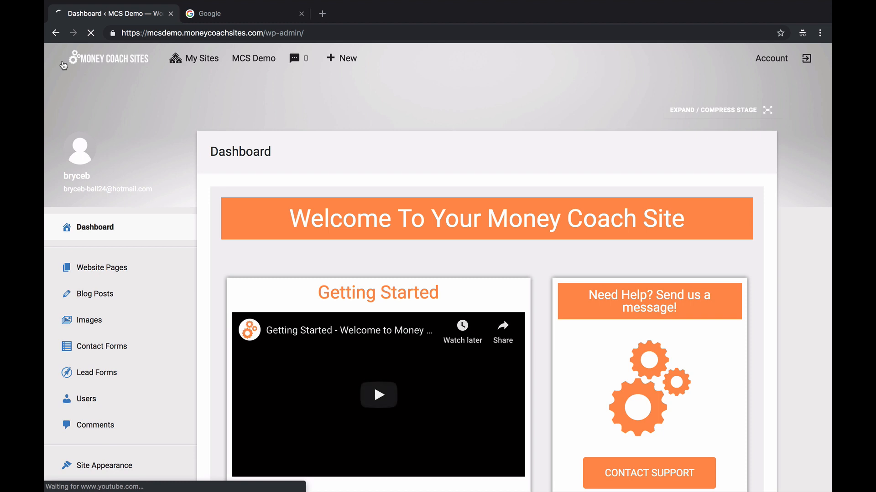
mouse_move(201, 63)
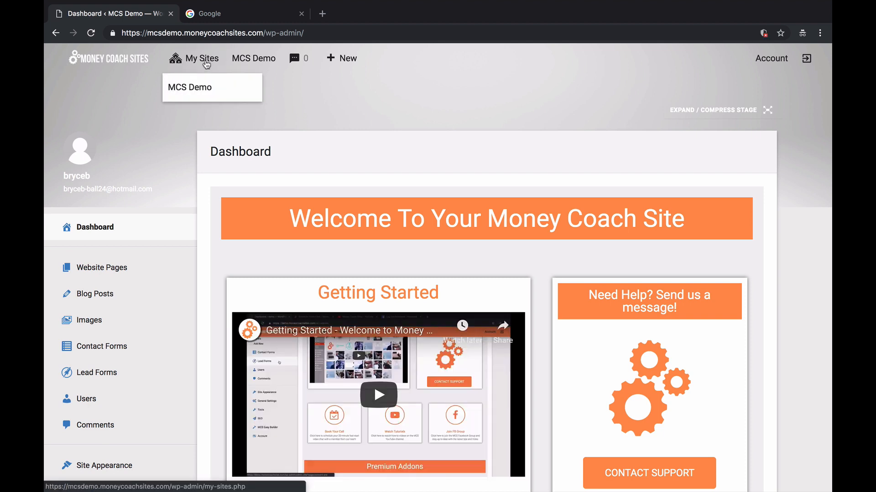
mouse_move(261, 62)
click(263, 87)
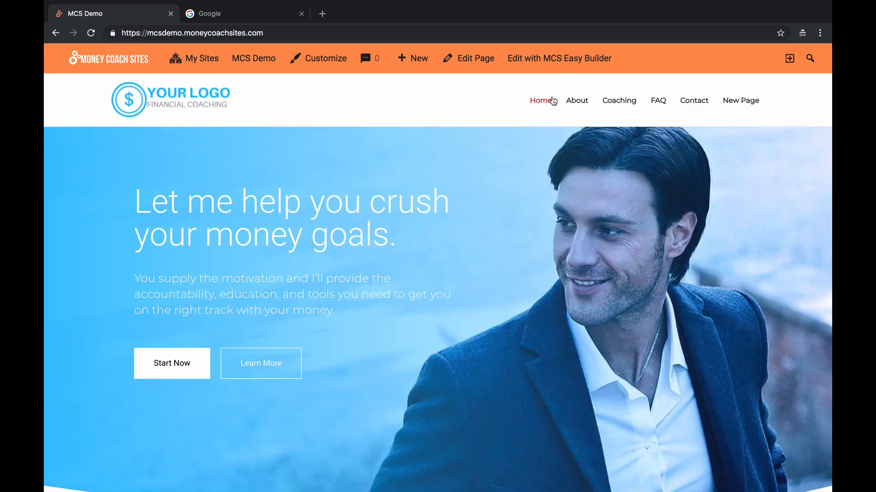
scroll(493, 271, down, 3)
scroll(493, 271, up, 3)
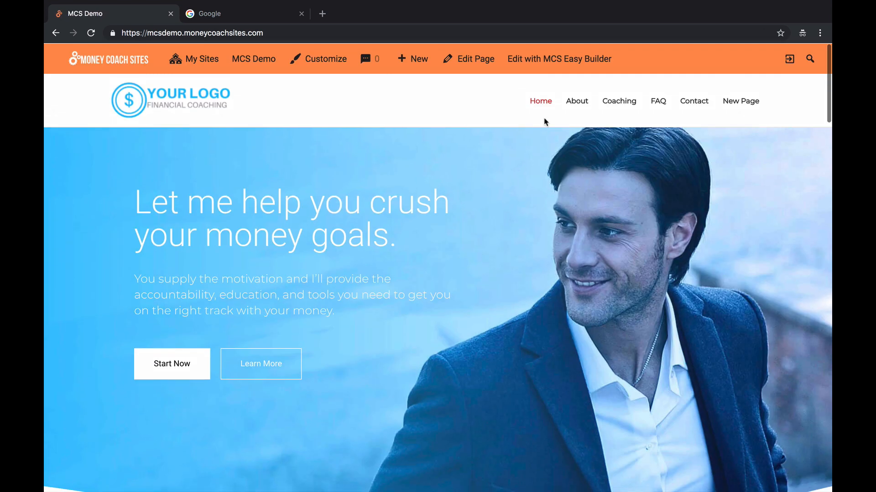
- Open the home page in MCS Easy Builder and go to the "What I do" section
click(570, 60)
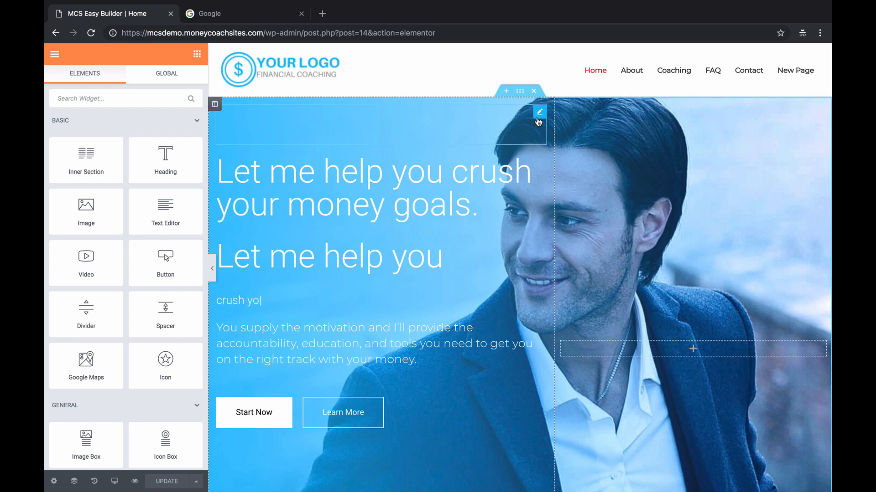
text(ur money goal)
scroll(394, 185, down, 2)
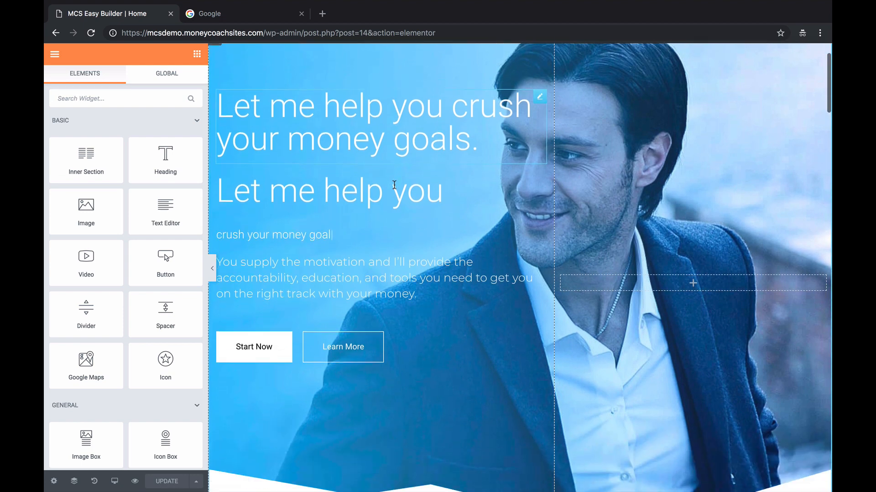
scroll(394, 185, down, 10)
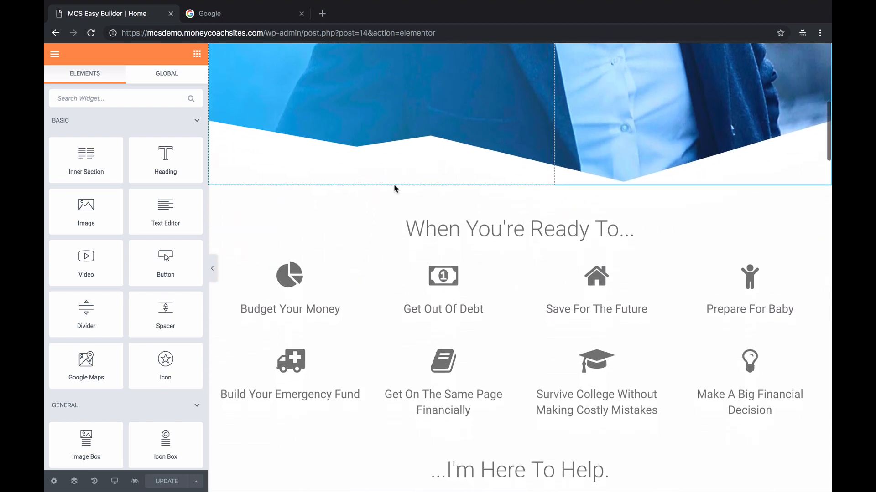
scroll(395, 188, down, 10)
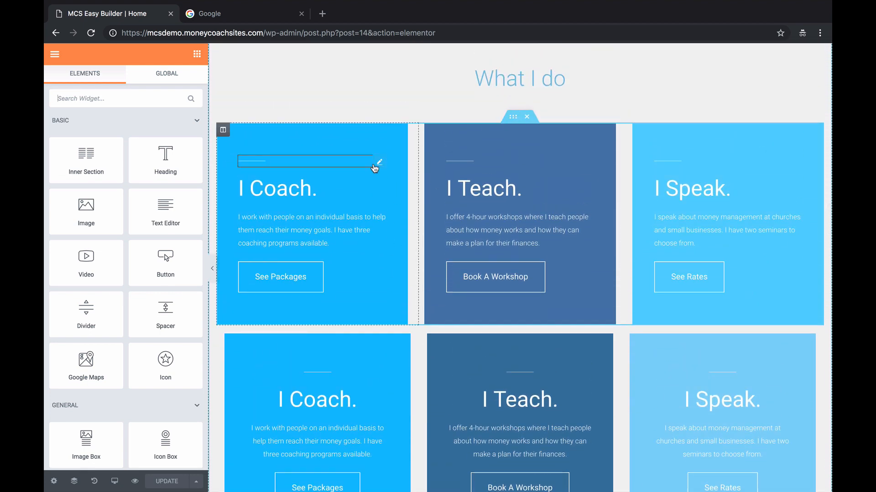
- Compare the two rows of I Coach, I Teach and I Speak cards in the "What I do" section
scroll(384, 152, down, 2)
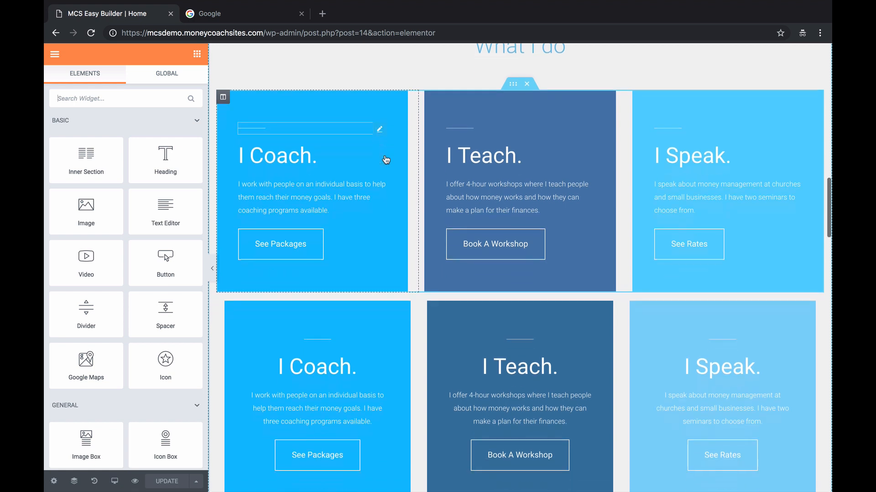
scroll(386, 160, down, 2)
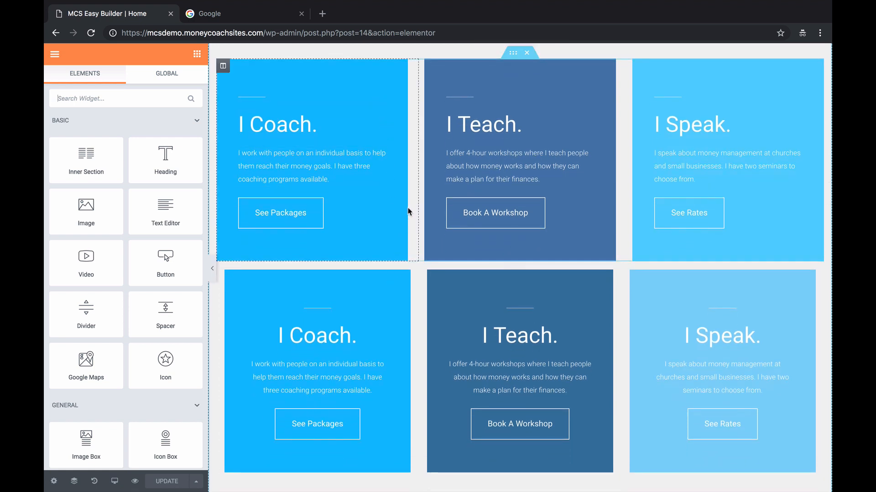
scroll(409, 211, up, 2)
scroll(409, 212, up, 3)
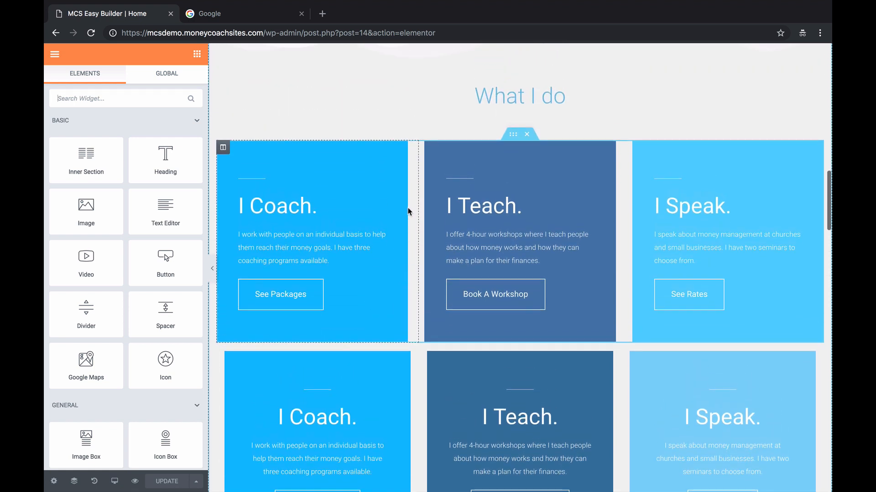
scroll(409, 212, down, 4)
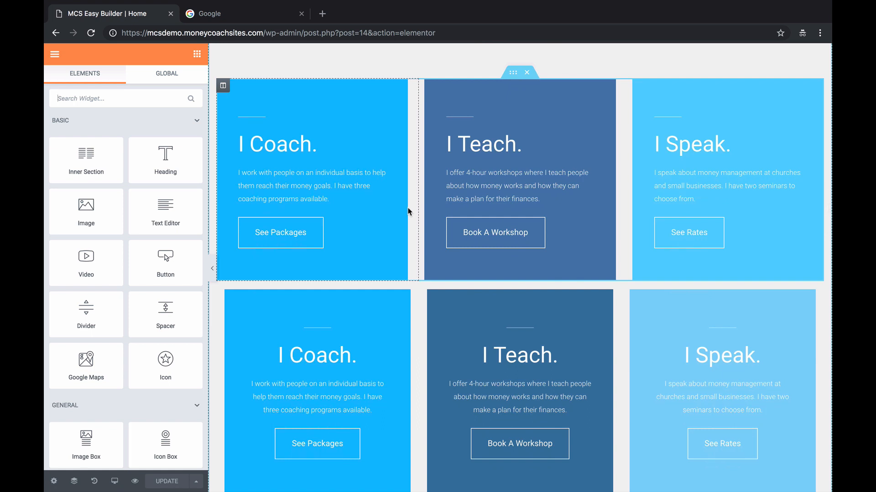
scroll(409, 211, down, 4)
scroll(409, 211, up, 2)
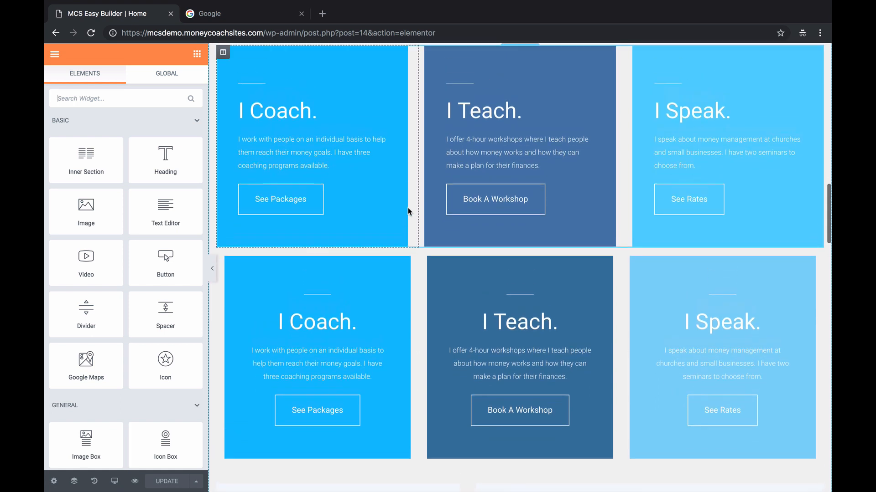
scroll(409, 211, up, 4)
scroll(409, 209, up, 2)
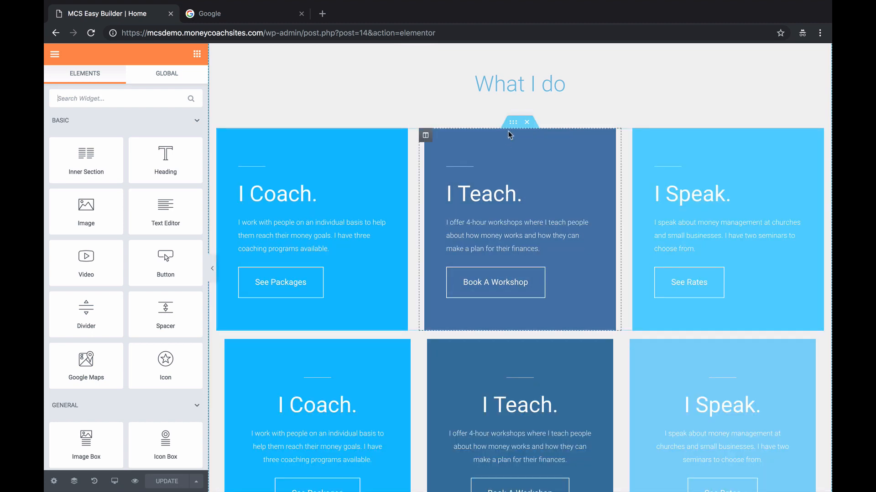
- Dismiss the Meet Right Click tip and view the Responsive visibility settings of the upper card row's inner section
click(513, 123)
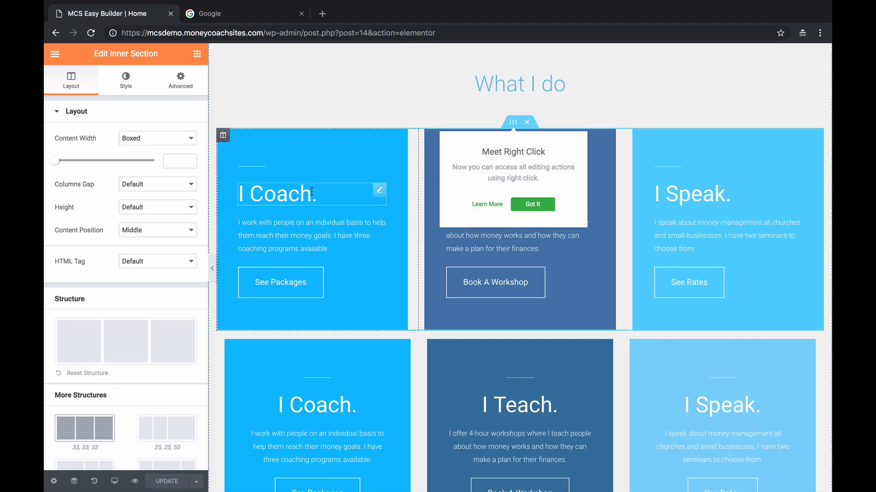
click(526, 206)
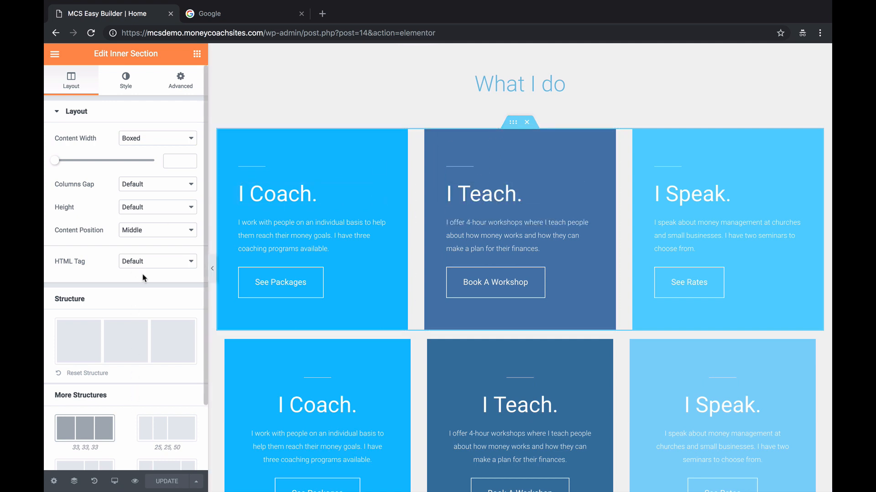
click(181, 87)
click(99, 329)
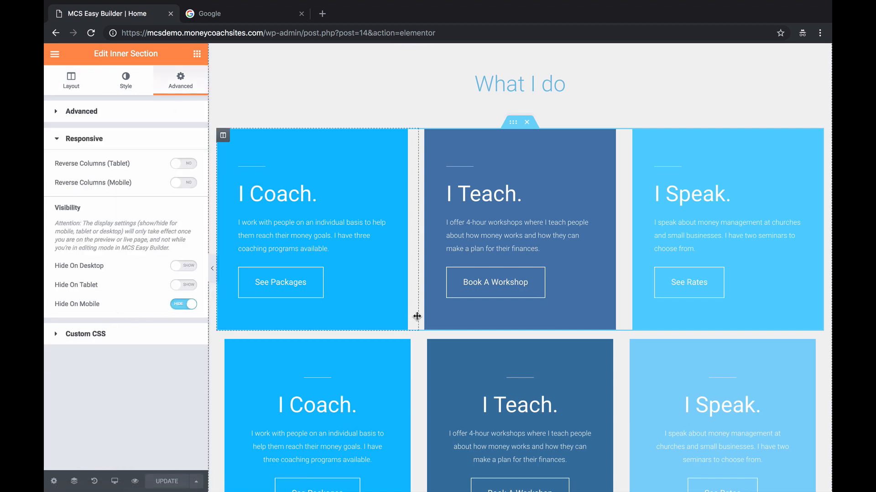
- View the Responsive visibility settings of the inner section holding the lower, centered card row
scroll(417, 316, down, 2)
click(515, 249)
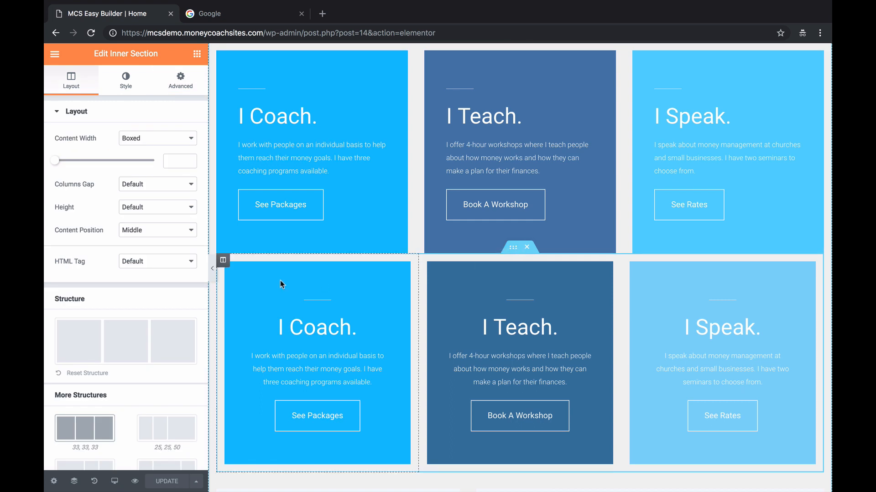
click(182, 87)
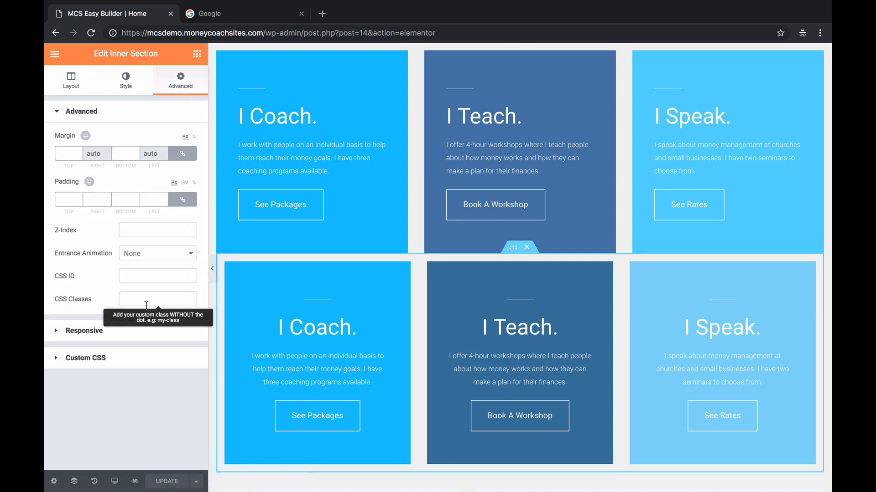
click(135, 332)
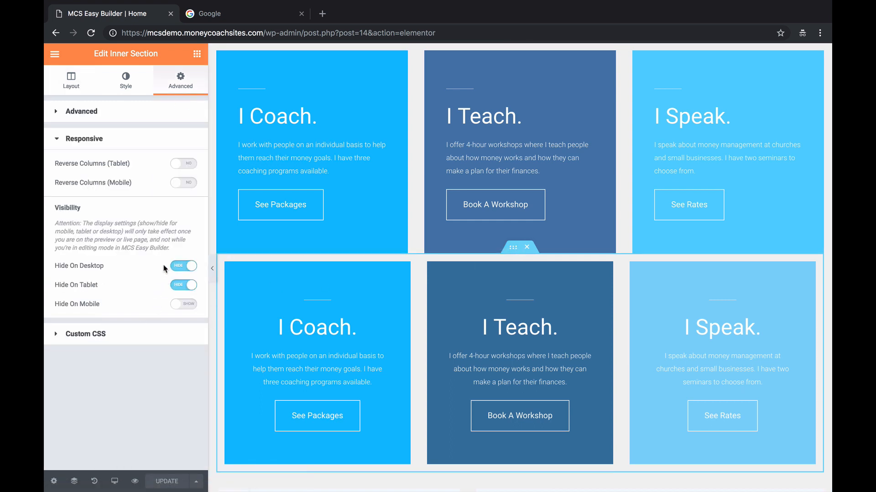
- Examine both card rows again along with the neighboring home page sections, from "When You're Ready To..." to the Money Workshops block
scroll(307, 278, up, 2)
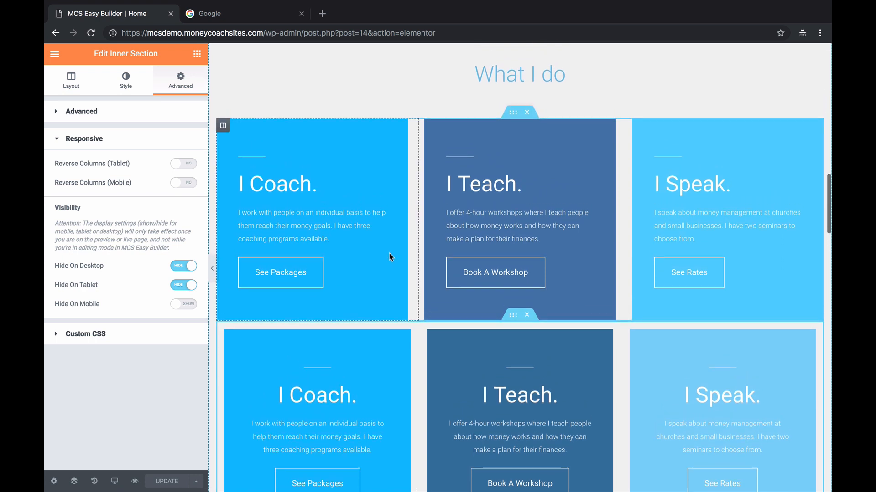
scroll(389, 253, up, 1)
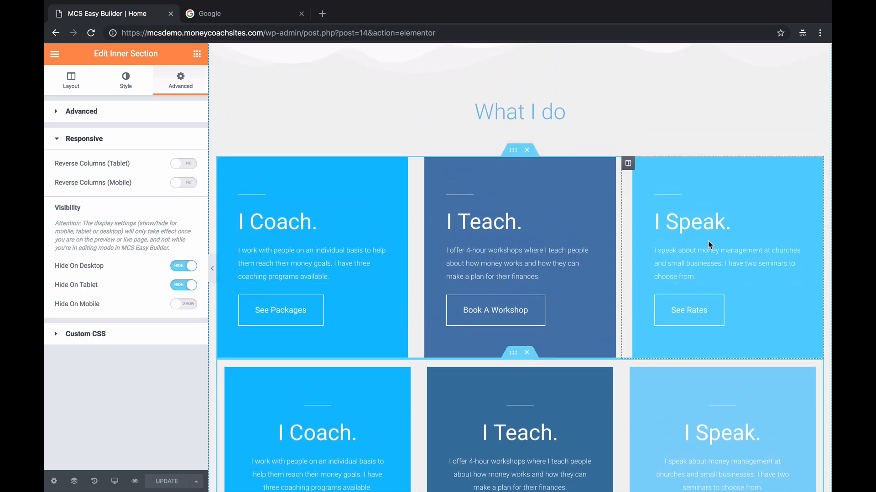
scroll(379, 310, down, 3)
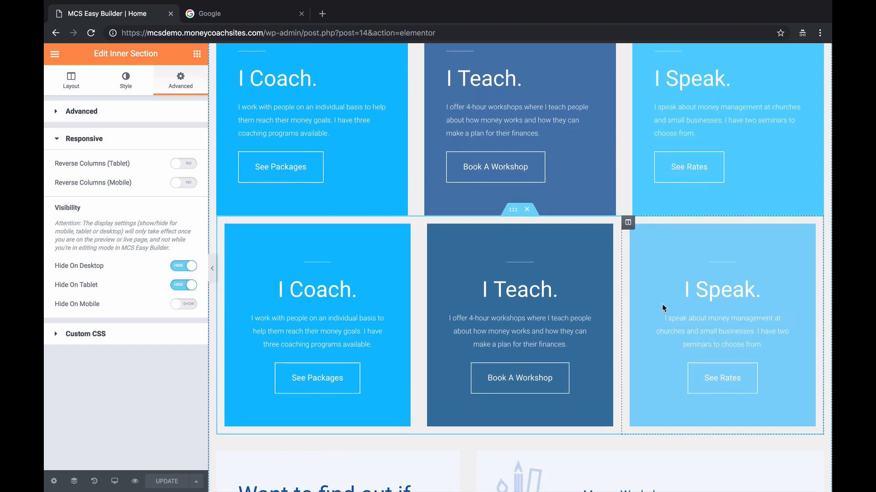
scroll(502, 288, down, 2)
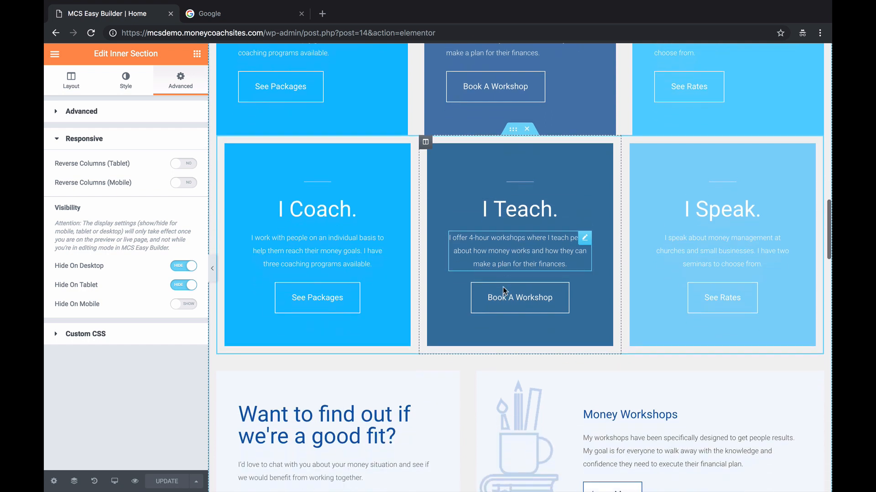
scroll(502, 288, up, 6)
scroll(503, 287, up, 2)
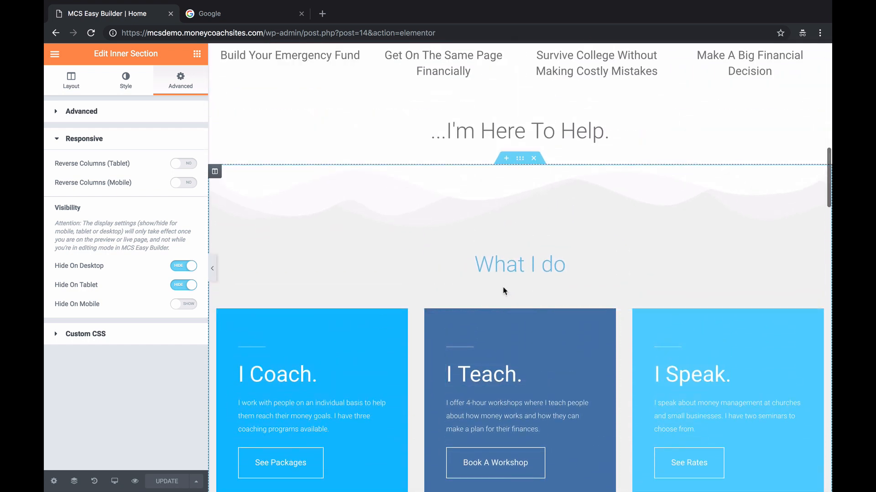
scroll(503, 287, up, 3)
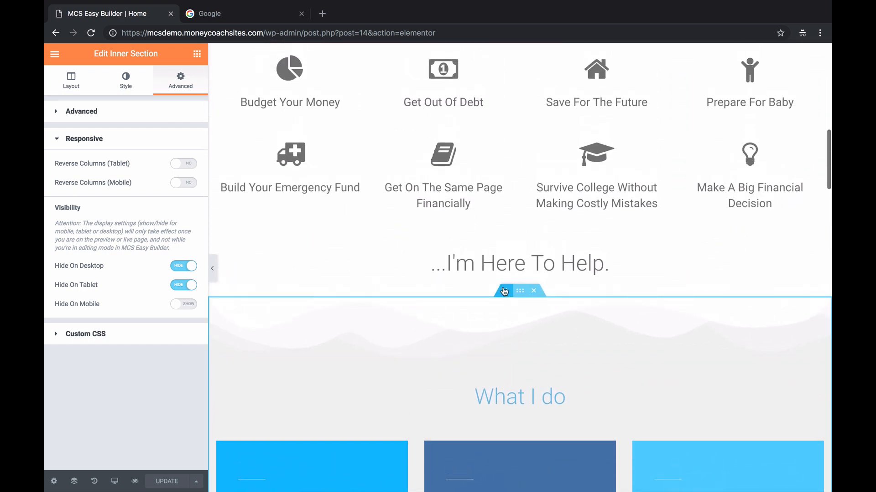
scroll(504, 290, up, 6)
scroll(504, 290, down, 13)
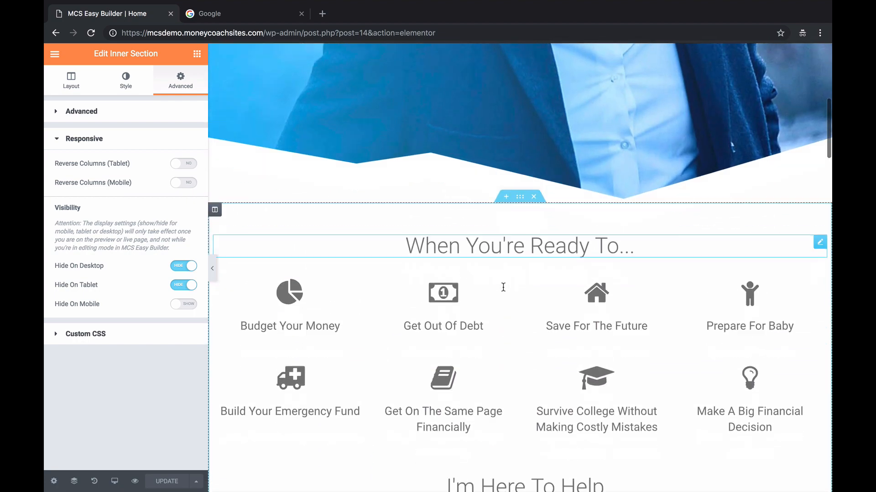
scroll(504, 290, up, 12)
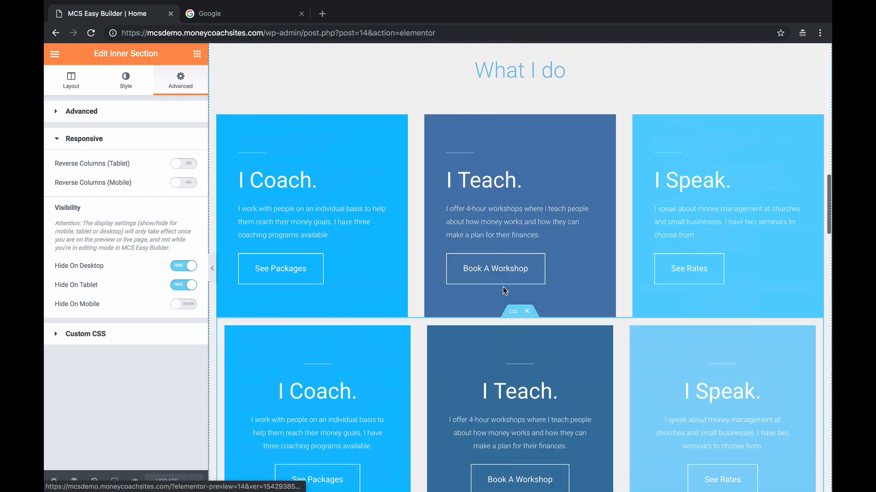
scroll(502, 288, down, 6)
scroll(503, 288, down, 3)
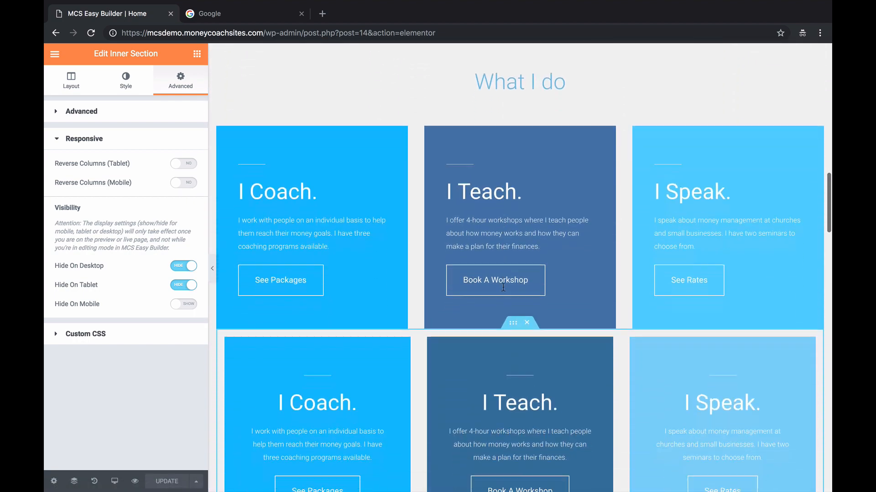
- Open the settings of the hero heading "Let me help you crush your money goals."
scroll(495, 322, up, 2)
scroll(495, 322, up, 15)
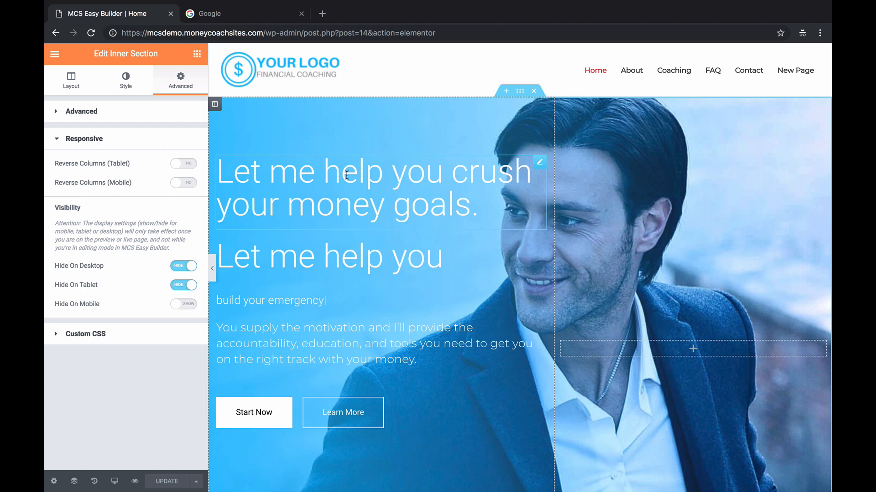
click(307, 173)
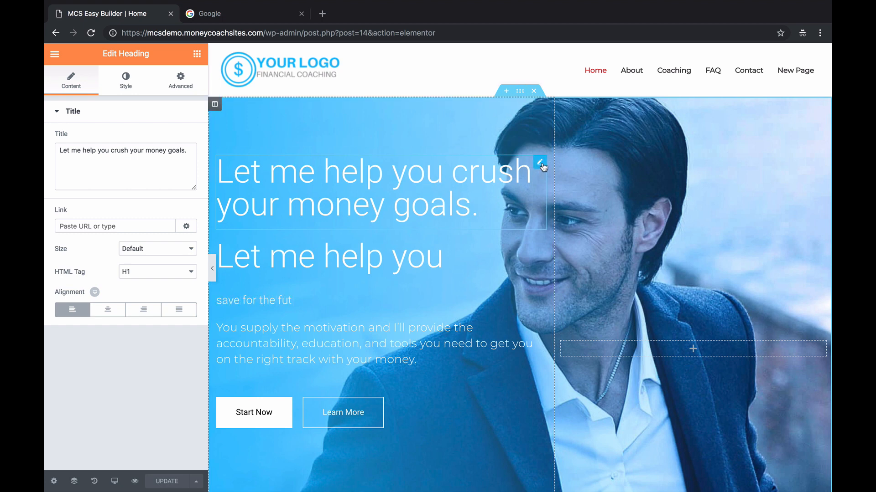
- Replace the title of the main hero heading with "Change this text"
drag(197, 151, 51, 153)
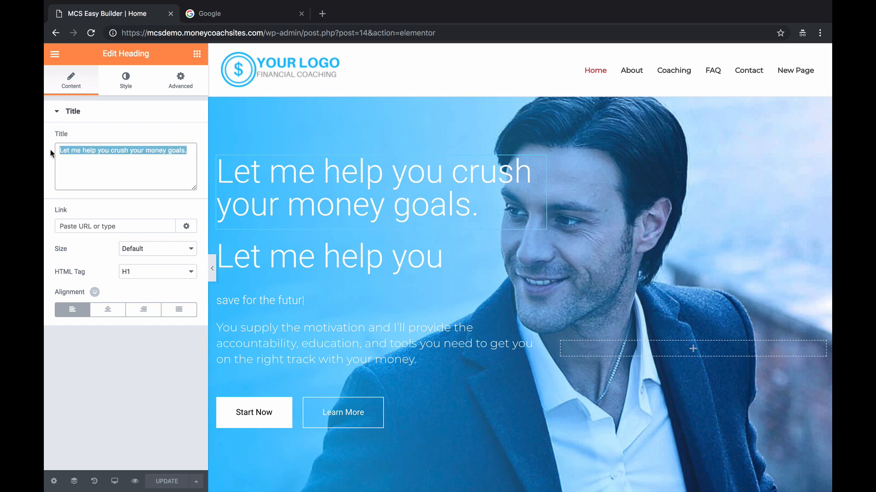
text(CHange)
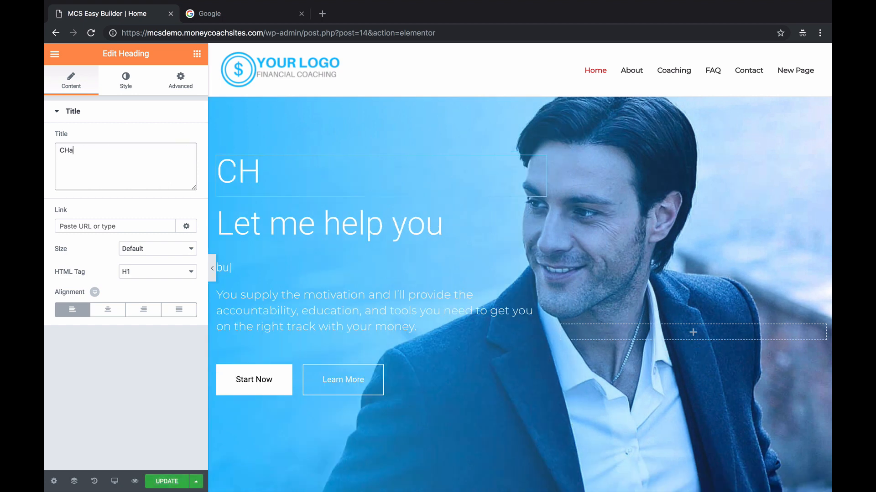
key(BackSpace)
key(BackSpace)
key(BackSpace)
key(BackSpace)
key(BackSpace)
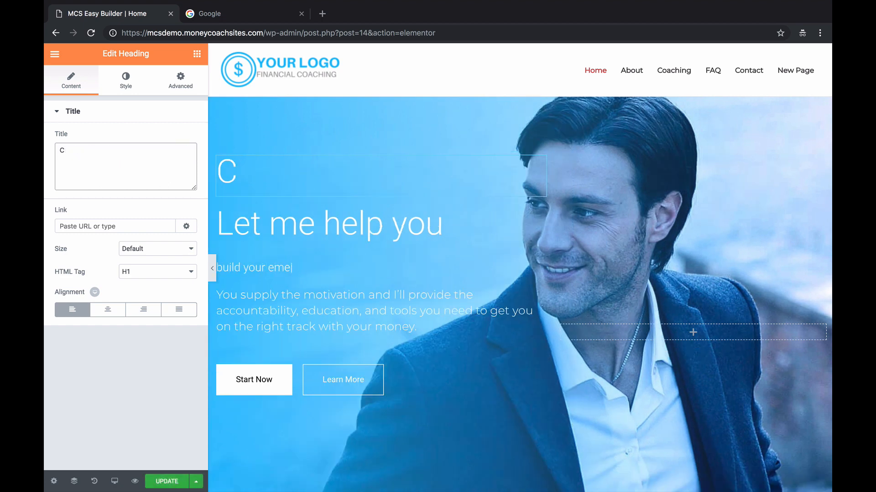
text(hange this)
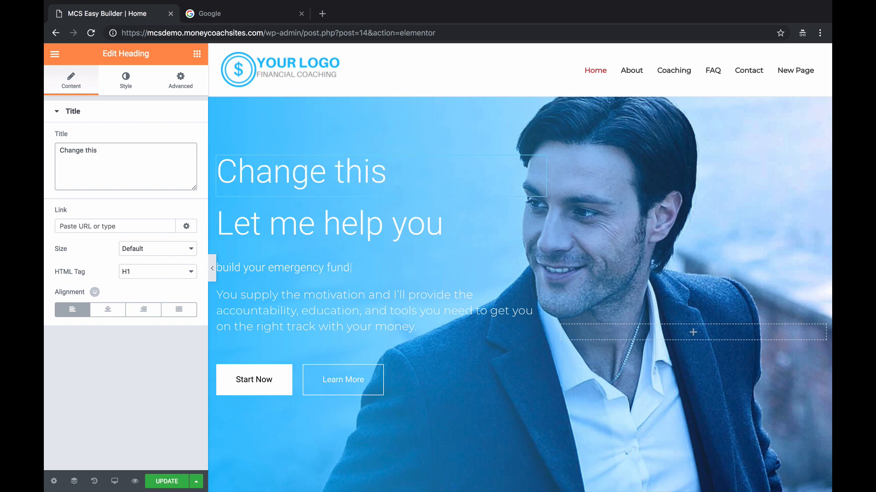
text( text)
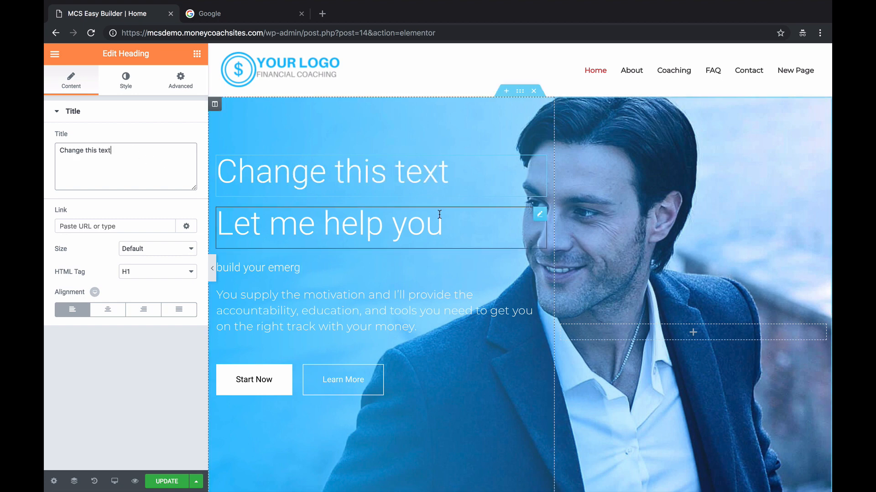
- Change the second hero heading, "Let me help you", to read "Let me change this" directly on the page
click(455, 226)
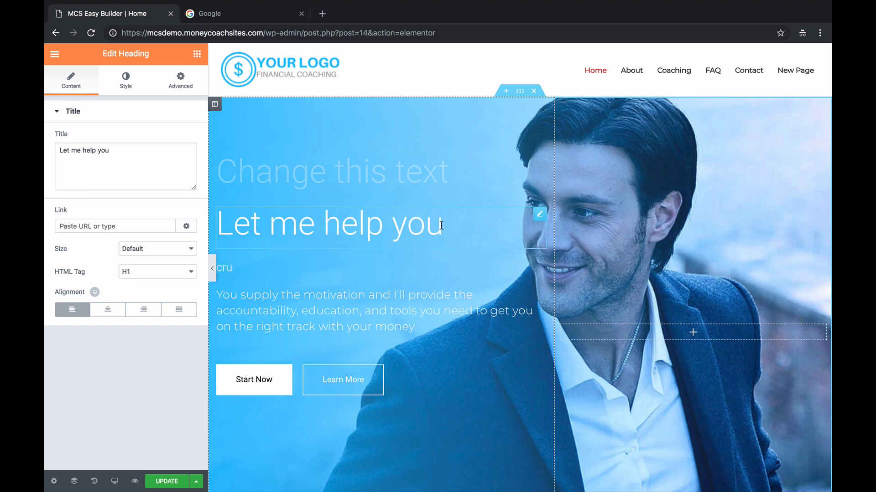
drag(439, 224, 217, 224)
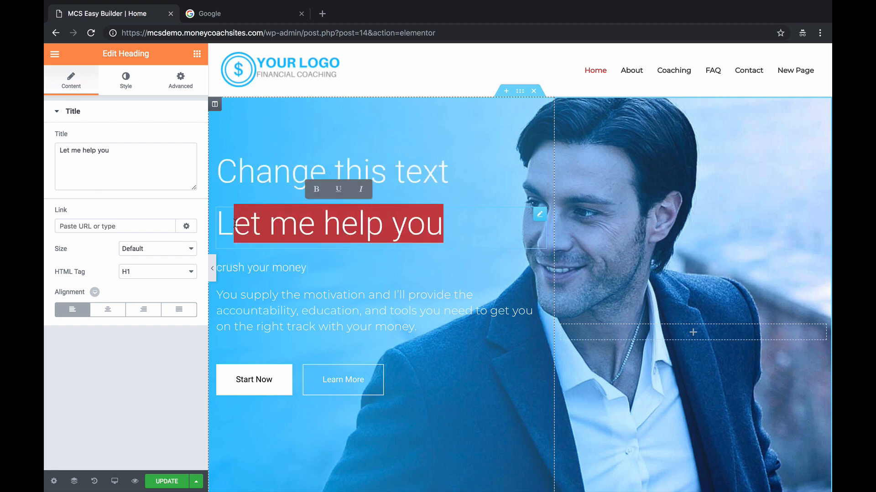
text(Let me change this)
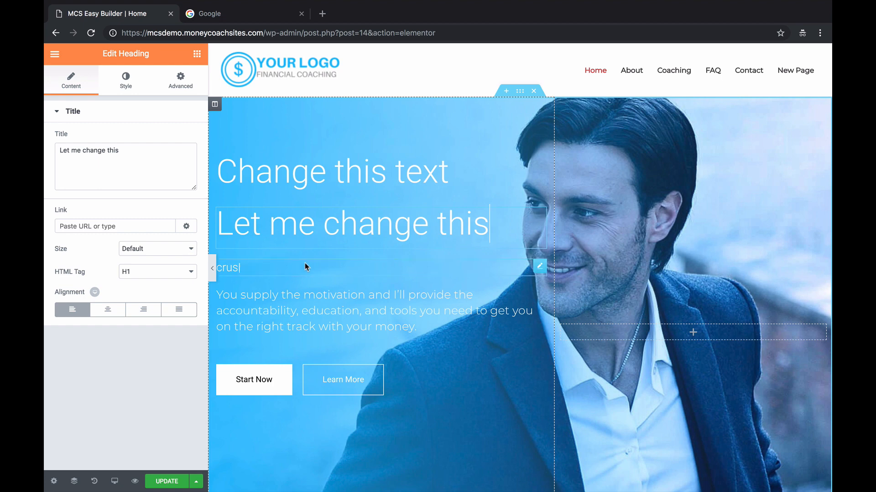
- Replace "get out of debt" with "make a change" in the hero's animated fancy heading and update the page
scroll(586, 144, down, 2)
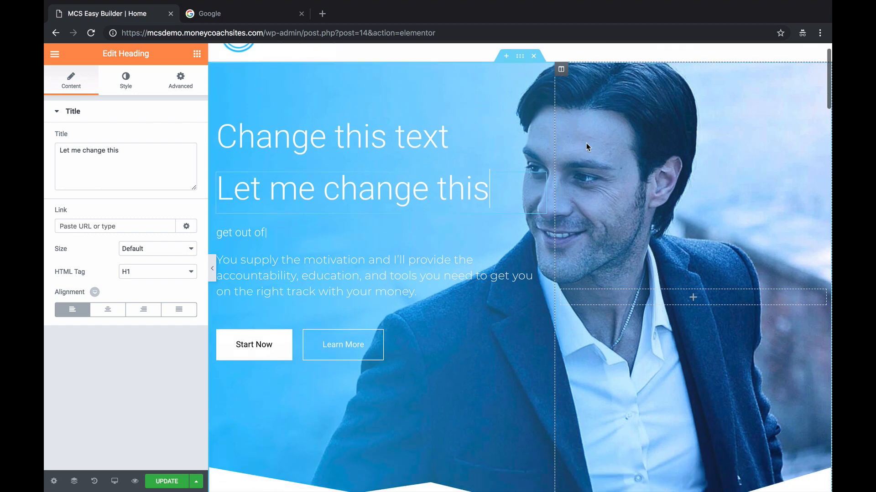
click(343, 228)
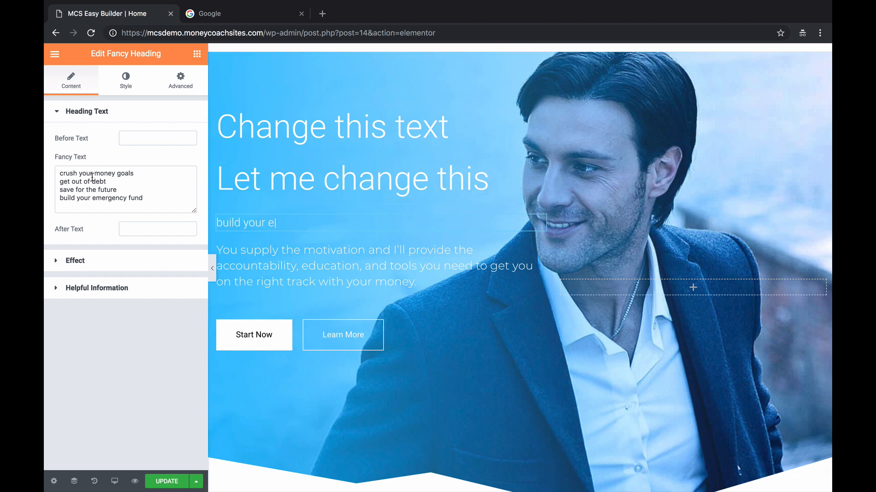
drag(108, 181, 46, 181)
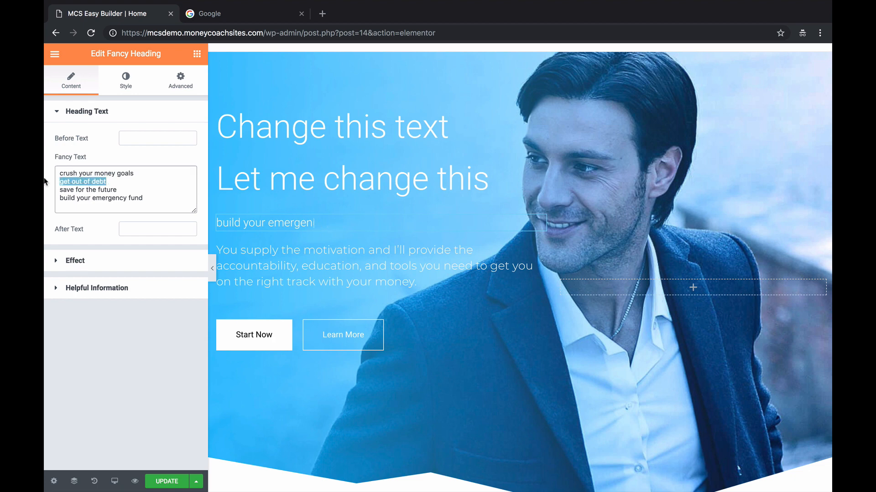
text(make a change)
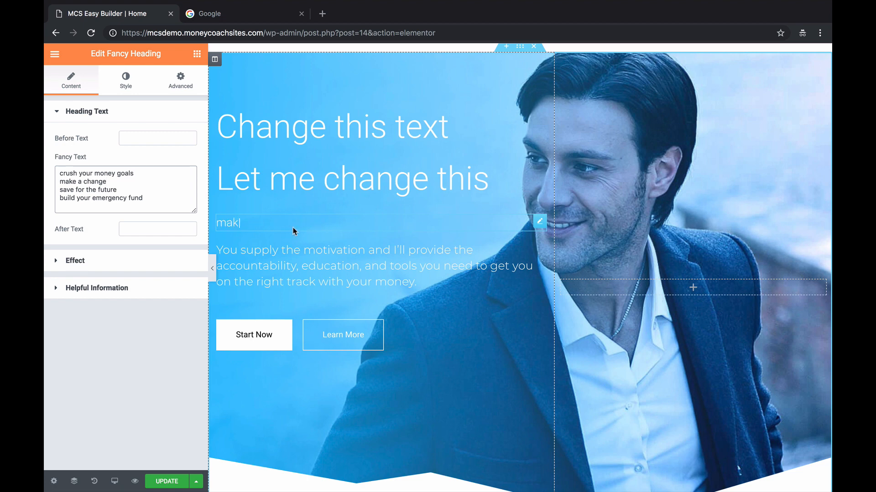
scroll(294, 231, down, 2)
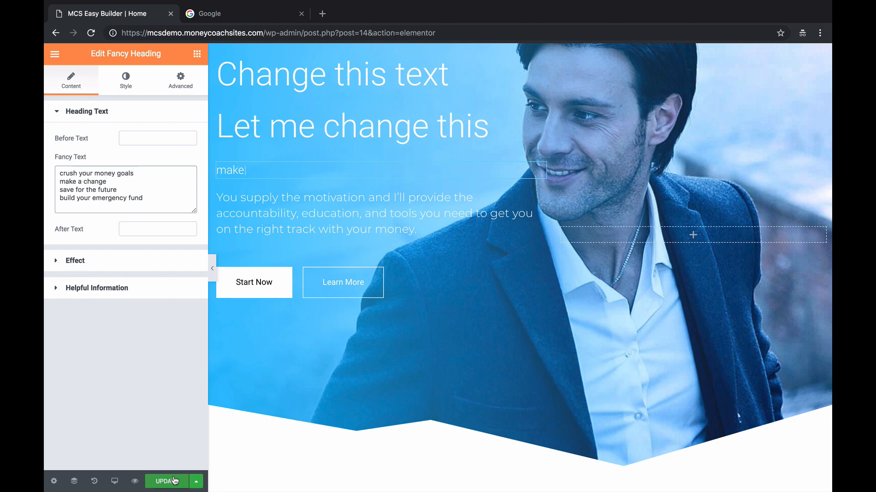
click(174, 481)
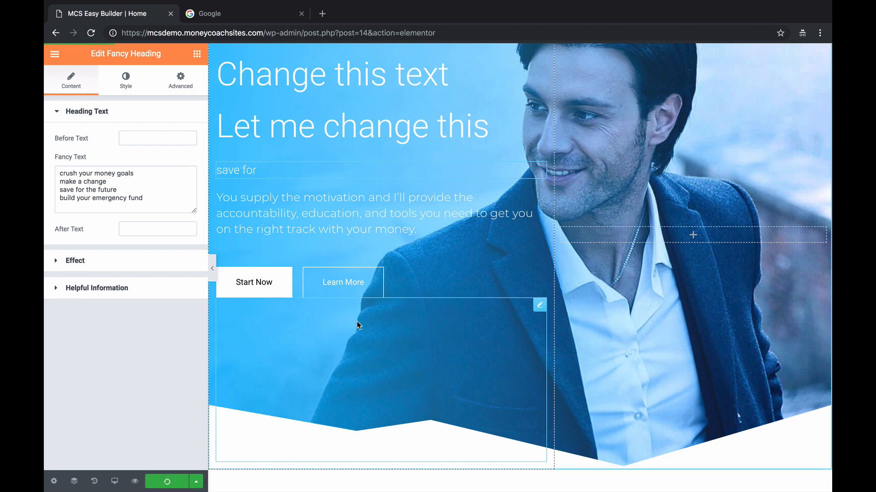
- Replace the hero's descriptive paragraph with "You supply the motivation"
scroll(358, 325, up, 2)
scroll(358, 325, up, 1)
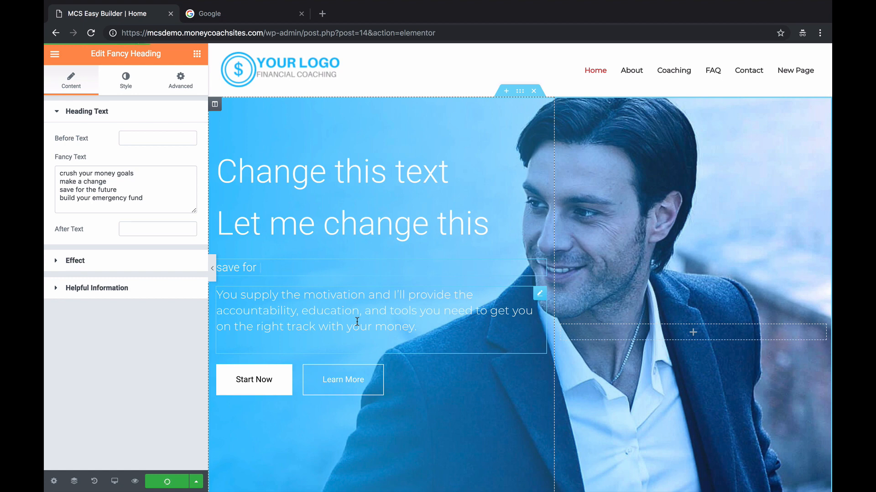
scroll(357, 323, down, 2)
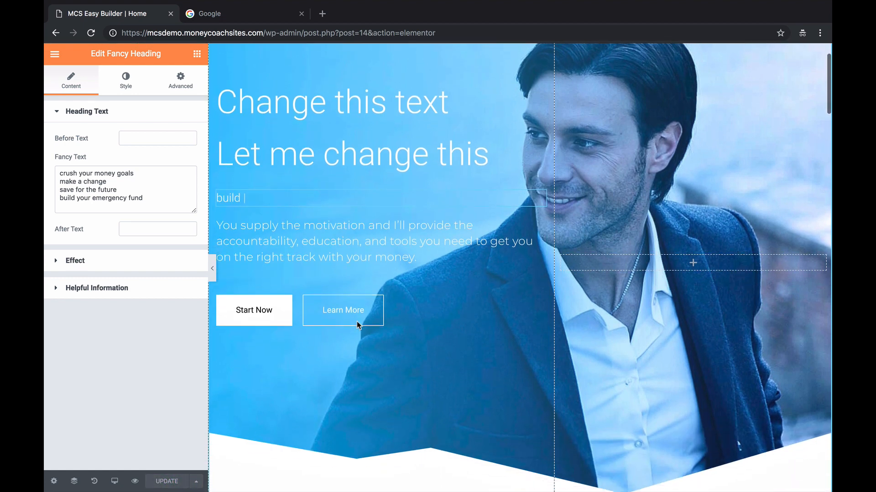
scroll(357, 321, down, 1)
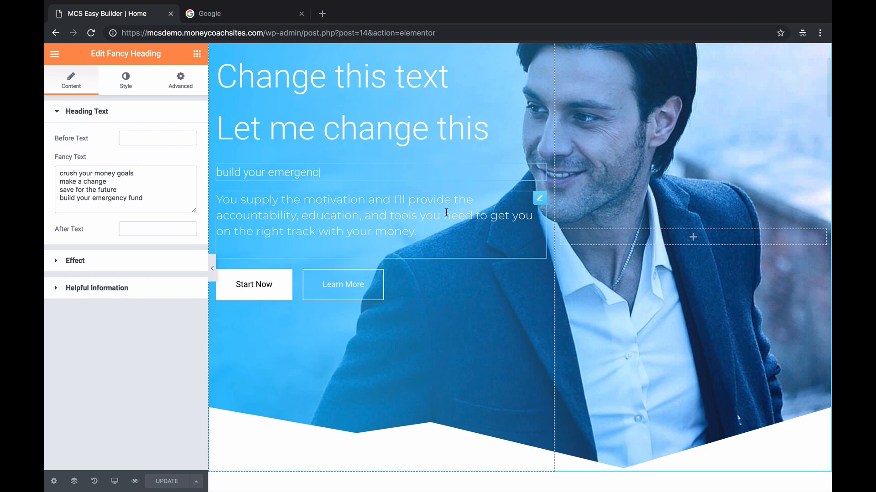
key(super+a)
text(I)
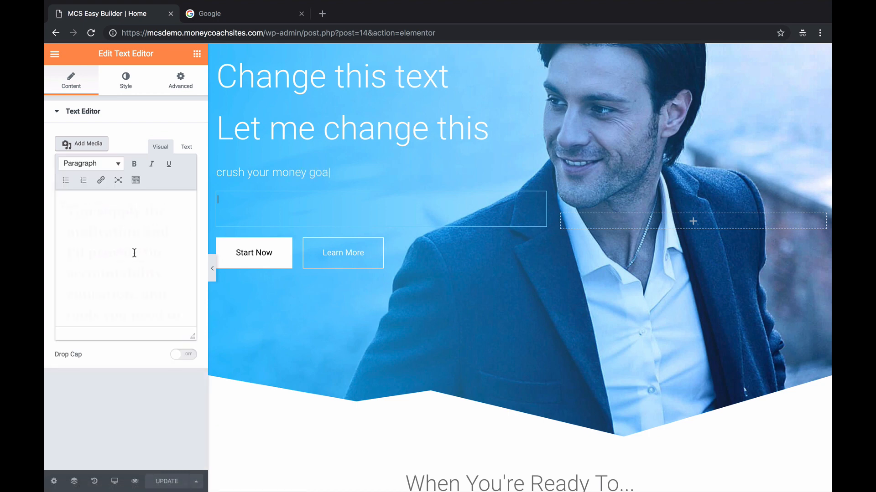
scroll(133, 254, down, 4)
drag(172, 306, 48, 178)
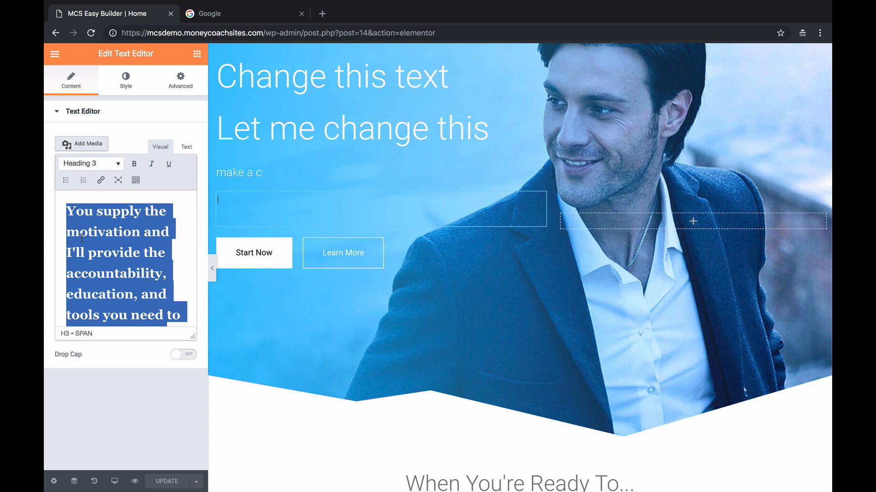
key(BackSpace)
text(You)
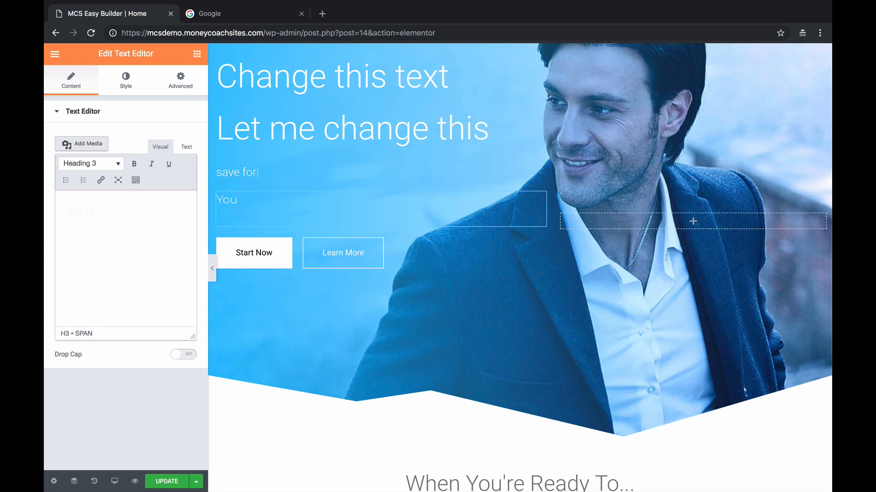
text( supply the)
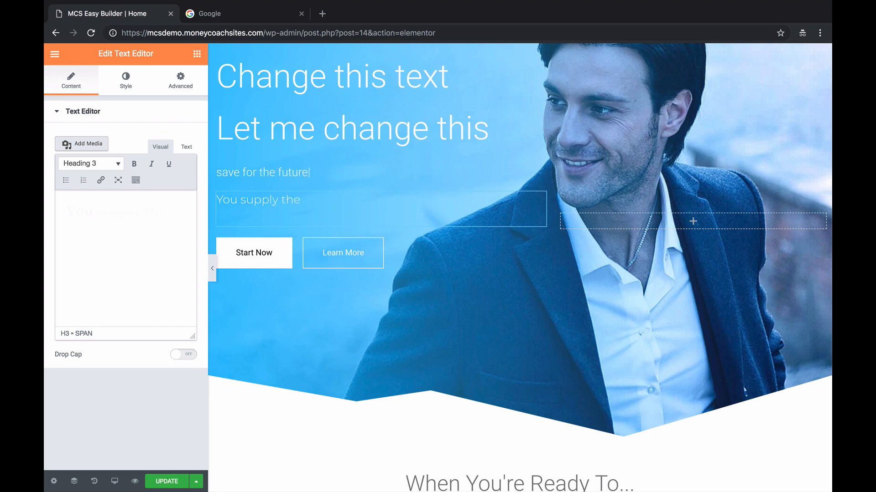
text( motivation)
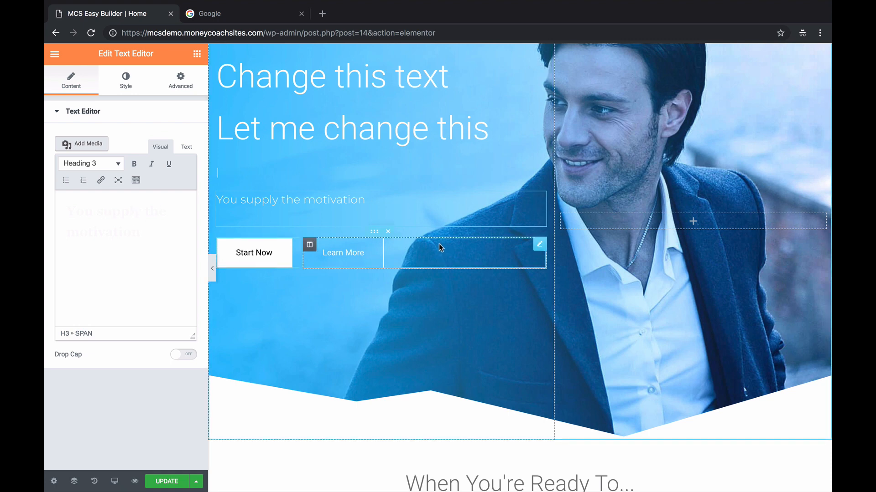
- Open the hero section's background style settings and view the media library and upload options for its image without choosing a replacement
scroll(440, 248, up, 2)
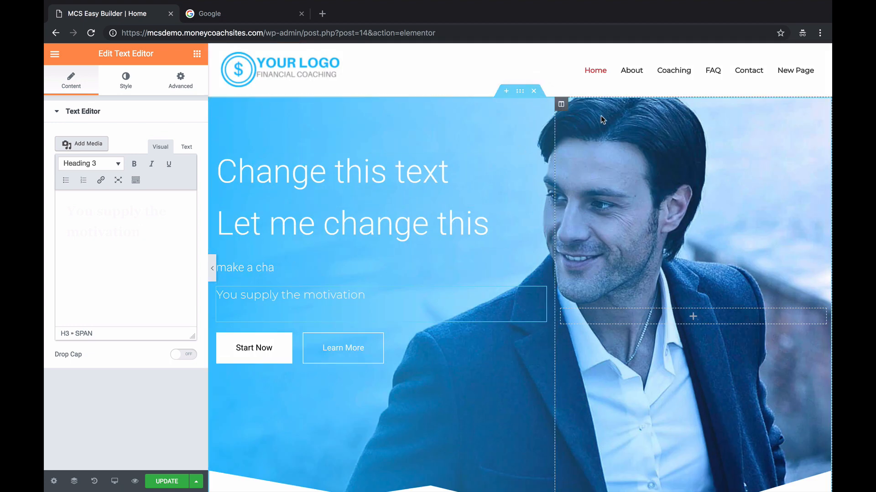
click(524, 91)
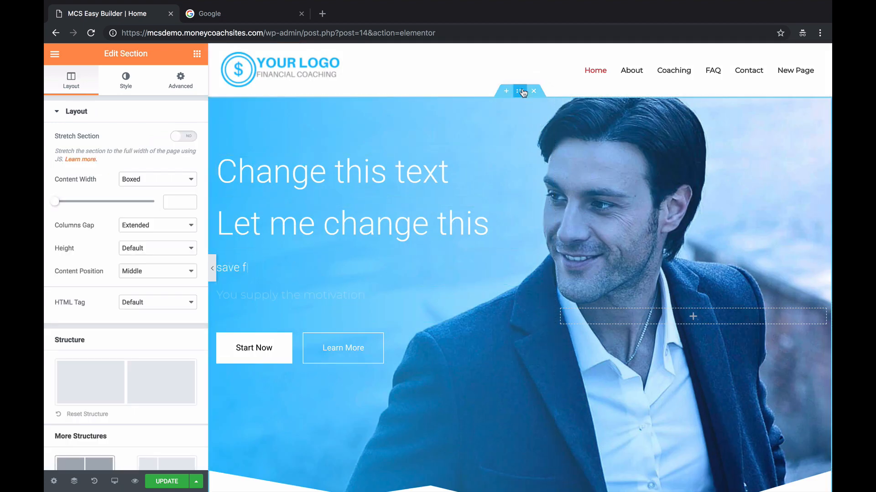
click(145, 87)
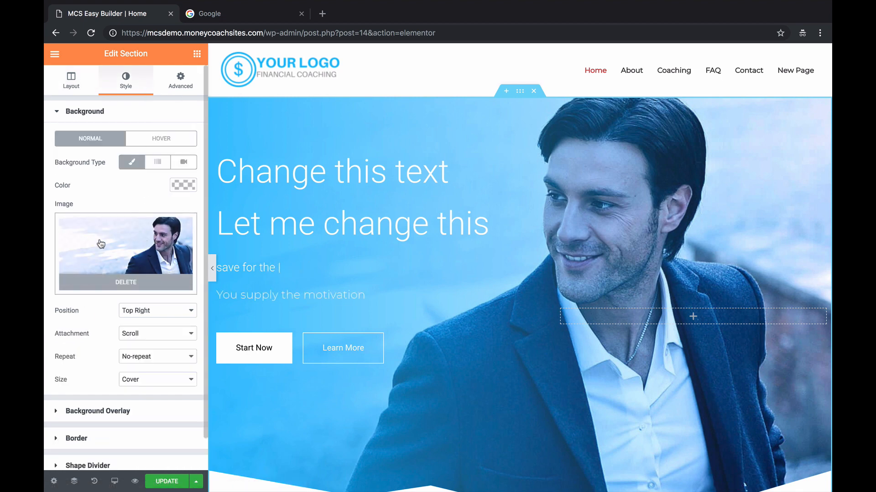
click(101, 244)
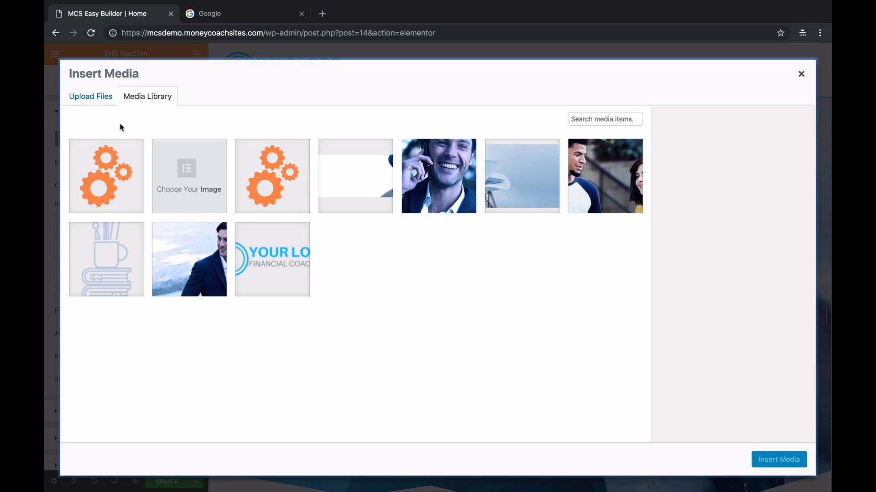
click(97, 96)
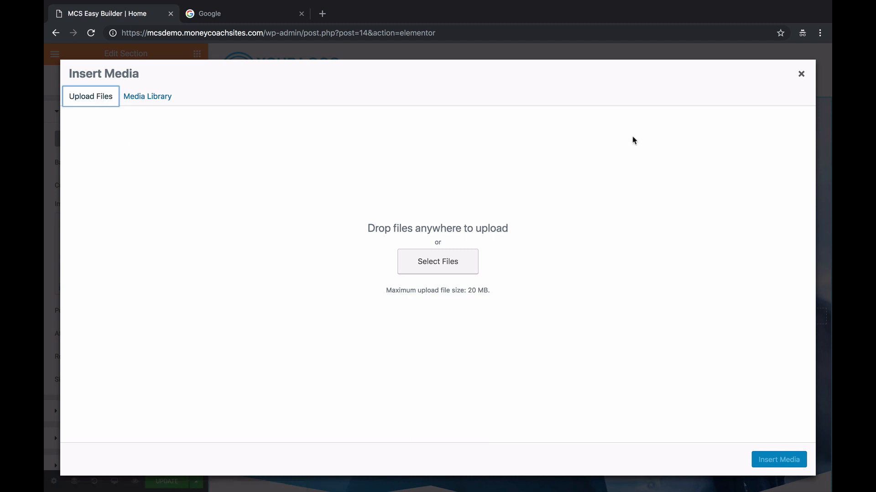
click(800, 76)
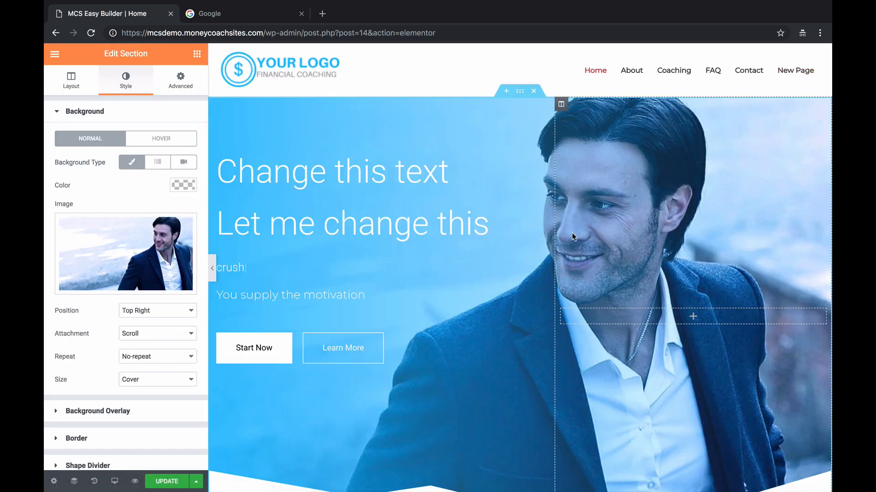
scroll(574, 237, down, 2)
text(ur money goals)
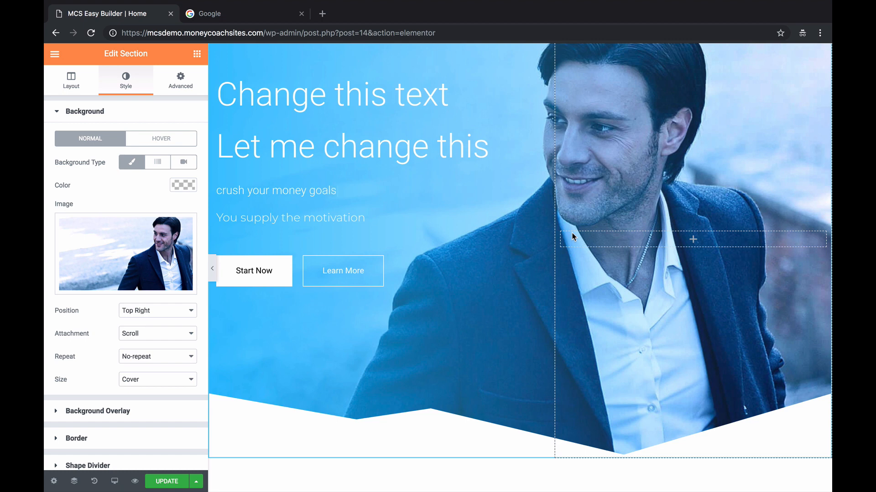
scroll(573, 237, up, 2)
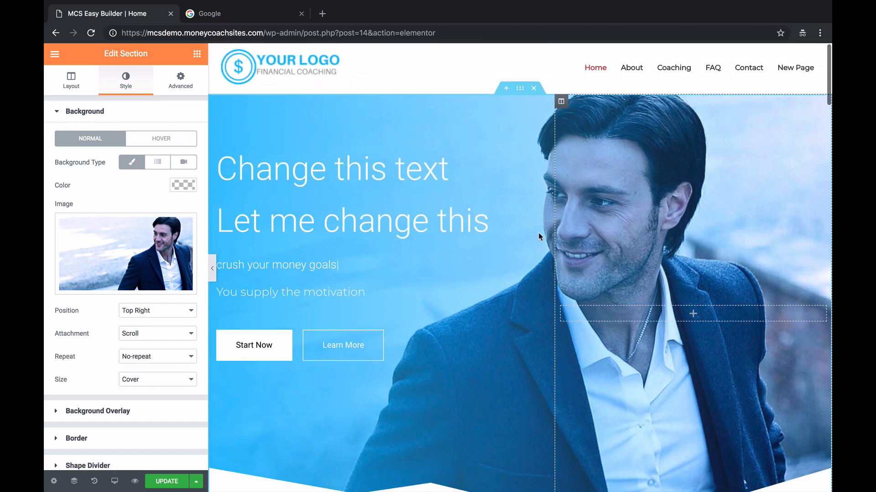
key(BackSpace)
key(BackSpace)
key(BackSpace)
key(BackSpace)
key(BackSpace)
key(BackSpace)
key(BackSpace)
key(BackSpace)
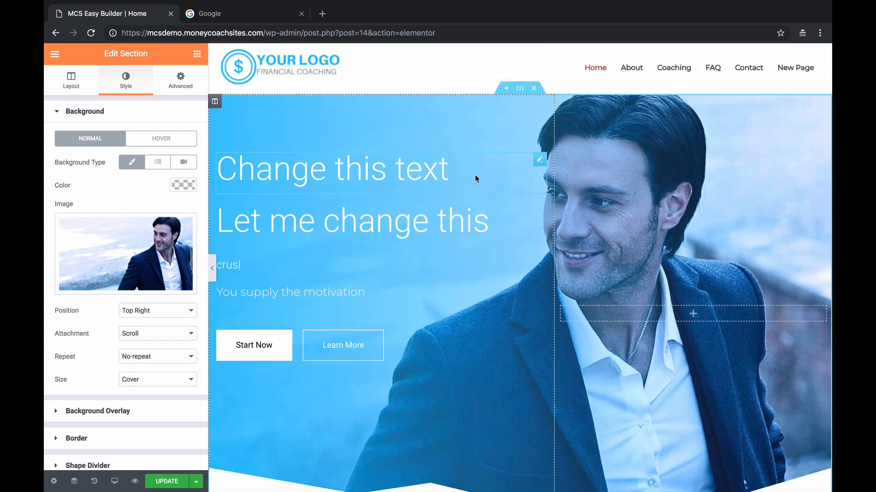
key(BackSpace)
key(BackSpace)
key(BackSpace)
key(BackSpace)
text(make a ch)
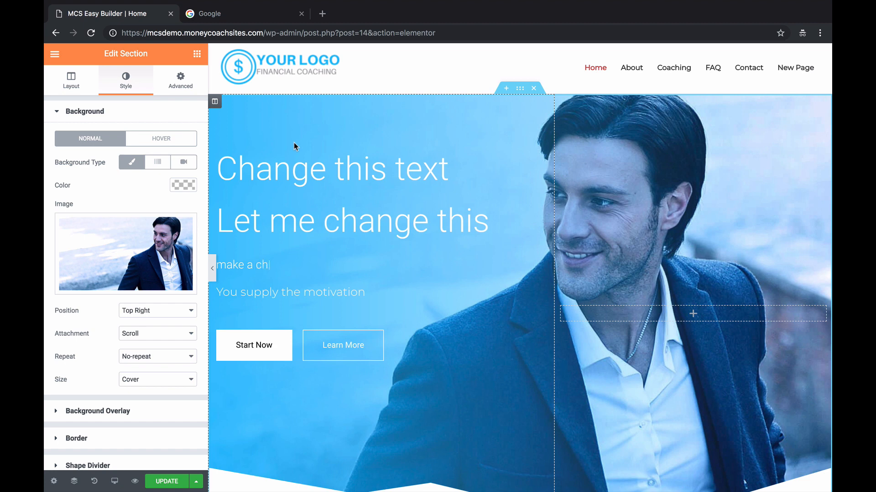
text(ange)
key(BackSpace)
key(BackSpace)
key(BackSpace)
key(BackSpace)
key(BackSpace)
key(BackSpace)
key(BackSpace)
key(BackSpace)
key(BackSpace)
key(BackSpace)
key(BackSpace)
key(BackSpace)
key(BackSpace)
text(save for the future)
- Preview the hero section with the editing panel hidden and restore the panel
click(213, 269)
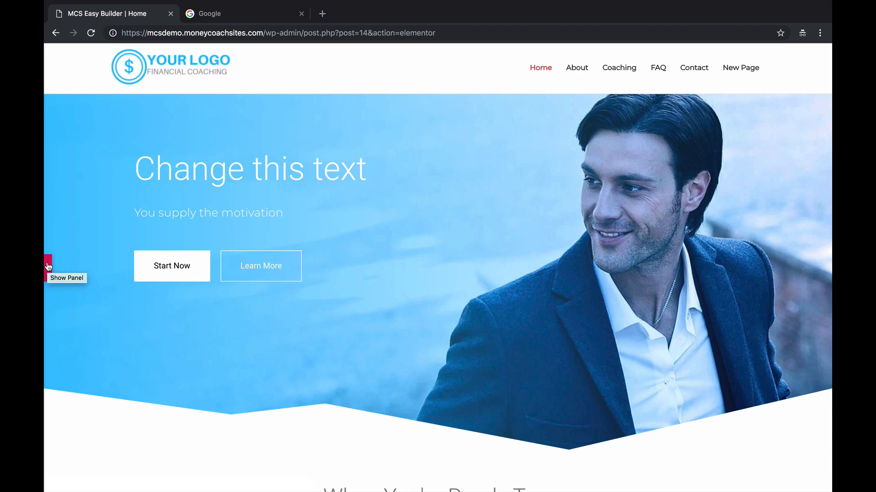
click(48, 267)
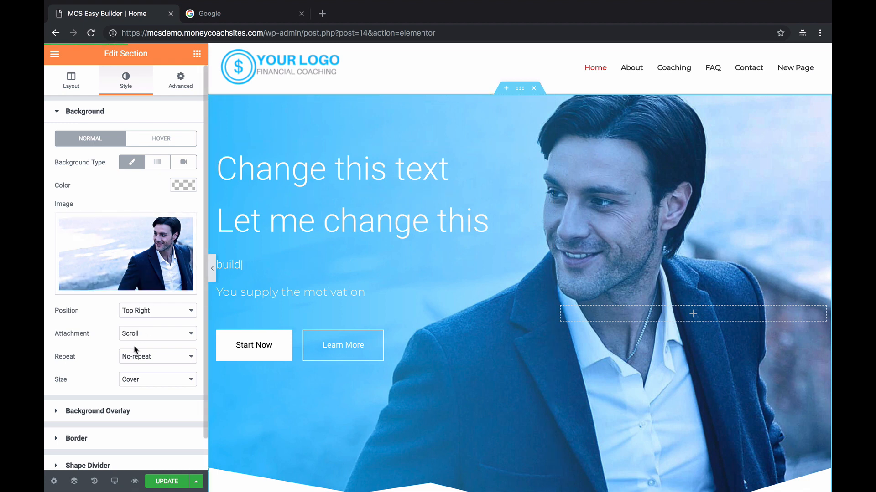
- Try the Top Center position for the hero's background image and set it back to Top Right
click(161, 311)
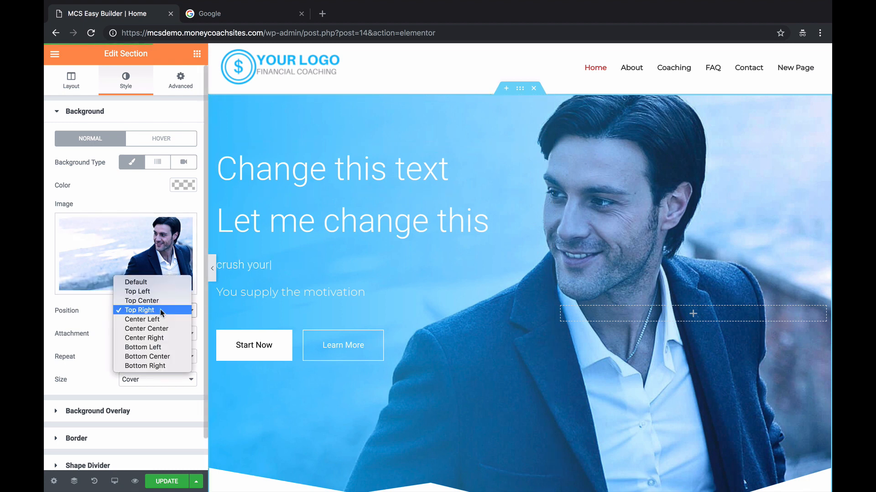
click(155, 302)
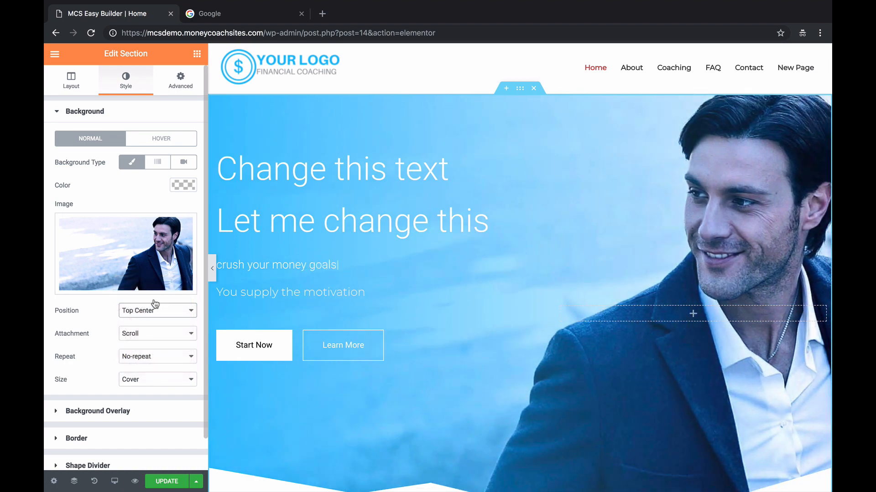
click(172, 311)
click(167, 321)
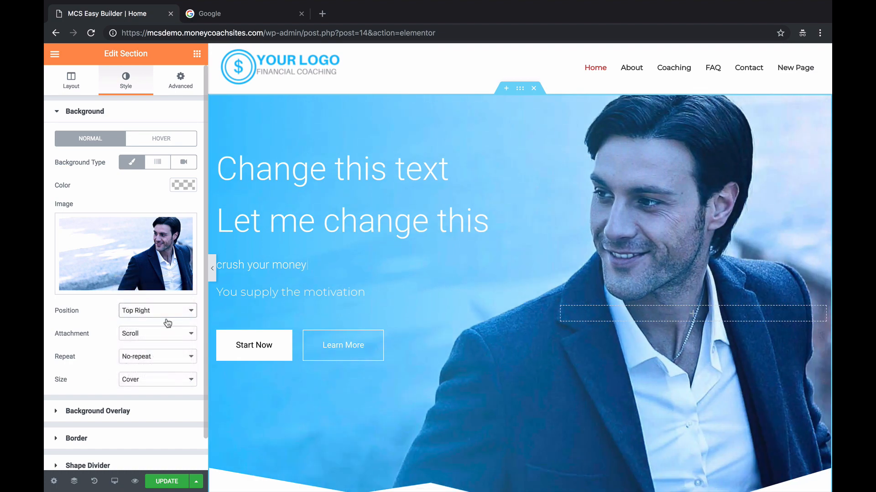
- Change the icon of the "Get Out Of Debt" box under "When You're Ready To..." to mortar-board
scroll(381, 292, down, 3)
scroll(382, 294, down, 3)
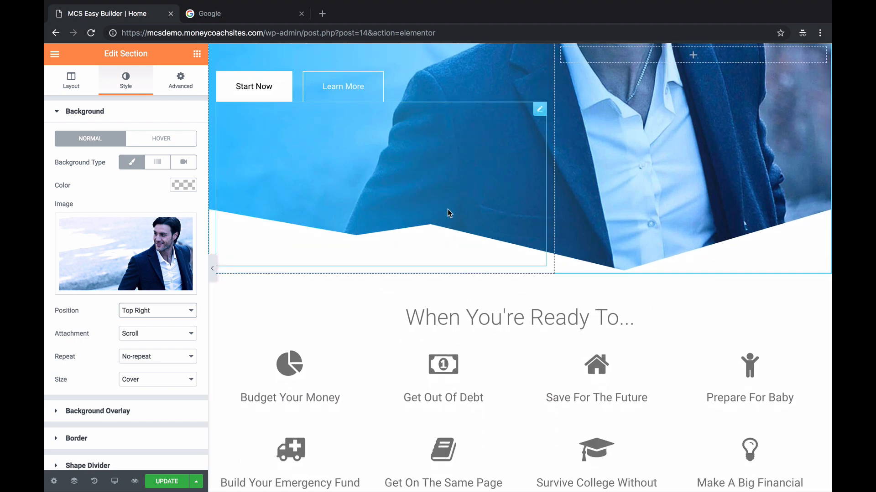
scroll(448, 211, down, 3)
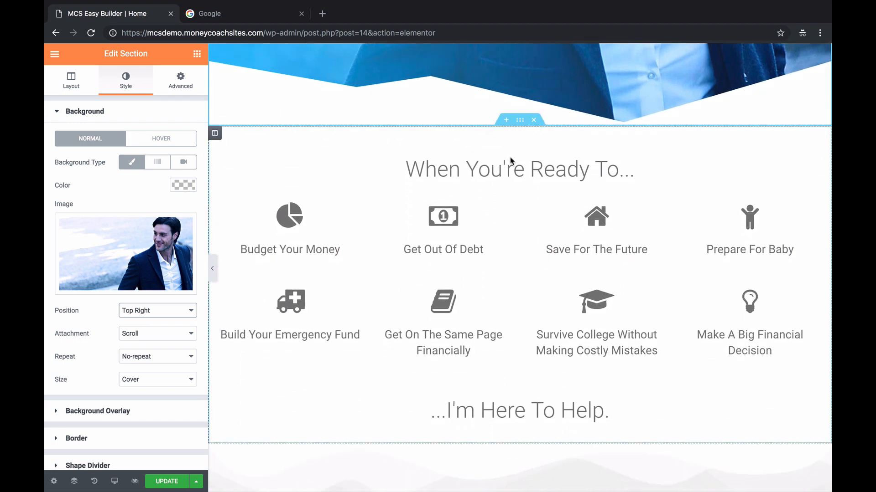
click(501, 169)
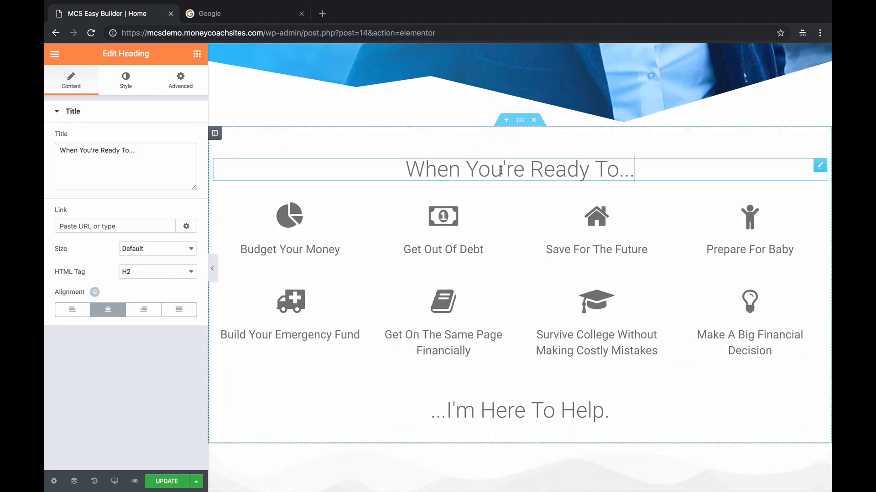
click(450, 244)
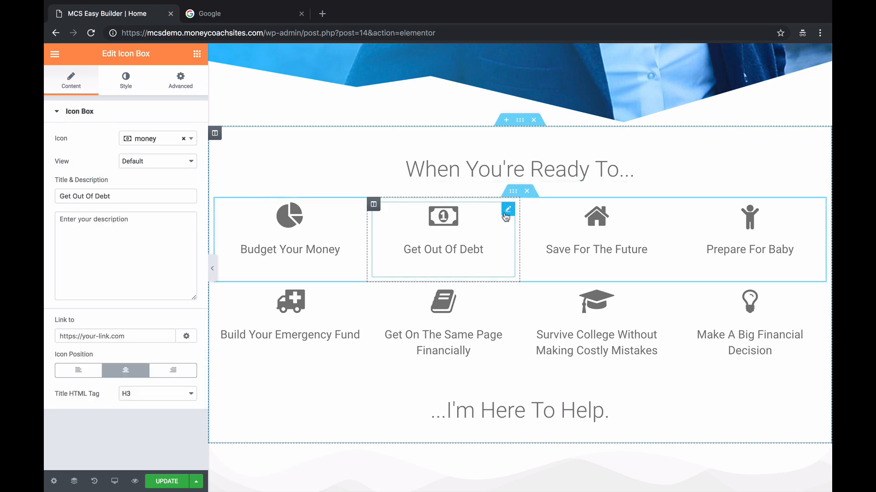
click(191, 139)
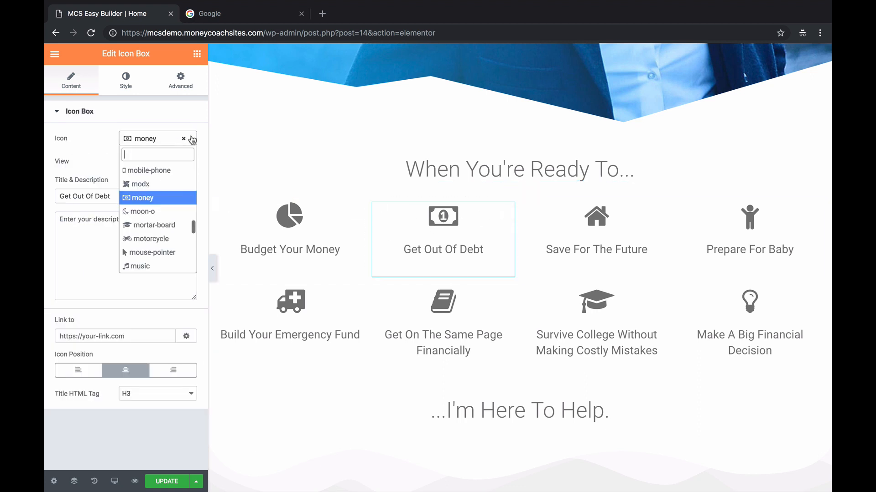
click(150, 231)
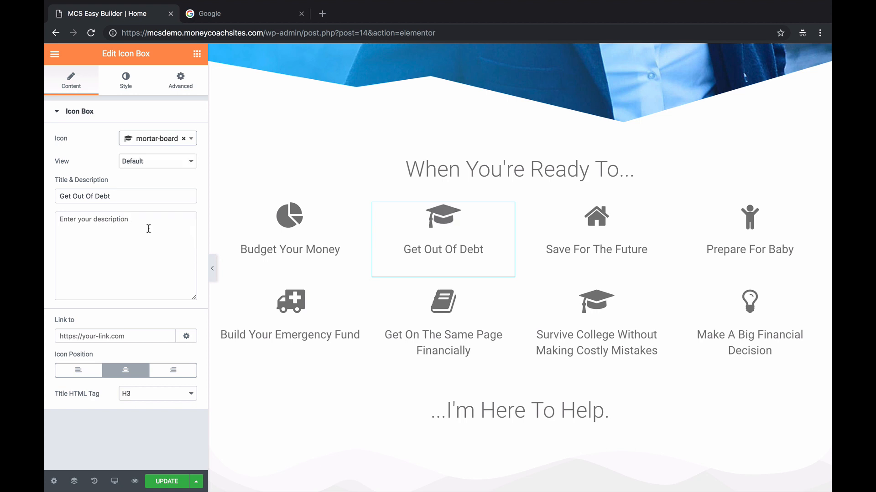
- Replace the "Get Out Of Debt" icon box title with "Change the title"
drag(131, 199, 46, 191)
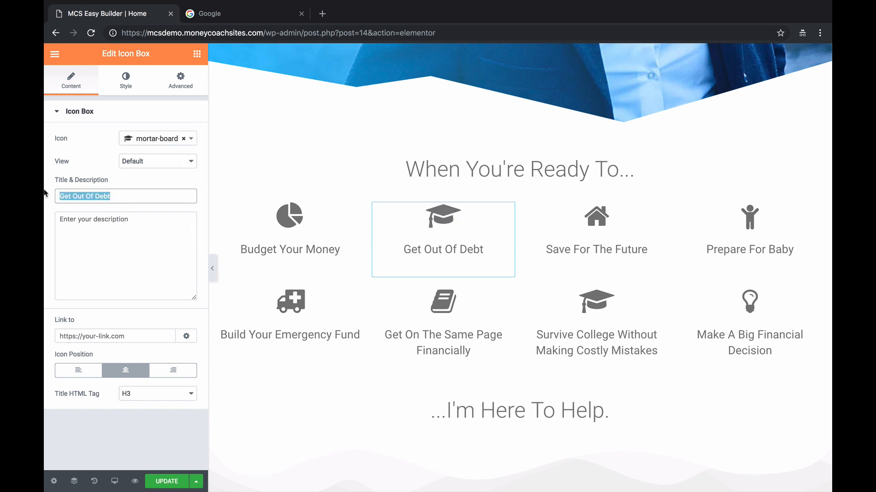
text(Change the )
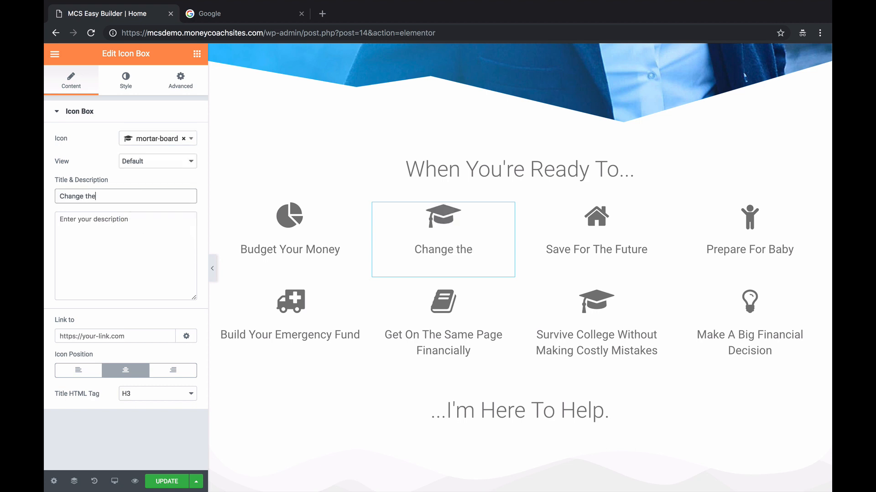
text(title)
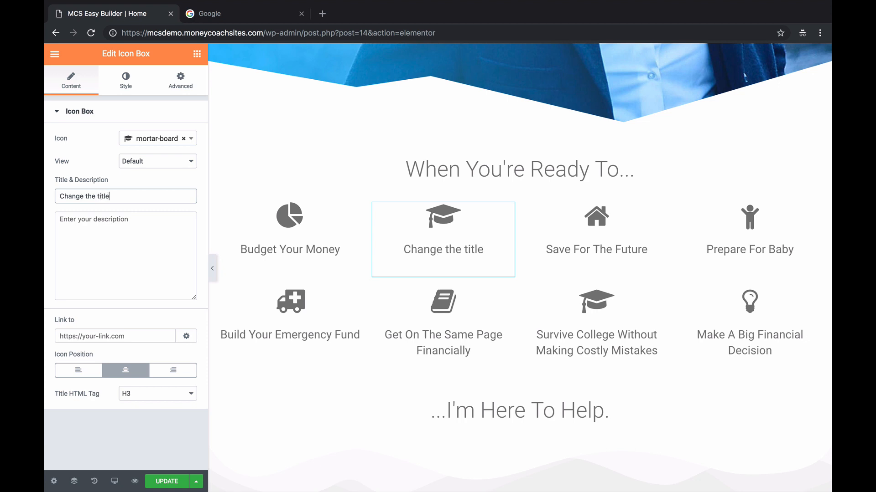
- Change the closing heading below the icon boxes to "...I'm Here To Help,,,"
scroll(237, 226, down, 2)
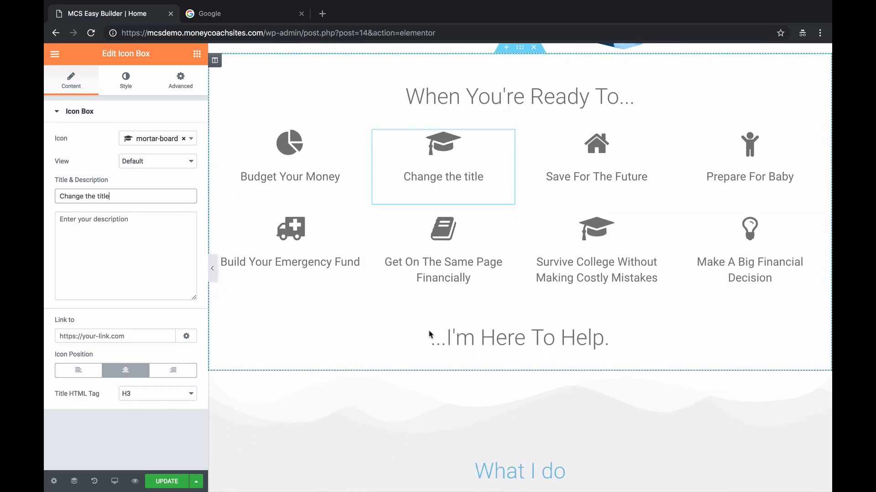
click(441, 338)
scroll(442, 338, down, 2)
scroll(442, 338, down, 1)
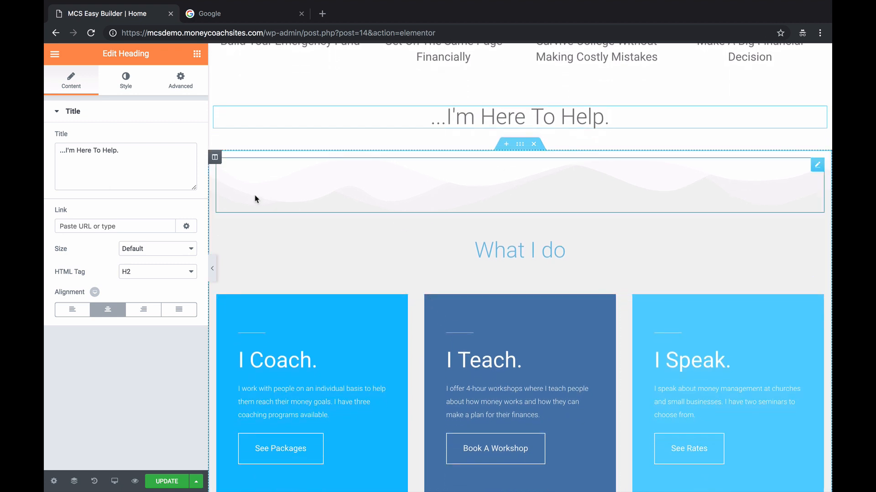
click(118, 155)
text(,,,)
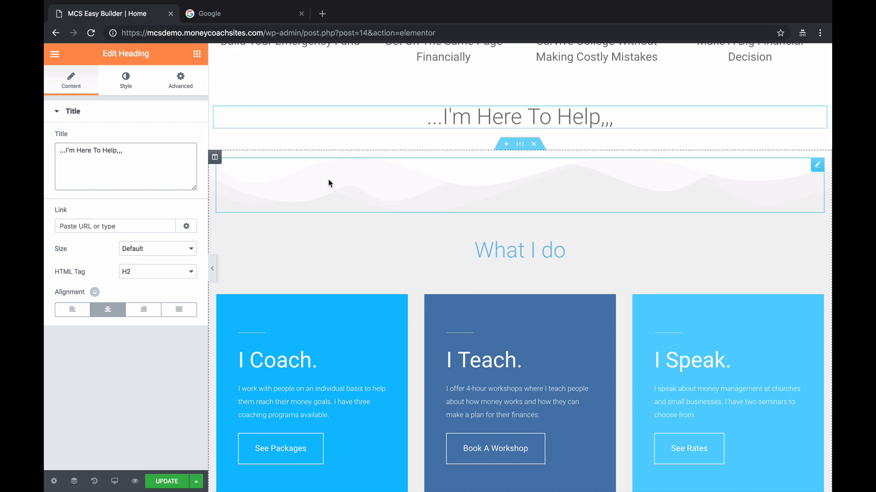
- Open the "What I do" heading's settings and view the service boxes below it
scroll(328, 182, down, 1)
click(479, 194)
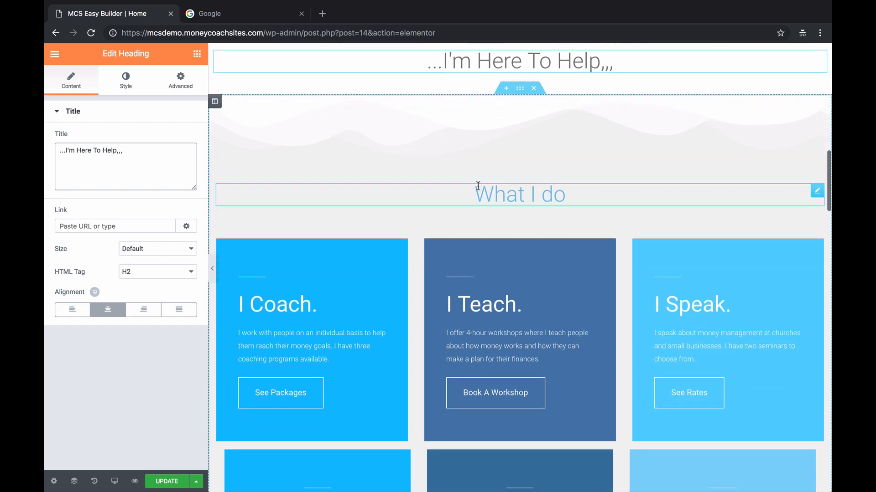
scroll(479, 191, down, 2)
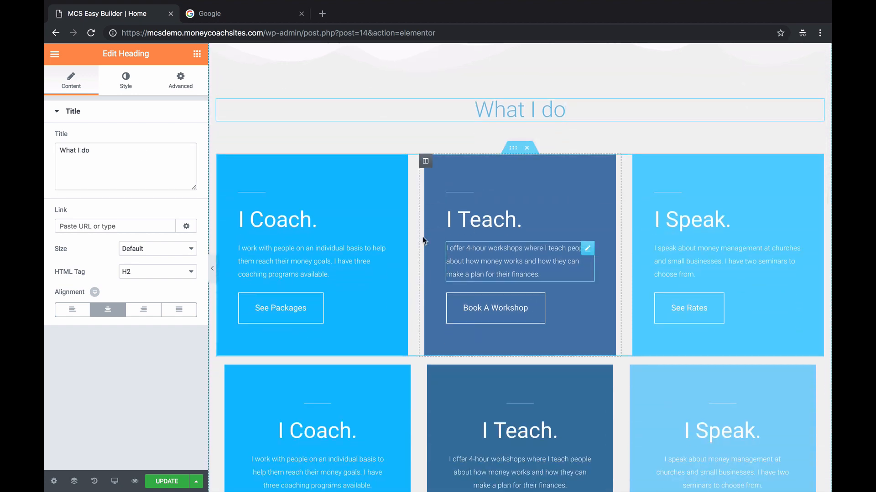
- Return to the hero at the start of the page and open its section settings
scroll(403, 205, up, 3)
scroll(254, 223, up, 10)
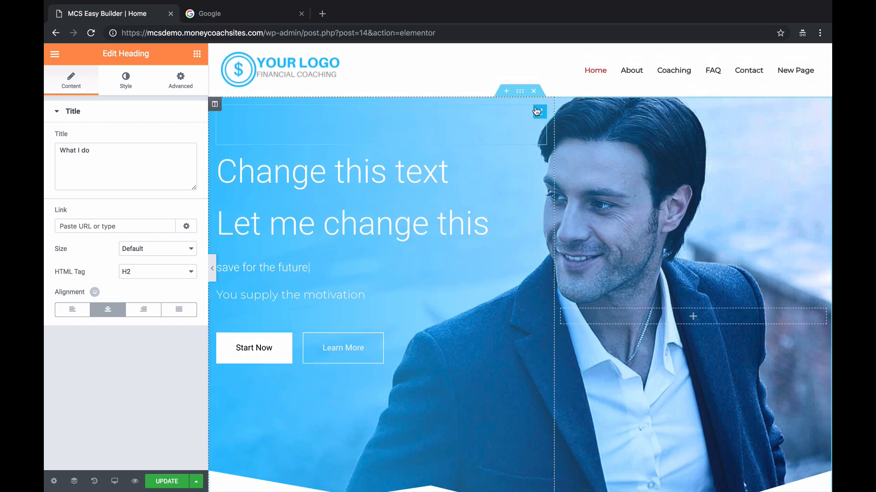
click(520, 91)
key(BackSpace)
key(BackSpace)
key(BackSpace)
key(BackSpace)
key(BackSpace)
key(BackSpace)
key(BackSpace)
key(BackSpace)
key(BackSpace)
key(BackSpace)
key(BackSpace)
key(BackSpace)
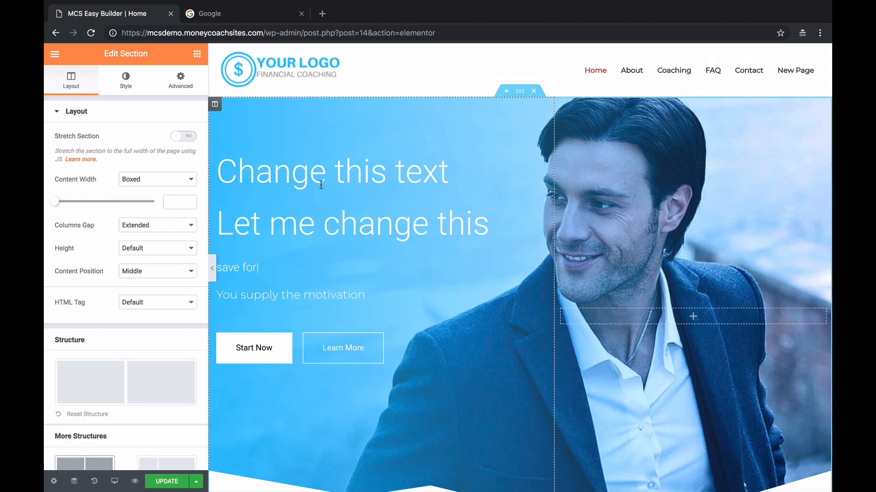
text(build yo)
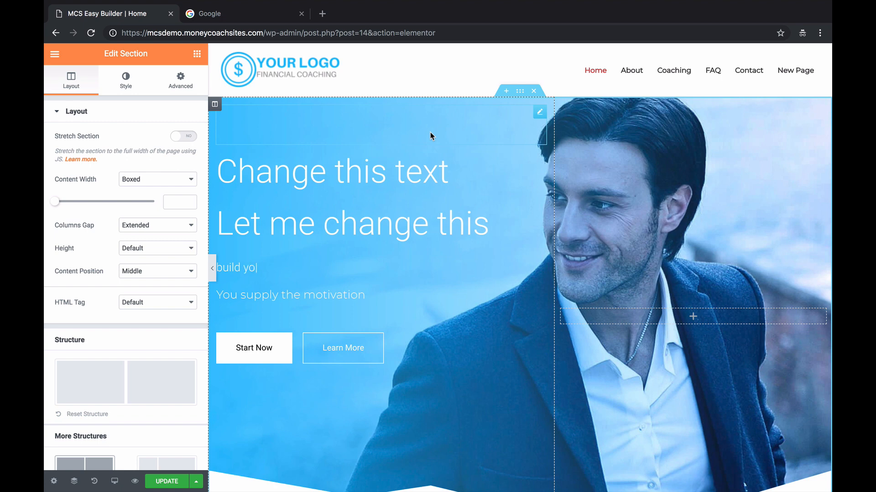
text(ur emergency fu)
key(BackSpace)
key(BackSpace)
key(BackSpace)
key(BackSpace)
key(BackSpace)
key(BackSpace)
key(BackSpace)
key(BackSpace)
key(BackSpace)
key(BackSpace)
key(BackSpace)
key(BackSpace)
key(BackSpace)
key(BackSpace)
key(BackSpace)
key(BackSpace)
key(BackSpace)
key(BackSpace)
key(BackSpace)
key(BackSpace)
- Set the second color of the hero's background overlay gradient to green #23a455, after trying grey #7a7a7a and black #000000
click(125, 81)
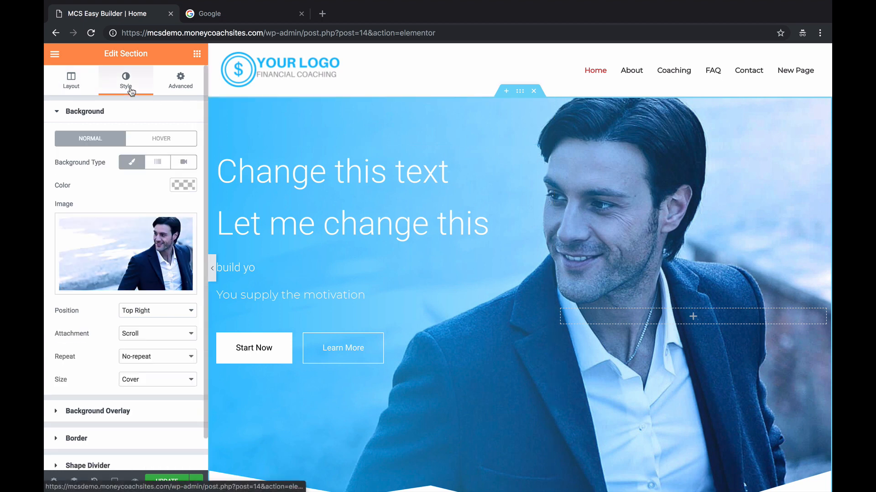
key(BackSpace)
key(BackSpace)
text(crush yo)
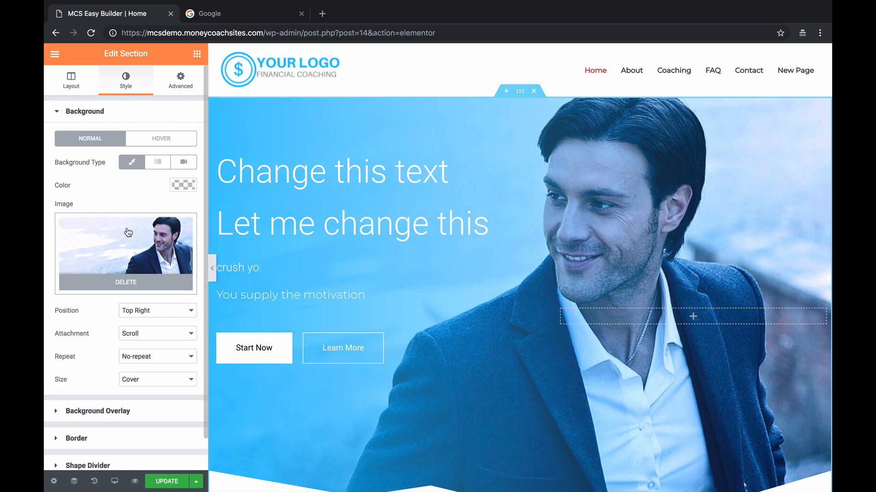
text(ur money goal)
scroll(128, 233, down, 1)
click(123, 376)
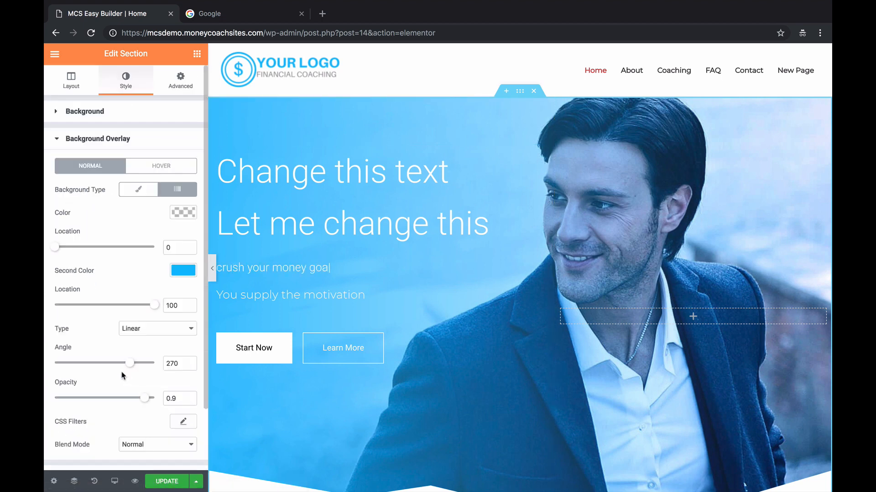
click(181, 273)
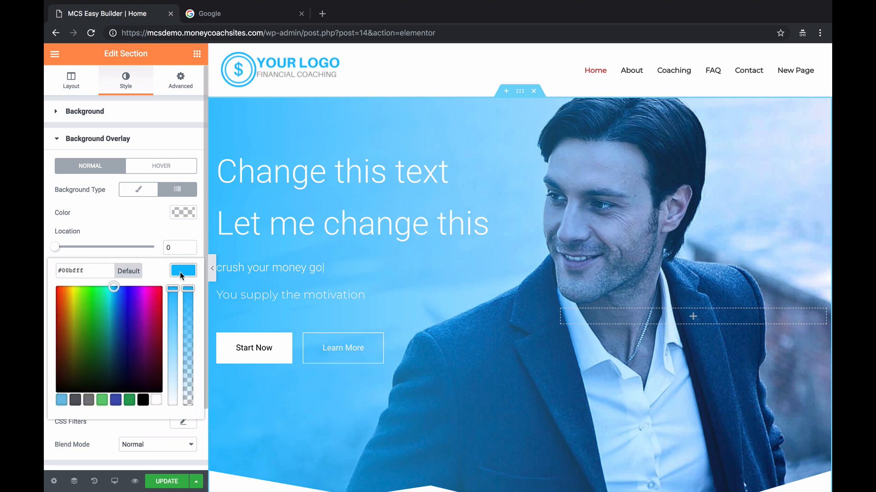
click(129, 400)
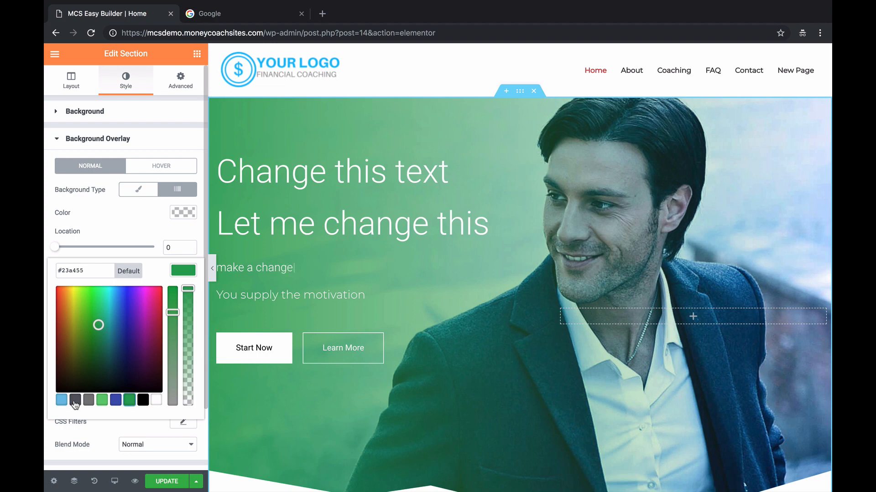
click(75, 403)
click(90, 402)
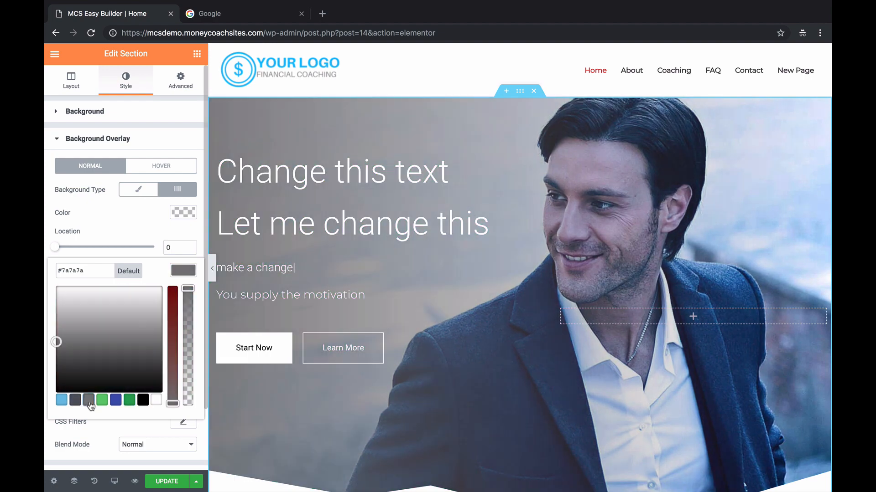
click(143, 402)
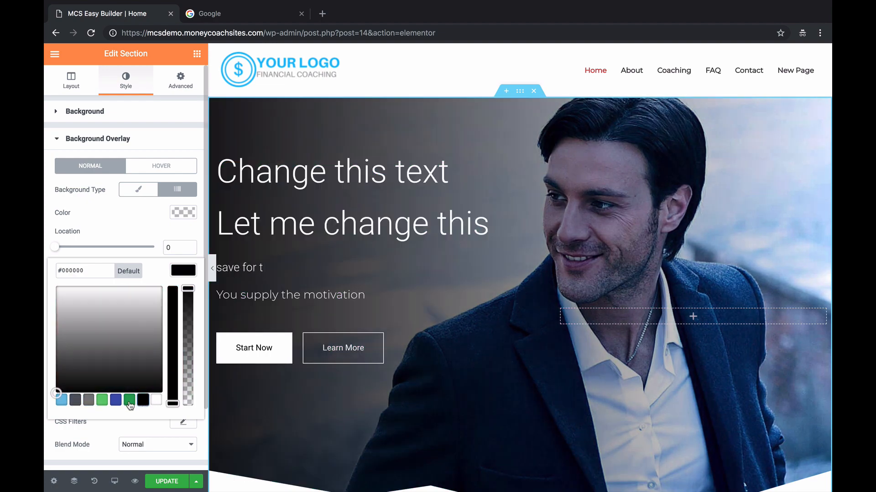
click(130, 400)
- Open the background color choices for the first-row "I Coach." column in the "What I do" section
scroll(383, 253, down, 10)
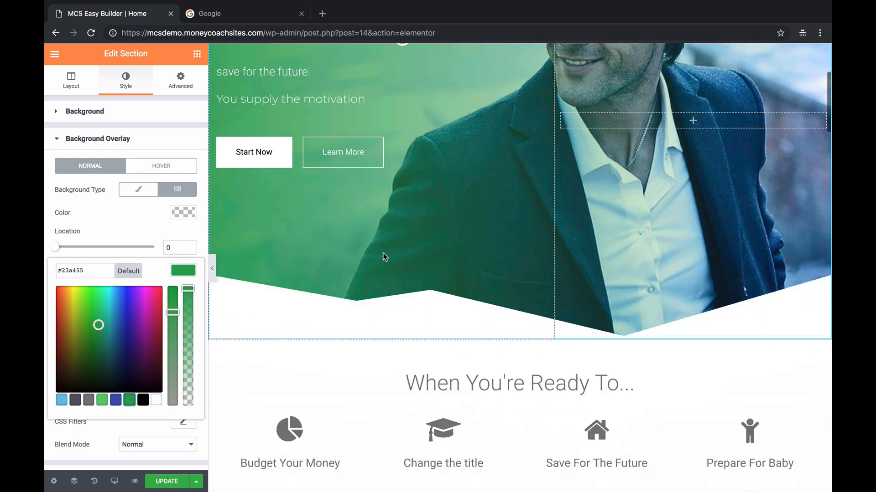
scroll(383, 255, down, 7)
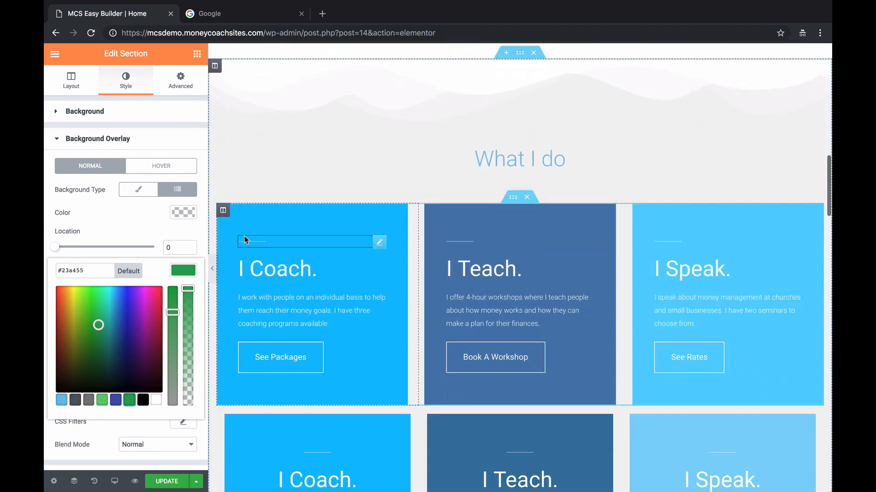
click(223, 212)
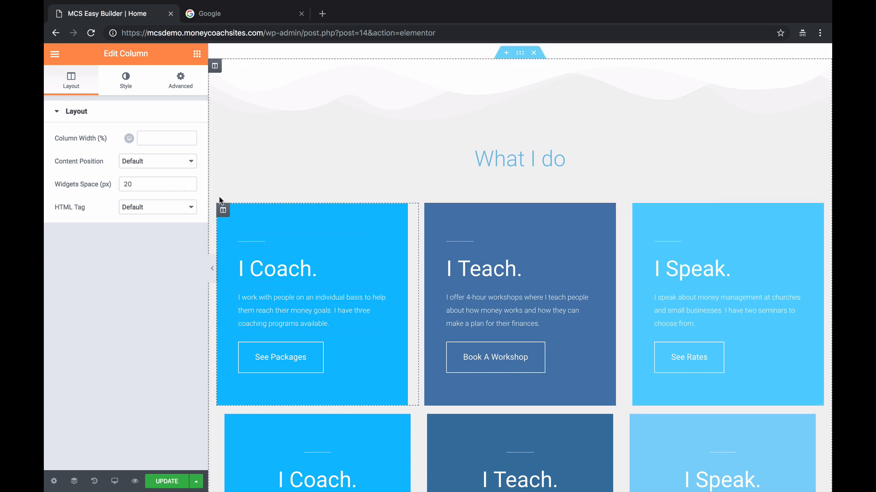
click(126, 82)
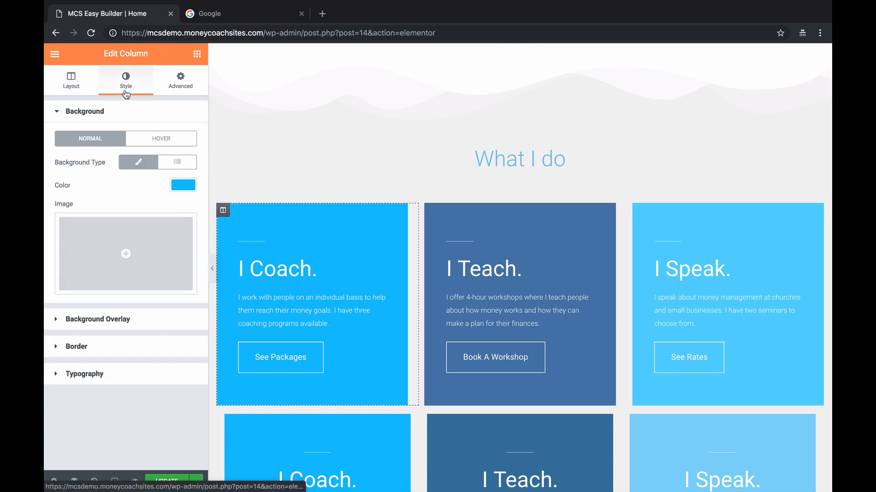
click(183, 185)
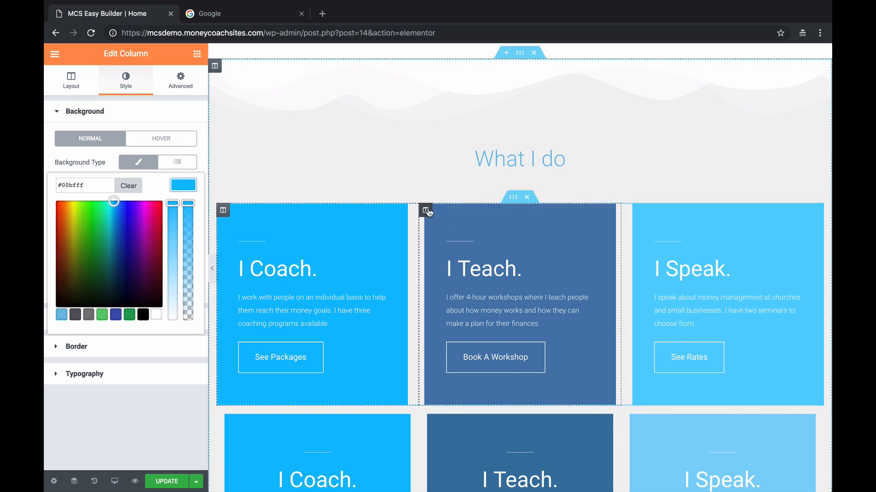
- Open the first-row "I Teach." column's settings and the centered "I Coach." heading in the second row of boxes
click(426, 211)
scroll(412, 281, down, 3)
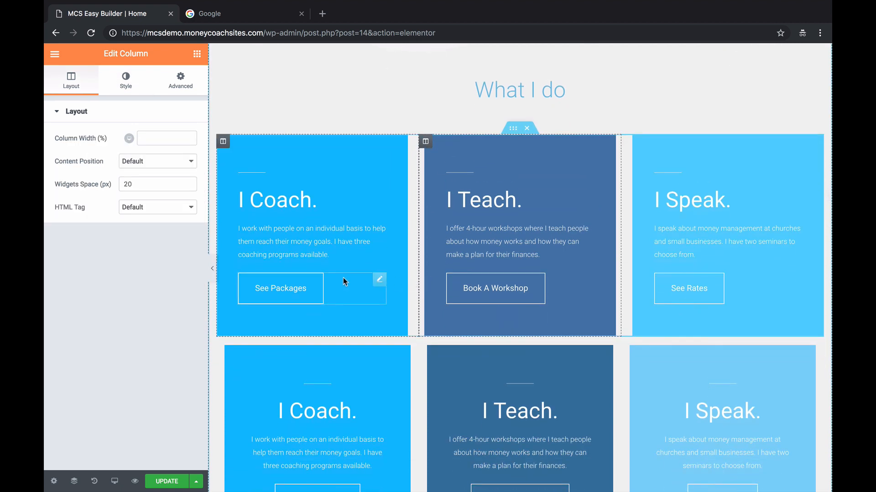
scroll(342, 278, down, 3)
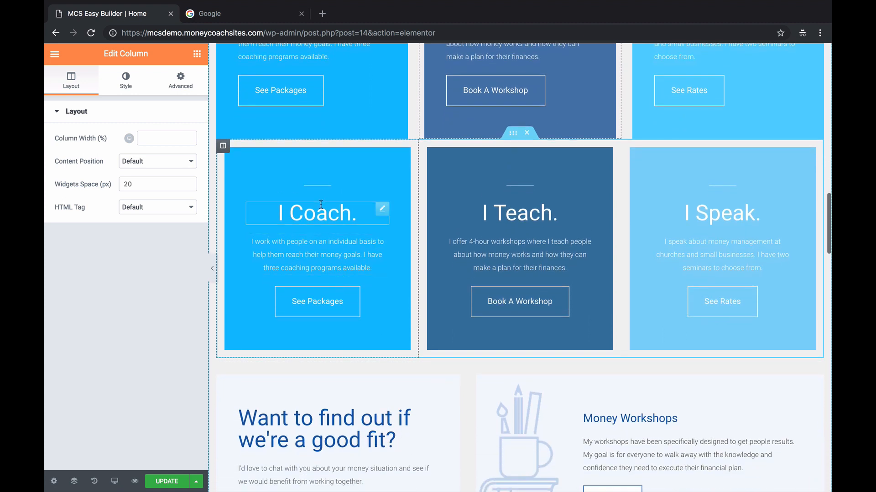
click(321, 205)
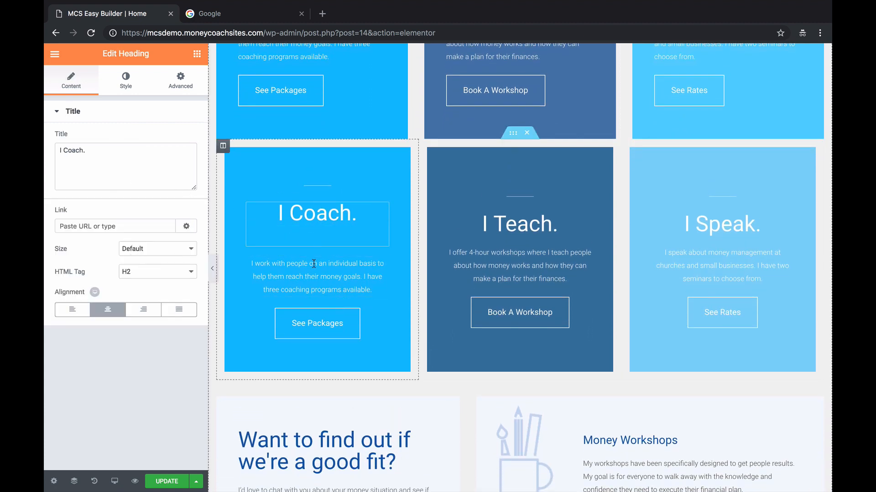
- Set the text color of the second-row "I Coach." heading to black #000000
scroll(381, 250, down, 1)
click(120, 87)
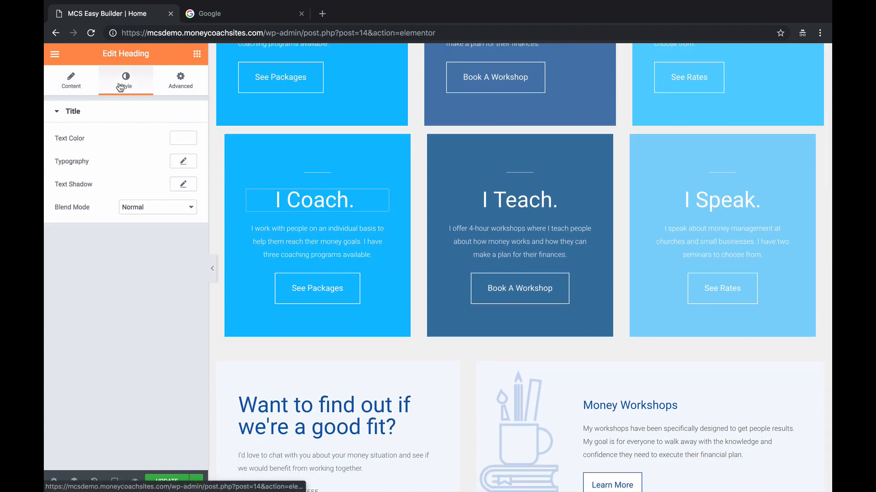
click(183, 139)
click(144, 271)
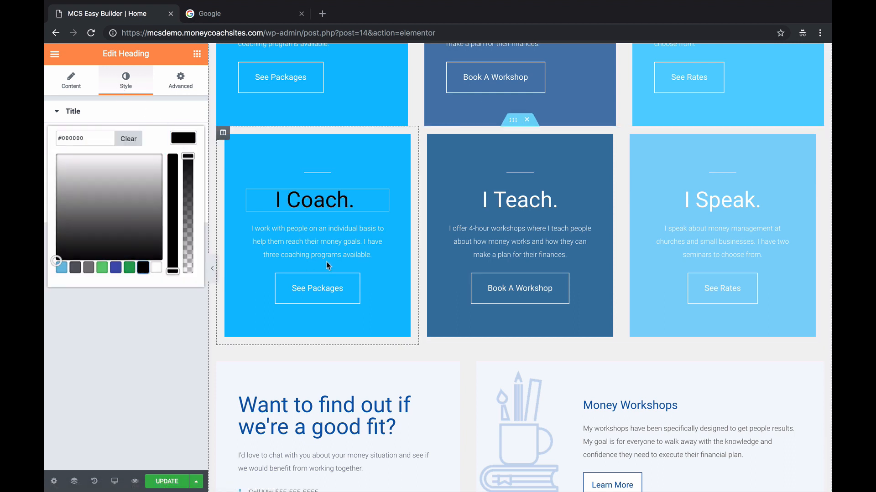
- Replace the end of the "Want to find out if we're a good fit?" heading so the last word reads "fjhgjhgj"
scroll(327, 262, down, 3)
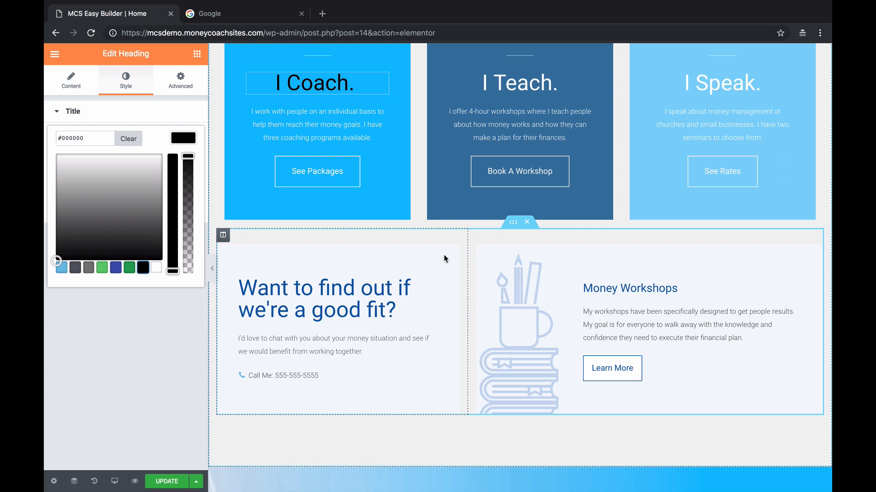
click(223, 239)
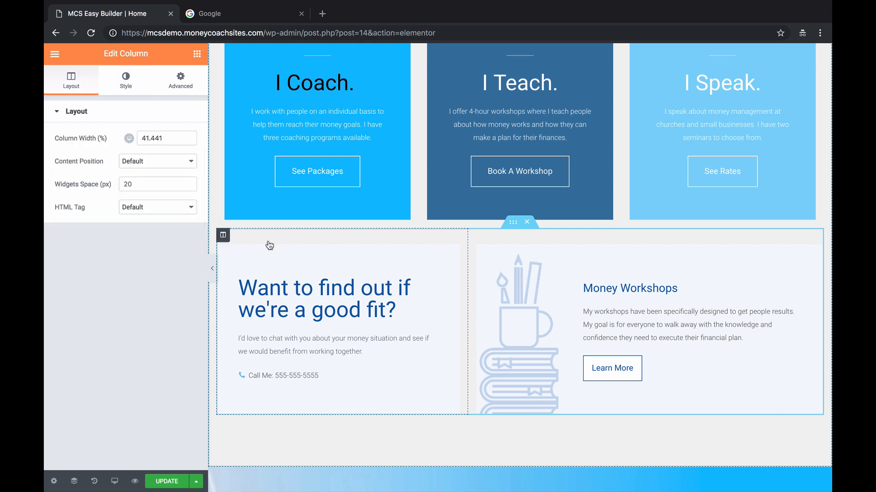
scroll(274, 249, down, 1)
click(314, 262)
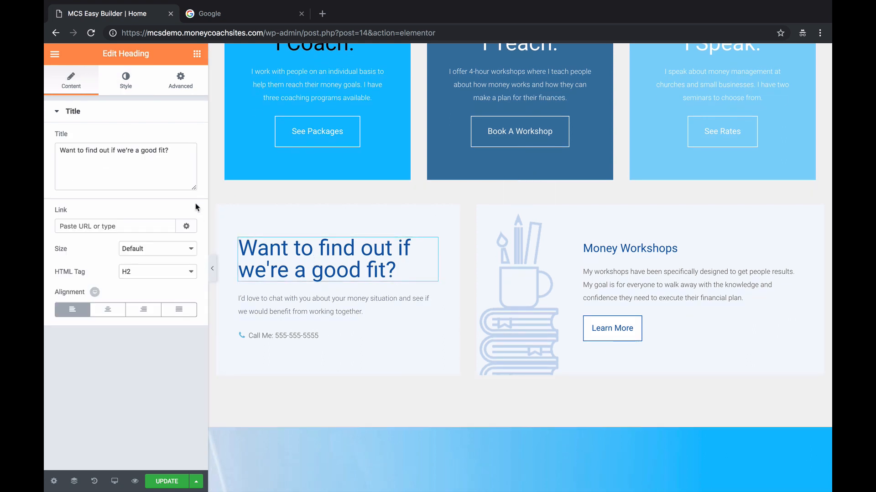
click(126, 88)
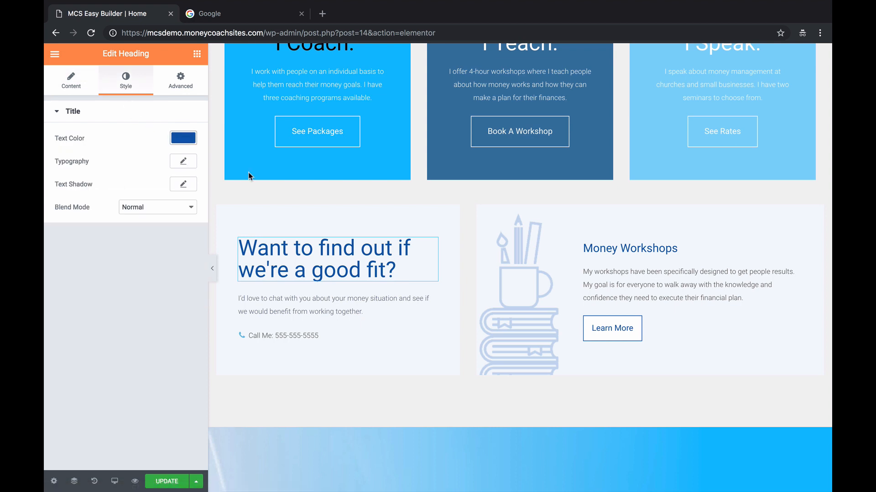
drag(396, 273, 302, 246)
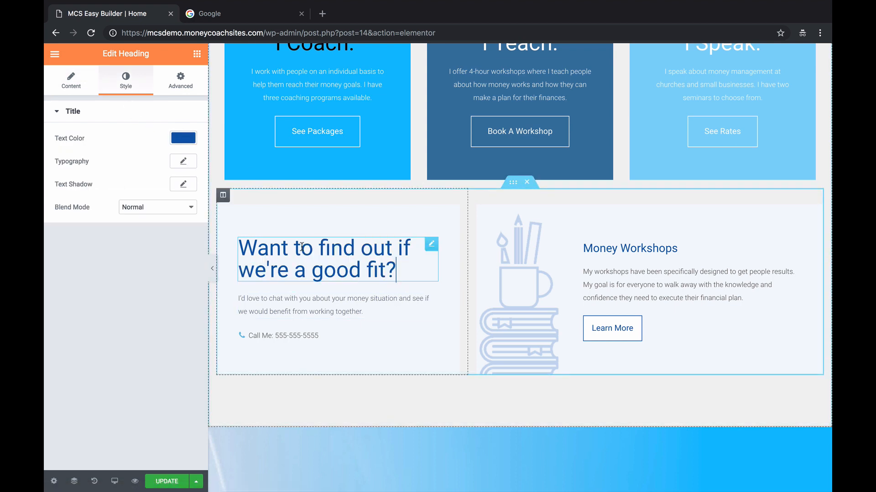
text(jhgjhgj)
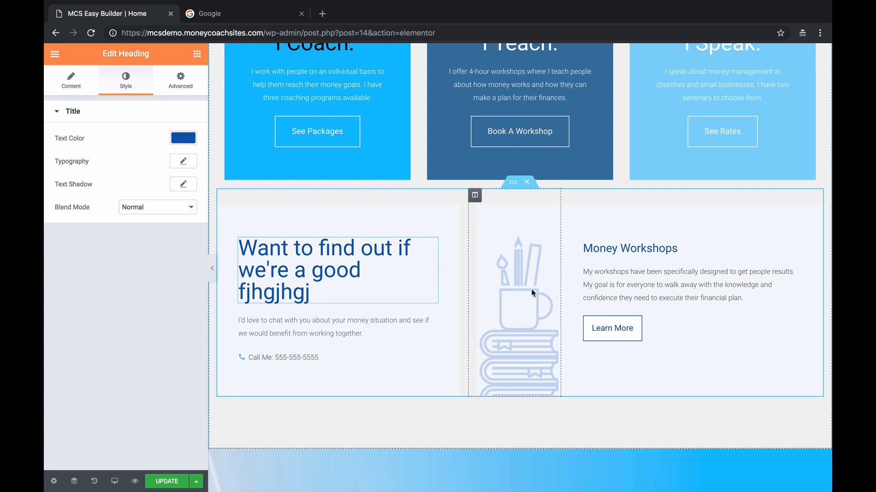
scroll(533, 293, down, 1)
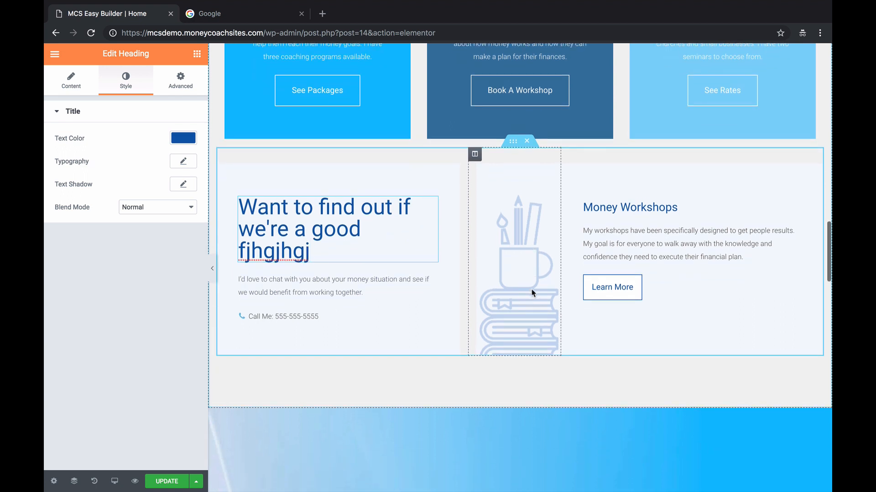
scroll(533, 293, down, 2)
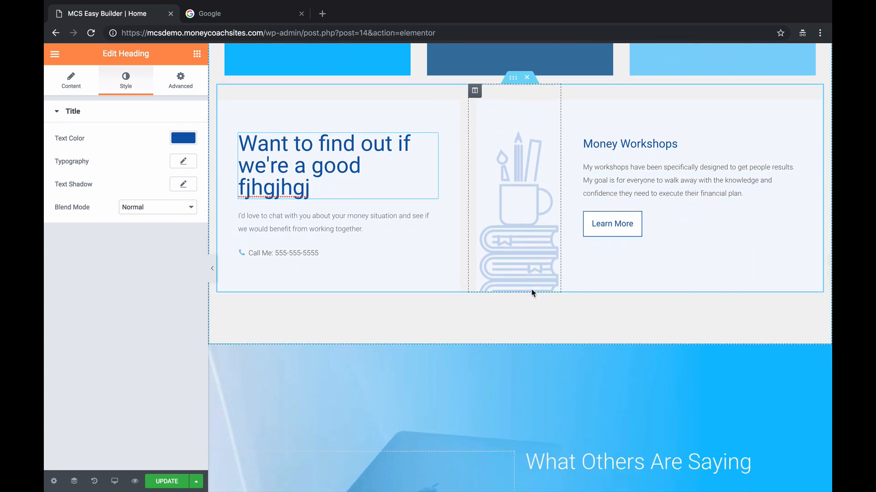
scroll(533, 292, down, 1)
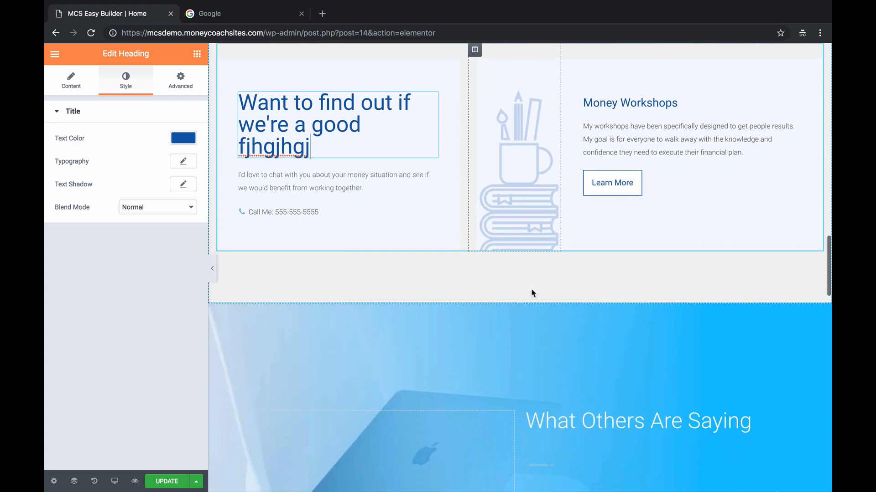
click(664, 181)
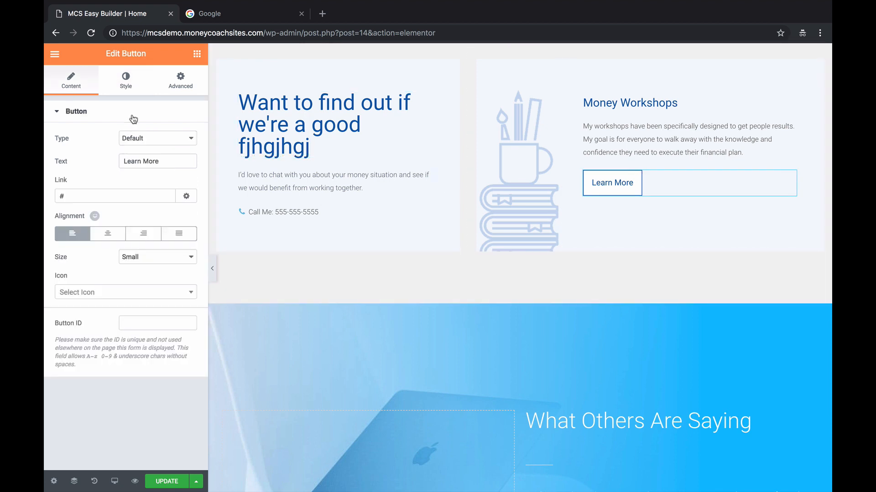
click(120, 195)
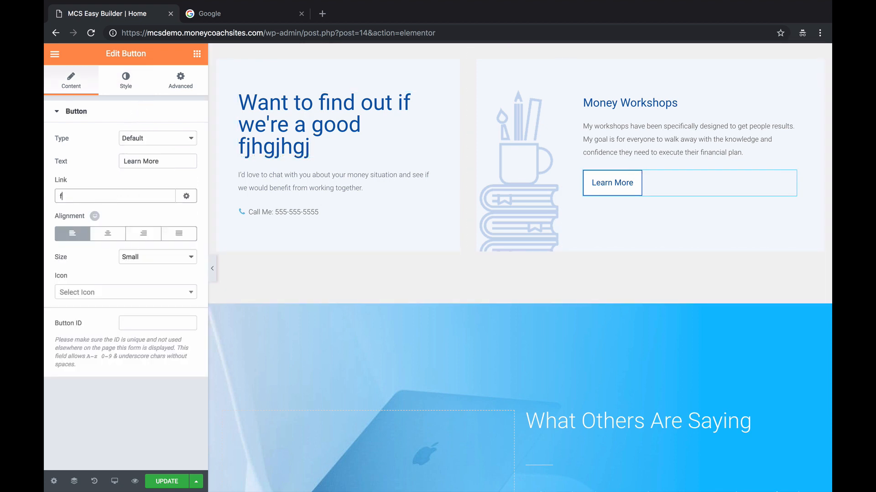
text(facebook.com)
click(167, 481)
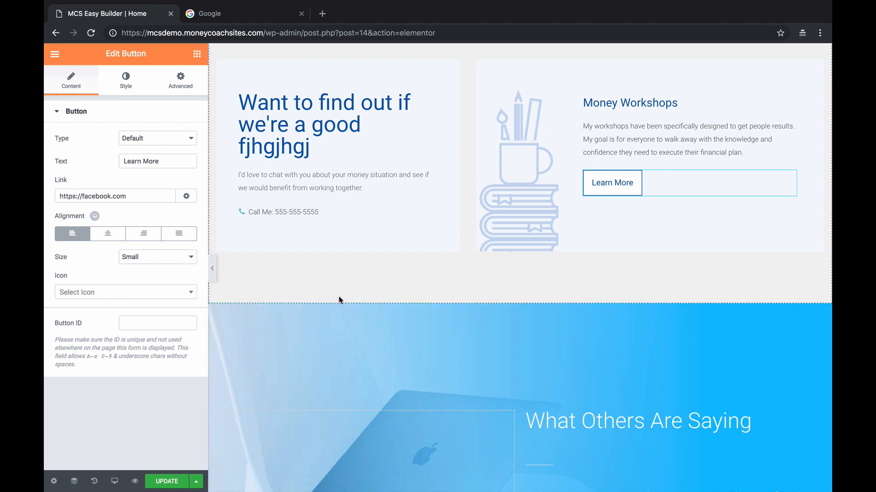
scroll(338, 299, down, 1)
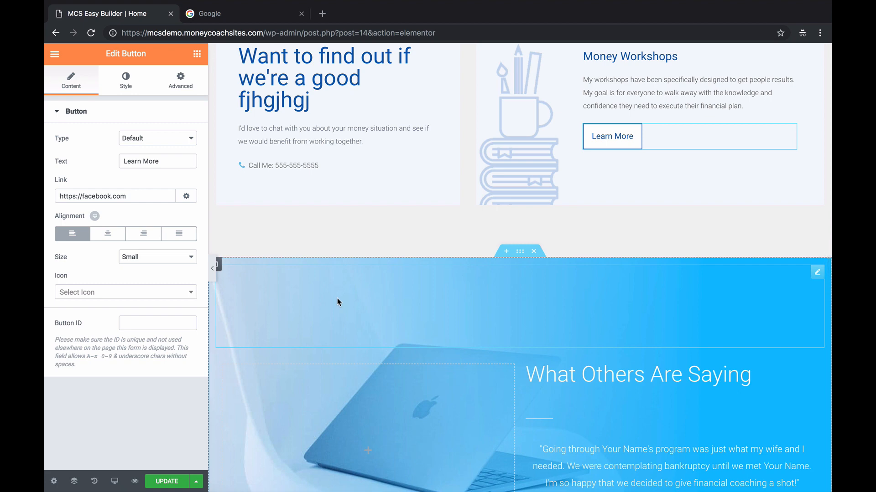
click(176, 484)
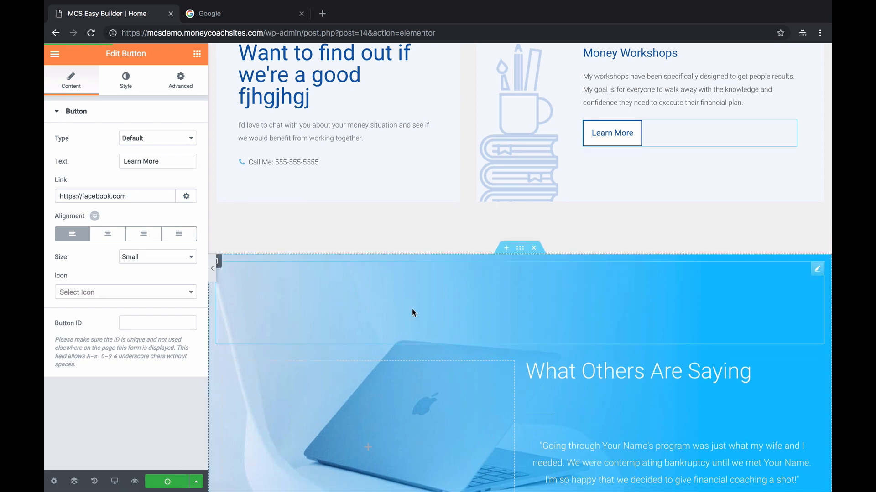
- Set the second color of the background overlay gradient in the "What Others Are Saying" section to green #23a455
scroll(412, 308, down, 6)
scroll(411, 308, up, 3)
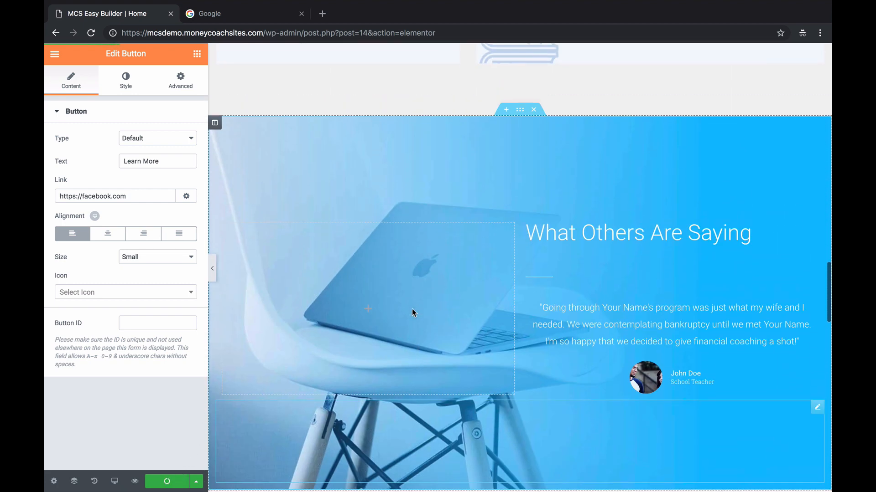
click(520, 116)
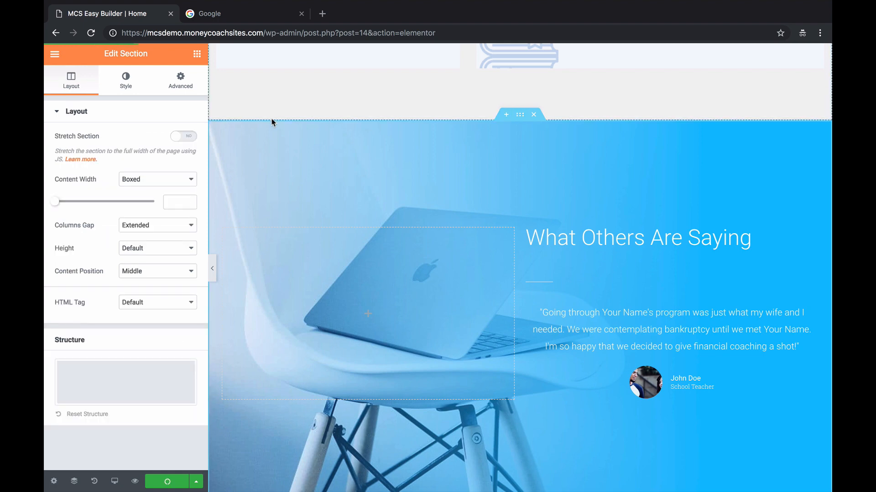
click(126, 82)
mouse_move(123, 289)
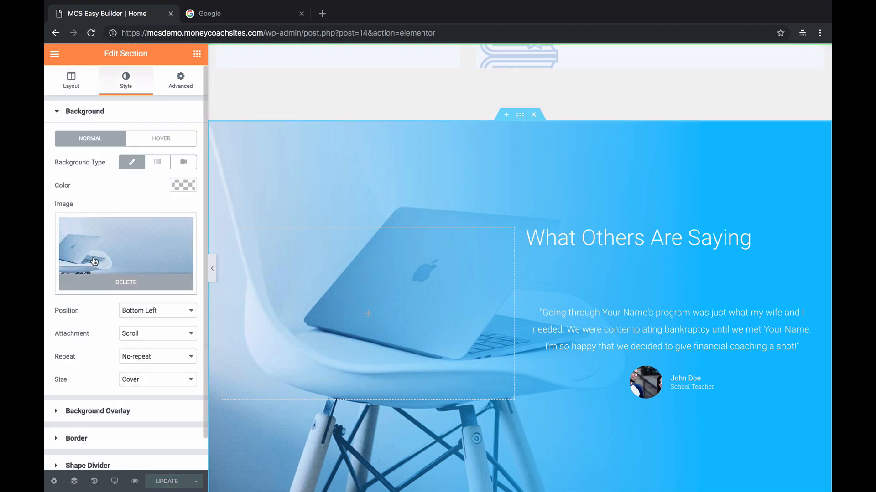
scroll(101, 249, down, 1)
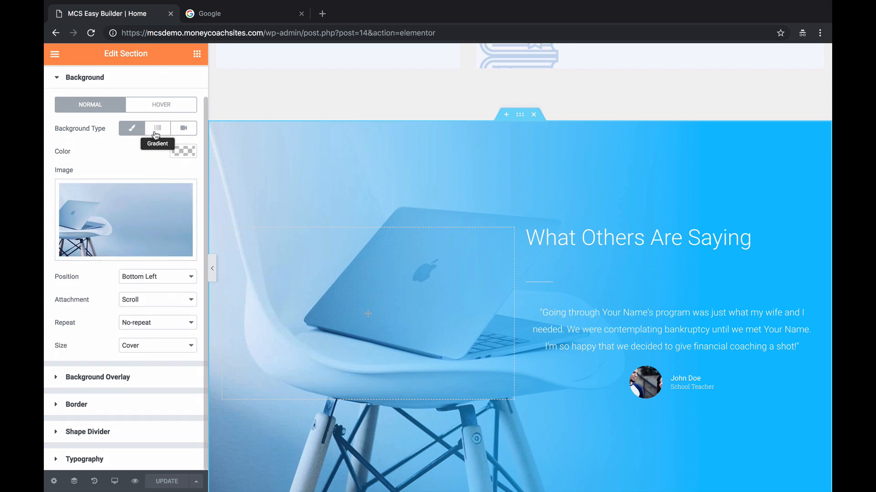
click(98, 378)
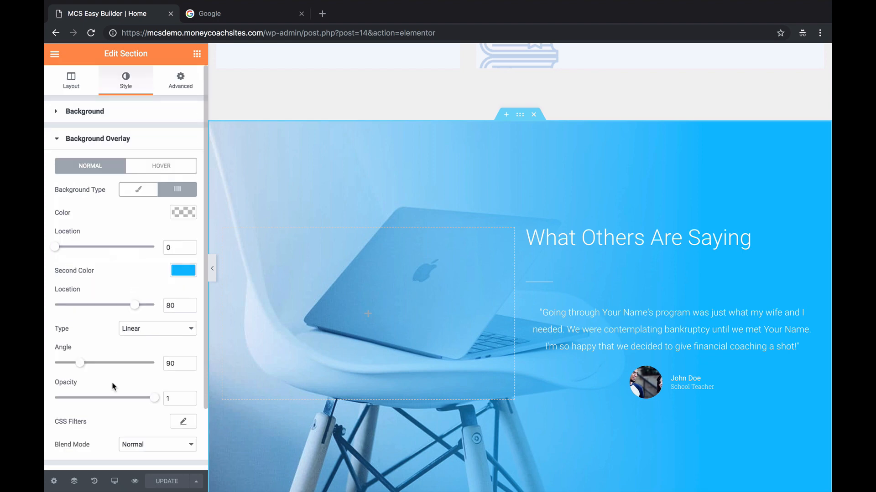
click(182, 271)
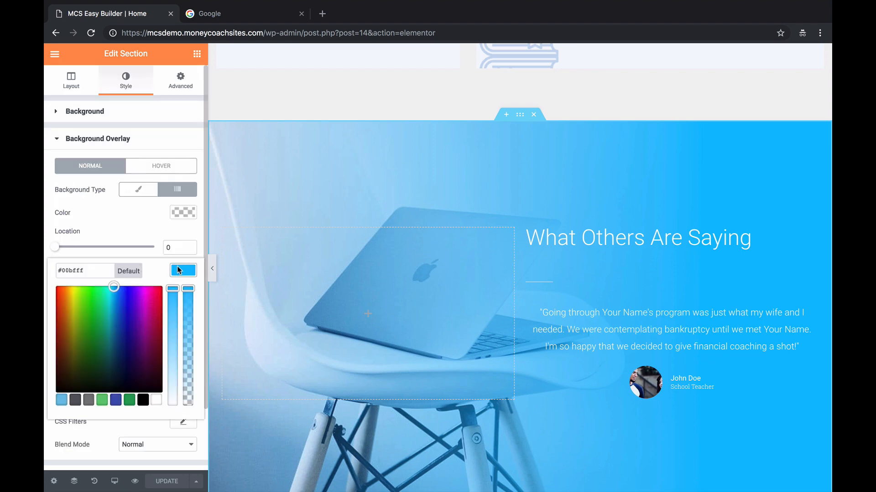
click(131, 404)
- Set the text color of the "My Story" heading beside the man's photo to light green #61ce70
scroll(382, 266, down, 8)
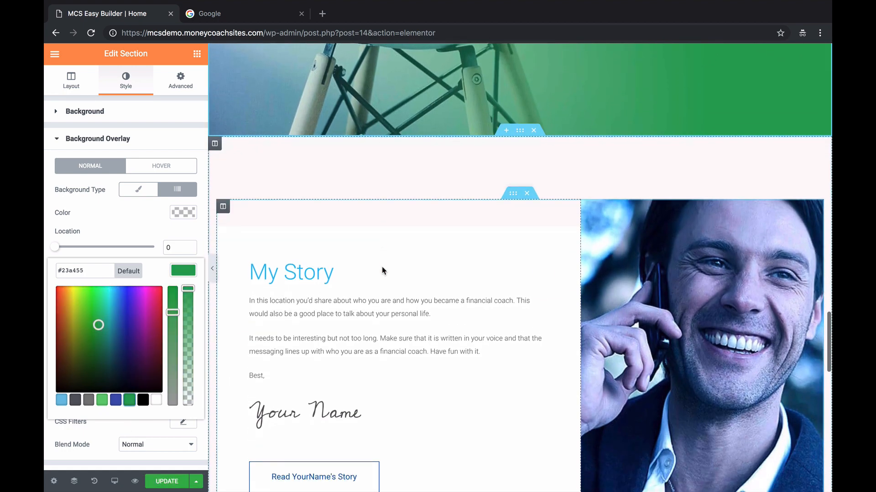
scroll(382, 271, down, 1)
click(363, 227)
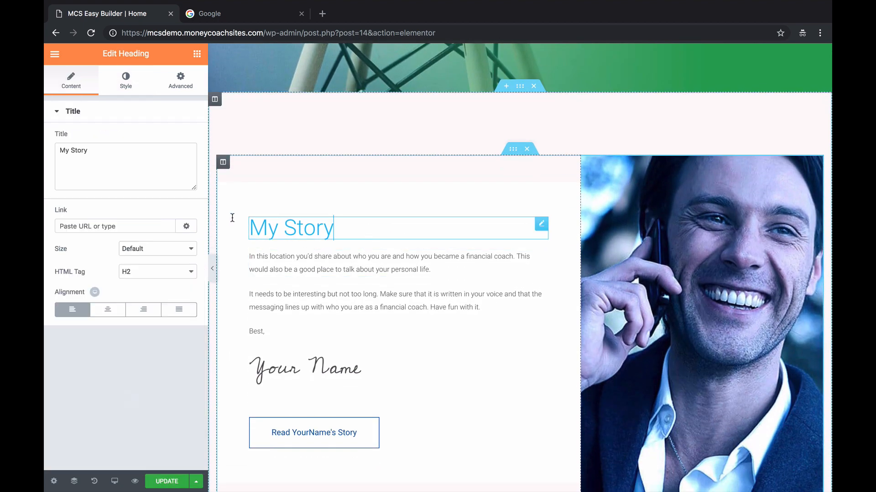
click(133, 88)
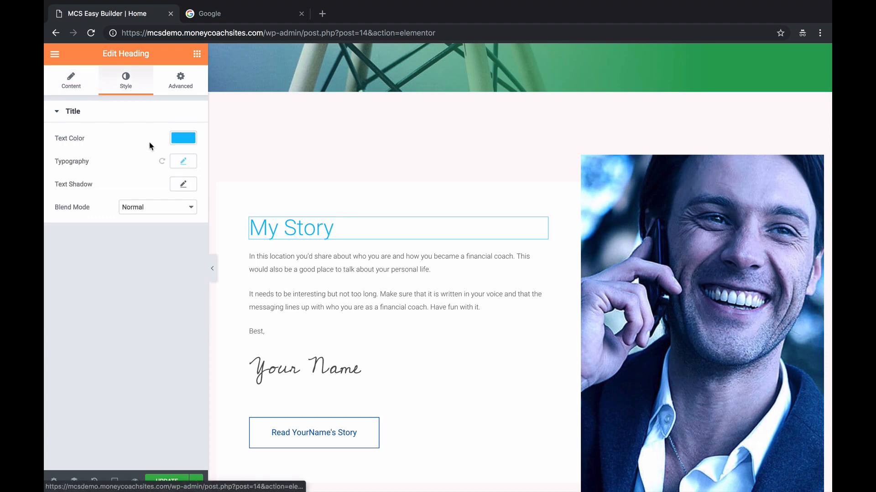
click(184, 138)
click(102, 267)
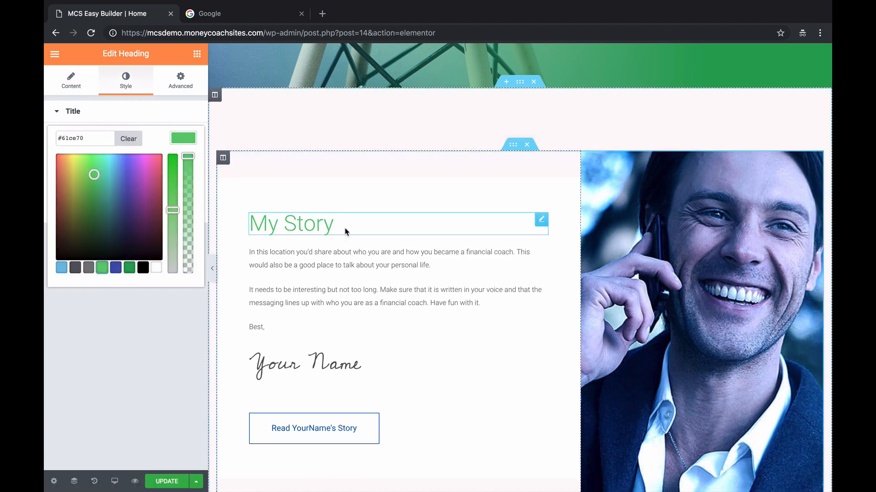
- Replace the "Your Name" signature text in the first "My Story" block with the coach's first name
scroll(346, 232, down, 3)
click(348, 243)
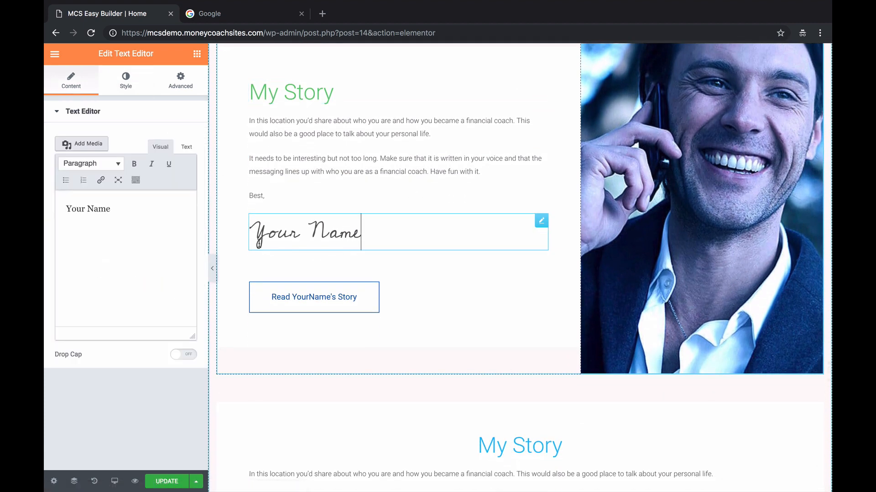
double_click(107, 209)
triple_click(56, 210)
text(Bryce)
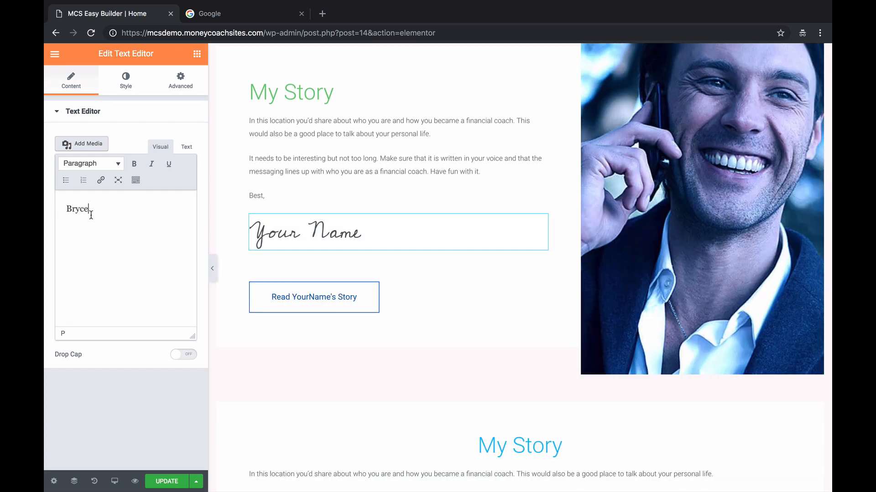
drag(91, 215, 44, 194)
key(BackSpace)
text(B)
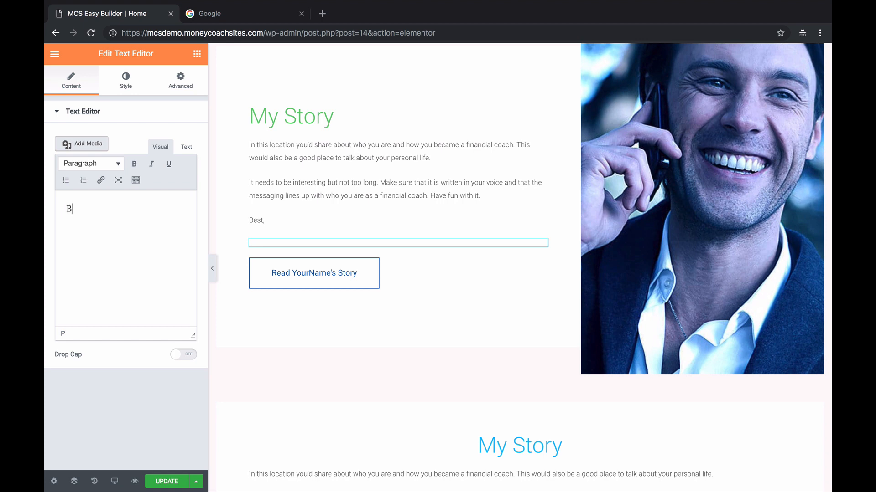
text(ryce)
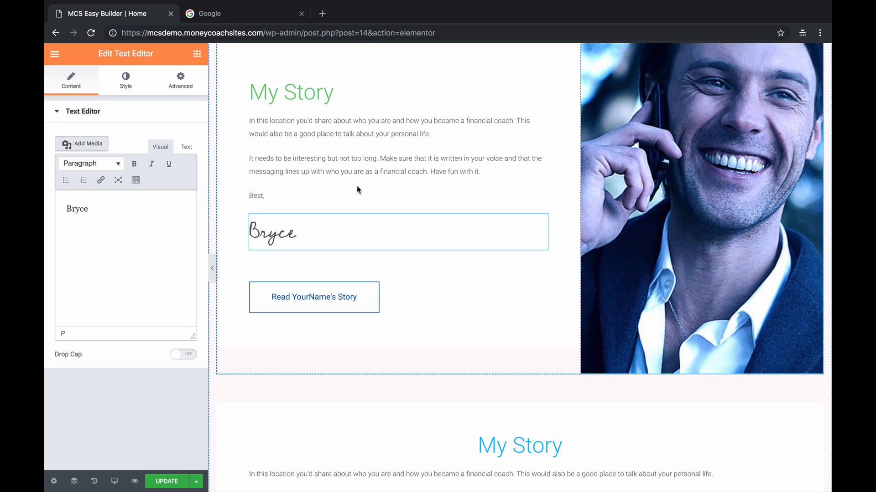
- Change the font family of the first "My Story" block's signature text to Changa
scroll(358, 190, down, 1)
scroll(358, 190, up, 1)
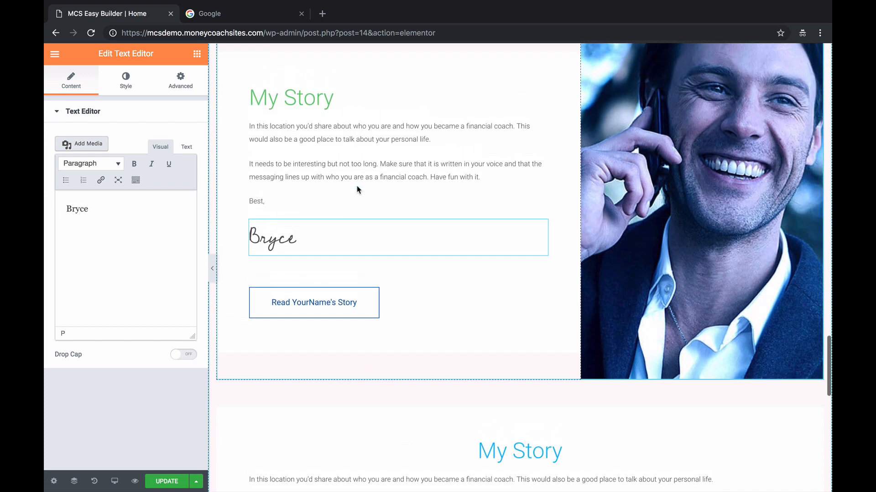
click(122, 84)
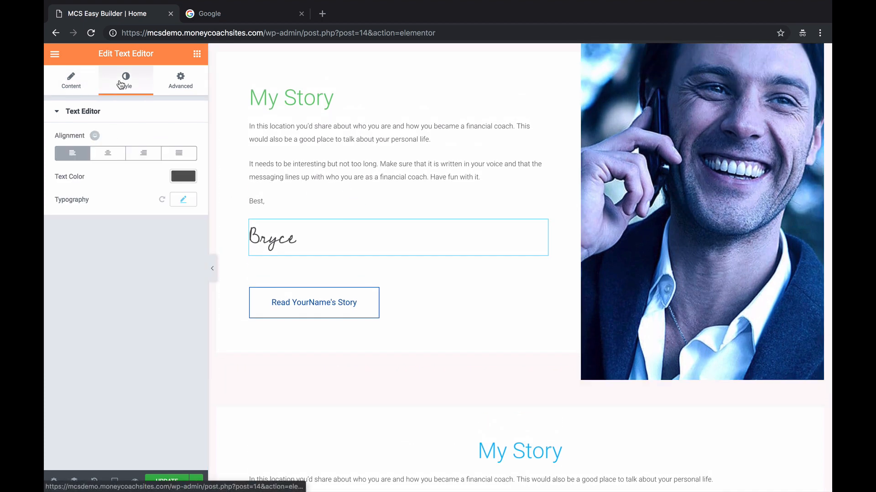
click(183, 200)
click(159, 232)
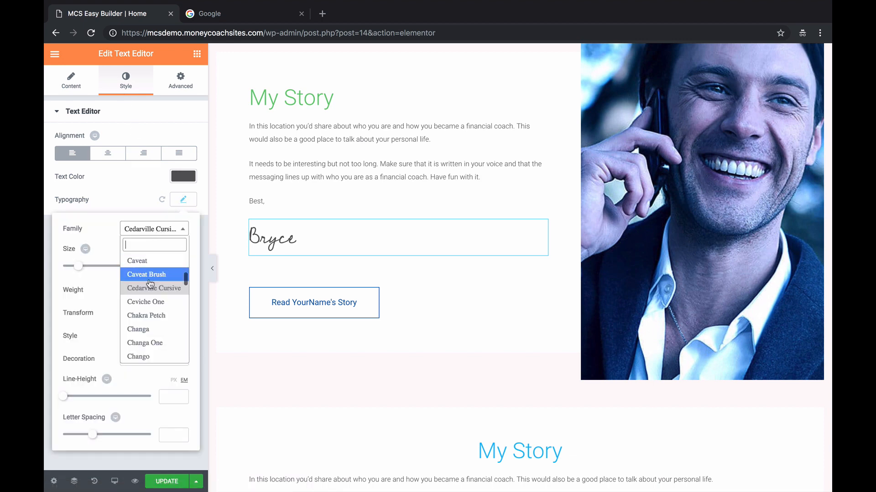
click(146, 329)
scroll(359, 248, down, 7)
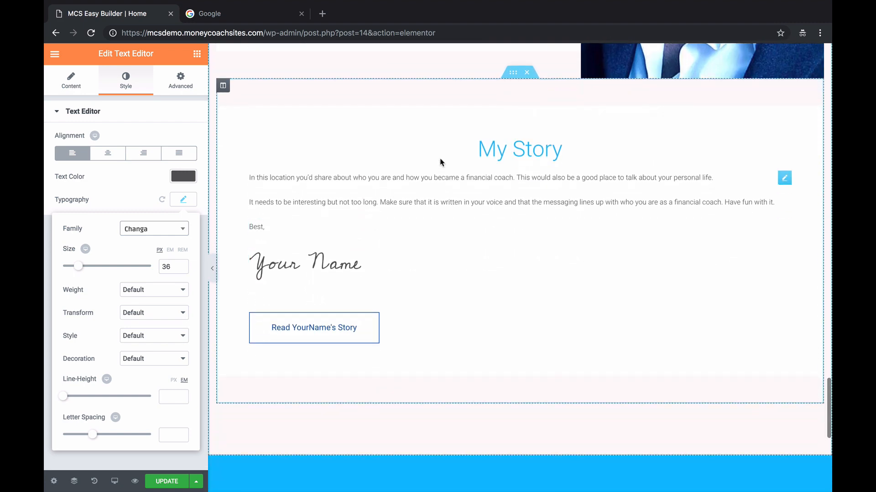
scroll(424, 190, up, 7)
scroll(425, 190, down, 5)
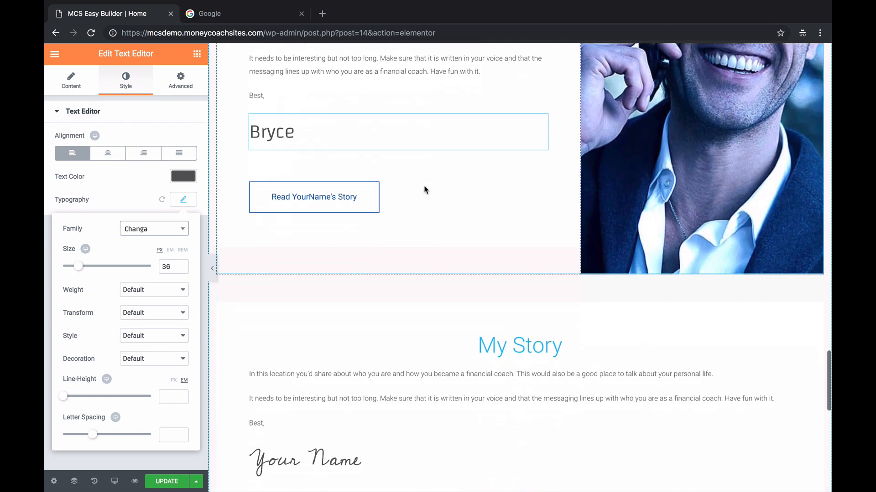
- Set the background color of the "End The Paycheck-To-Paycheck Cycle." section to blue #4054b2
scroll(424, 189, up, 4)
scroll(620, 150, down, 15)
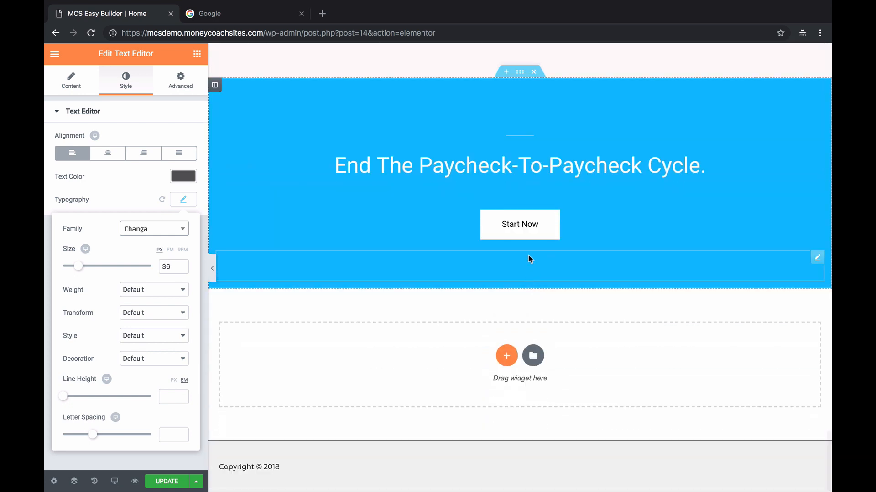
click(214, 85)
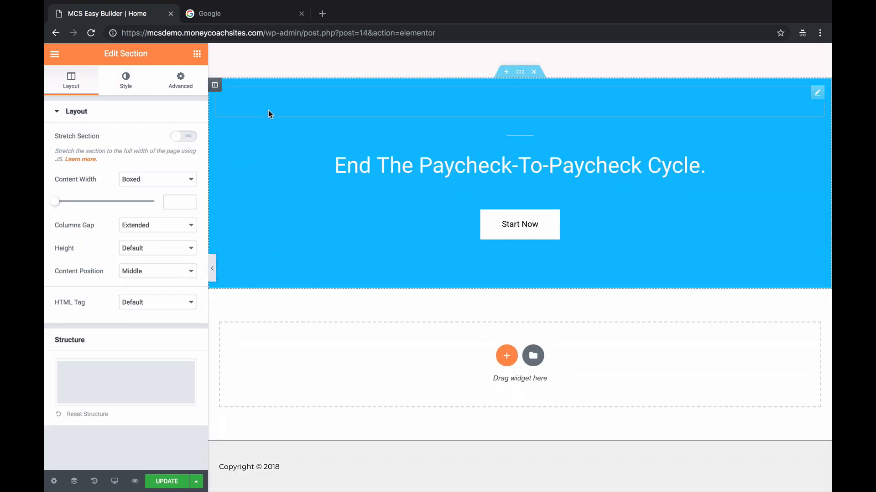
click(126, 80)
click(182, 185)
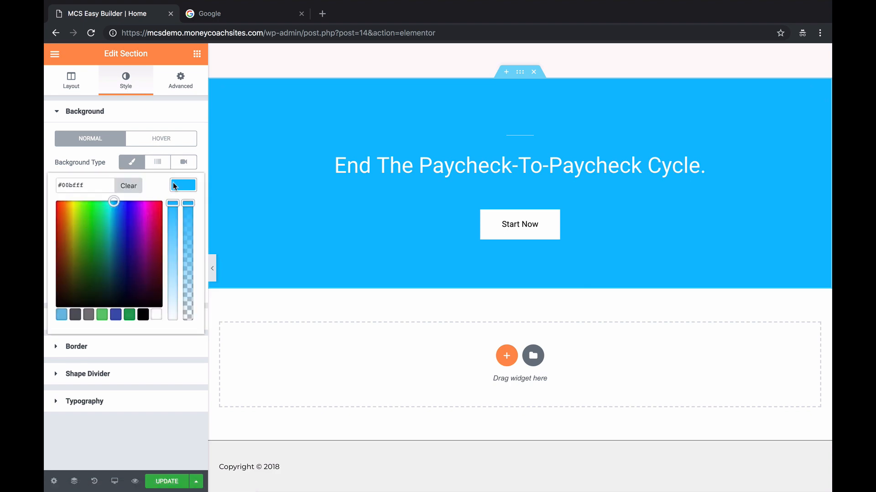
click(116, 314)
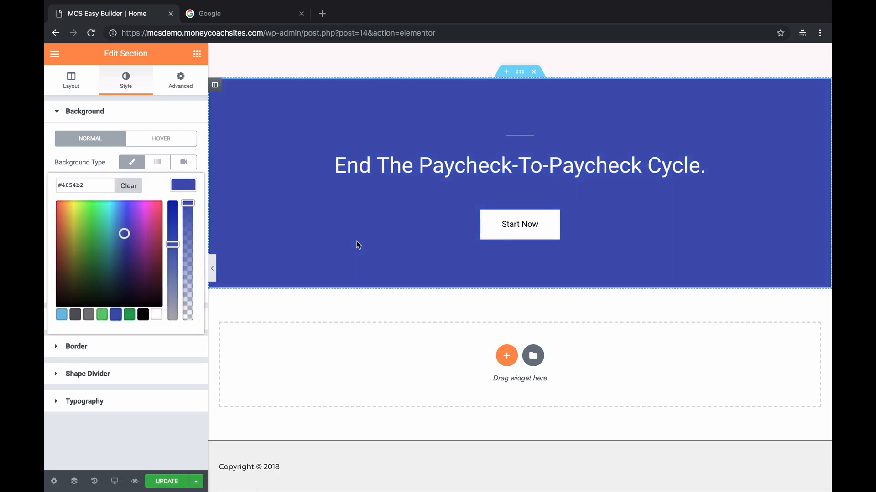
- Save the home page changes by updating the page
scroll(416, 259, down, 10)
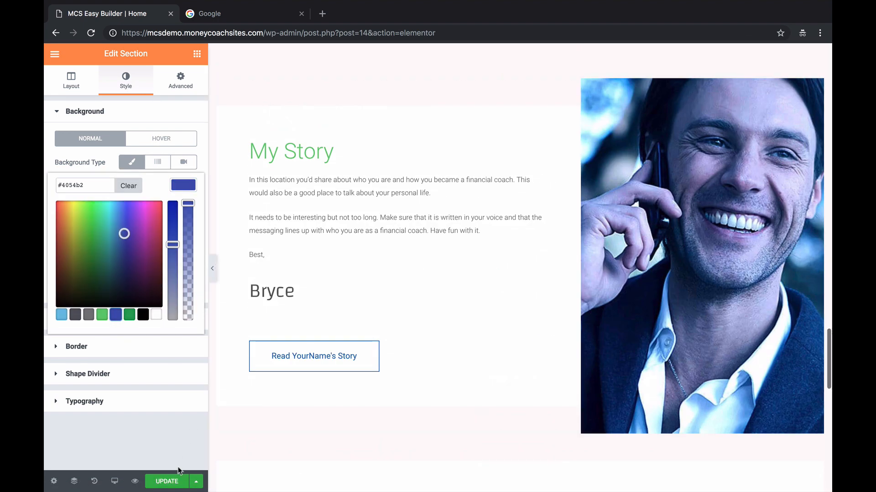
click(169, 479)
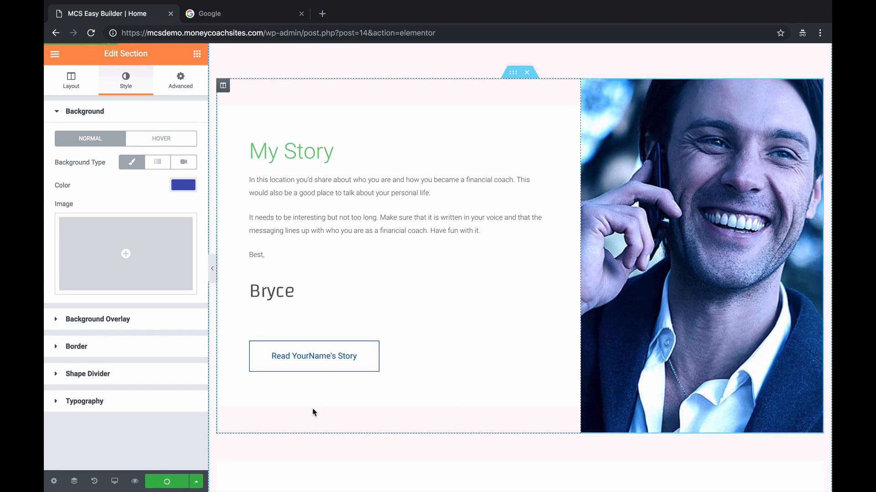
scroll(312, 410, down, 15)
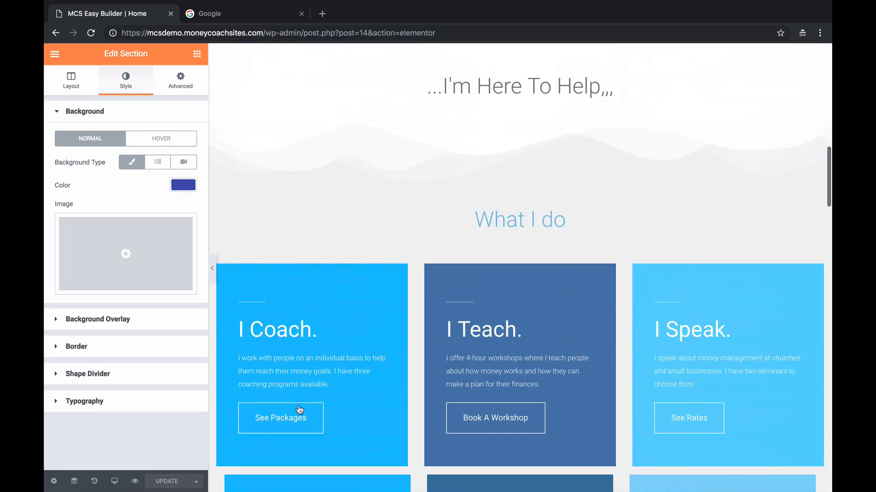
- Return to the live home page, reload it and examine the updated design
click(56, 33)
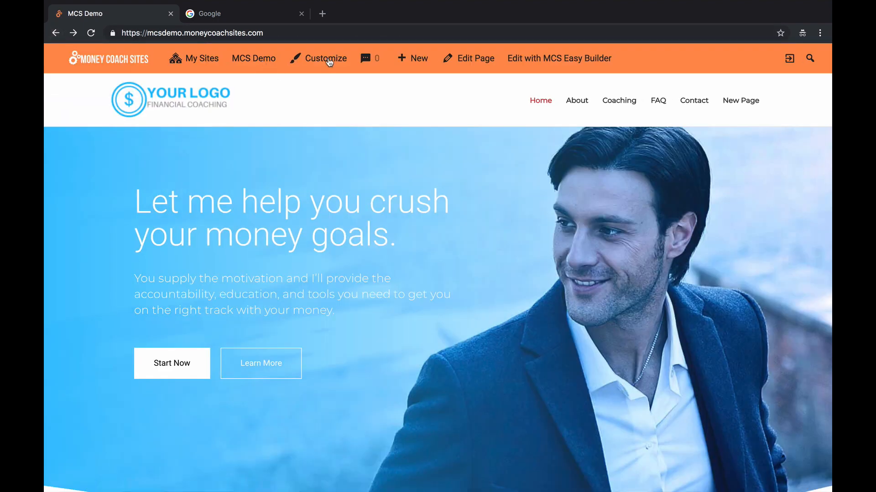
scroll(469, 230, down, 3)
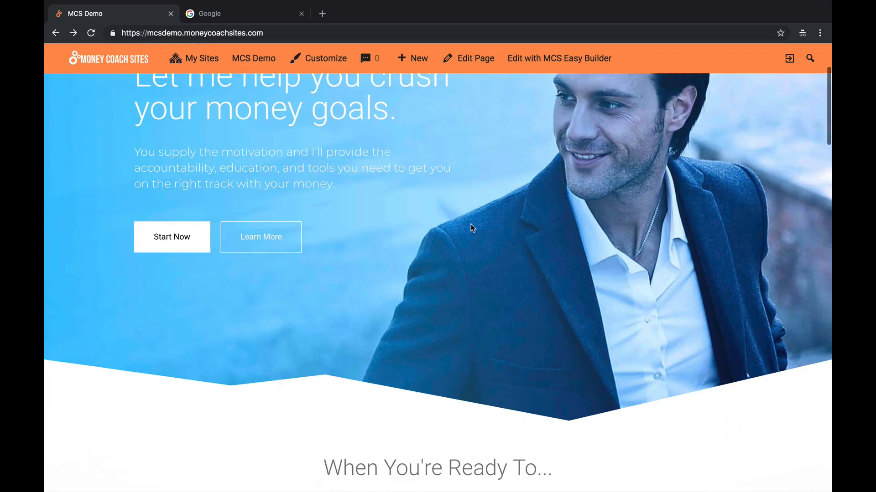
scroll(470, 225, down, 20)
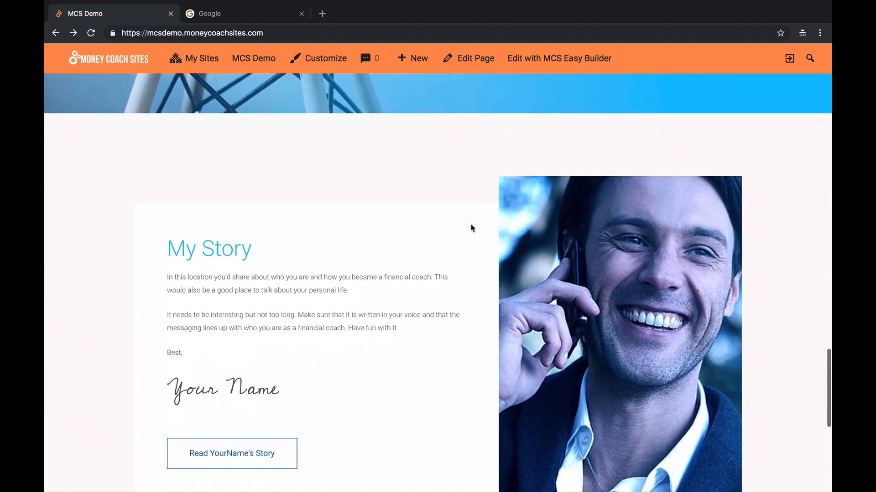
scroll(471, 228, up, 6)
click(92, 34)
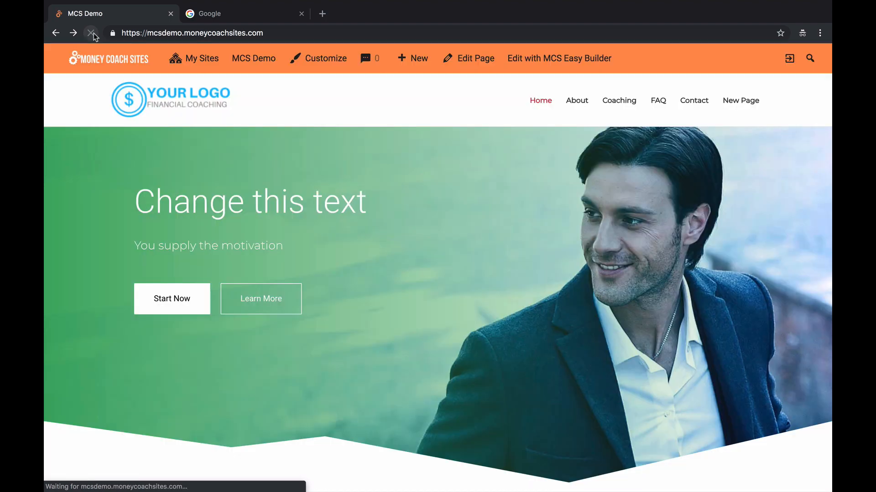
scroll(240, 169, up, 15)
scroll(240, 169, up, 13)
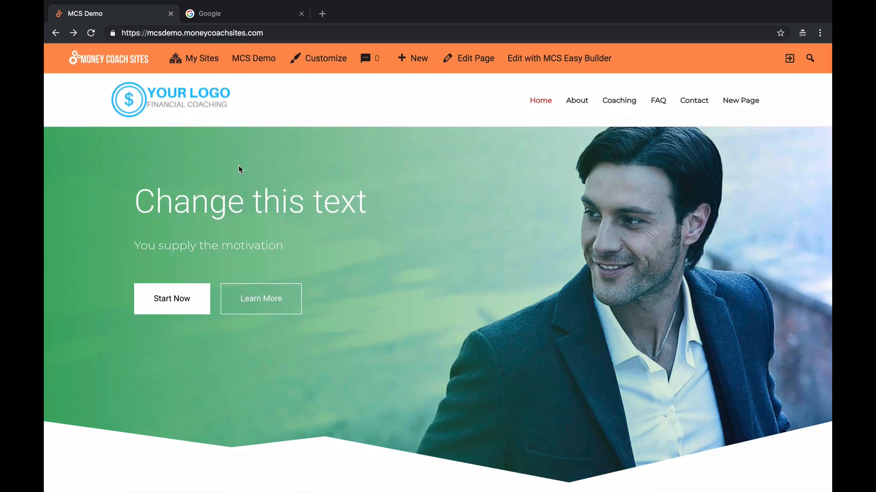
scroll(345, 290, down, 9)
scroll(344, 290, up, 10)
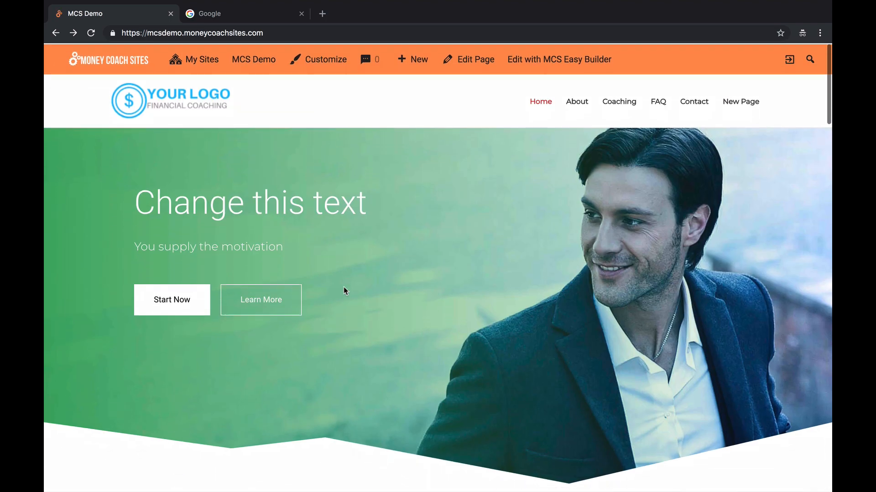
- Open the About page in MCS Easy Builder and close the Google tab
click(586, 112)
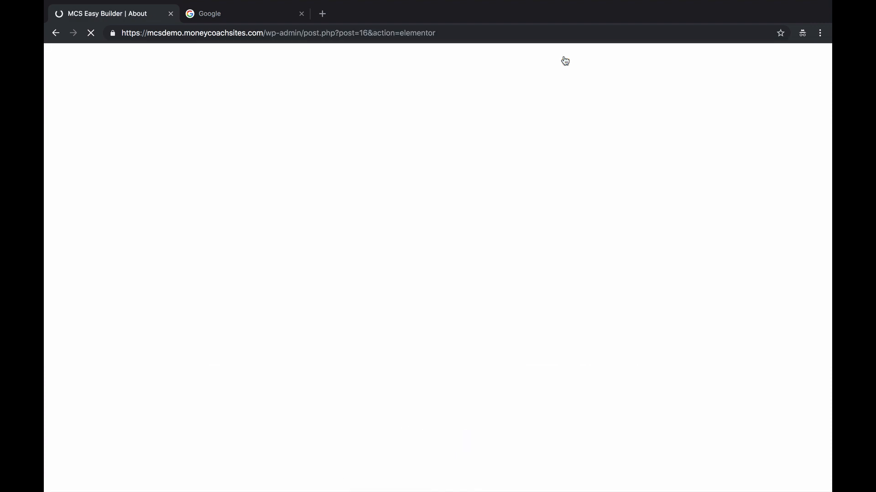
click(302, 15)
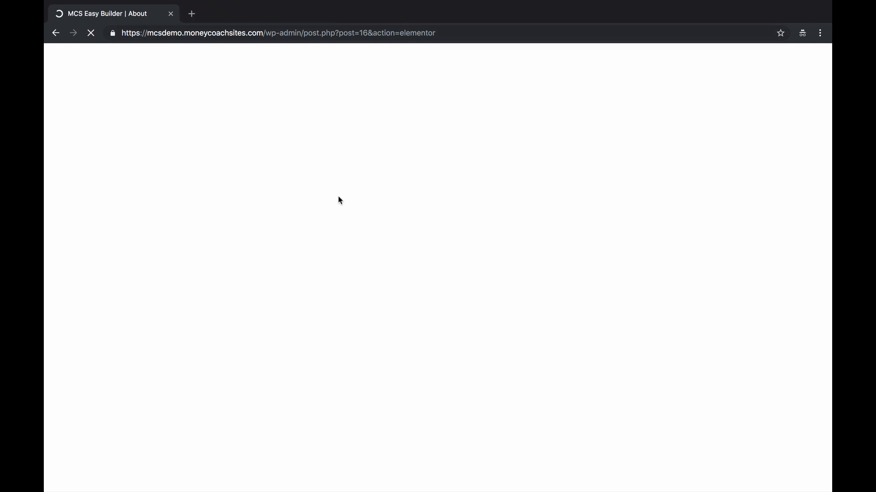
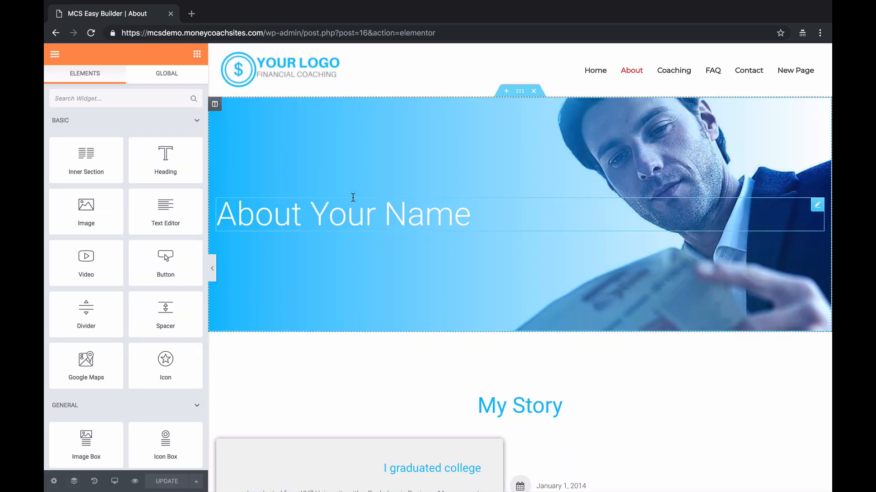
- Edit the "About Your Name" banner heading on the About page to read "About Youchange"
click(489, 222)
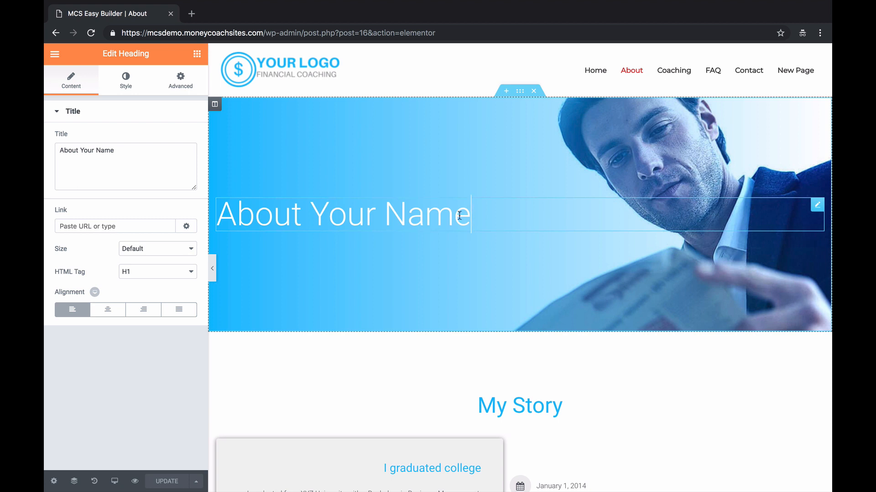
drag(460, 216, 364, 212)
text(change)
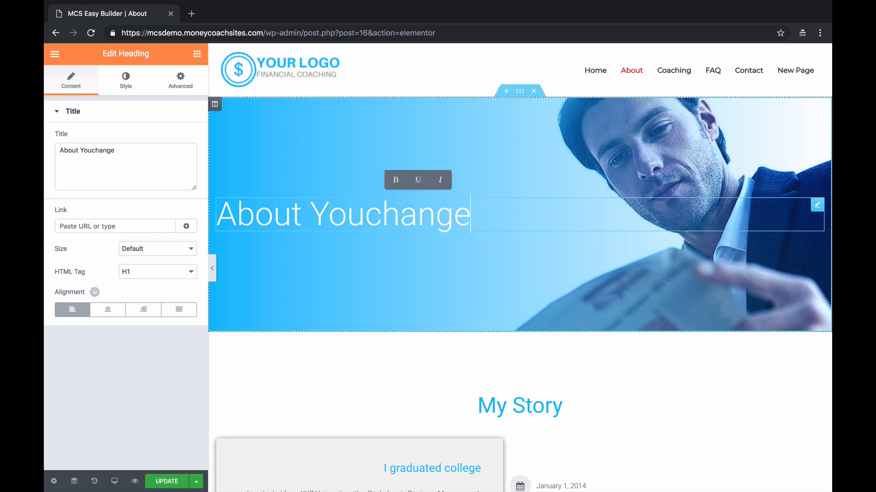
- View the media library and upload options for the About banner's background image, and close them without choosing a file
click(519, 91)
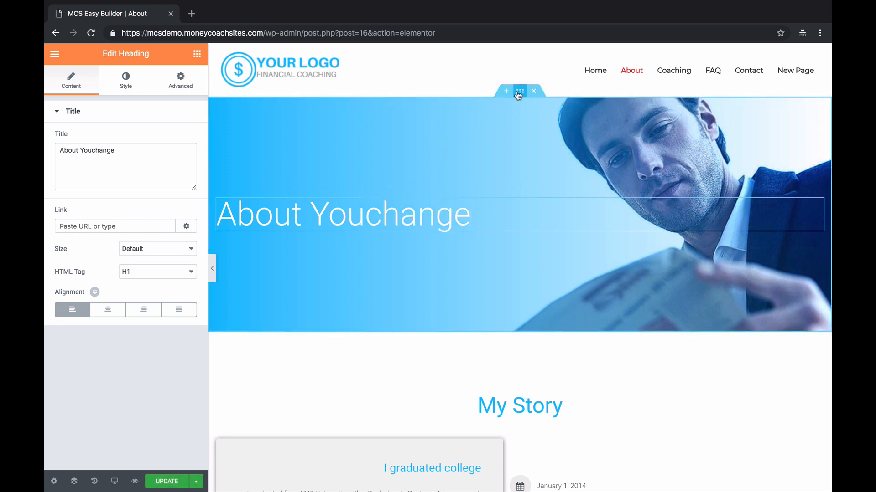
click(123, 89)
click(142, 234)
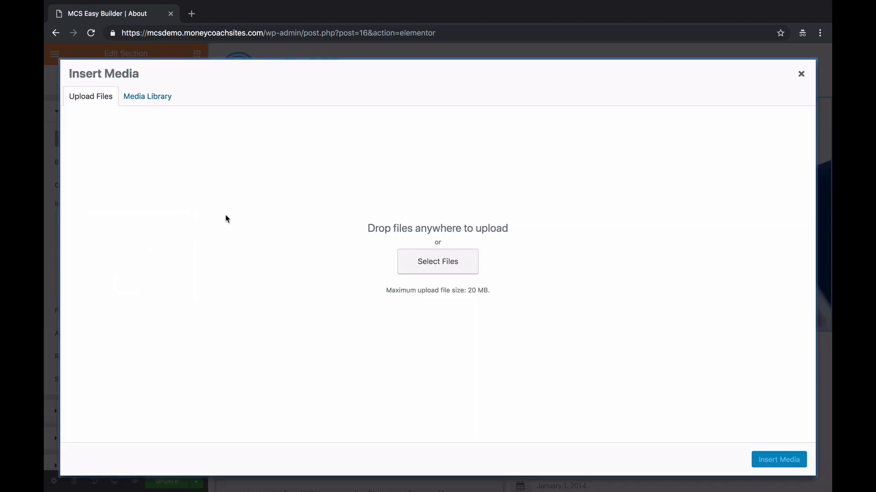
click(150, 96)
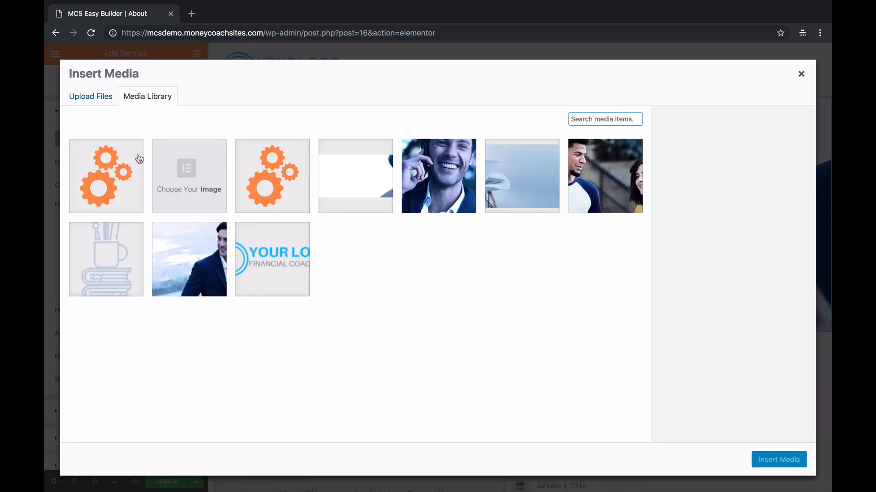
click(111, 103)
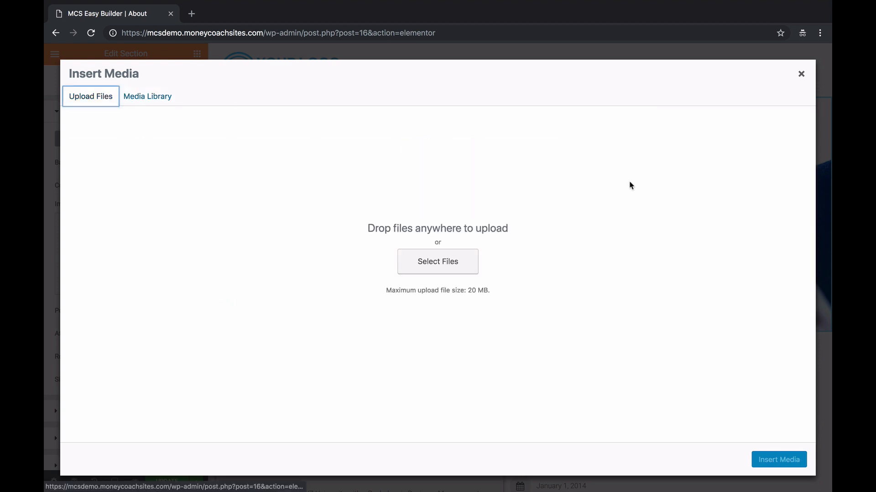
click(801, 74)
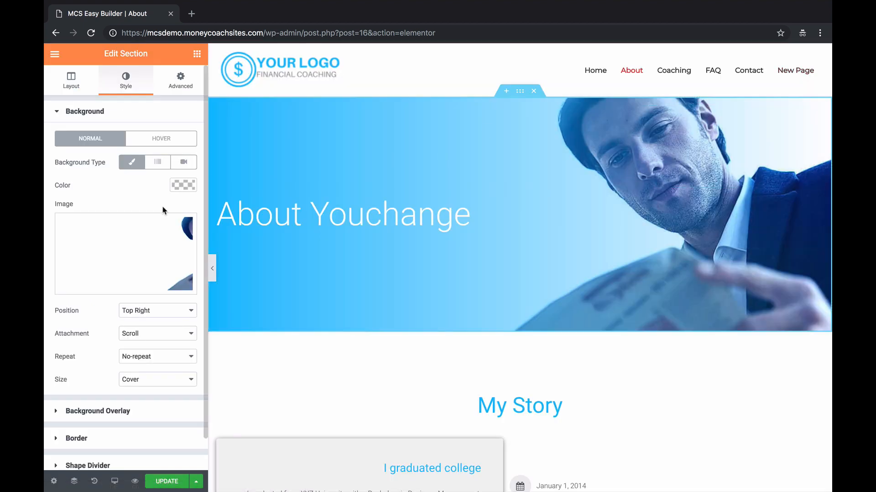
- Set the second color of the About banner's background overlay gradient to green #23a455
scroll(128, 188, down, 1)
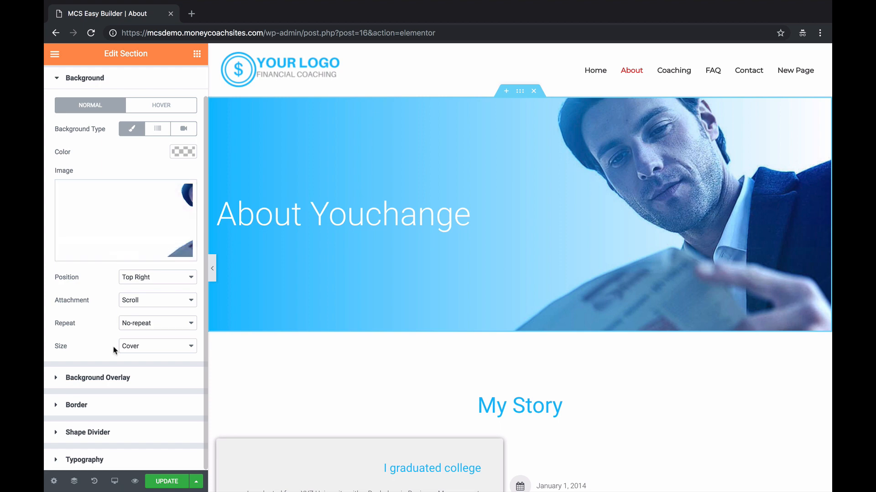
click(108, 372)
click(183, 270)
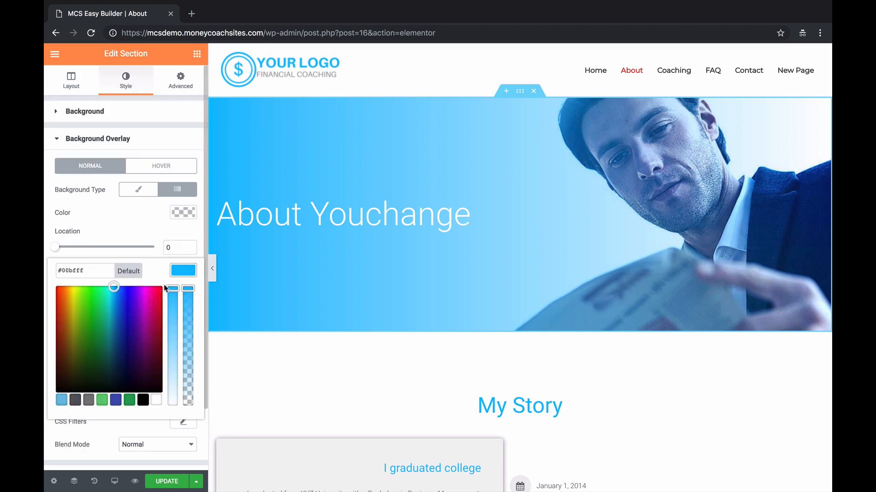
click(135, 402)
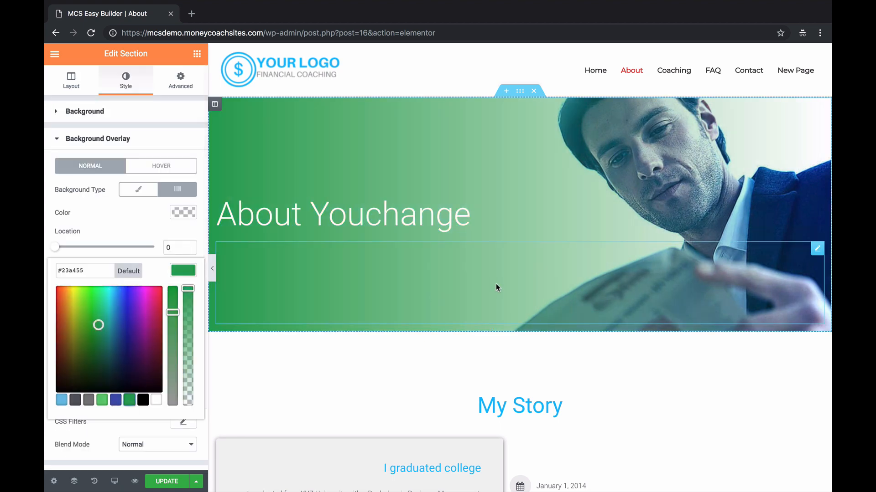
- Select the timeline under the "My Story" heading, look through its milestones and open its list of timeline items
scroll(496, 284, down, 3)
click(578, 293)
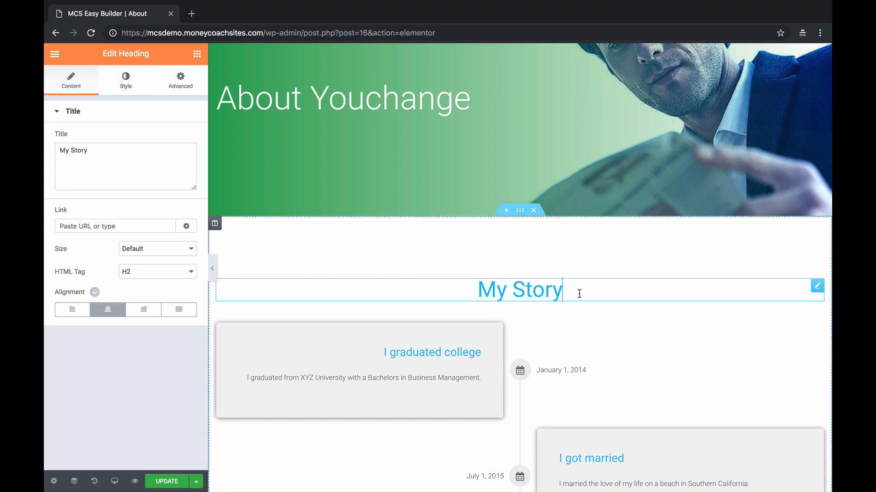
scroll(571, 291, down, 1)
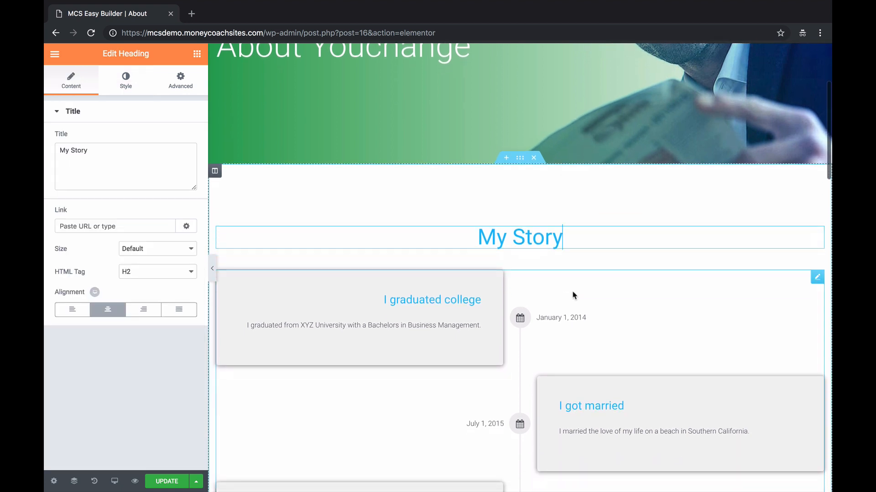
scroll(572, 295, down, 1)
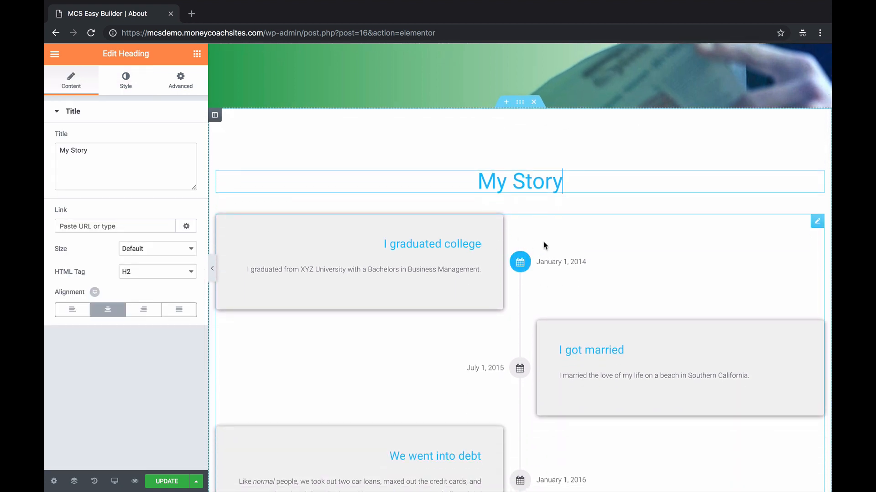
click(544, 244)
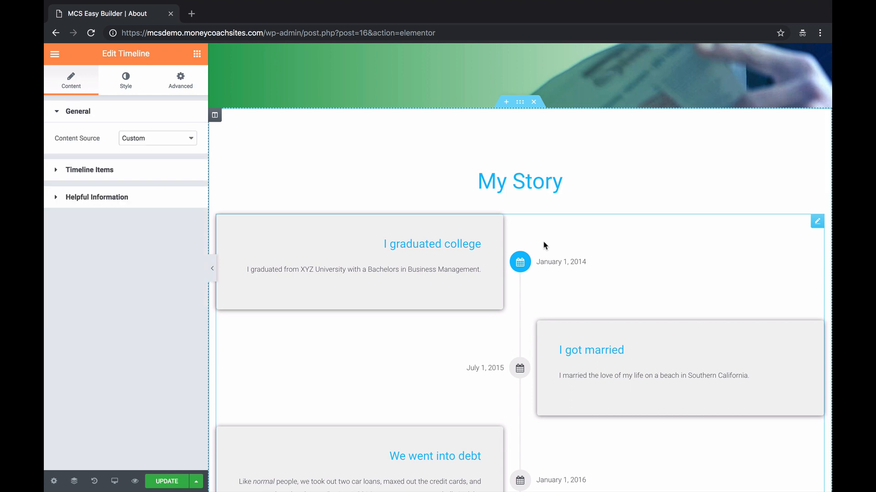
scroll(544, 245, down, 2)
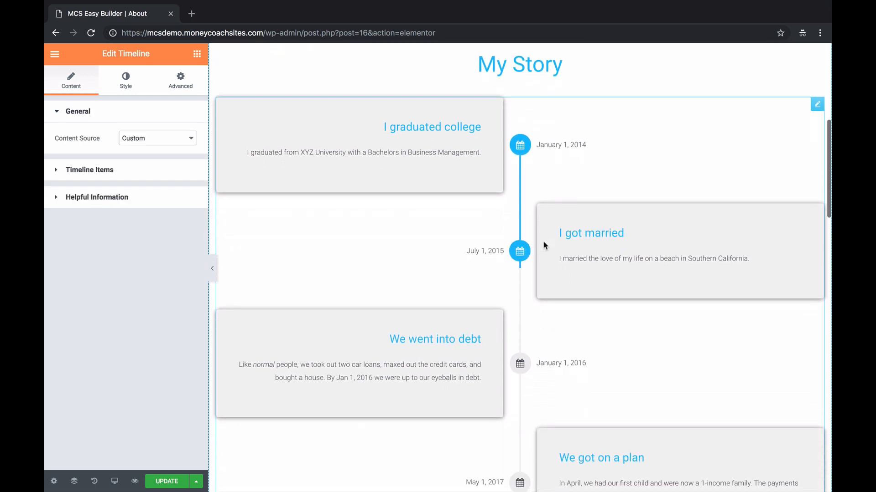
scroll(544, 245, down, 1)
scroll(544, 246, up, 1)
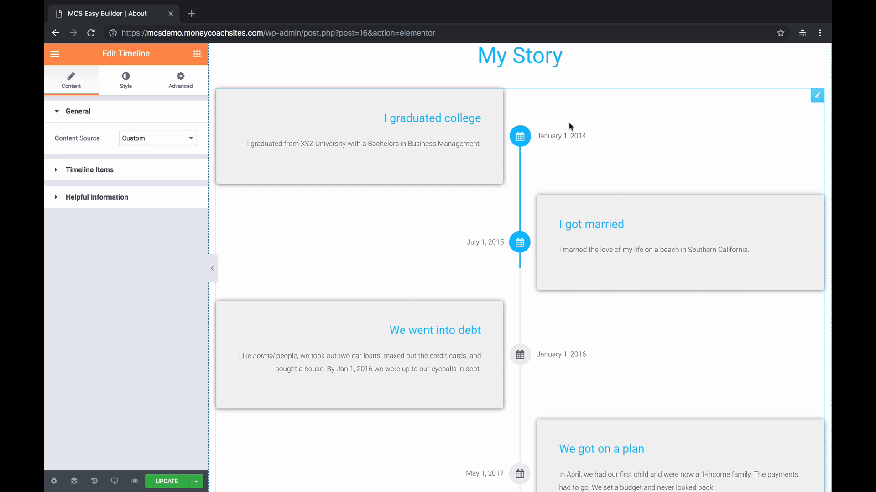
scroll(545, 427, down, 10)
scroll(546, 428, up, 15)
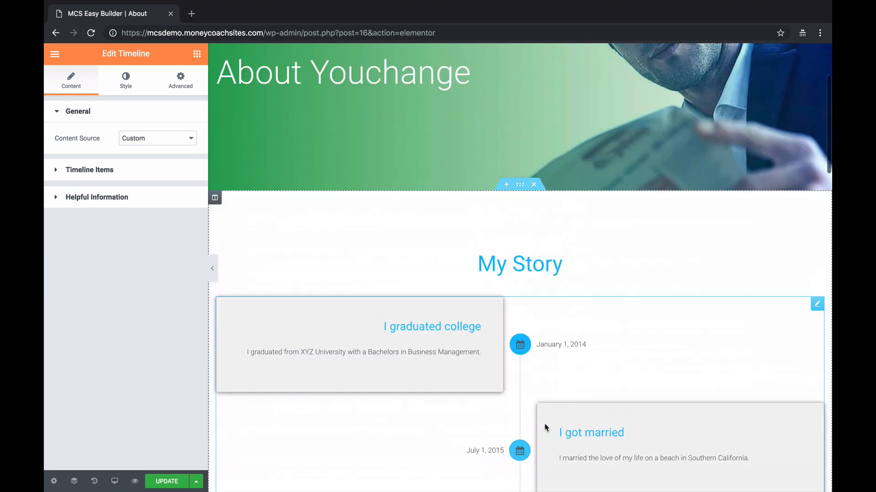
scroll(546, 427, down, 5)
scroll(682, 217, up, 1)
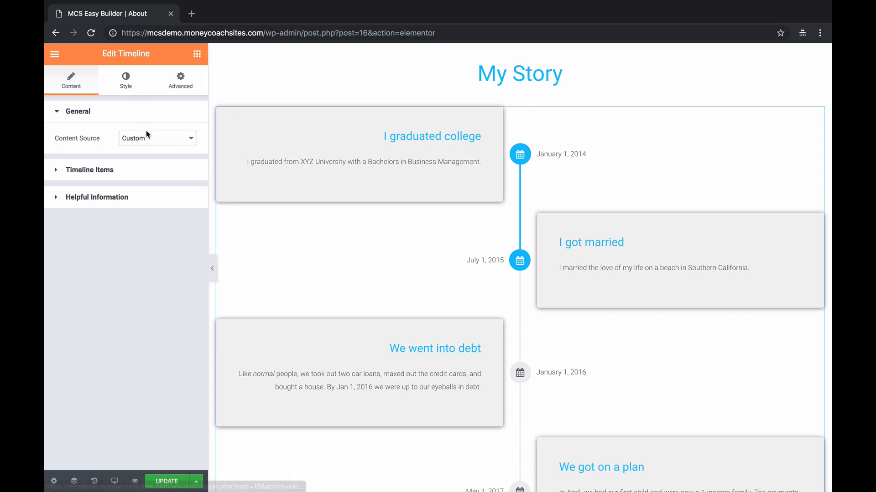
click(116, 173)
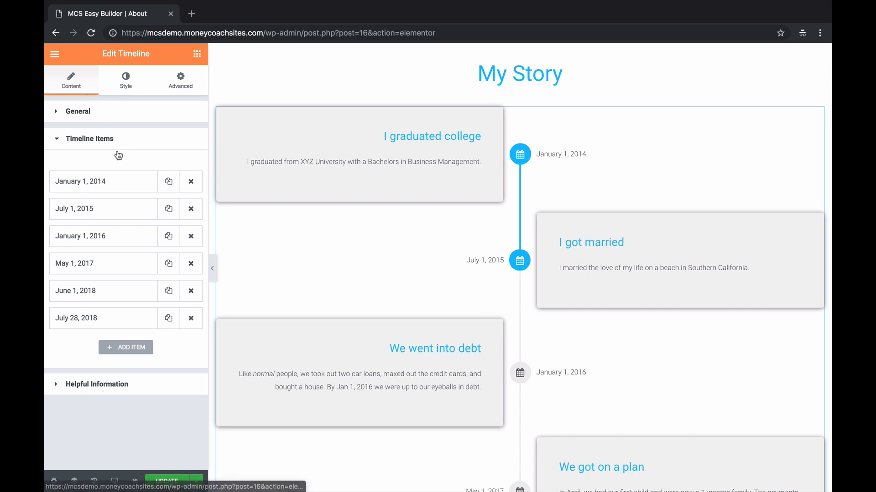
- Set the date of the "I graduated college" timeline item to January 2, 2000
click(124, 181)
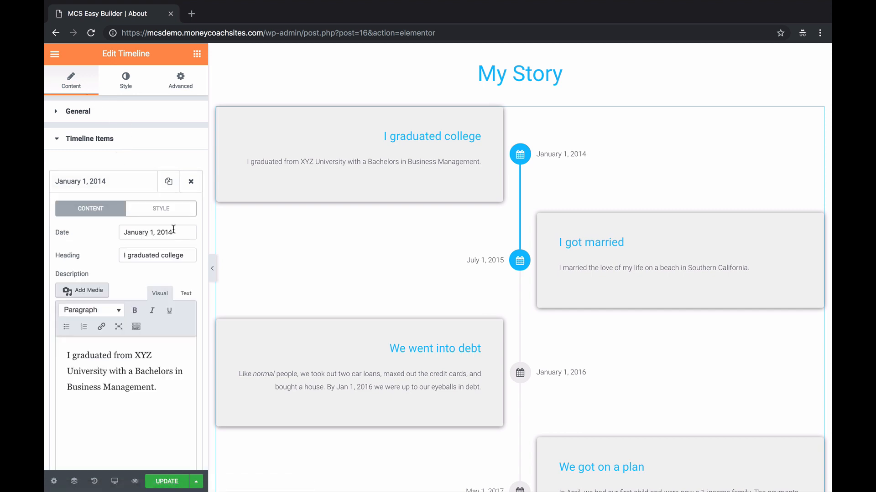
drag(173, 229, 83, 231)
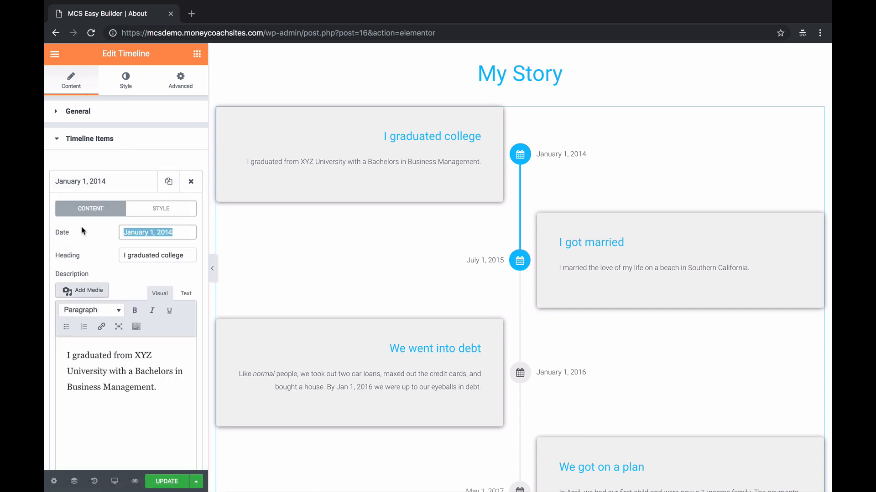
text(J)
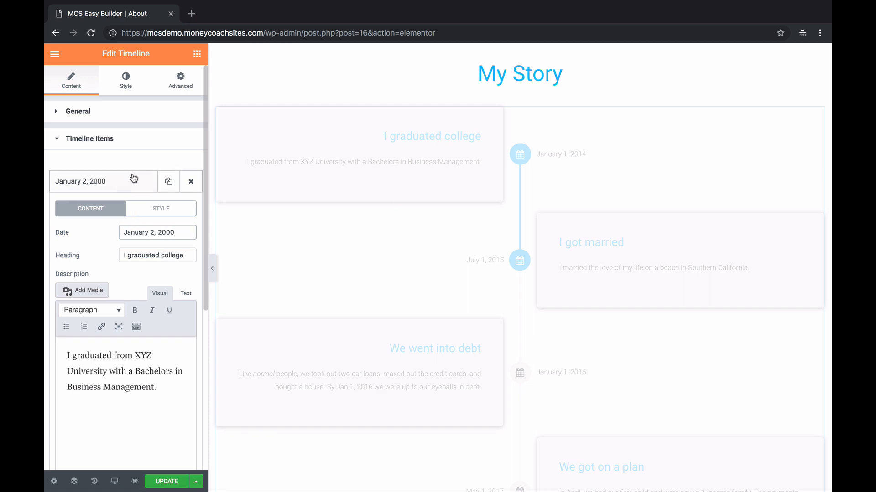
click(143, 145)
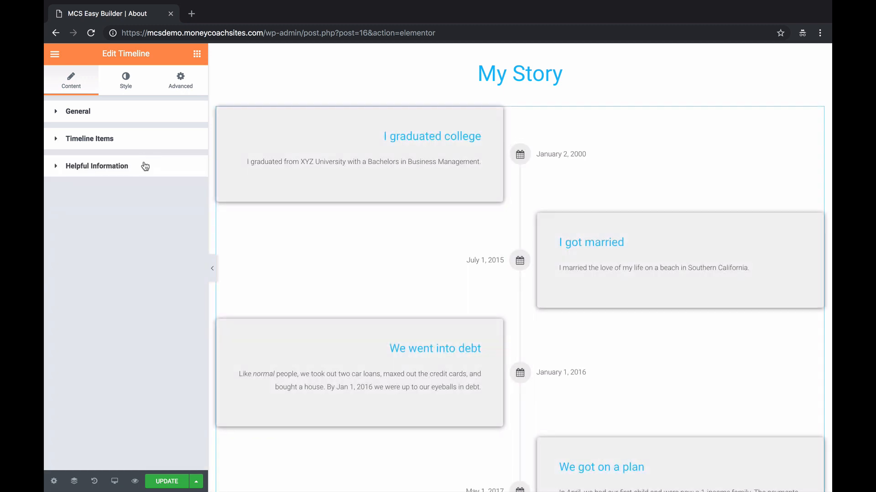
- Delete the "I graduated college" and "I got married" items from the My Story timeline
click(119, 139)
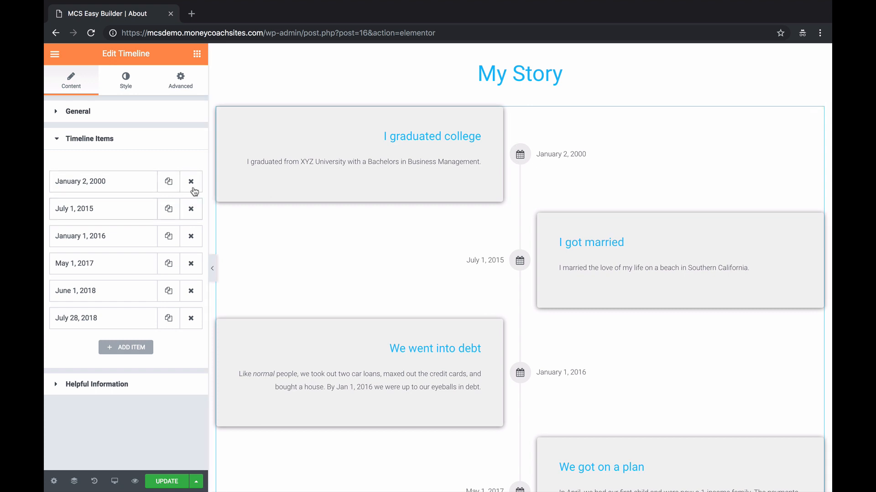
click(191, 182)
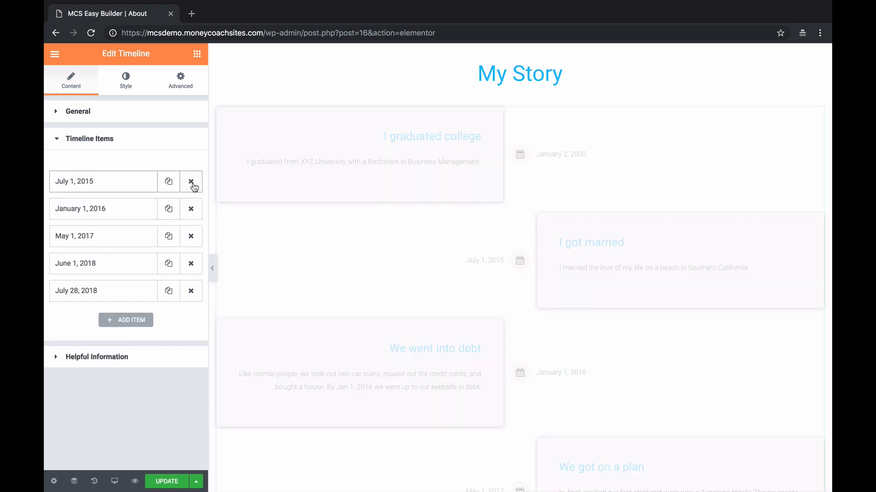
click(192, 183)
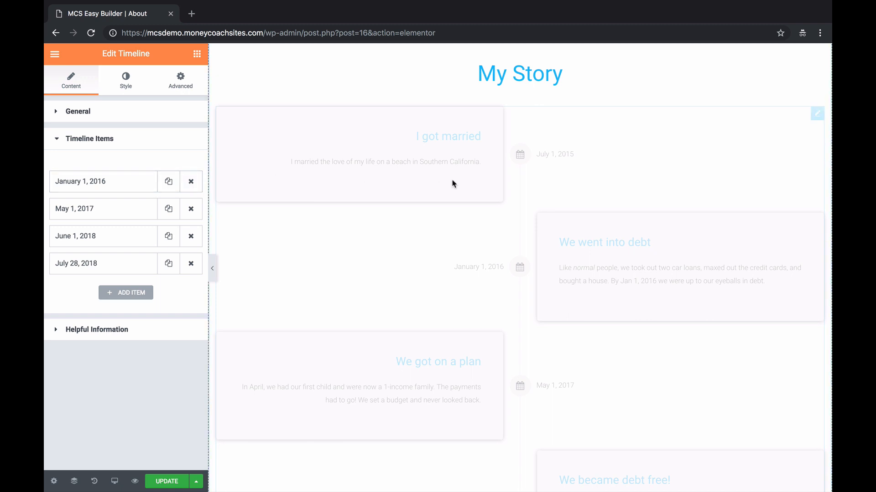
- Set the default heading color of the timeline items to the light green swatch
scroll(491, 218, down, 3)
scroll(492, 217, up, 5)
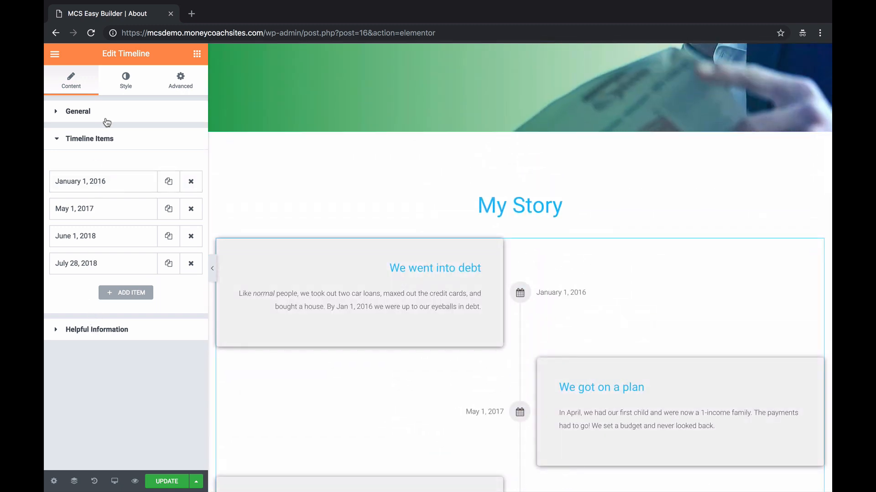
click(123, 87)
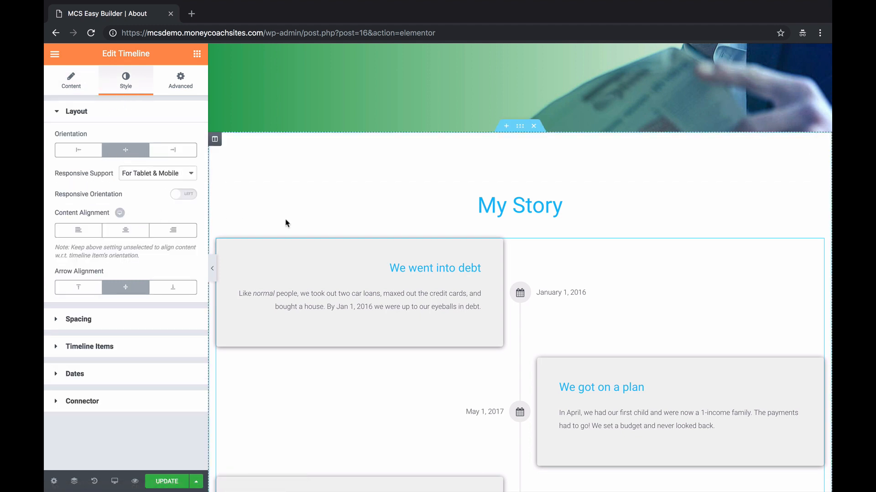
scroll(360, 241, down, 1)
scroll(360, 240, down, 2)
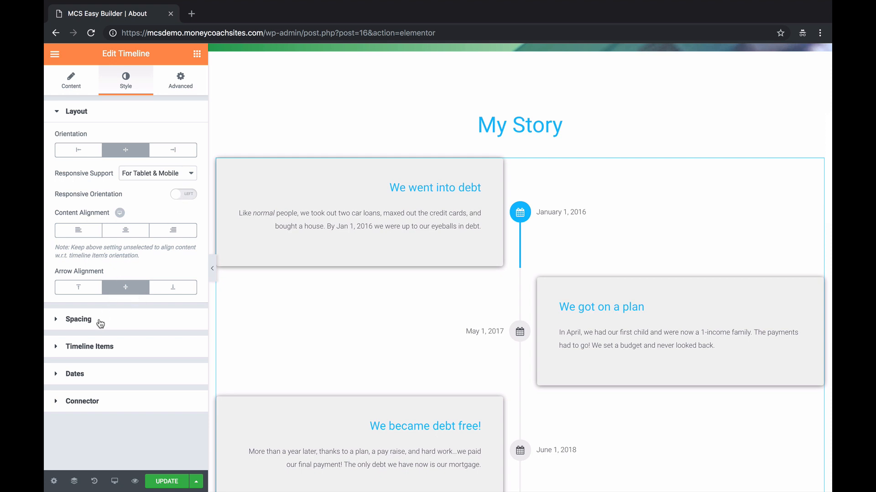
click(102, 346)
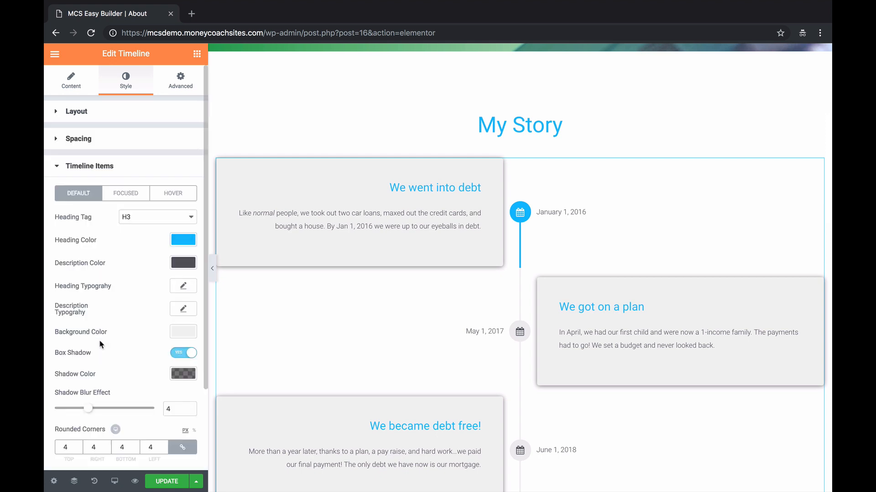
click(182, 240)
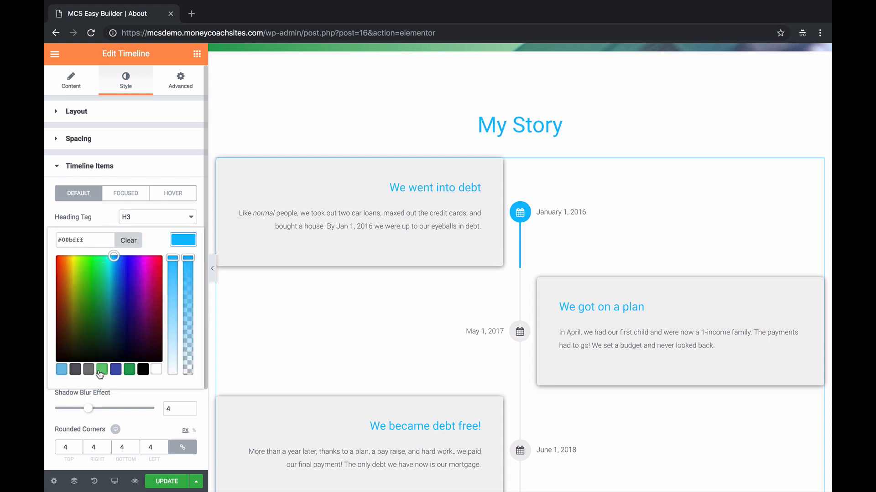
click(102, 370)
click(181, 241)
scroll(181, 248, down, 2)
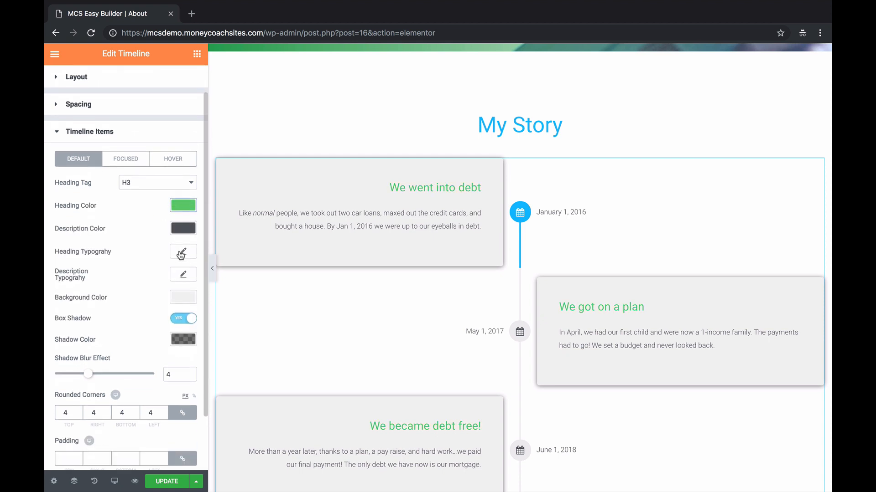
scroll(182, 296, down, 3)
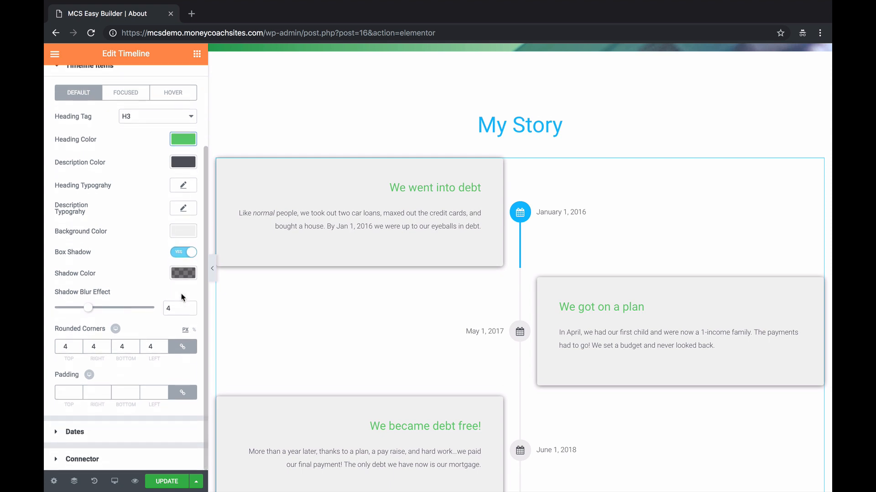
scroll(391, 250, down, 5)
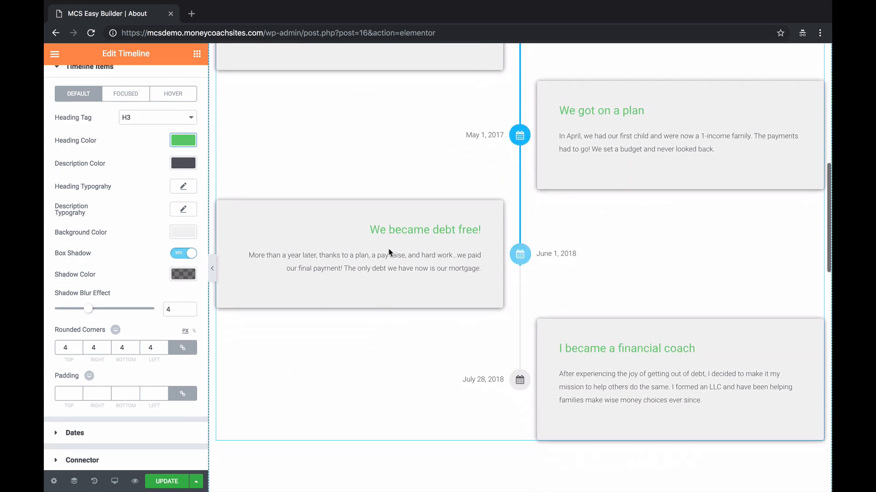
scroll(389, 251, up, 3)
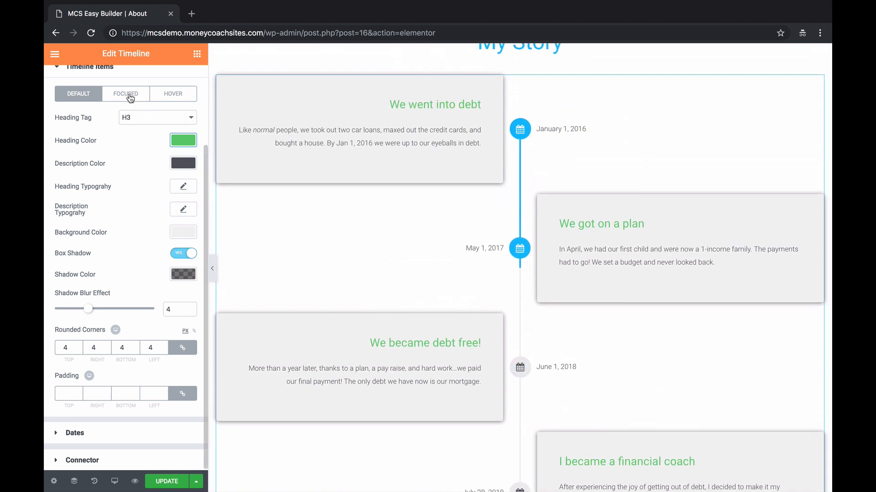
click(130, 96)
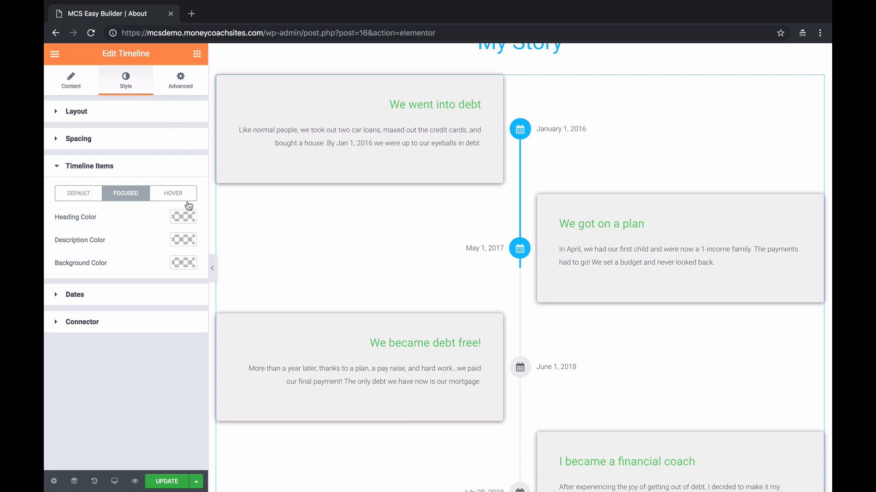
click(176, 194)
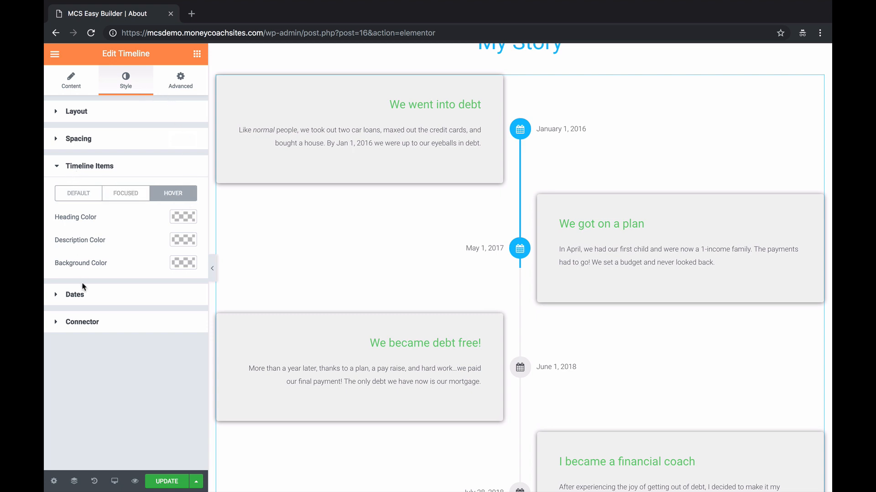
- Set the timeline connector's focused line color to the dark green swatch, #23a455
click(91, 322)
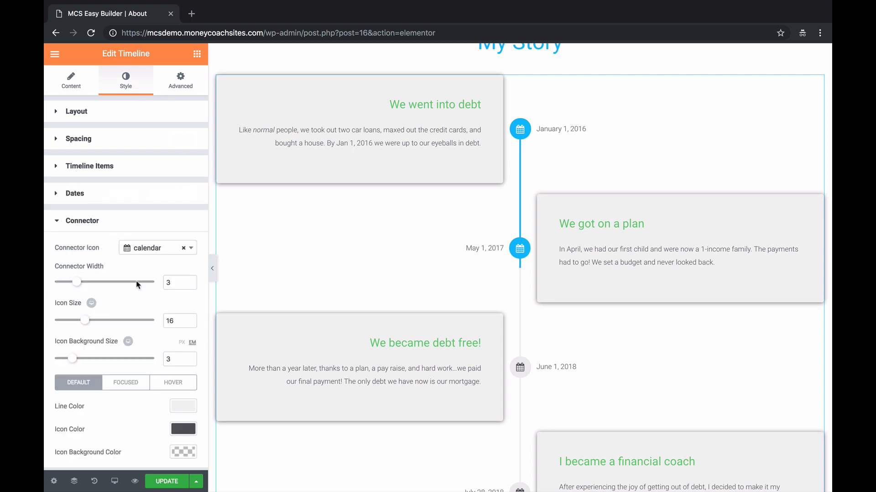
click(131, 385)
click(176, 405)
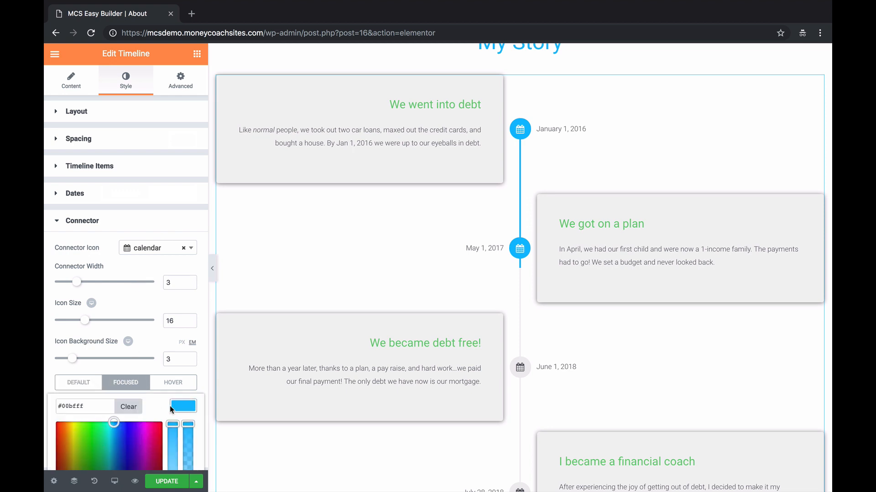
scroll(171, 410, down, 3)
click(130, 452)
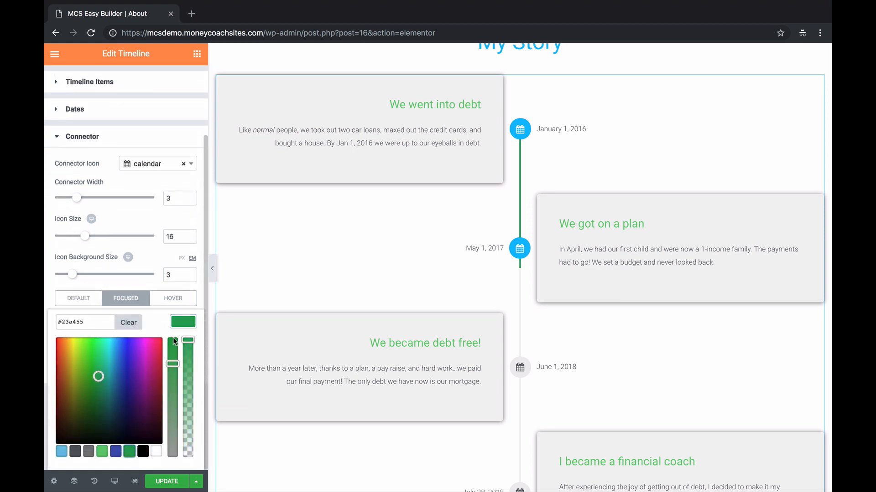
click(182, 322)
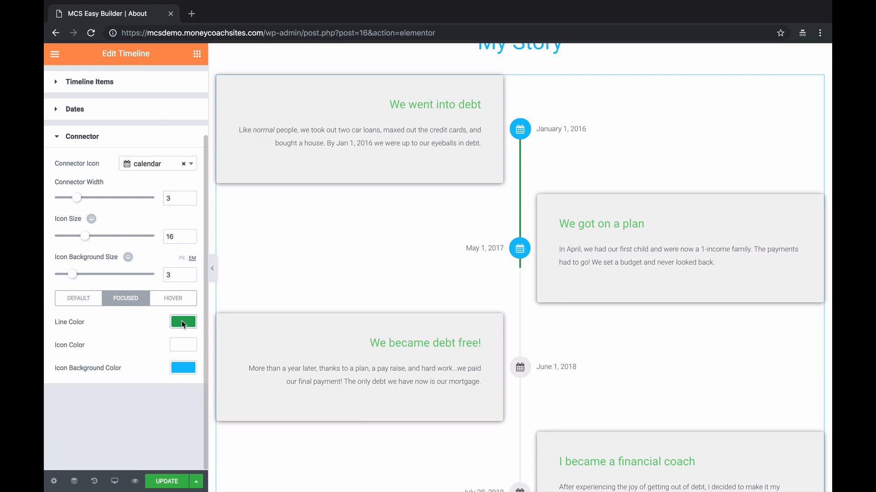
- Set the connector's focused icon background color to the dark green swatch and check it along the timeline
click(182, 365)
scroll(154, 389, down, 2)
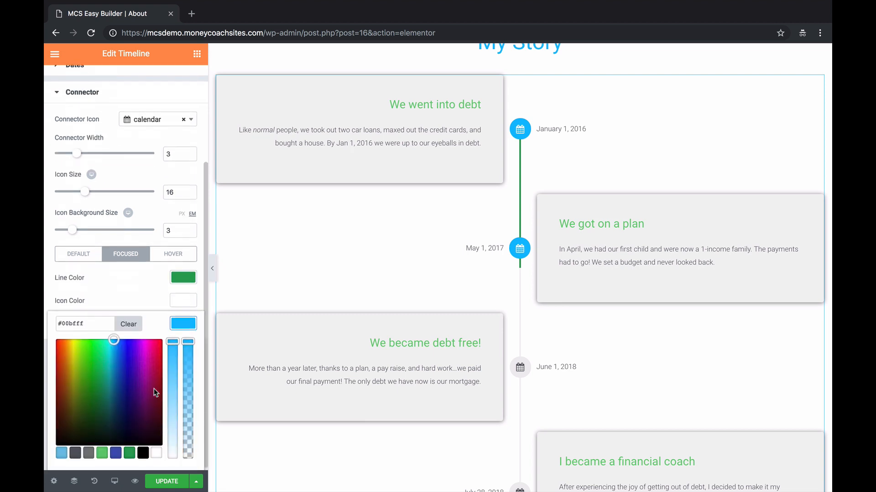
click(129, 452)
click(182, 326)
scroll(463, 285, down, 5)
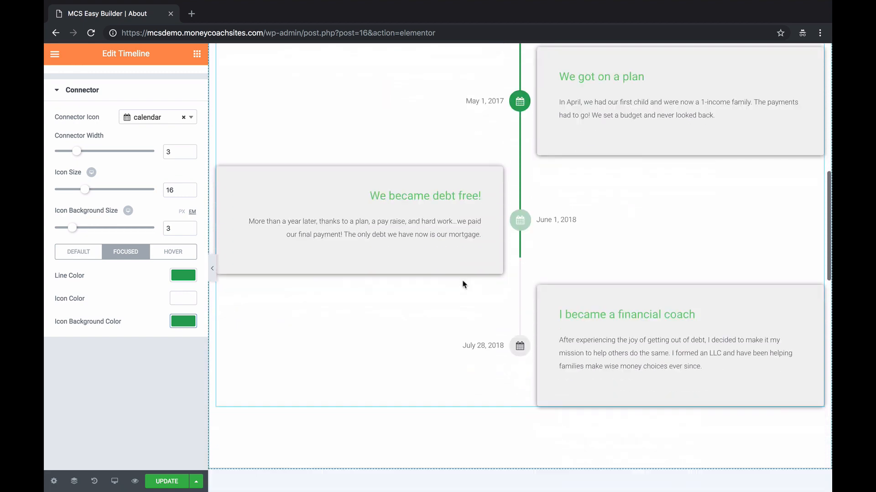
scroll(463, 284, up, 3)
scroll(464, 284, up, 3)
- Replace the word "Testimonials" in the "Client Testimonials" heading with "sdfs"
scroll(464, 284, down, 10)
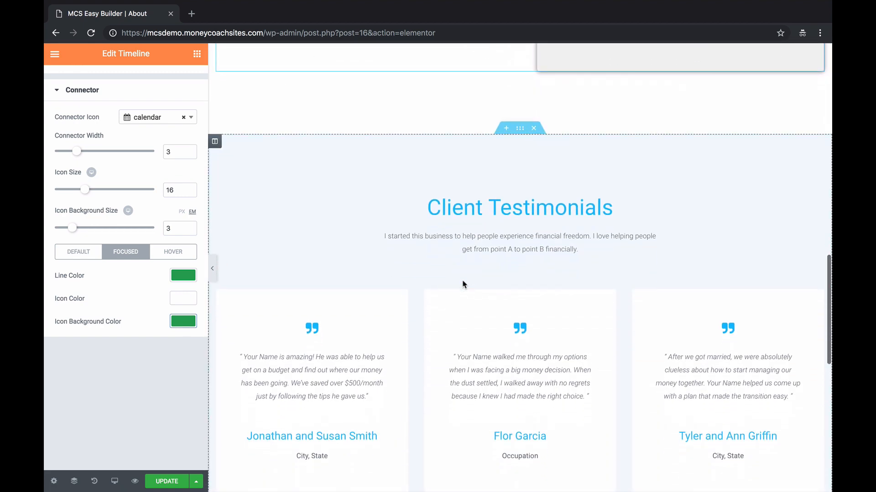
click(560, 210)
double_click(540, 208)
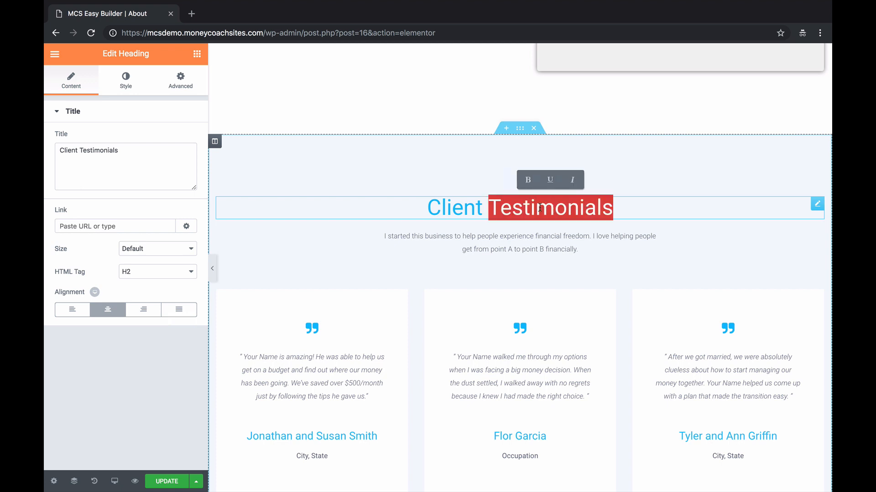
text(sdfs)
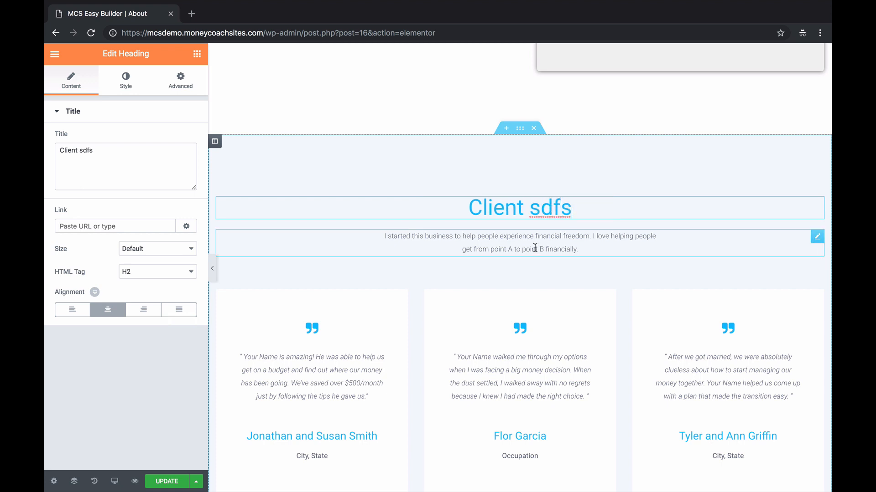
- Replace the whole paragraph below the testimonials heading with the placeholder text "KJOSIFHOJLFIJHOWDlksdhlfsjkhdofi"
click(535, 248)
double_click(530, 248)
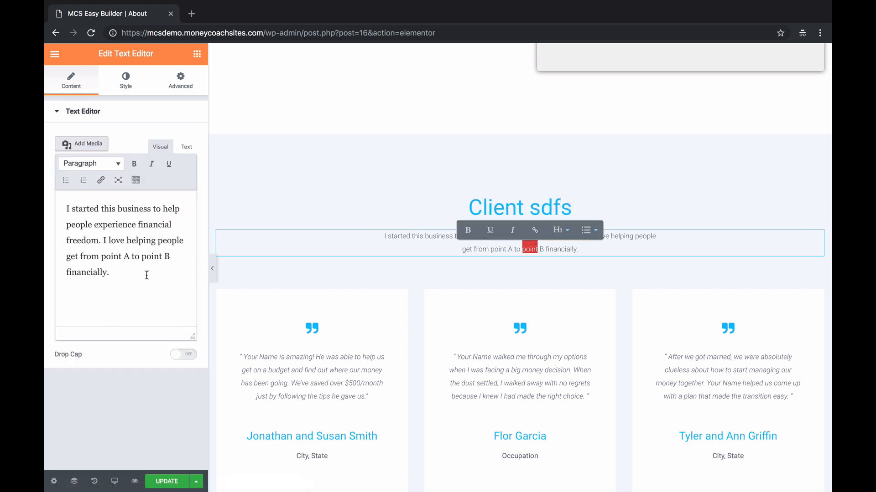
drag(147, 275, 45, 199)
text(KJ)
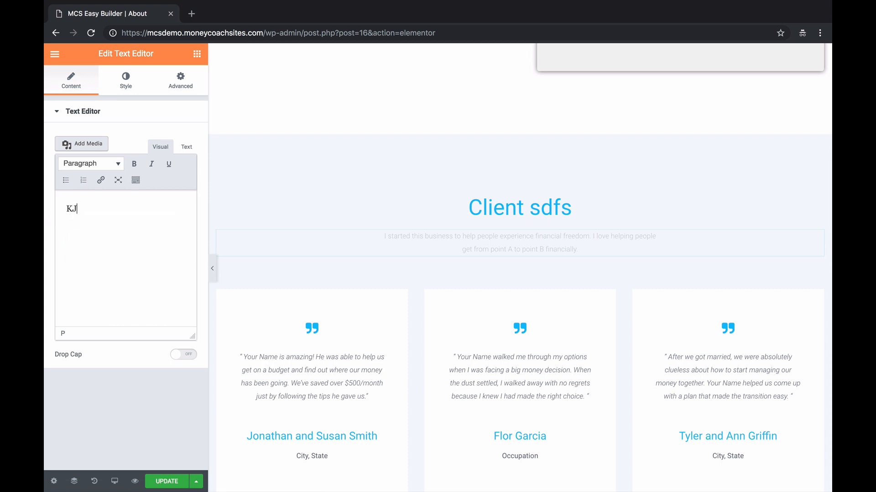
text(OSIFHOJLFIJHOWDlksdhlfsjkhdofi)
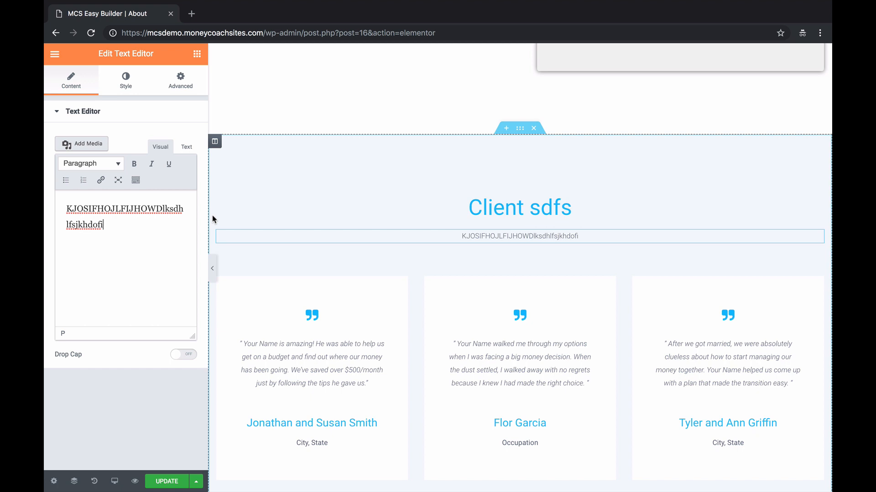
- Set the quote icon's color in the first testimonial card to dark blue, and select the quote text below it
scroll(324, 235, down, 2)
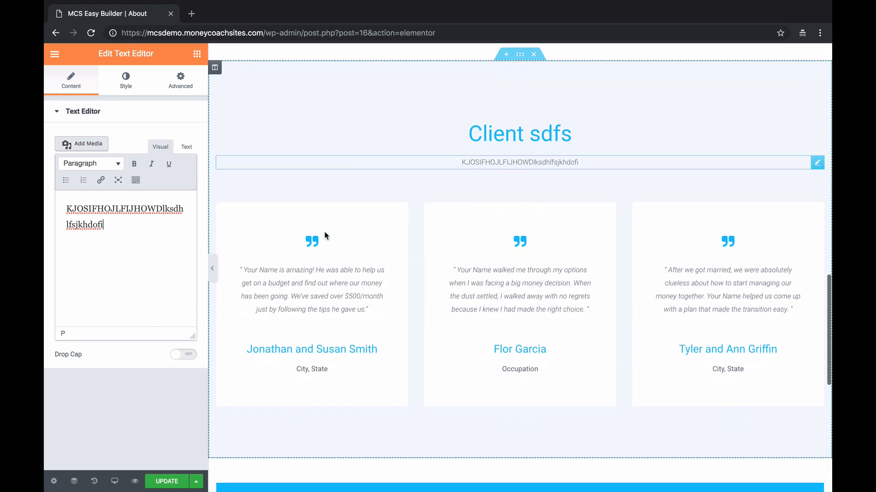
click(322, 245)
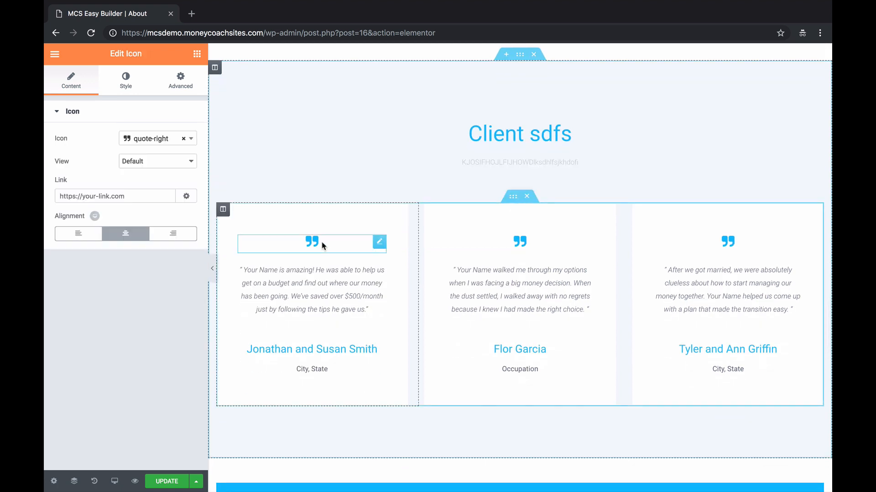
click(125, 83)
click(175, 161)
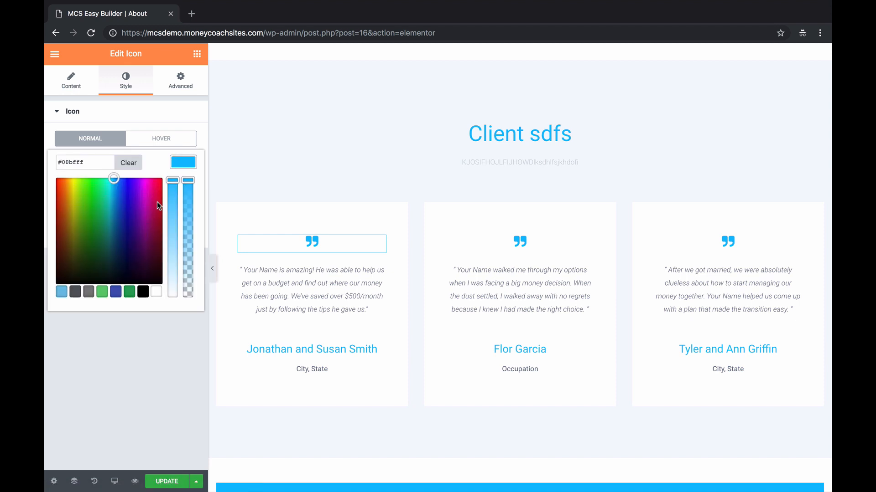
click(116, 292)
click(370, 286)
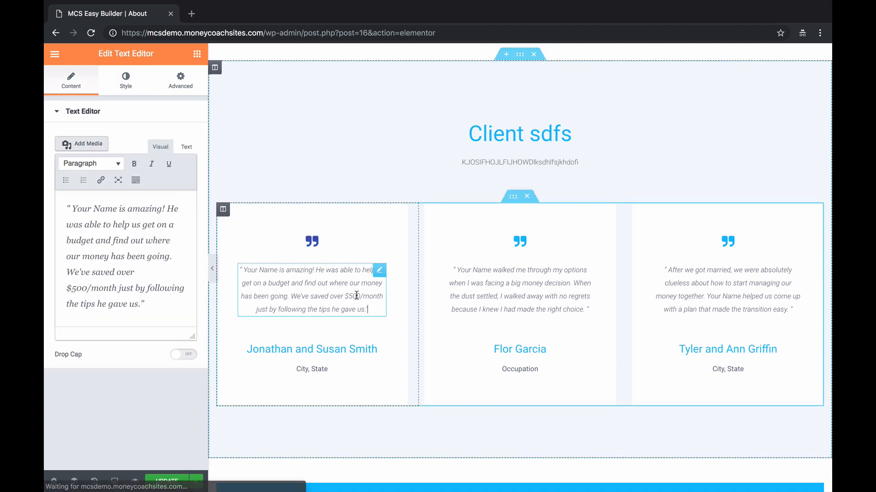
scroll(256, 295, down, 1)
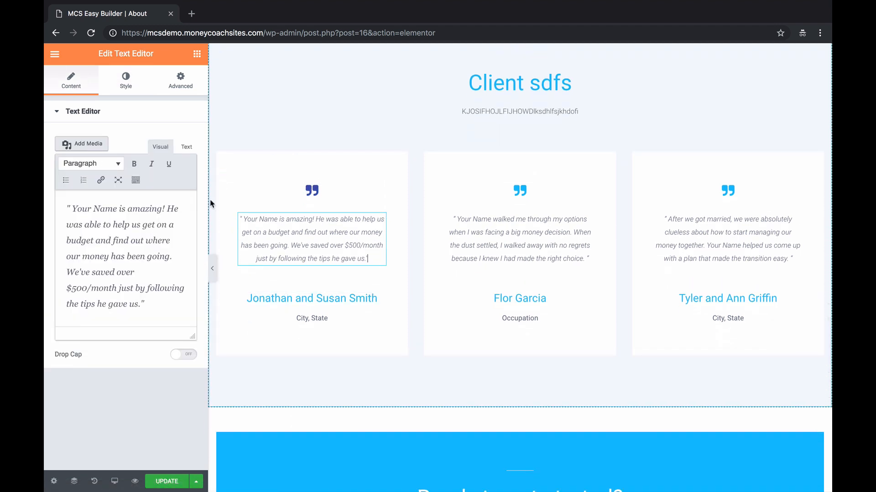
- Open the background color setting of the client testimonials section and close it without choosing a new color
scroll(524, 266, up, 4)
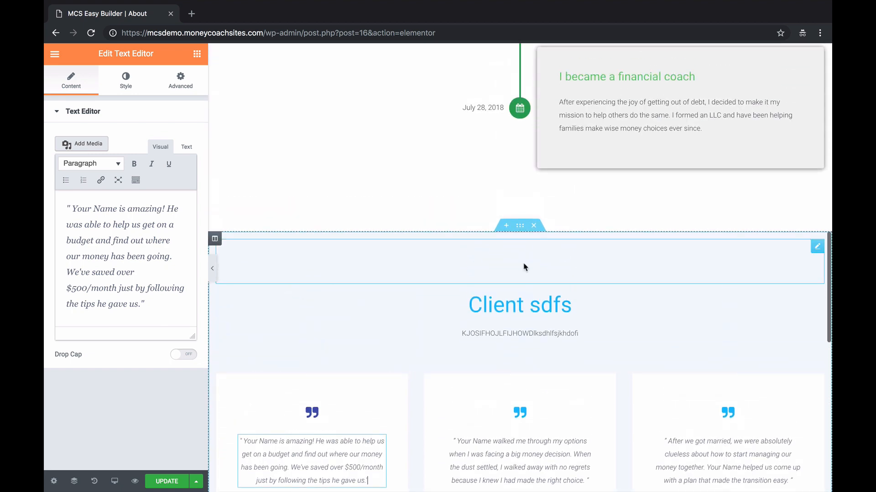
click(521, 227)
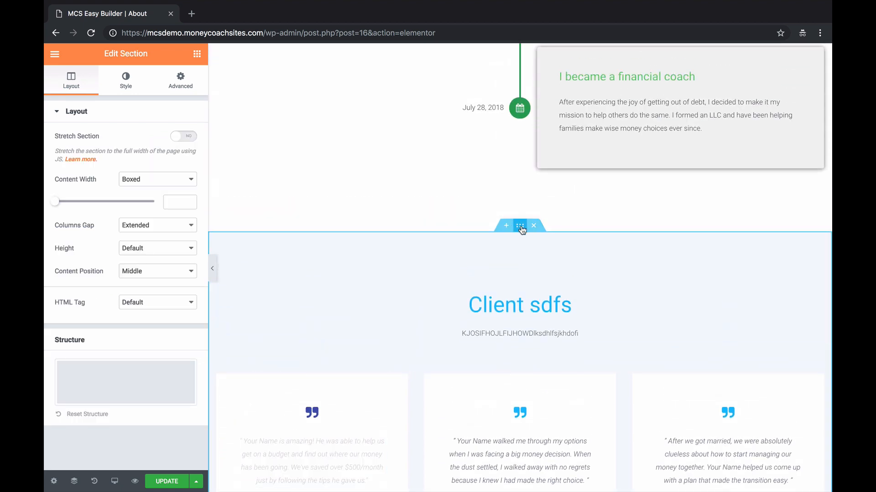
click(126, 78)
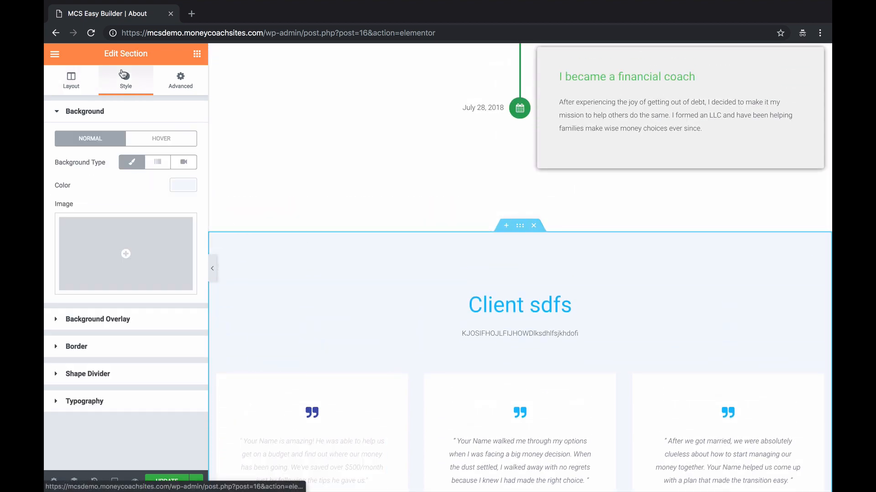
right_click(182, 186)
click(352, 234)
- Look over the page below the testimonials and open the occupation line in the middle testimonial card for editing
scroll(351, 234, down, 10)
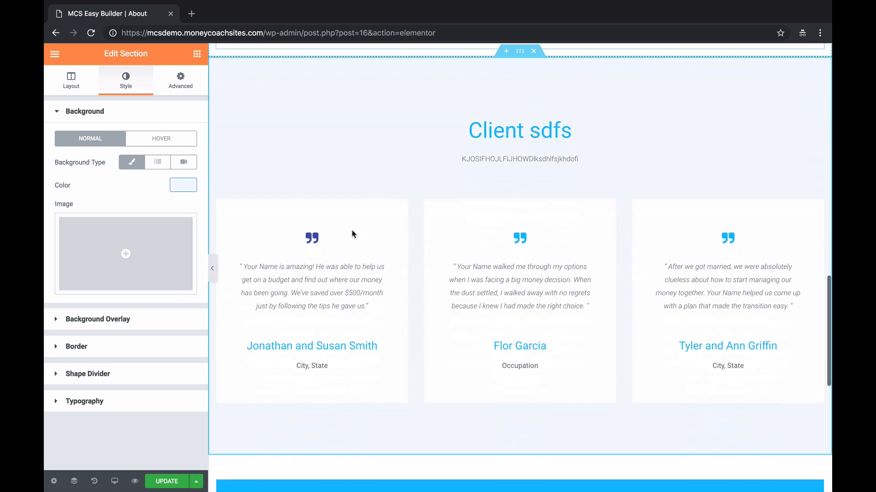
scroll(353, 234, down, 1)
scroll(518, 165, up, 1)
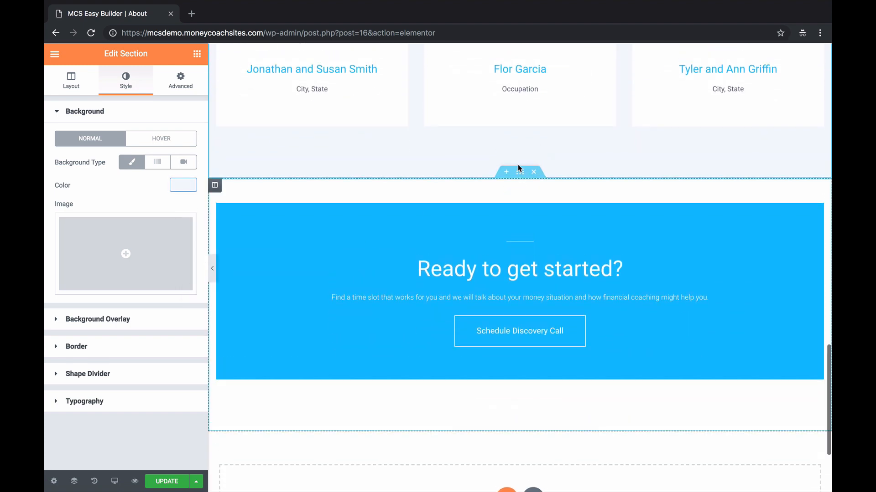
scroll(528, 204, up, 2)
click(535, 161)
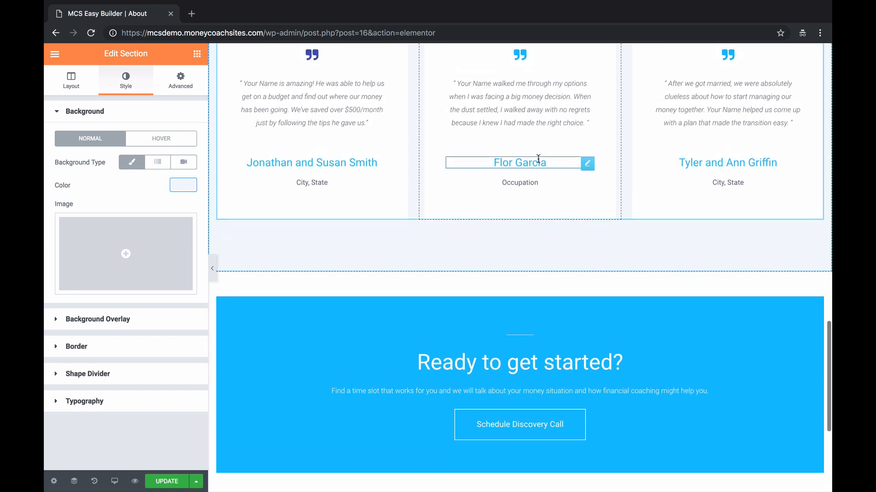
click(537, 183)
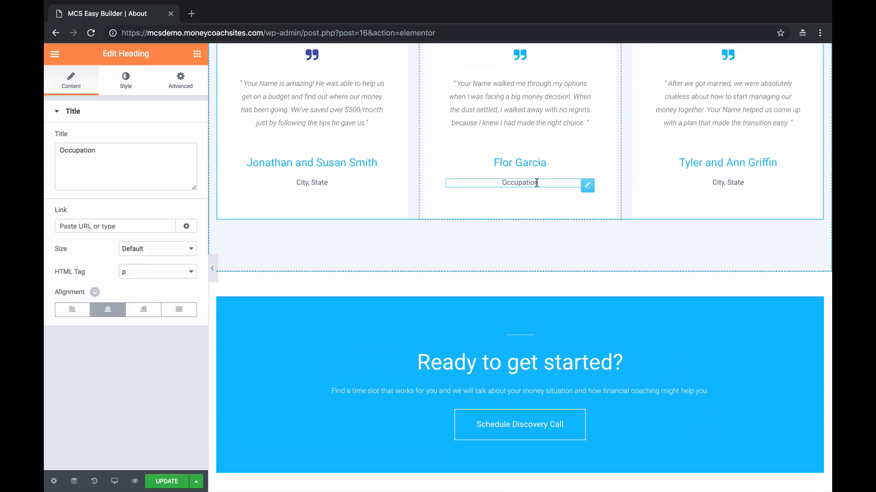
- Look through the inner section and column settings of the "Ready to get started?" box for its background color
scroll(535, 237, down, 2)
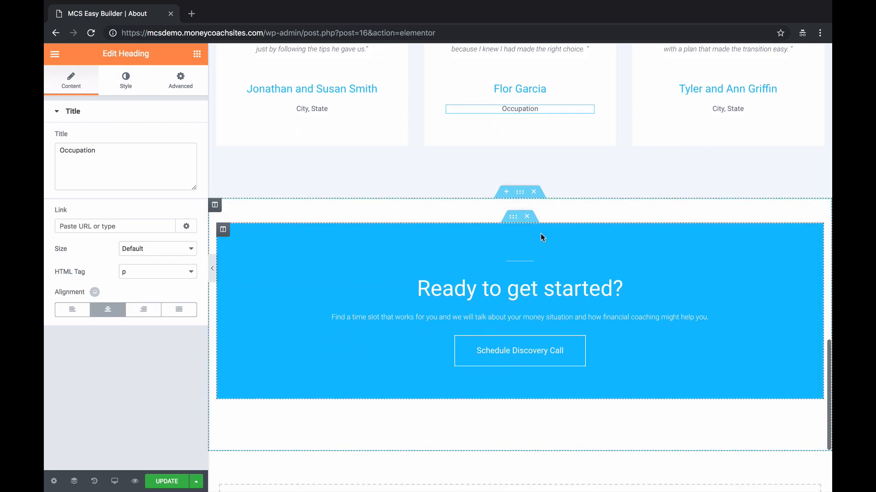
scroll(514, 220, down, 1)
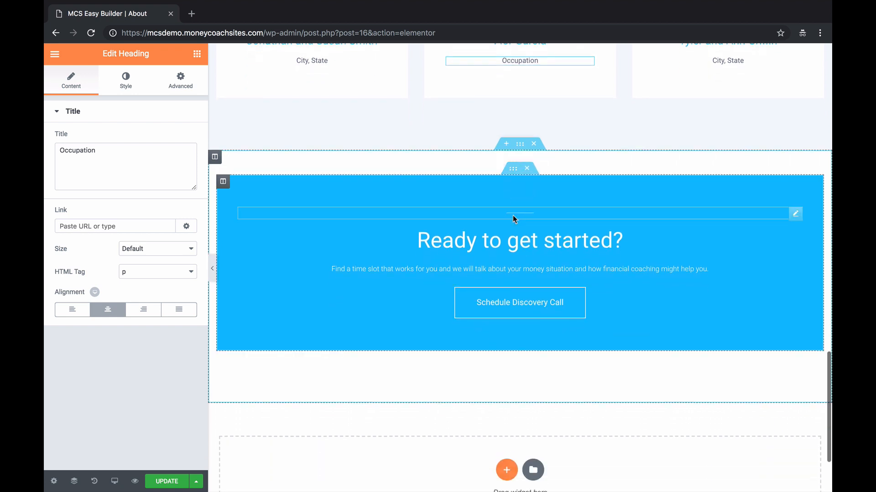
click(513, 168)
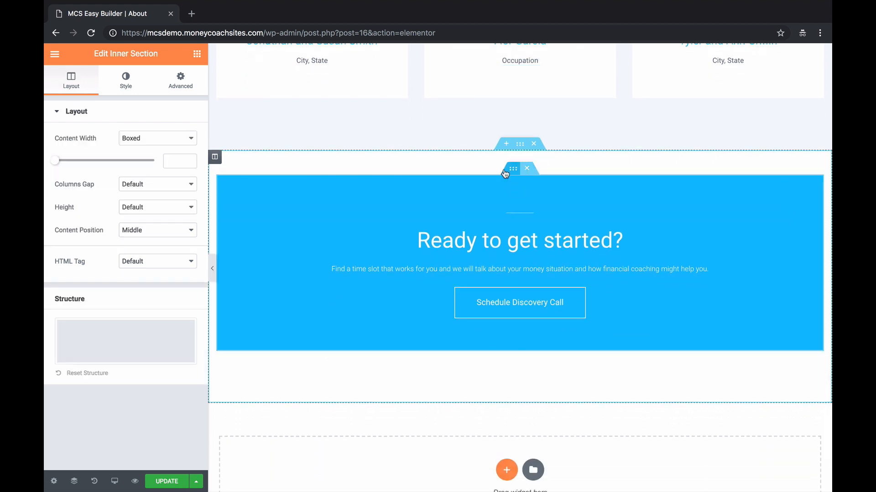
click(130, 79)
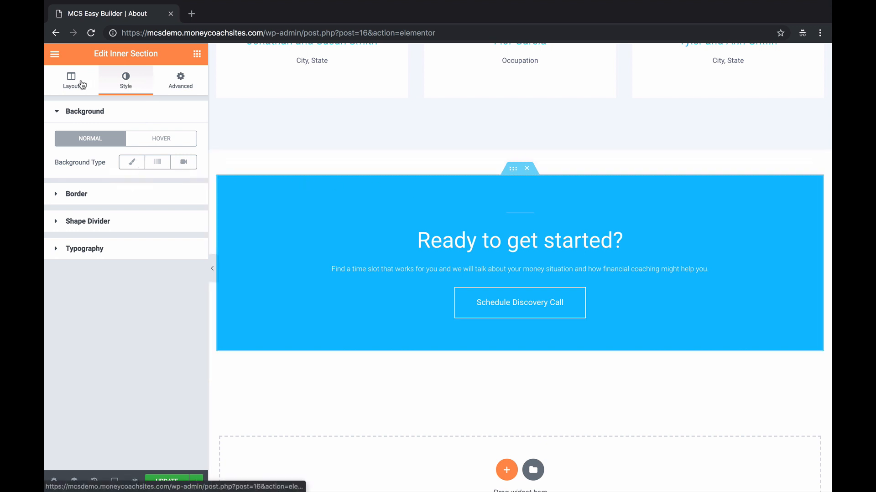
click(71, 80)
click(169, 85)
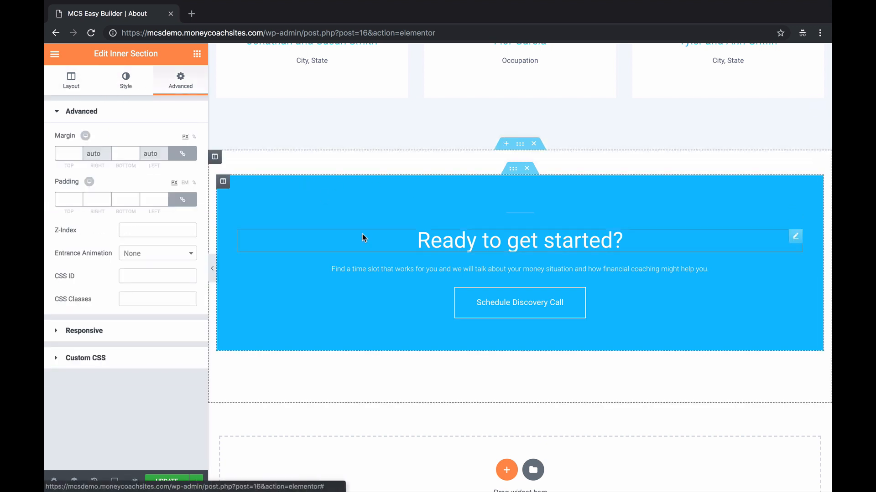
click(227, 182)
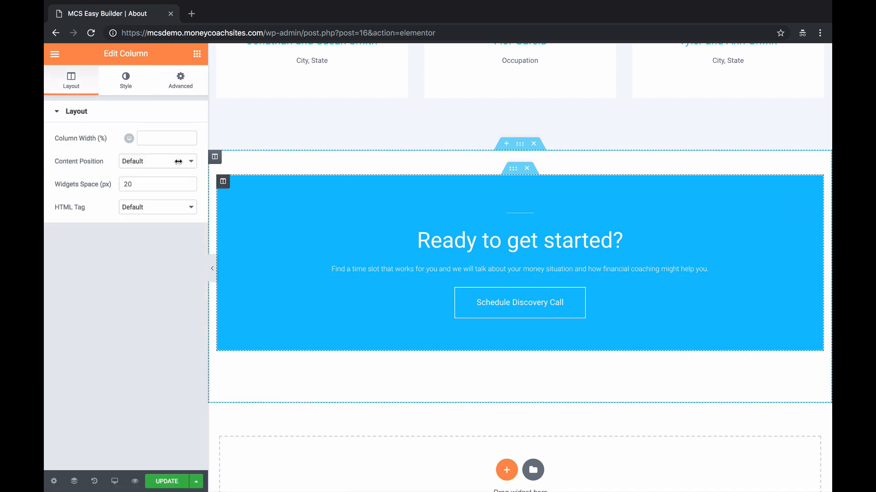
click(125, 80)
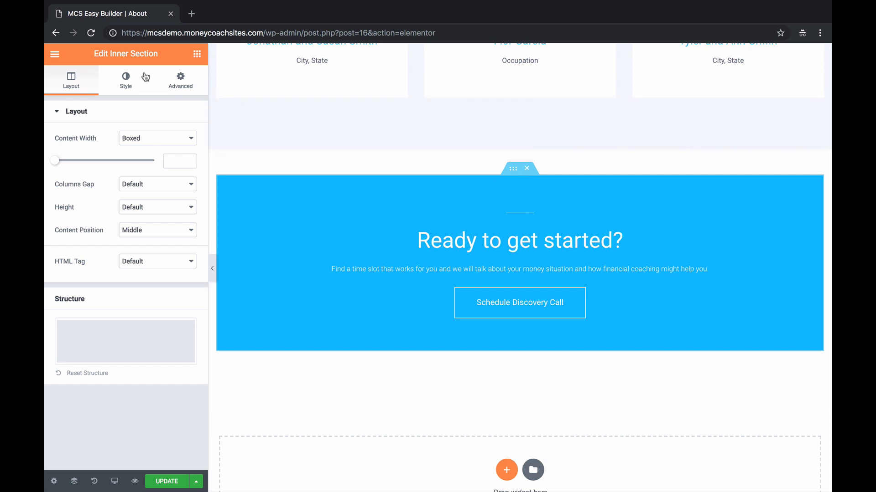
click(128, 78)
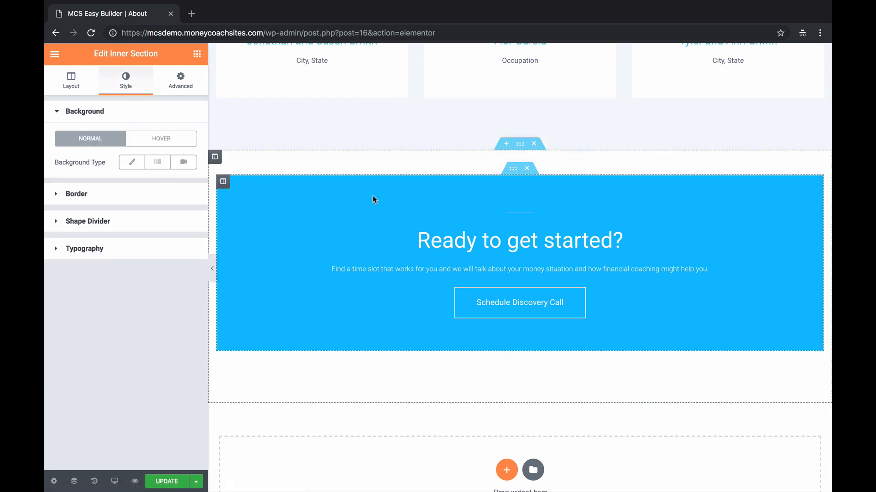
- Set the background color of the "Ready to get started?" column to green #61ce70 and save the About page
click(223, 181)
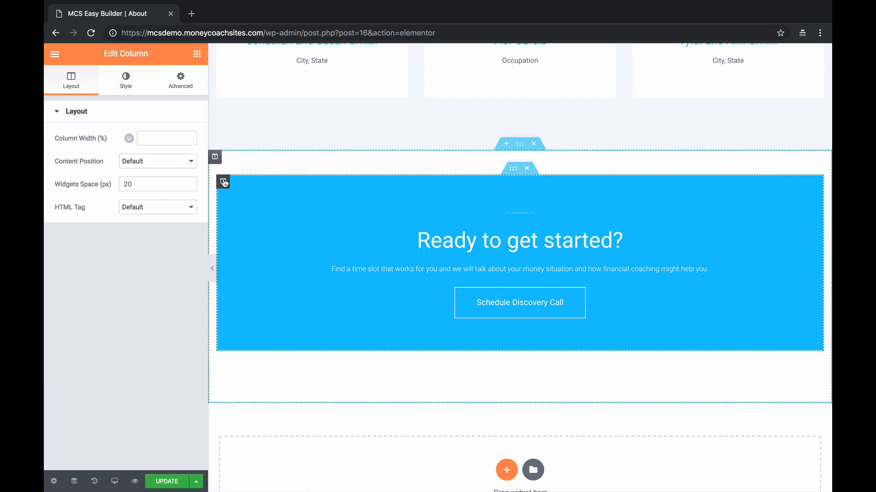
click(128, 81)
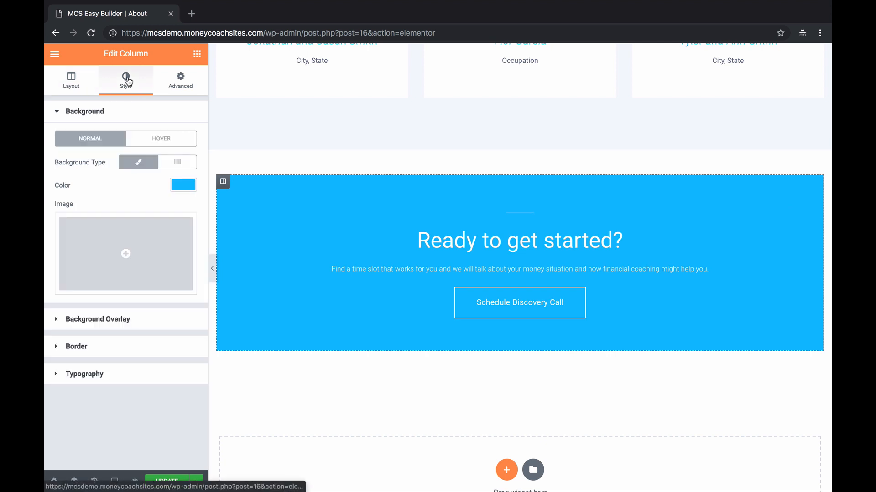
click(182, 184)
click(102, 315)
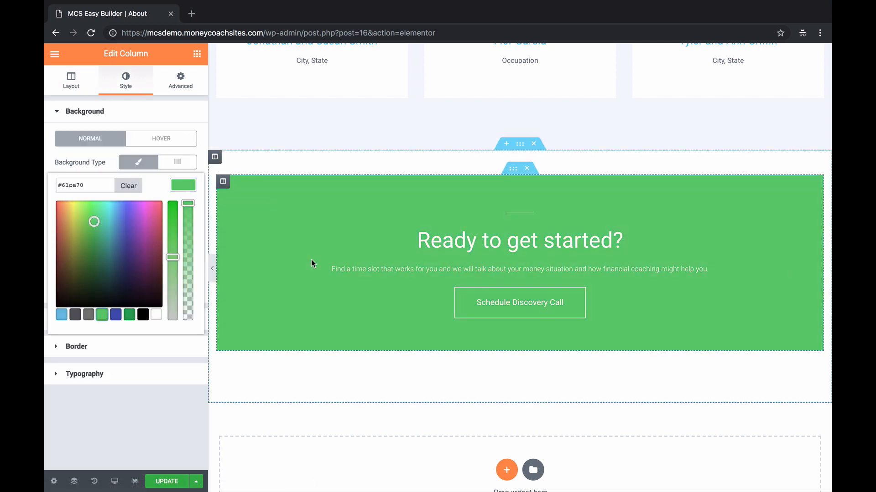
scroll(313, 264, down, 3)
click(166, 481)
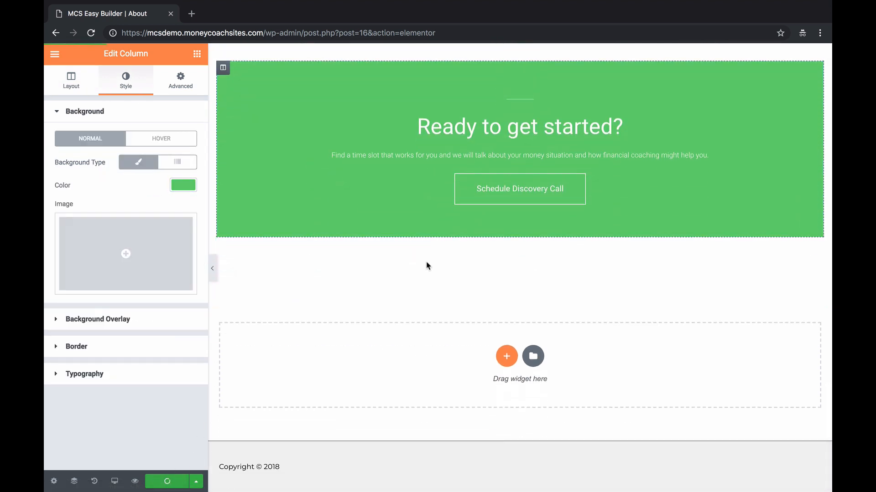
- Return to the published About page and reload it to check the saved changes
scroll(426, 264, up, 15)
scroll(426, 263, up, 3)
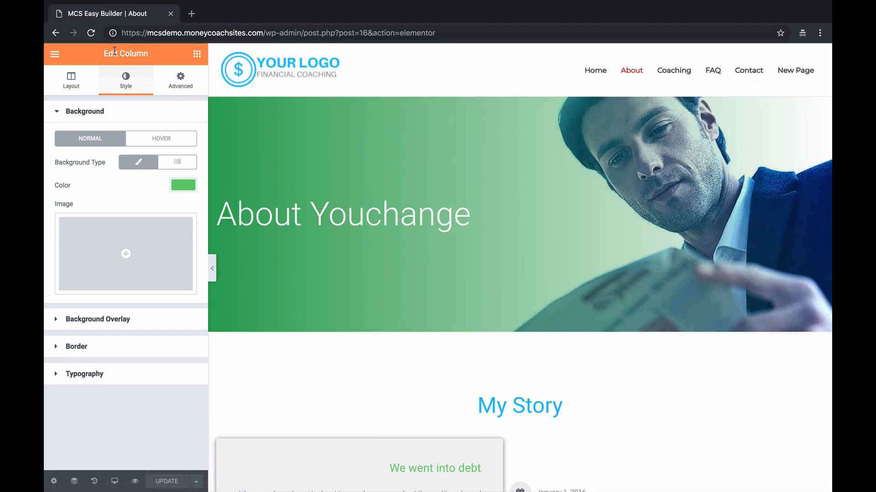
click(53, 33)
click(91, 33)
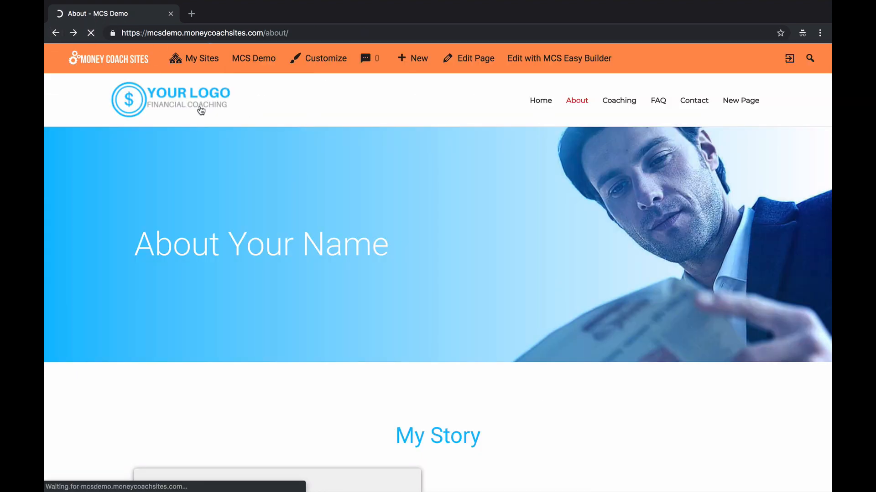
scroll(354, 182, down, 2)
scroll(355, 183, up, 2)
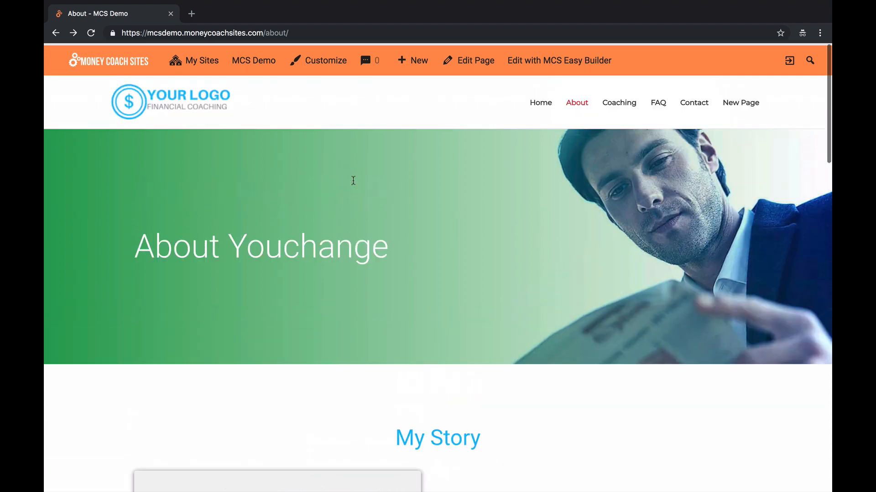
- Open the Coaching page in MCS Easy Builder and replace its banner heading with "Book a call"
click(626, 104)
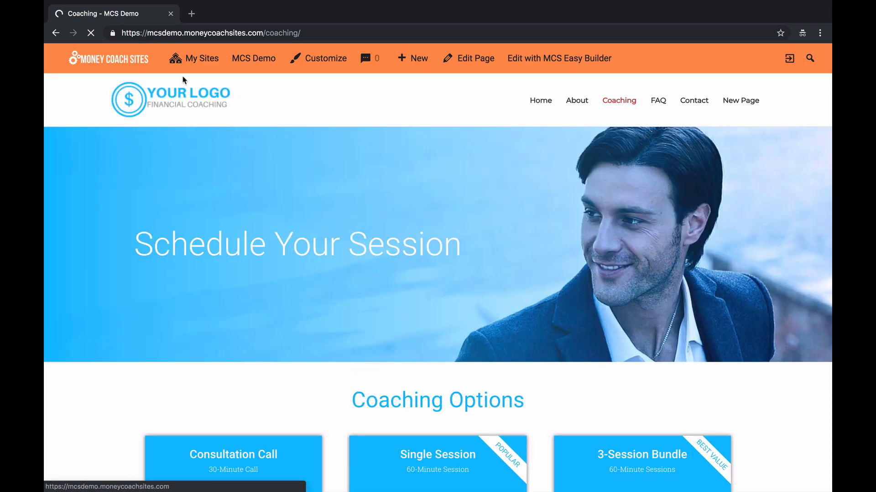
click(526, 60)
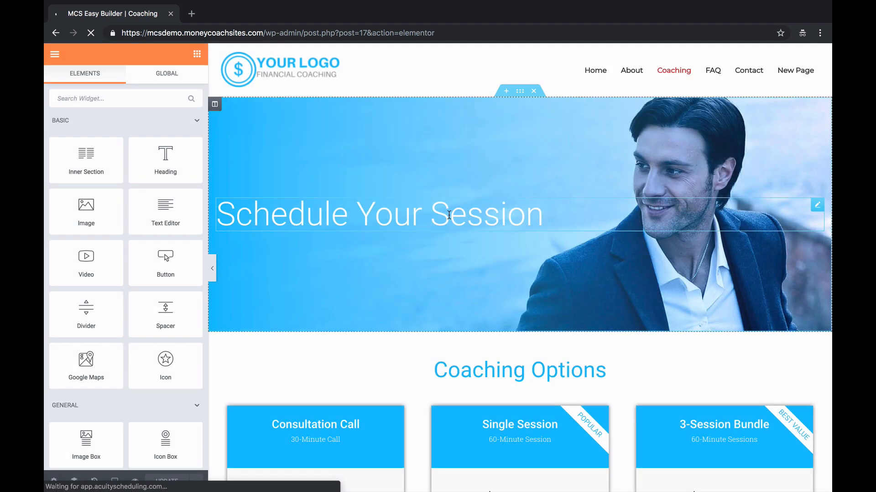
click(527, 211)
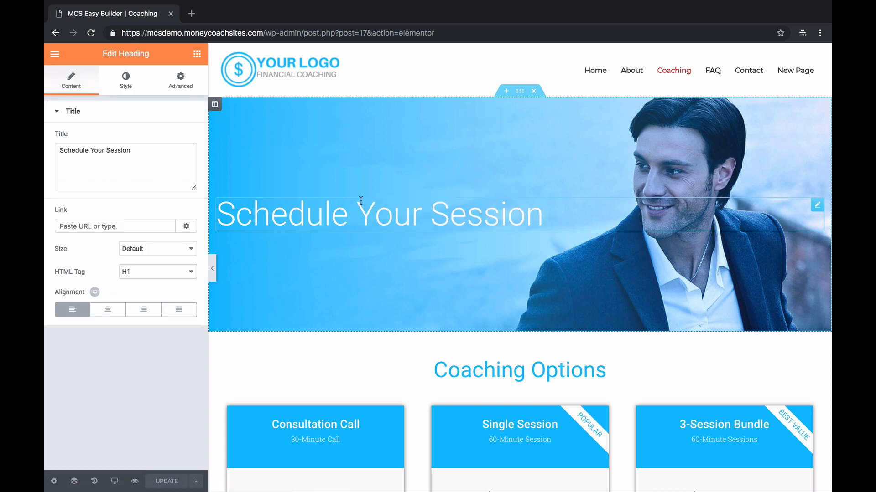
drag(553, 214, 295, 202)
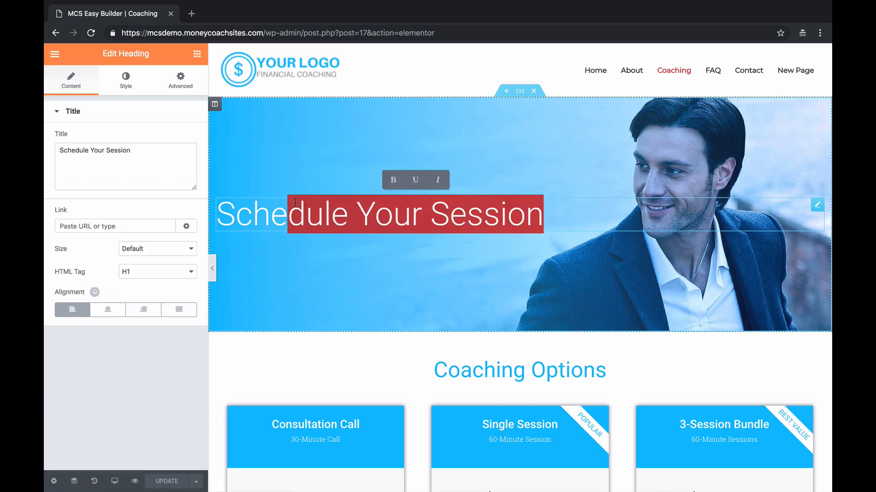
key(BackSpace)
key(BackSpace)
key(BackSpace)
key(BackSpace)
key(BackSpace)
text(Book)
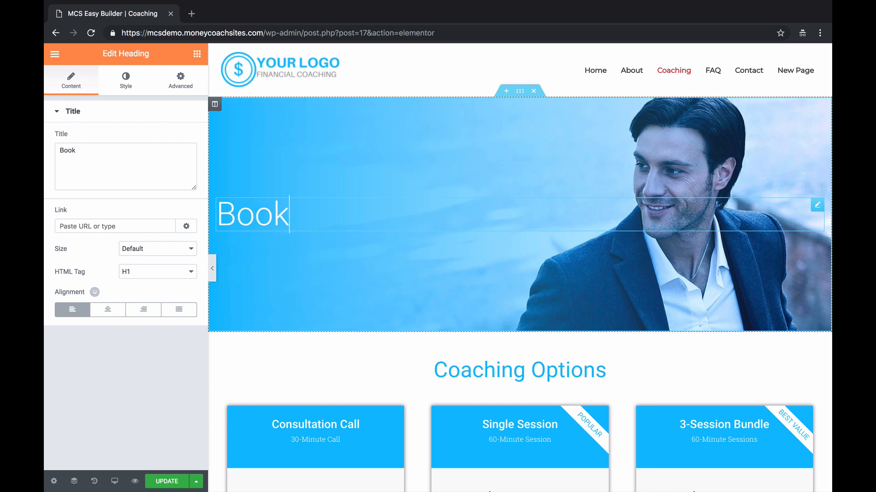
text( a call)
- Look over the Coaching page's pricing boxes and the appointment scheduler below them
scroll(477, 243, down, 1)
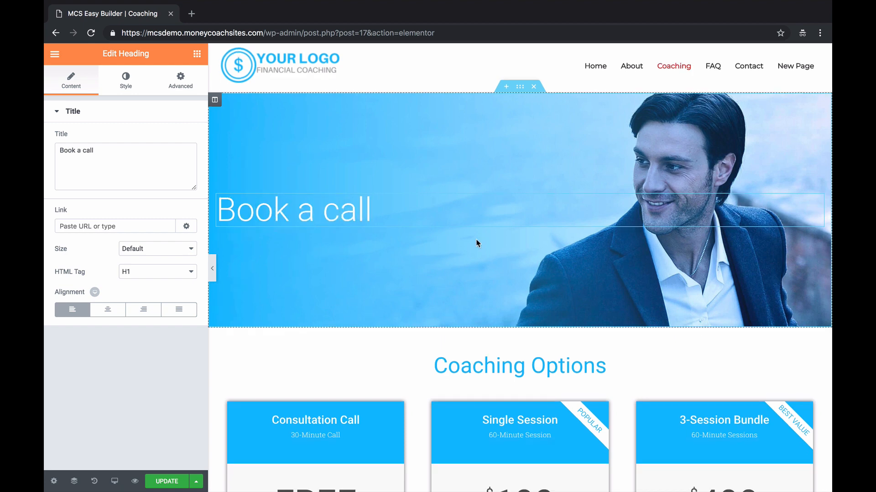
scroll(476, 243, down, 5)
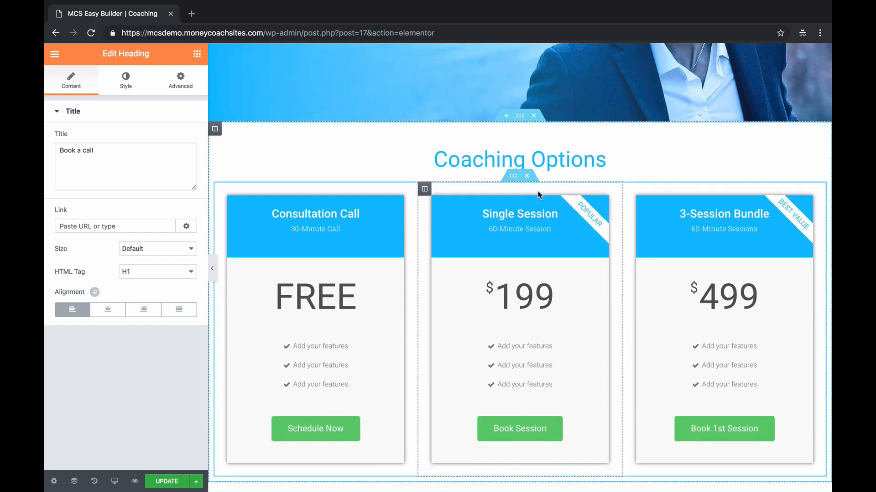
scroll(538, 195, down, 1)
scroll(537, 196, down, 4)
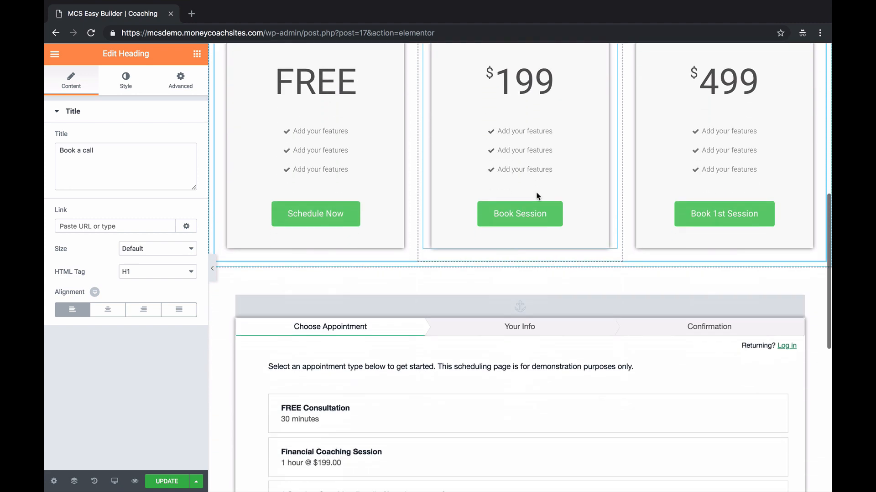
scroll(538, 196, up, 4)
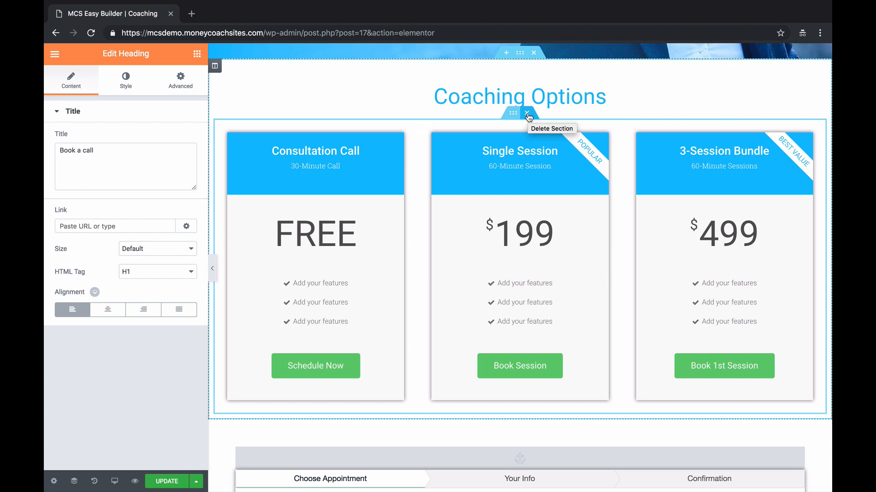
scroll(518, 190, down, 8)
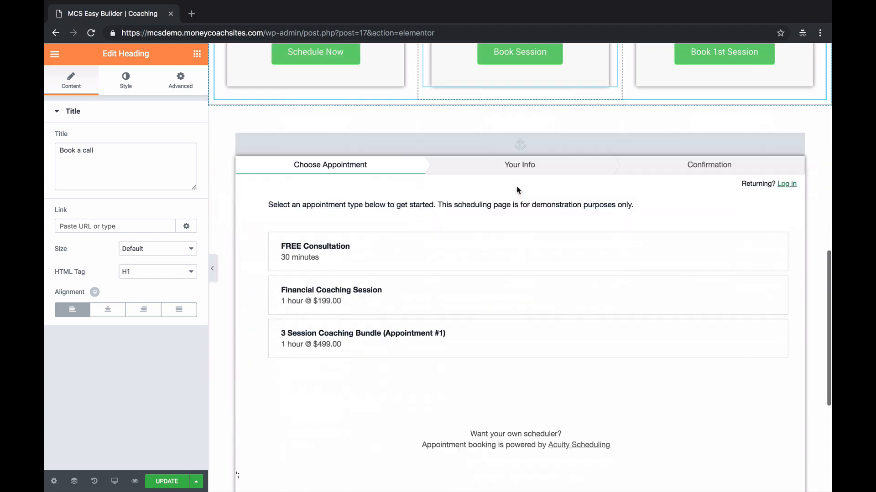
scroll(518, 189, down, 6)
scroll(518, 189, up, 17)
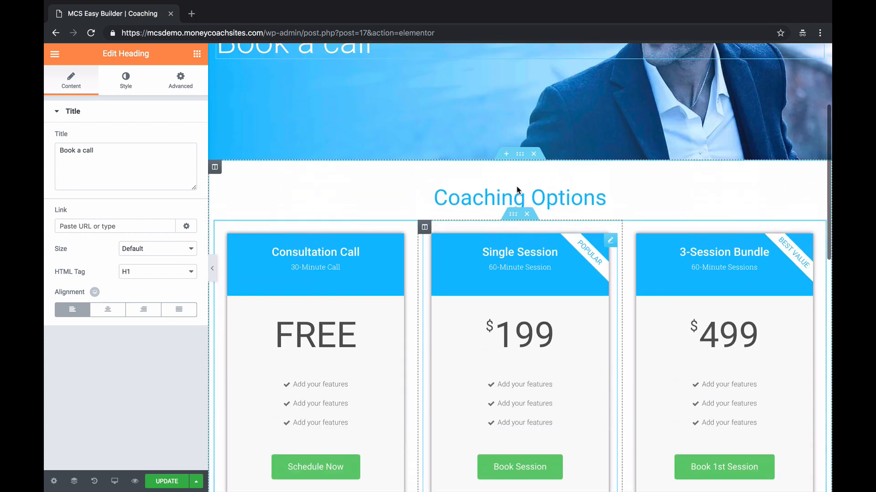
scroll(517, 189, up, 4)
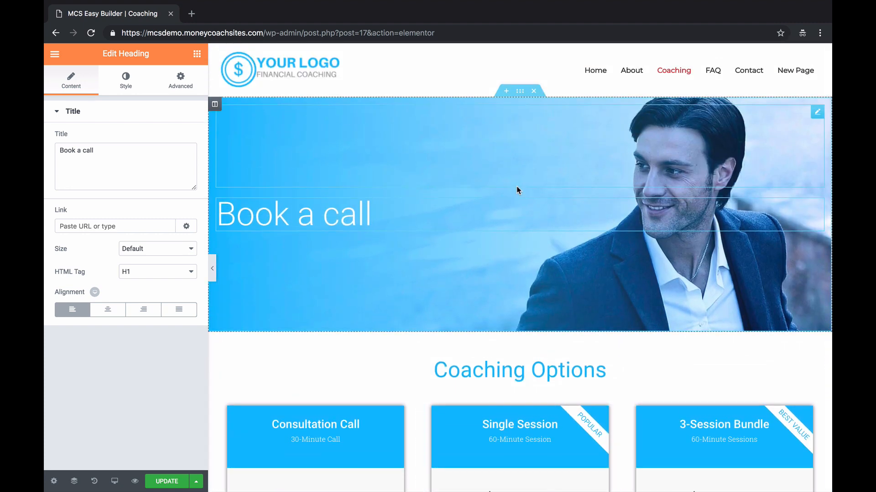
- Open the banner section's background image chooser, close it without choosing a file, and show the background overlay settings
scroll(403, 305, down, 1)
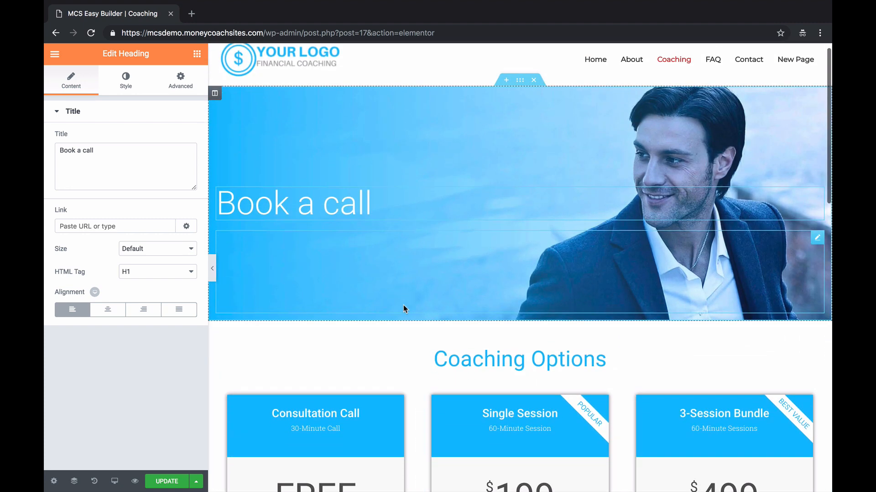
click(520, 80)
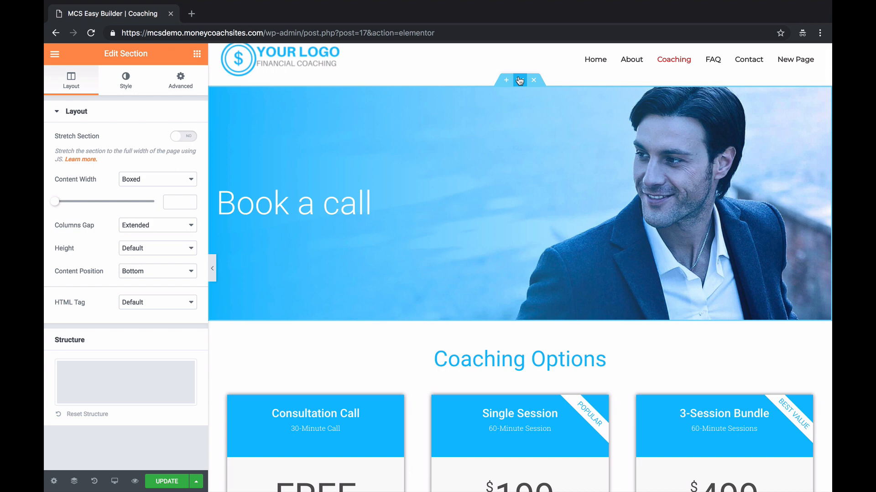
click(126, 80)
click(151, 242)
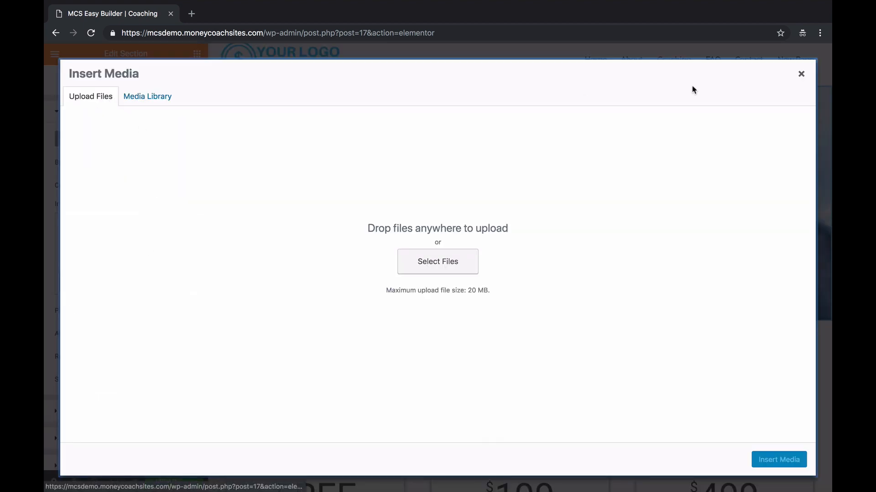
click(800, 74)
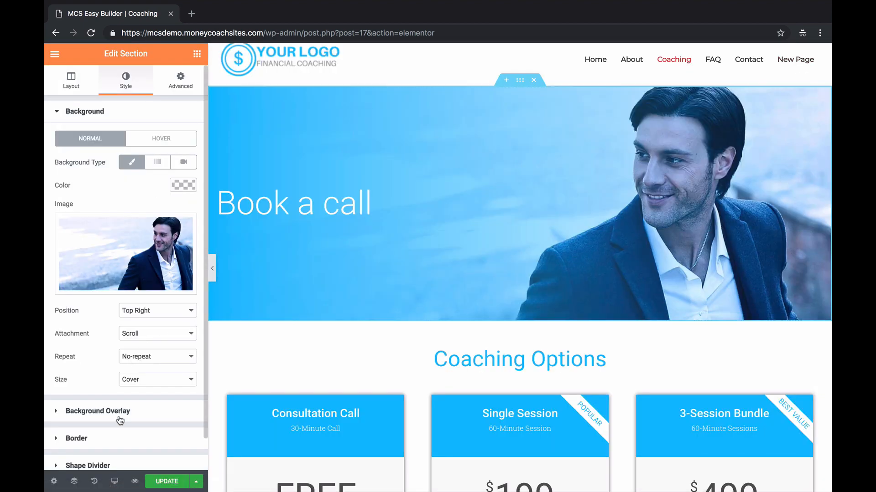
click(121, 412)
- Change the Consultation Call price box's title to "Package Titles" and its description to "describe"
scroll(440, 308, down, 3)
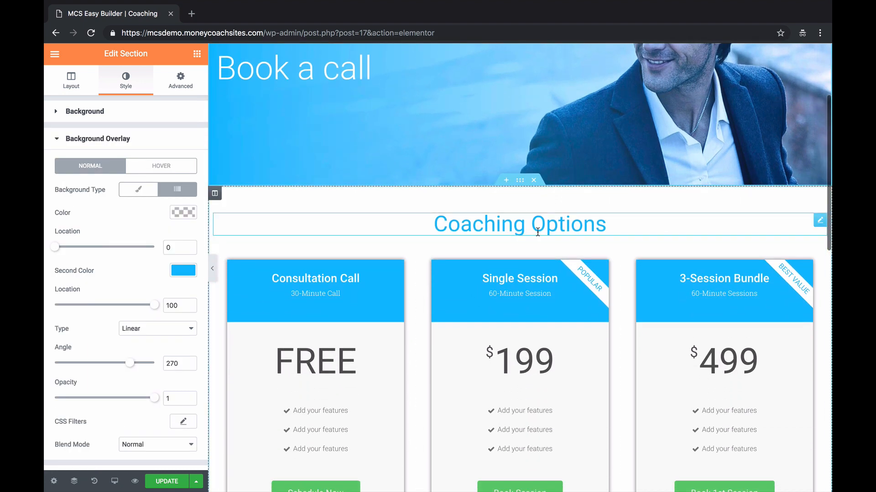
scroll(475, 309, down, 2)
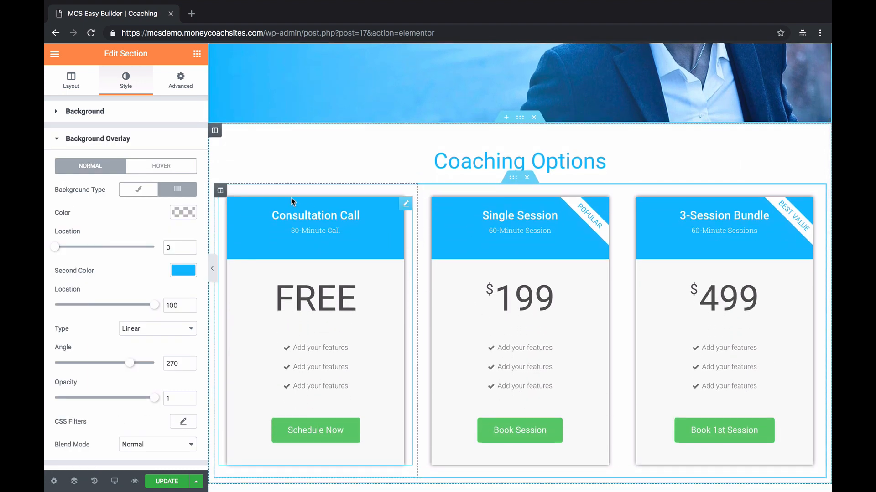
click(406, 204)
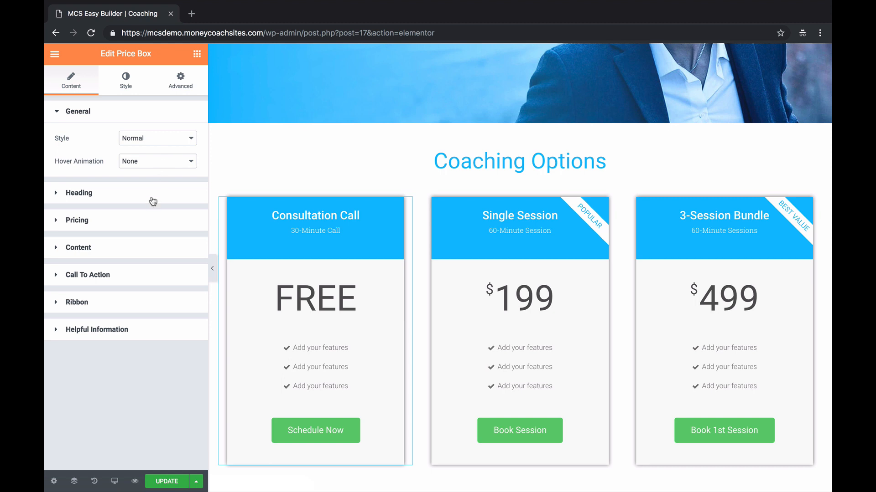
click(153, 201)
drag(181, 166, 81, 160)
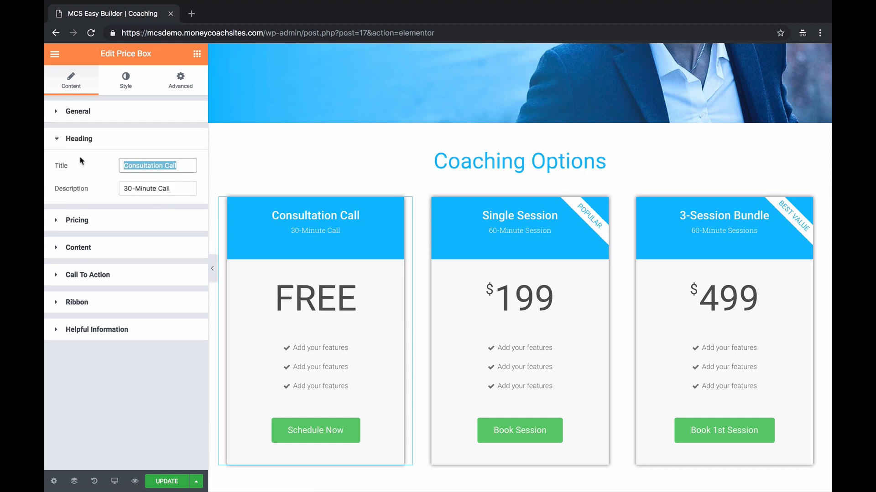
text(Pac)
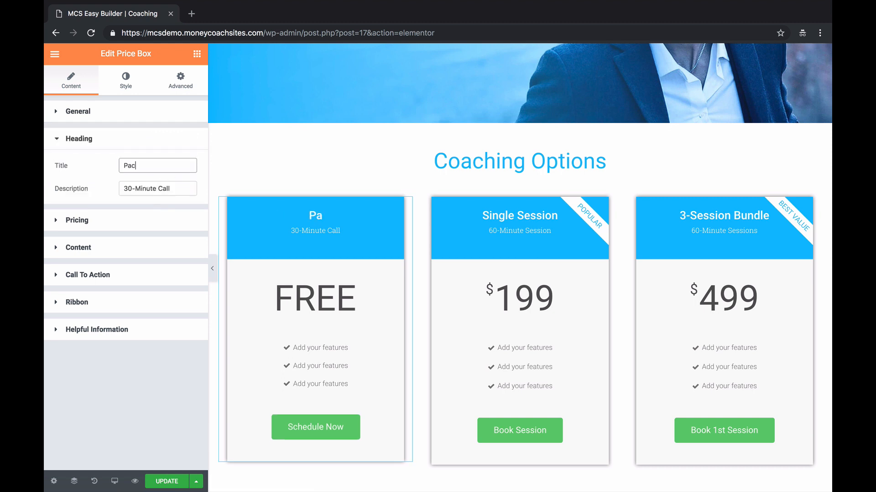
text(kage Titles)
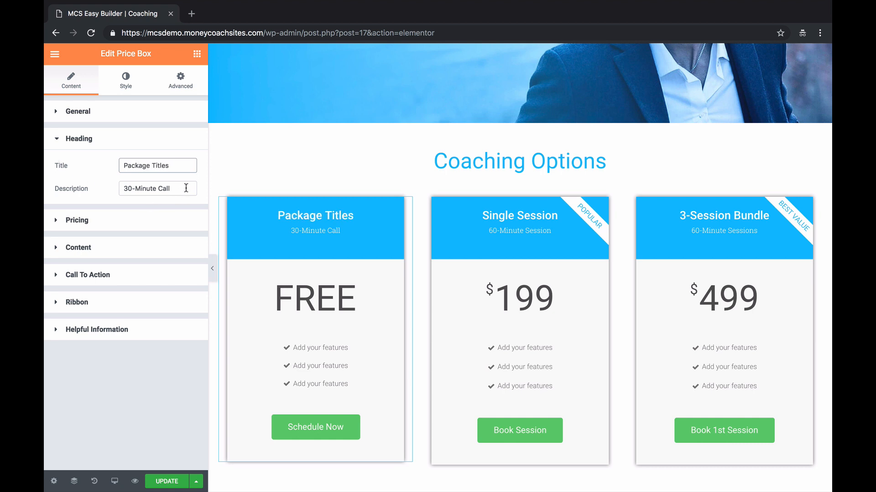
drag(186, 188, 79, 186)
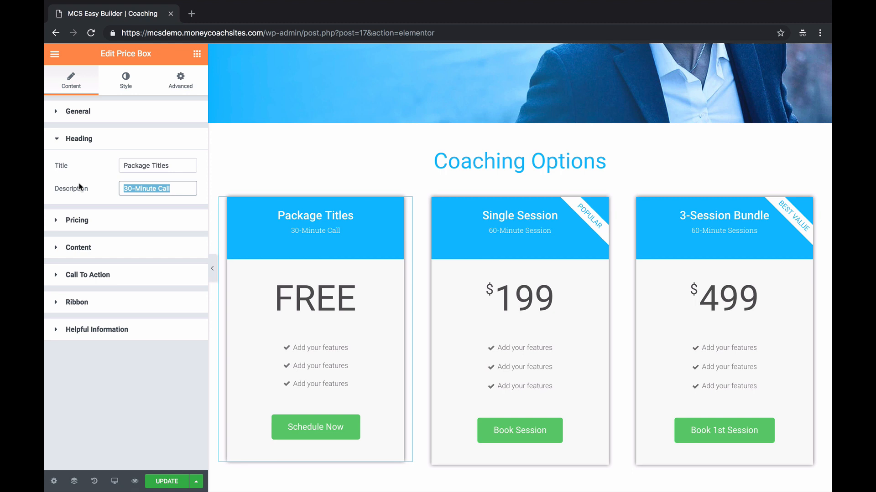
text(des)
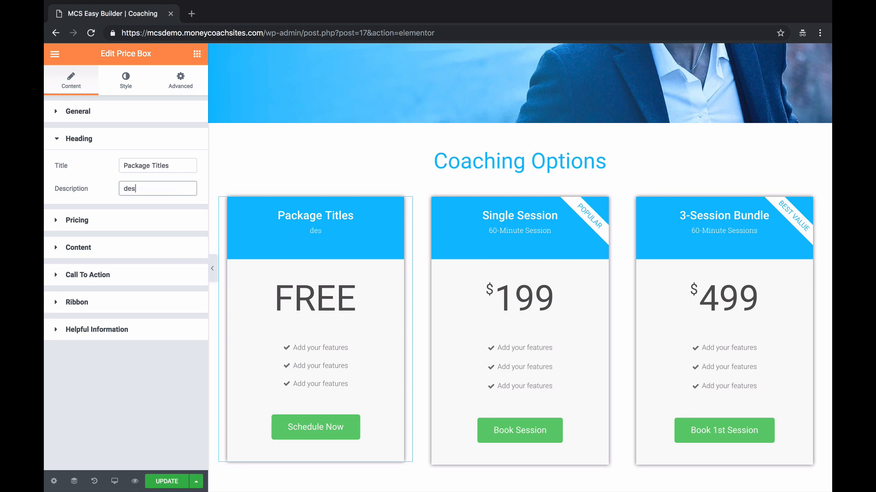
text(cripebe)
- Set the first price box's price to 200 with the $ Dollar currency symbol and the Normal currency format
click(77, 221)
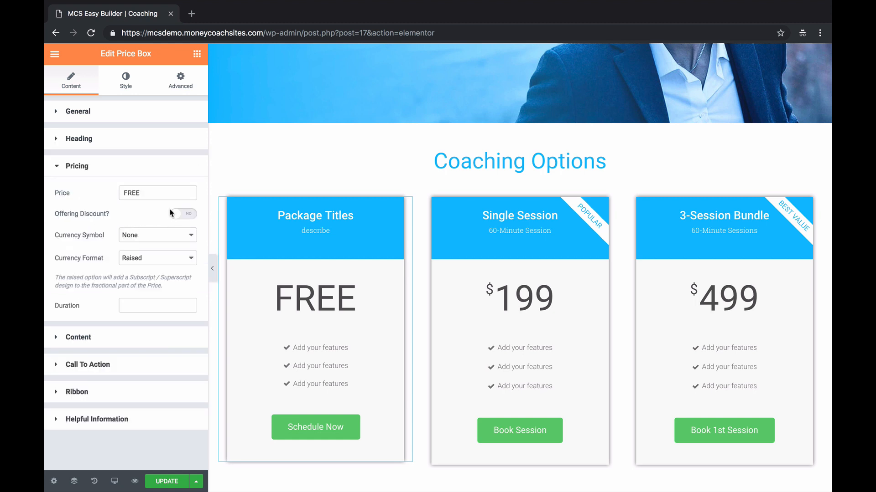
drag(165, 193, 106, 186)
text(200)
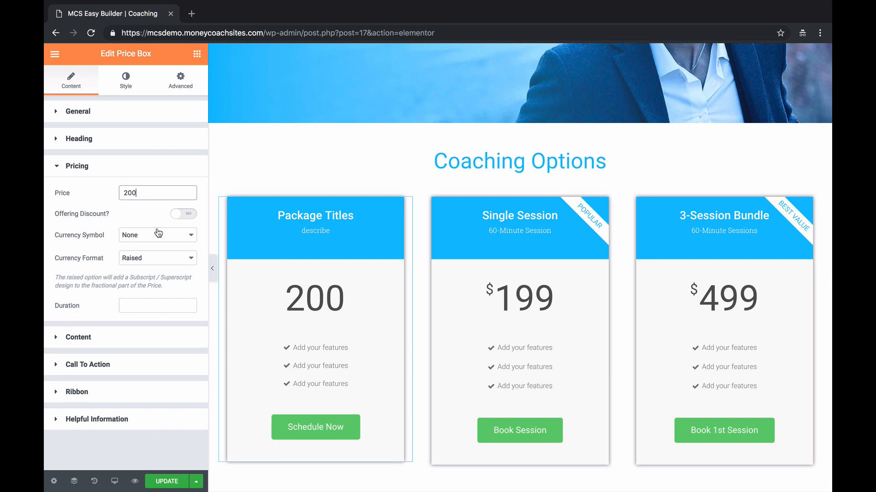
click(158, 233)
click(154, 245)
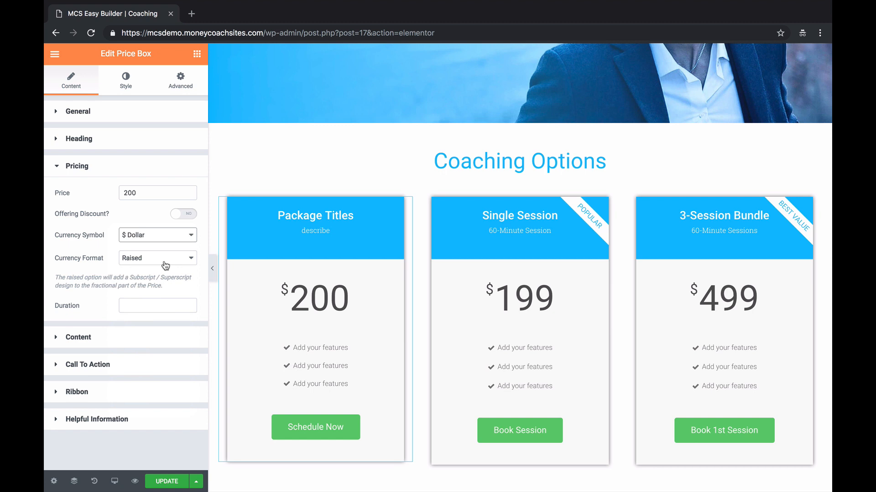
click(165, 266)
click(161, 271)
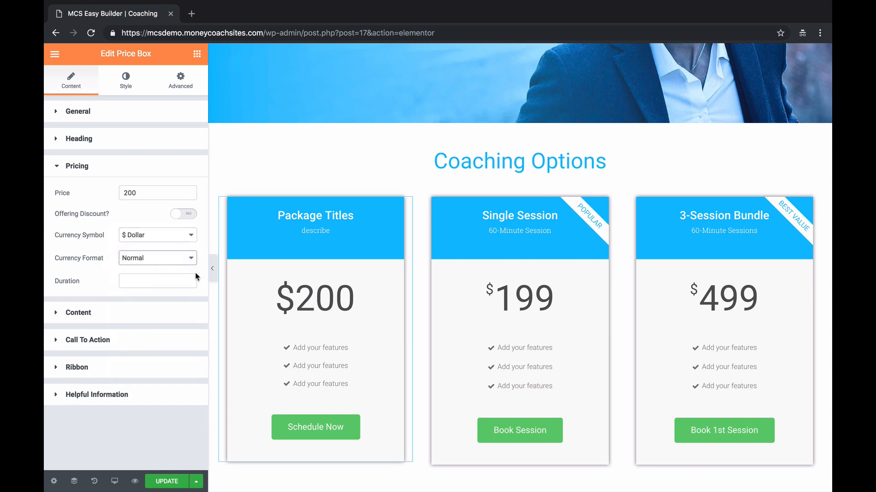
- Change the first feature item's text to "CHange this" and its icon to circle-o in the first price box
click(158, 318)
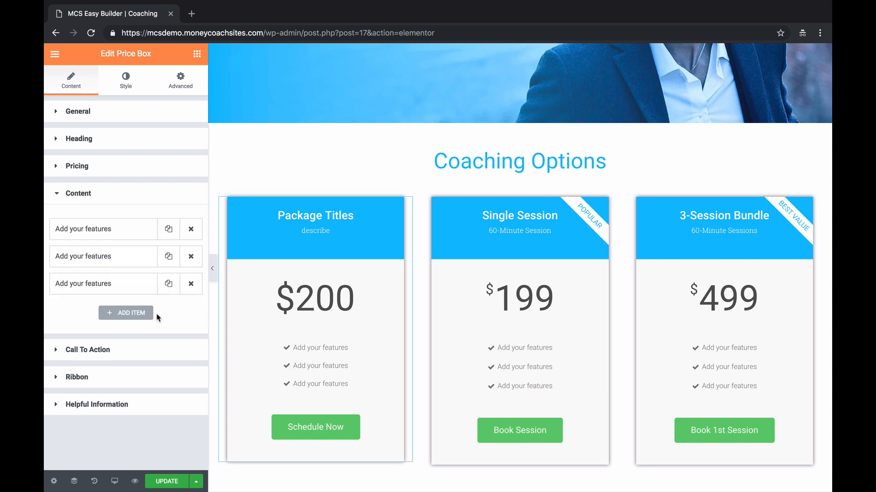
click(138, 231)
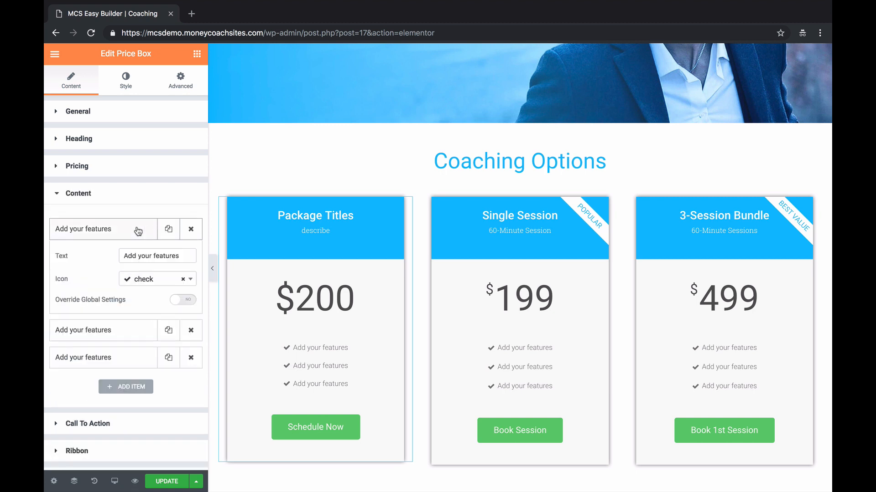
drag(181, 256, 71, 256)
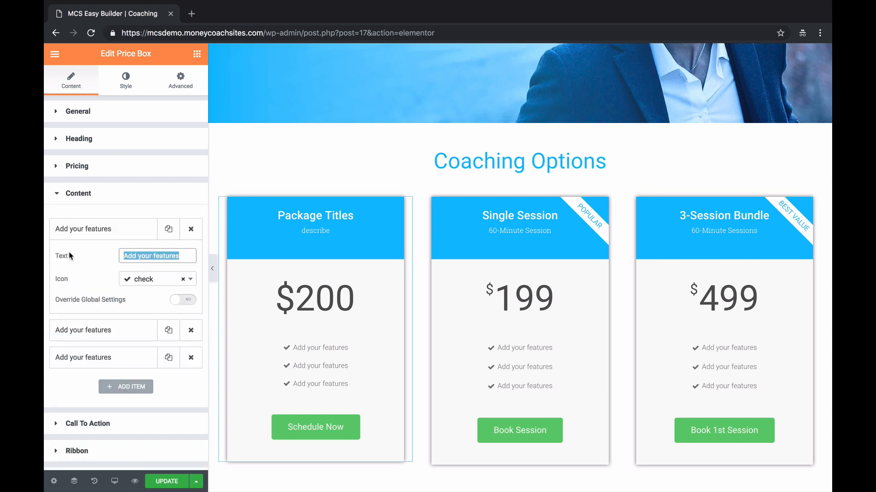
text(CHange this)
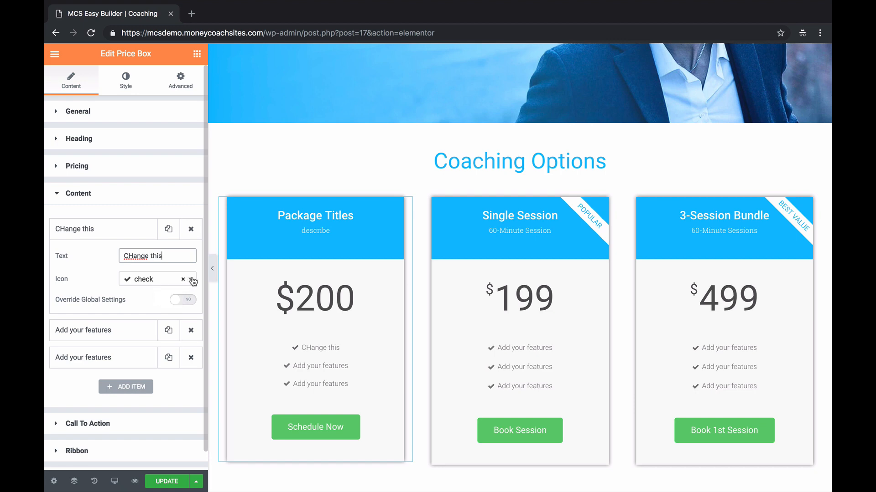
click(190, 279)
scroll(144, 345, down, 4)
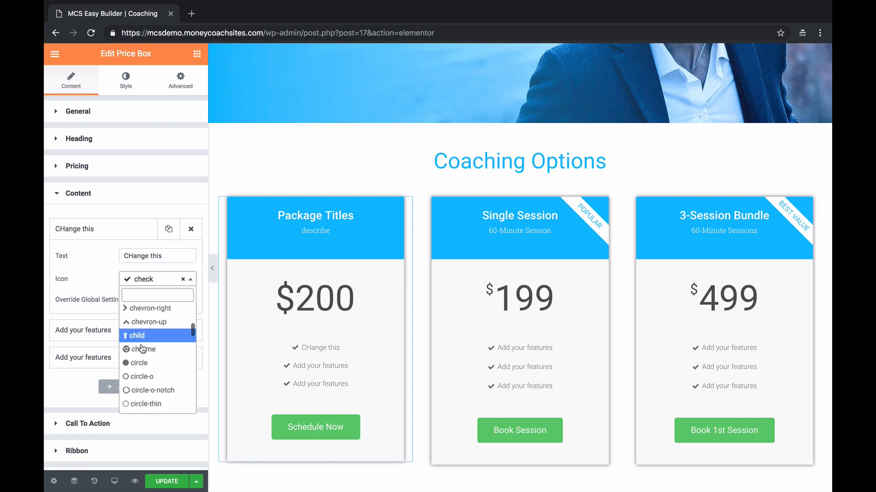
scroll(145, 344, down, 2)
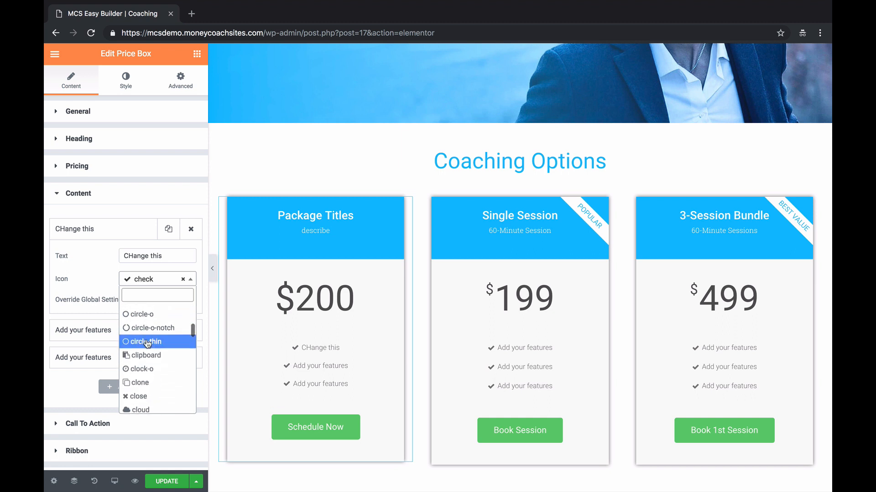
click(147, 337)
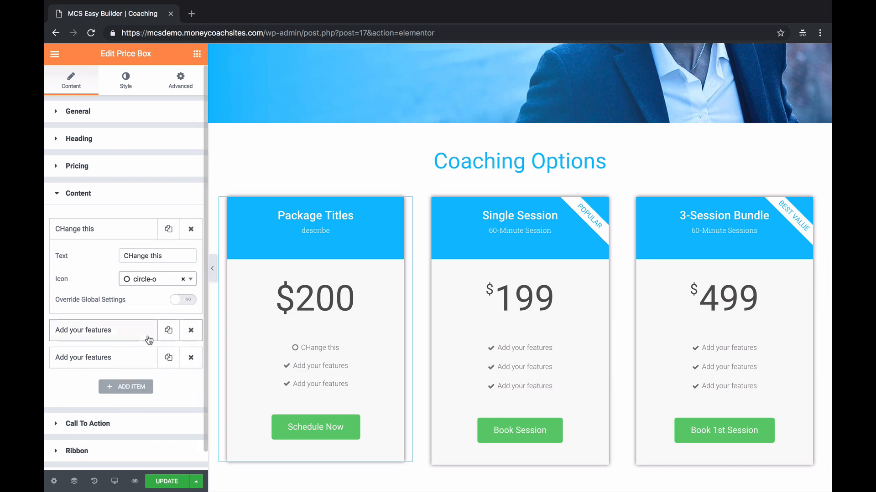
- Delete the second feature item of the first price box and duplicate the remaining "Add your features" item
scroll(149, 340, down, 1)
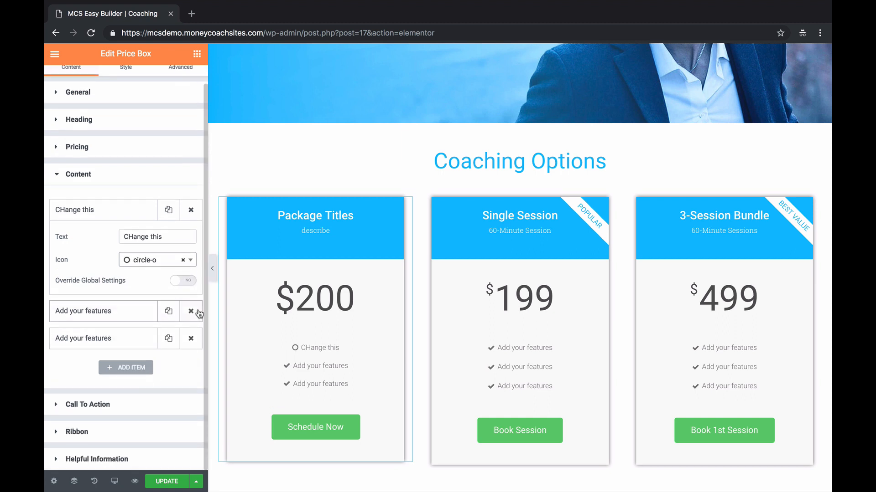
click(191, 312)
key(ctrl+z)
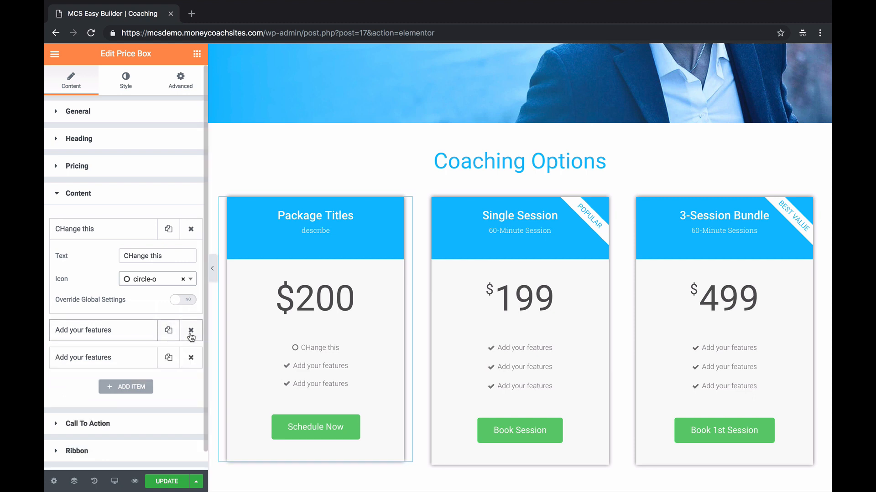
click(191, 331)
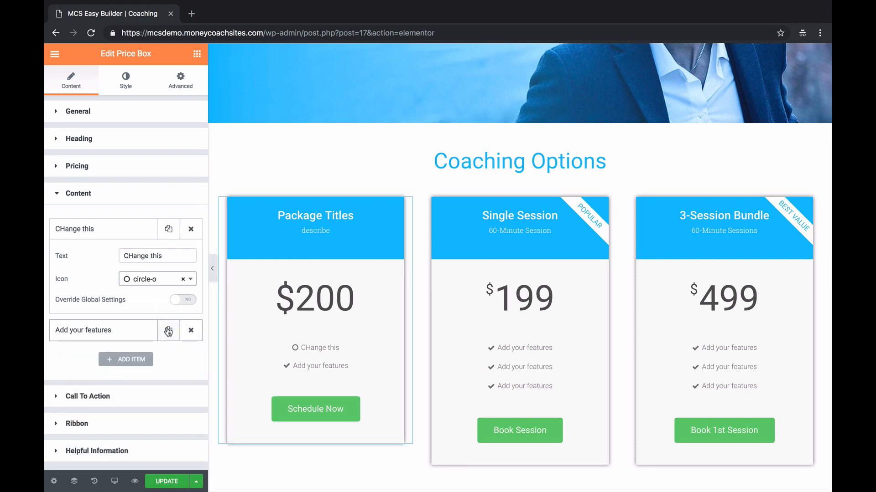
click(169, 331)
- Review the first price box's call-to-action text and link, and open the menu anchor above the appointment scheduler to see its ID
scroll(168, 332, down, 1)
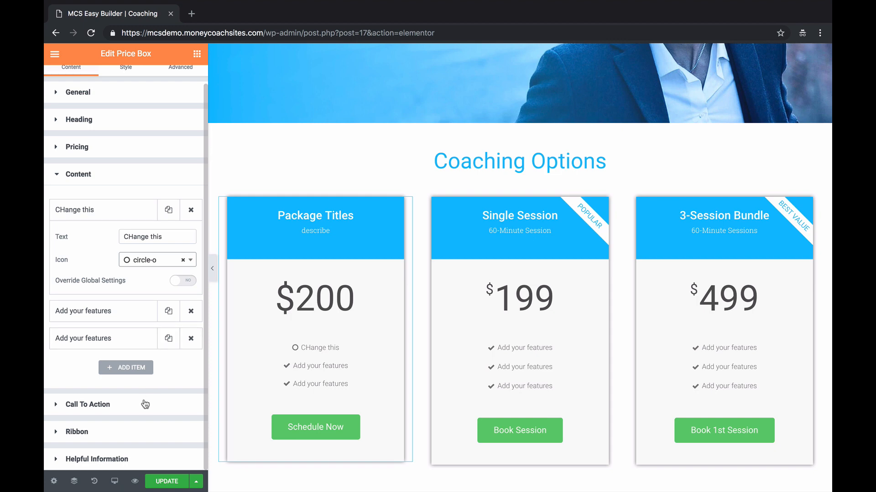
click(145, 405)
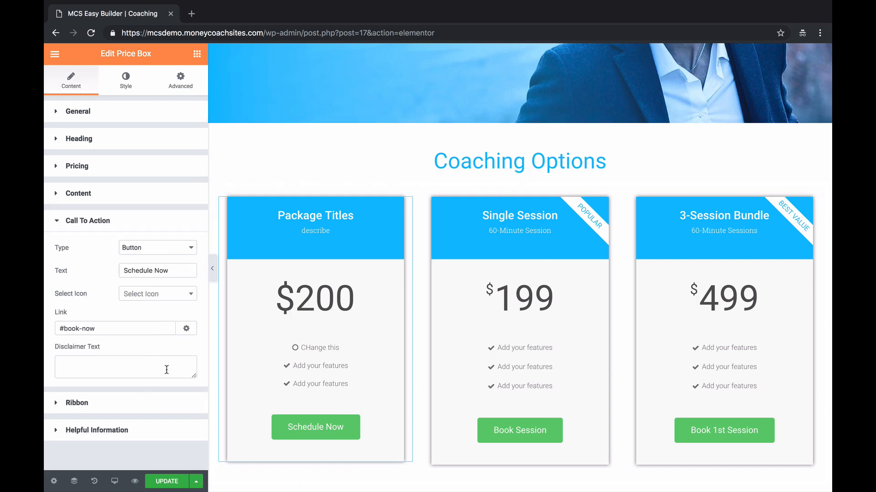
drag(173, 269, 67, 269)
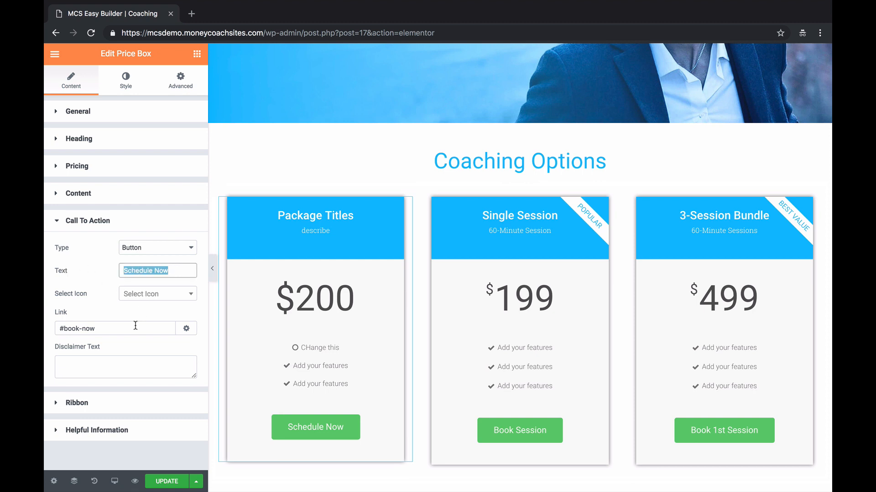
drag(136, 325, 46, 328)
scroll(247, 345, down, 5)
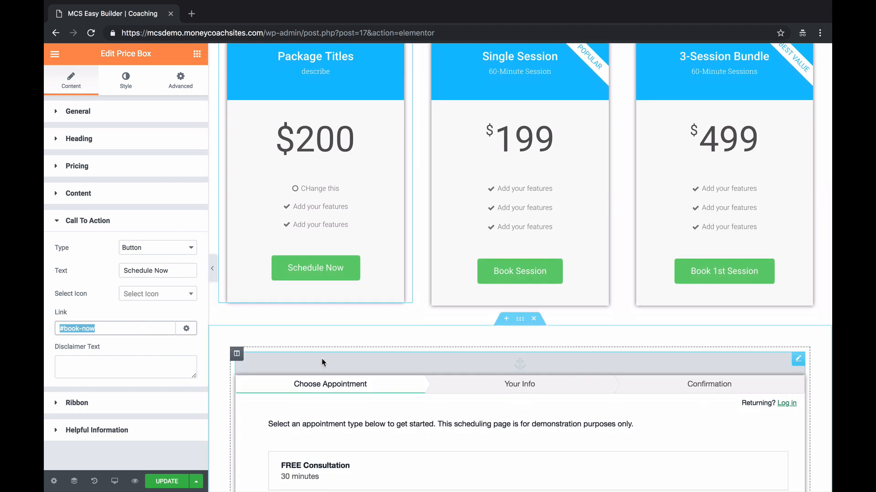
click(395, 363)
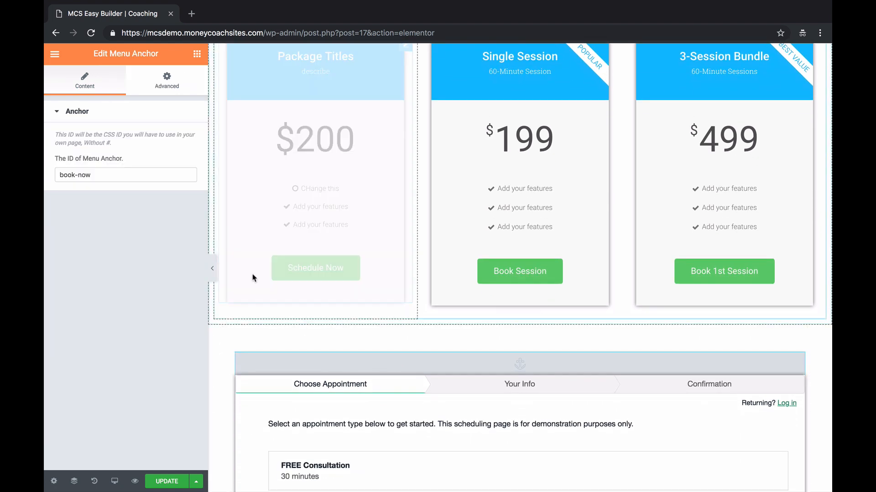
- Try the Corner, Circular and Flag ribbon styles on the first price box, and set its ribbon style back to None
click(359, 251)
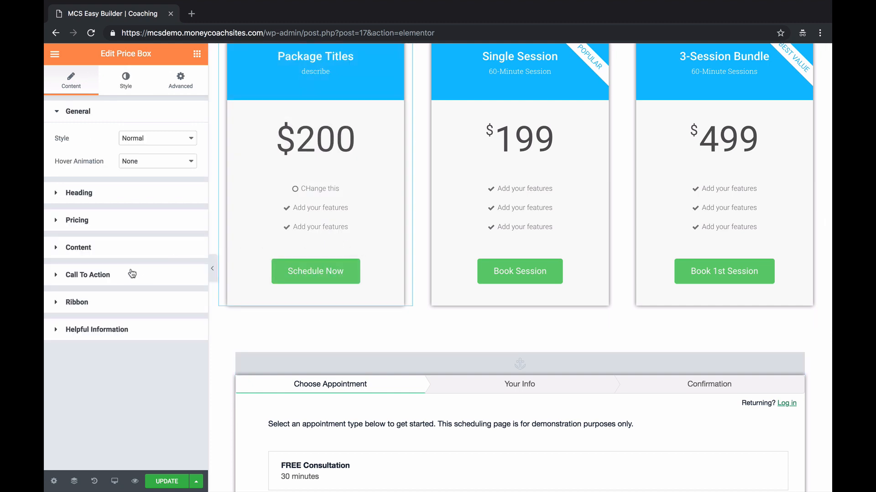
click(121, 302)
scroll(463, 205, up, 3)
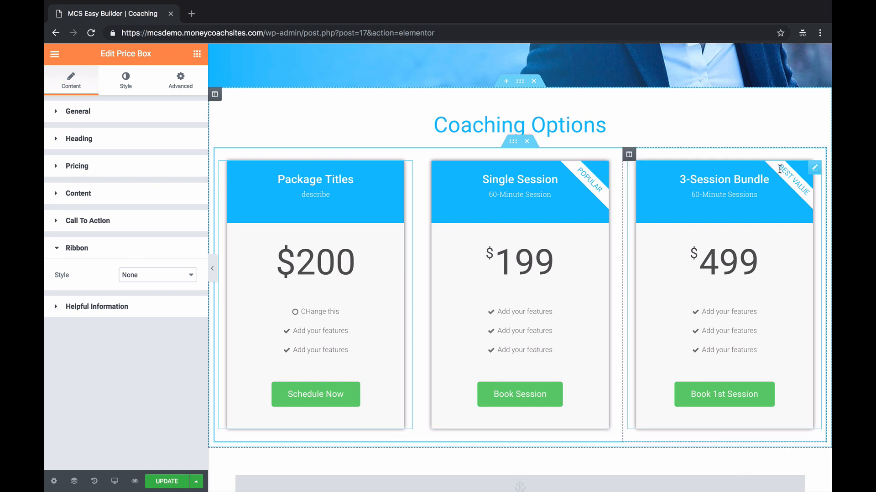
click(174, 275)
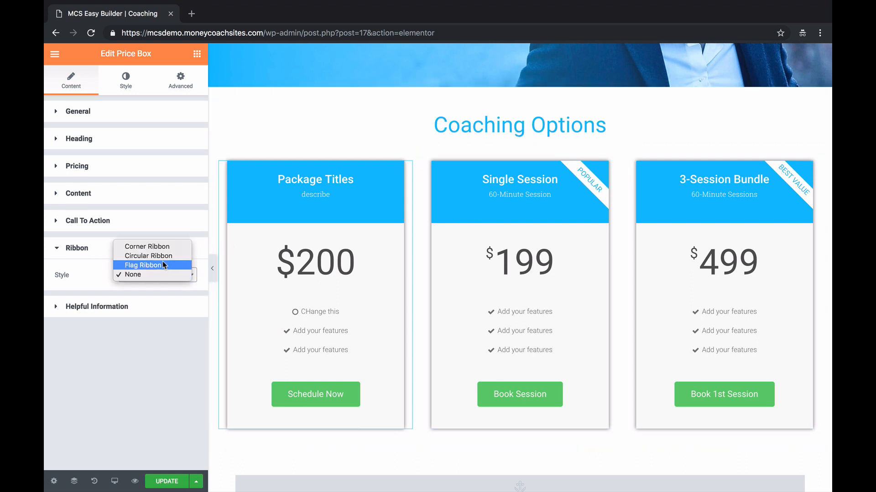
click(165, 249)
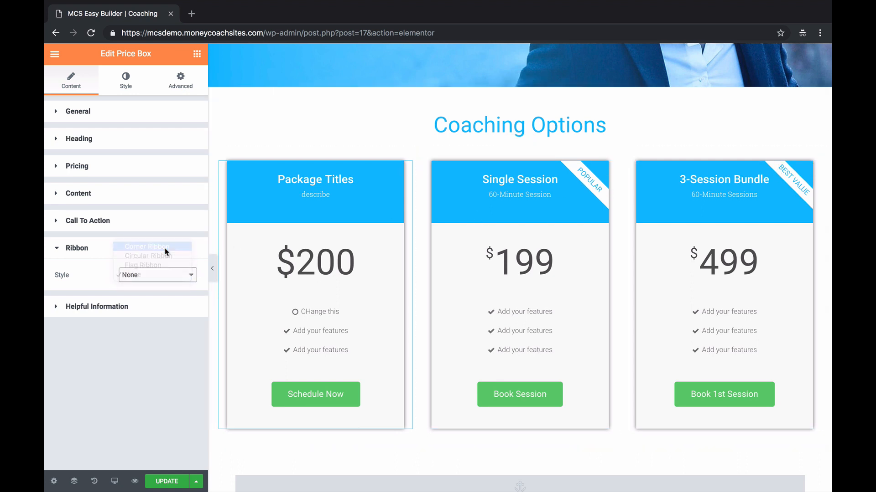
click(183, 280)
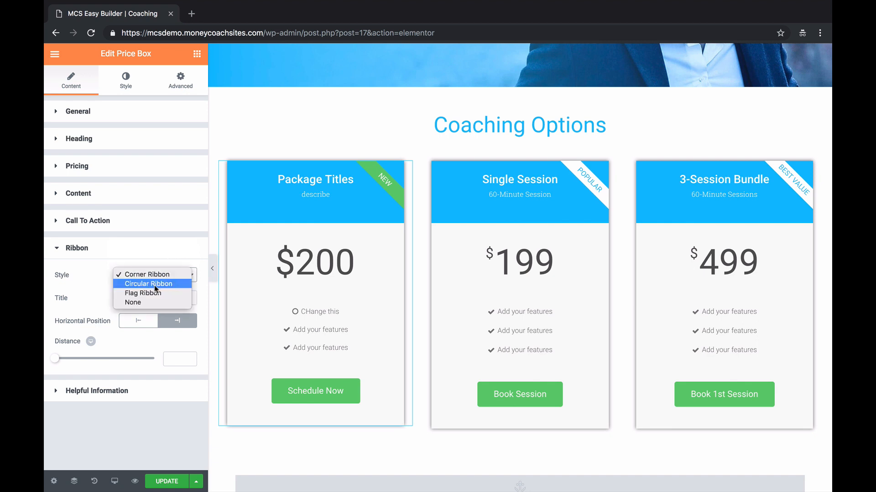
click(153, 284)
click(162, 281)
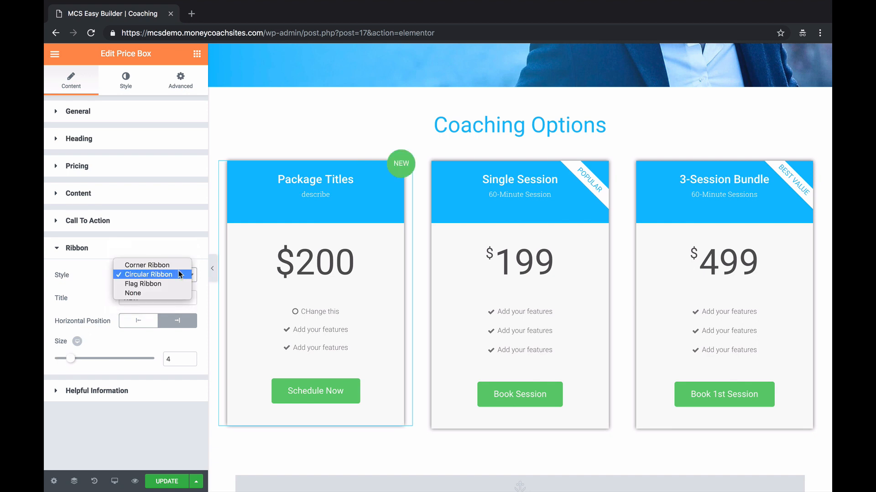
click(153, 285)
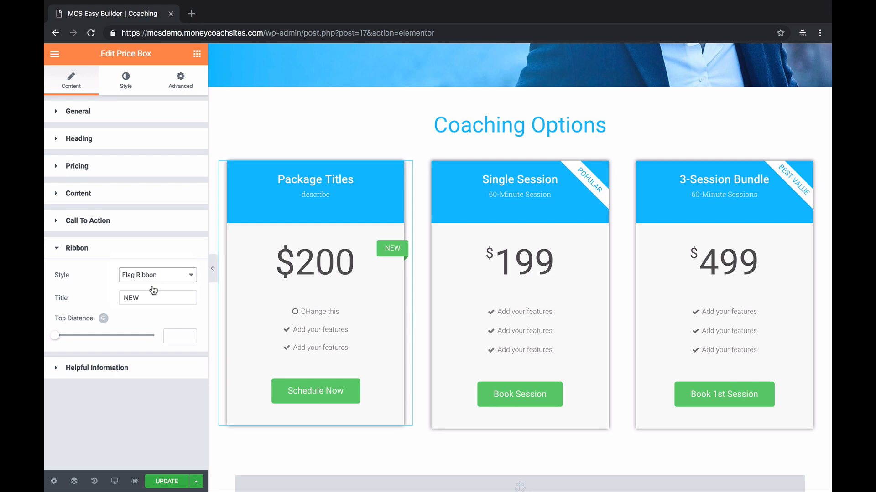
click(188, 280)
click(150, 289)
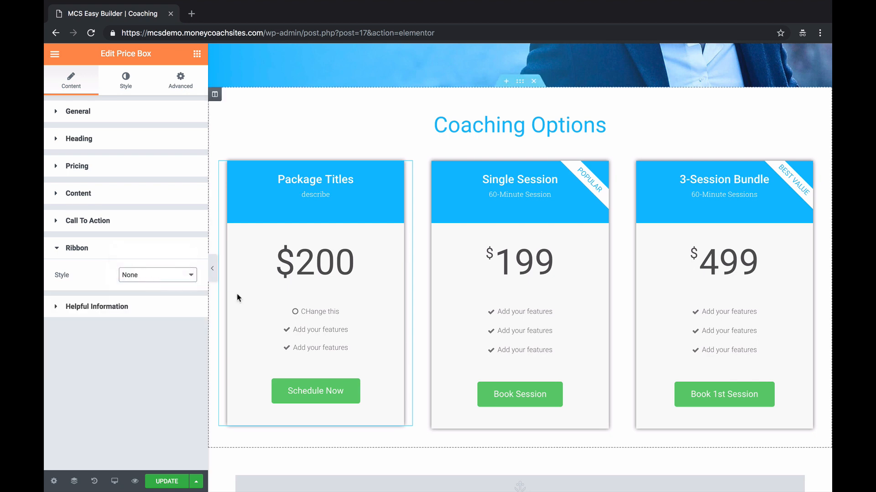
- Review the Helpful Information links of the first price box
scroll(250, 302, down, 1)
click(156, 307)
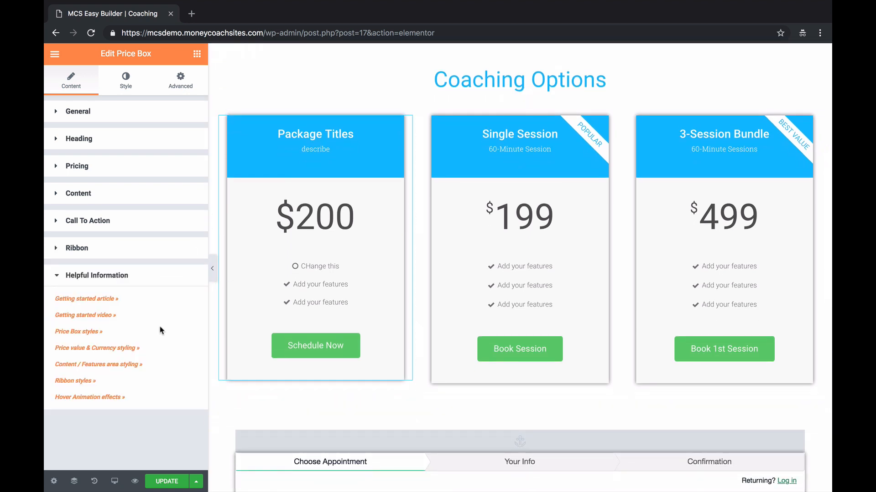
click(132, 279)
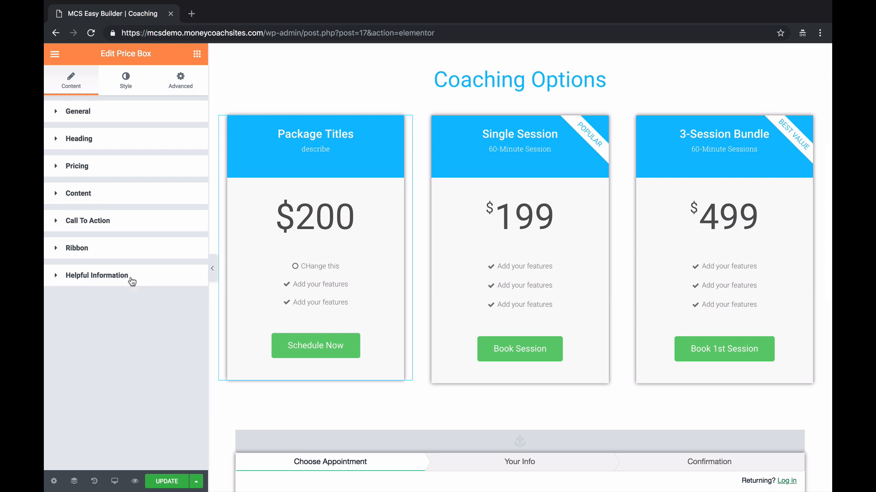
- Set the heading background color of the first price box to the light green palette swatch
click(134, 93)
click(183, 136)
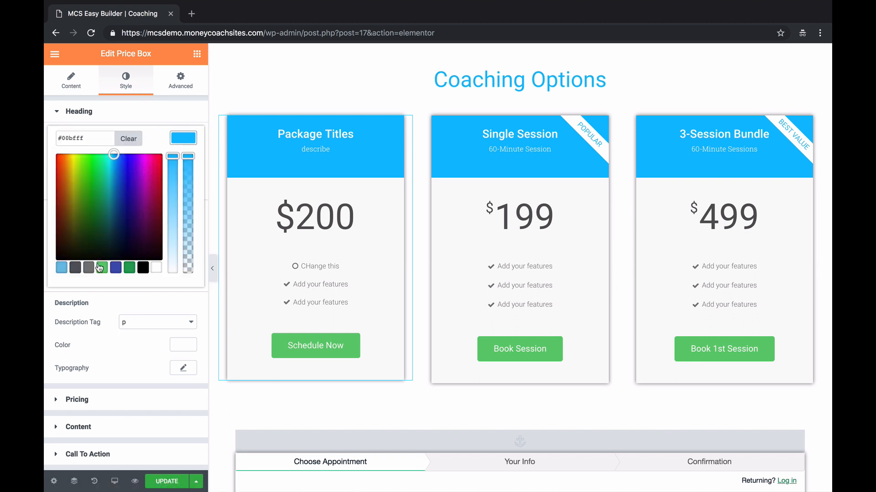
click(101, 268)
click(181, 139)
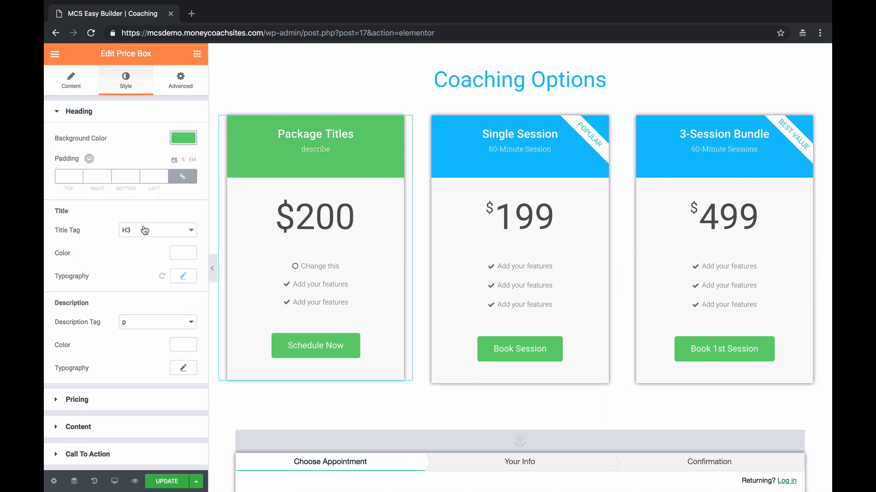
- Review the Pricing and Content style settings of the first price box
click(110, 401)
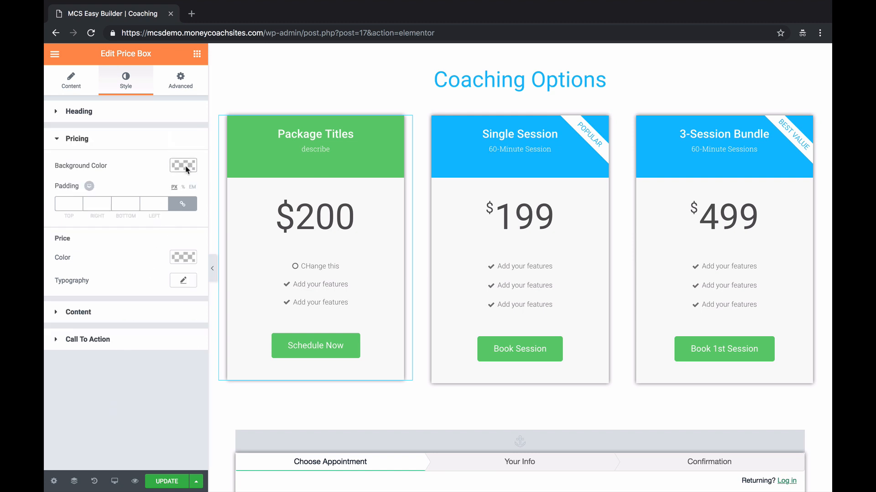
click(135, 318)
scroll(135, 318, down, 2)
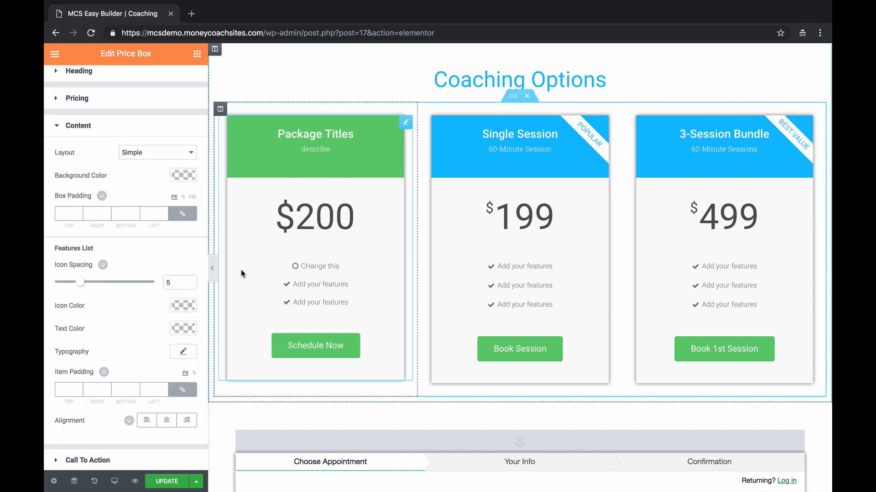
click(90, 127)
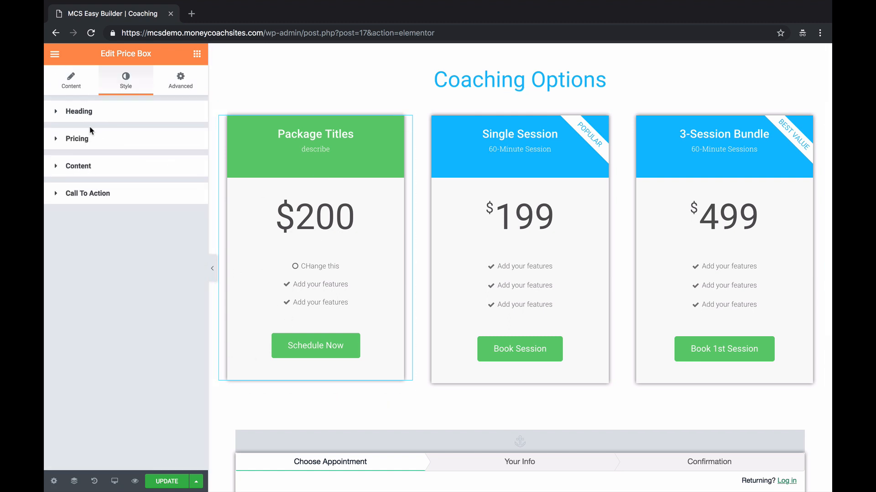
- Set the normal background color of the first price box's Schedule Now button to the blue swatch #4054b2
click(98, 194)
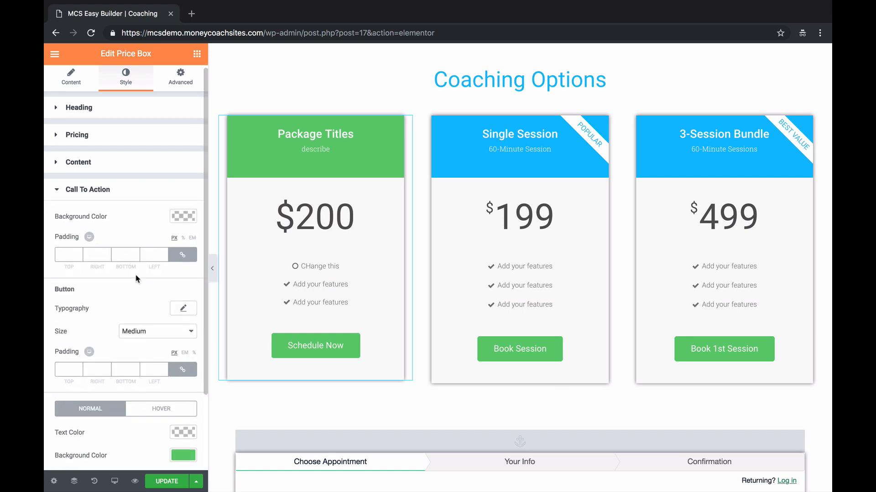
scroll(141, 287, down, 3)
scroll(137, 278, down, 1)
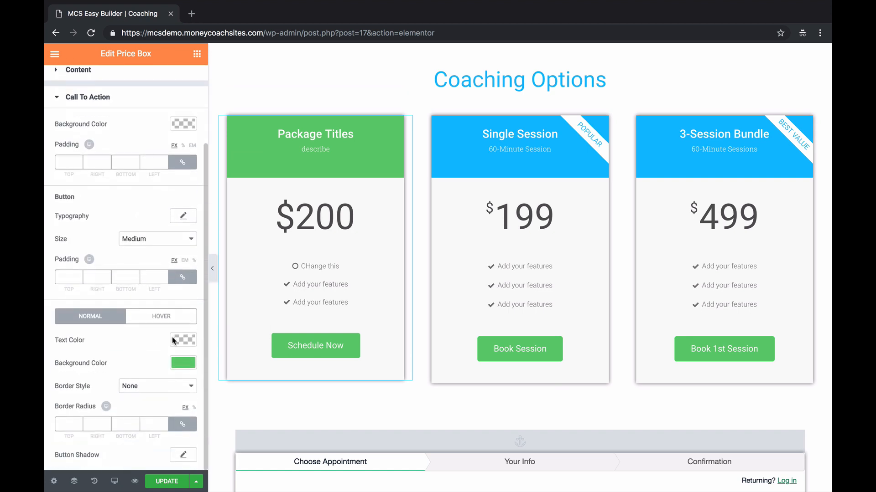
click(179, 363)
scroll(146, 392, down, 2)
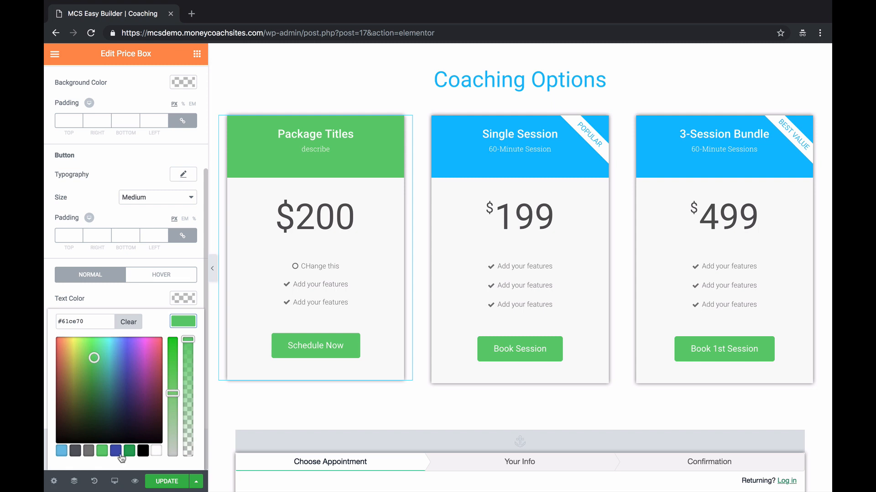
click(120, 454)
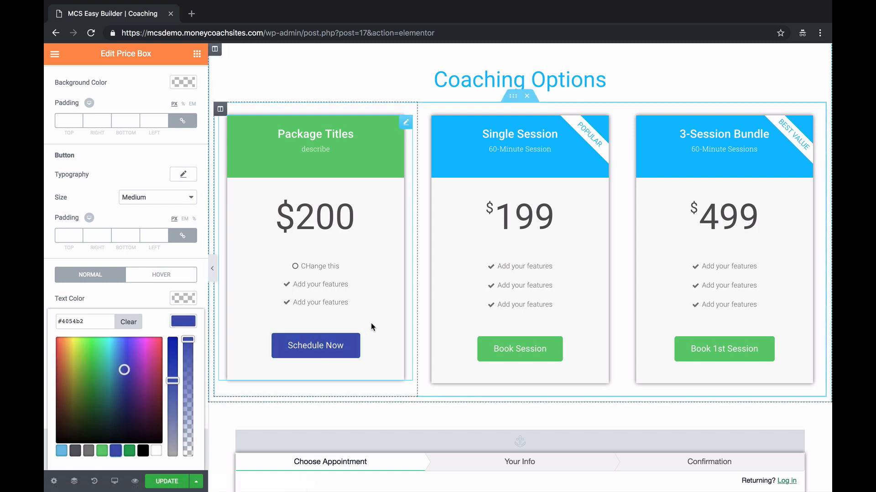
- Check the ID of the menu anchor above the appointment scheduler, and open the scheduler's HTML widget to see its embed code
scroll(370, 327, down, 8)
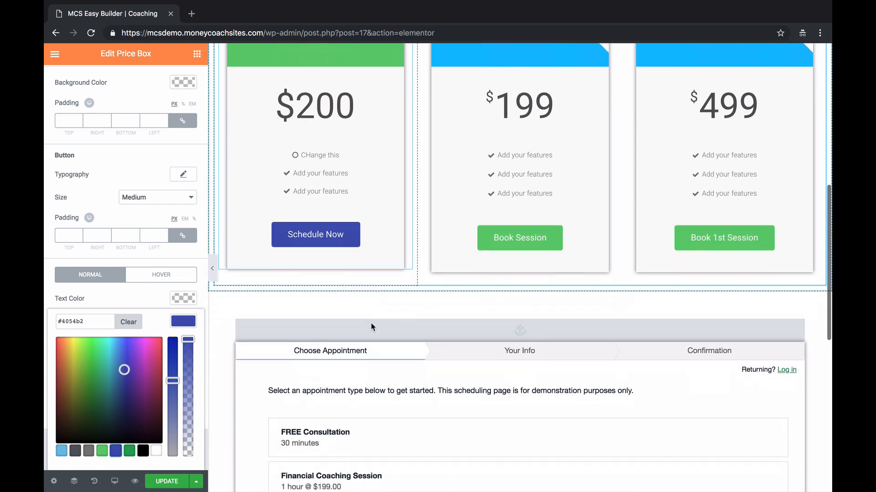
scroll(371, 327, up, 3)
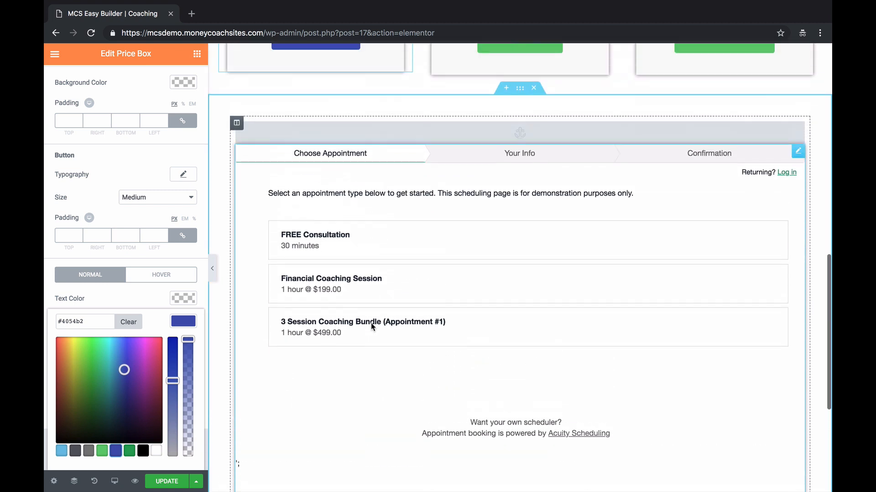
click(538, 138)
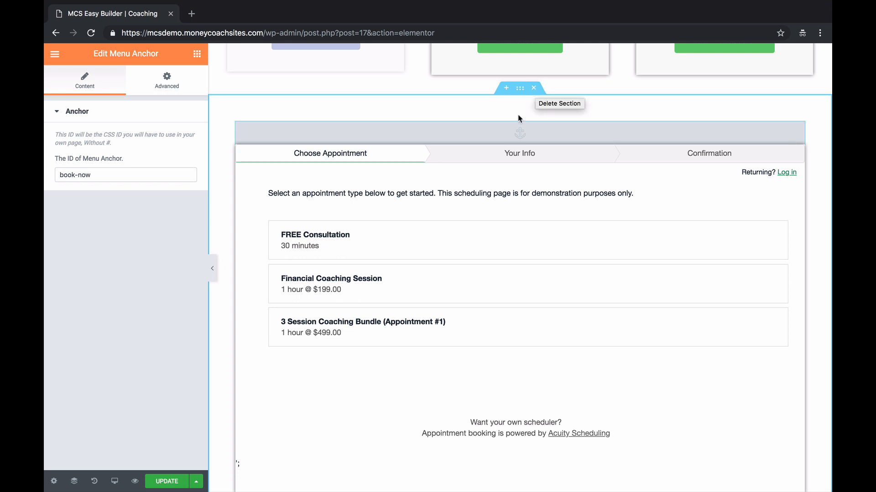
scroll(502, 144, up, 3)
scroll(500, 145, up, 2)
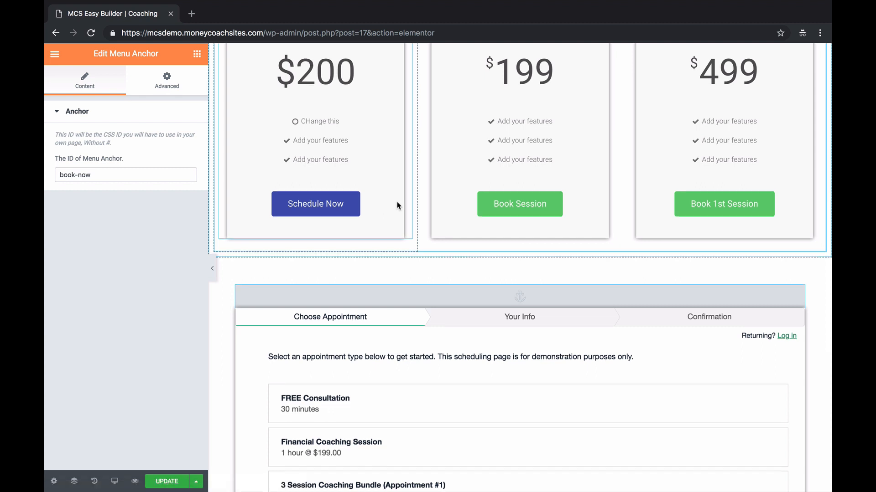
scroll(398, 206, down, 3)
scroll(397, 207, down, 1)
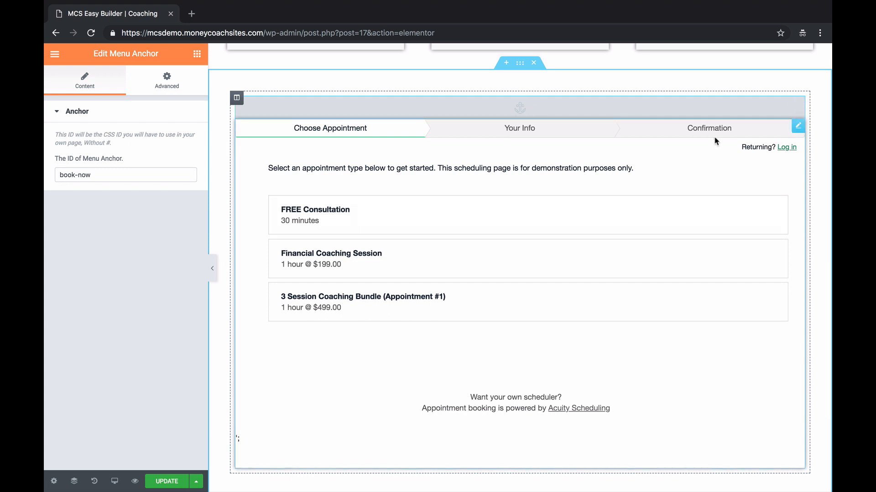
click(798, 126)
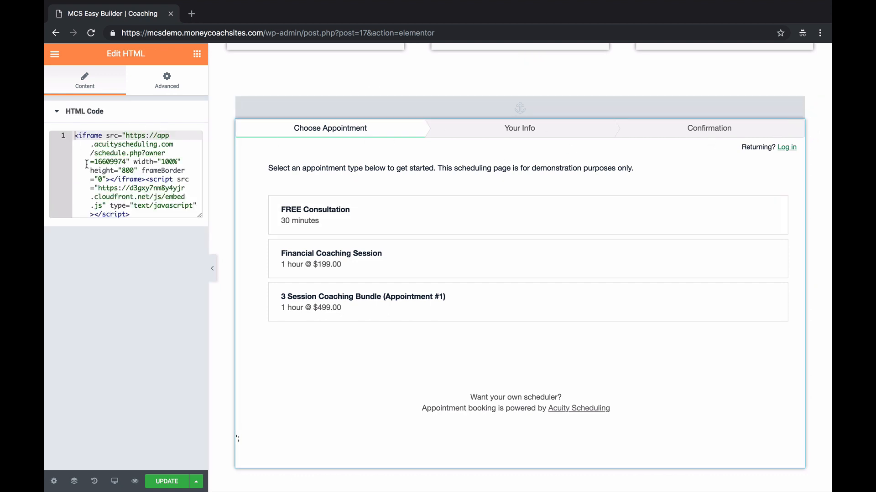
- Add an empty HTML widget in a new section directly below the appointment scheduler section
click(197, 53)
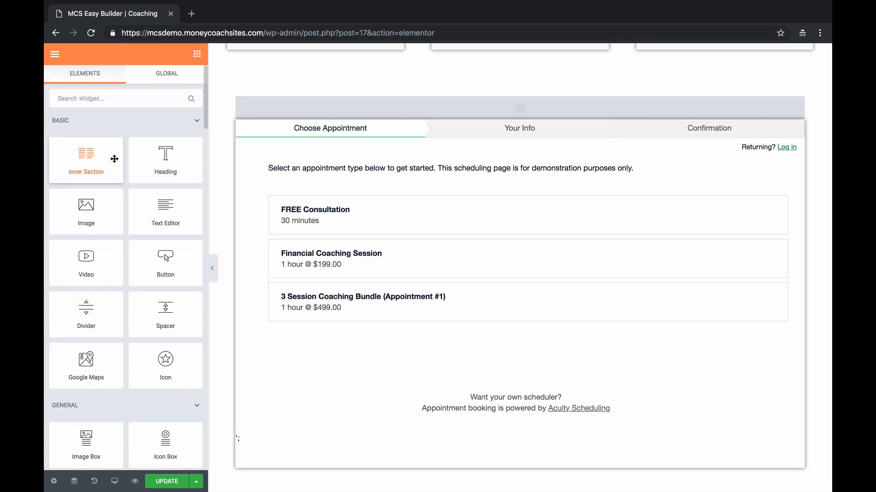
scroll(112, 162, down, 2)
scroll(113, 160, down, 6)
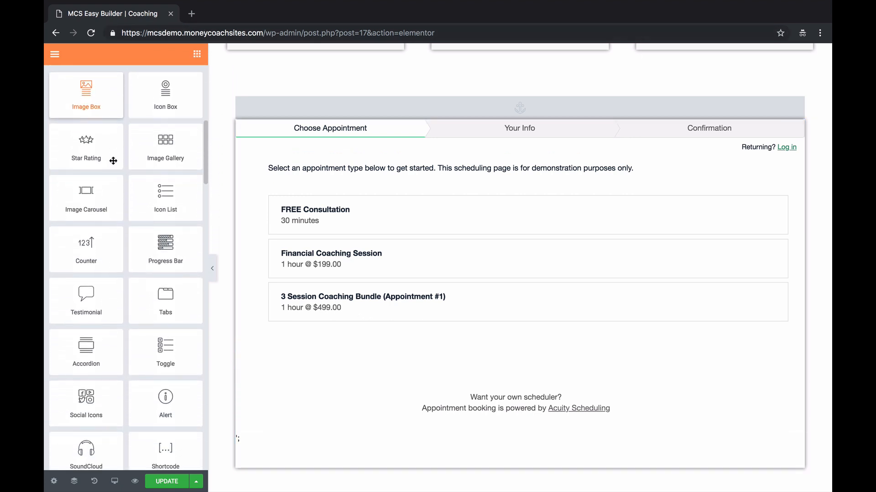
scroll(113, 163, down, 5)
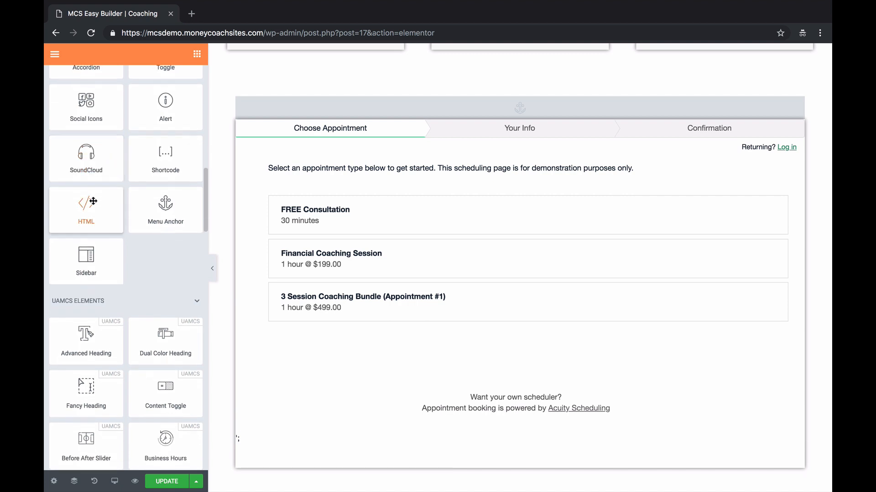
drag(92, 203, 383, 462)
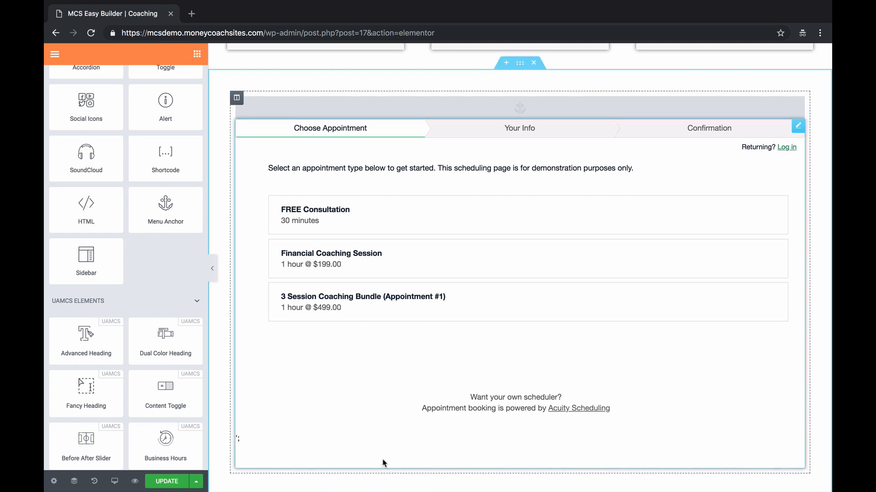
scroll(384, 464, down, 2)
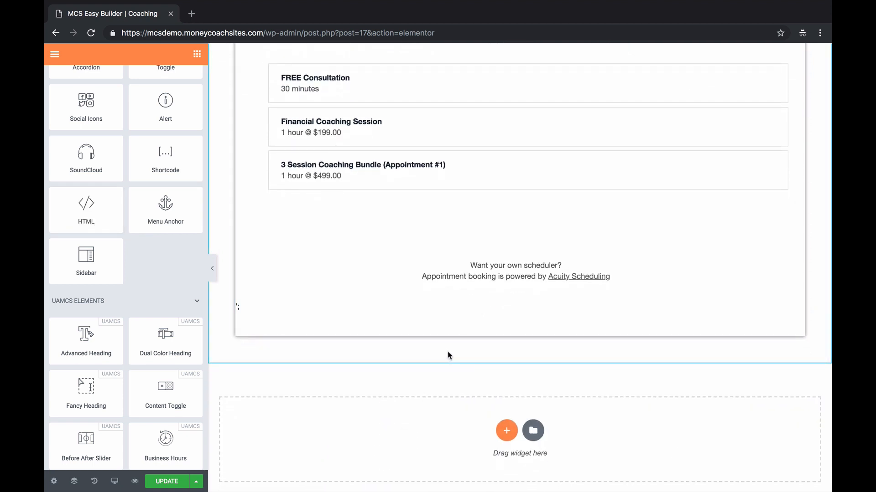
scroll(456, 337, up, 4)
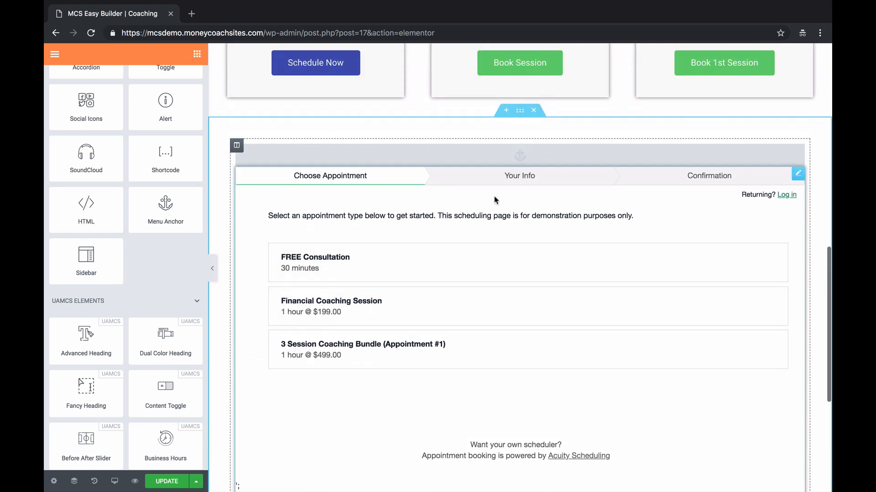
scroll(524, 151, down, 5)
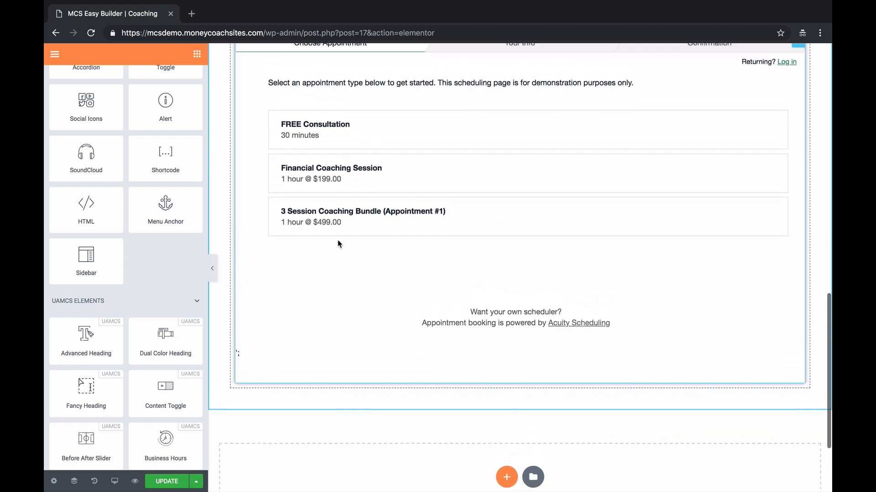
drag(86, 214, 412, 365)
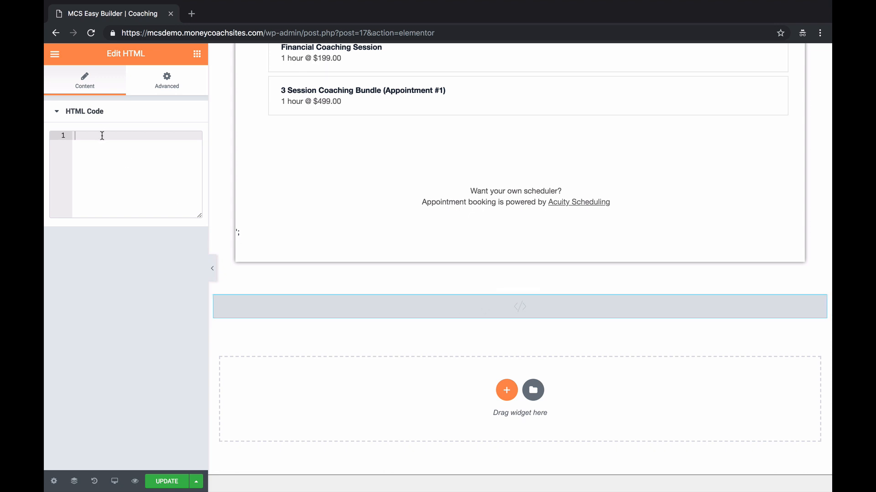
- Open the existing scheduler's HTML widget and copy its entire Acuity Scheduling iframe and script embed code
scroll(303, 158, up, 4)
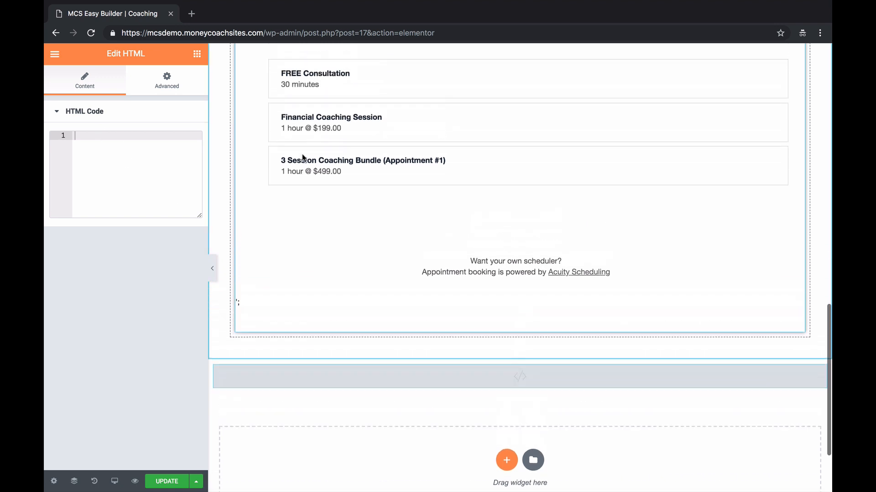
scroll(303, 158, up, 2)
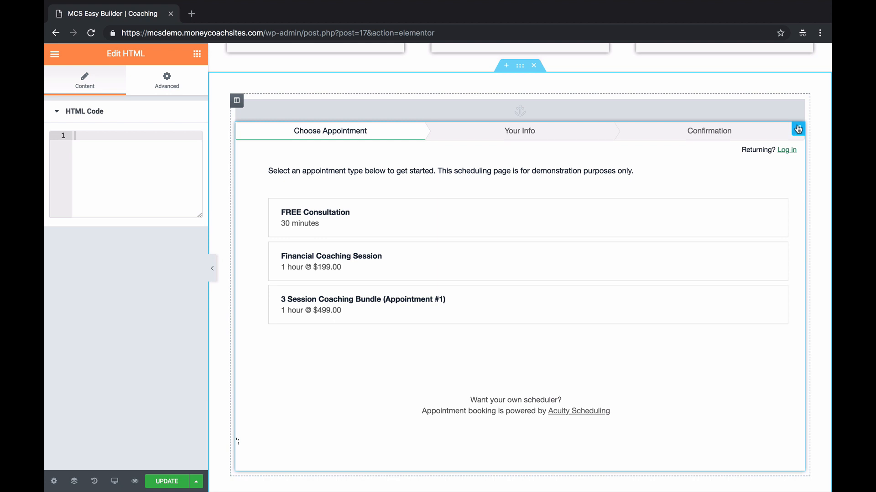
text(<iframe src="https://app.acuityscheduling.com/schedule.php?owner=16609974" width="100%" height="800" frameBorder="0"></iframe><script src="https://d3gxy7nm8y4yjr.cloudfront.net/js/embed.js" type="text/javascript"></script>)
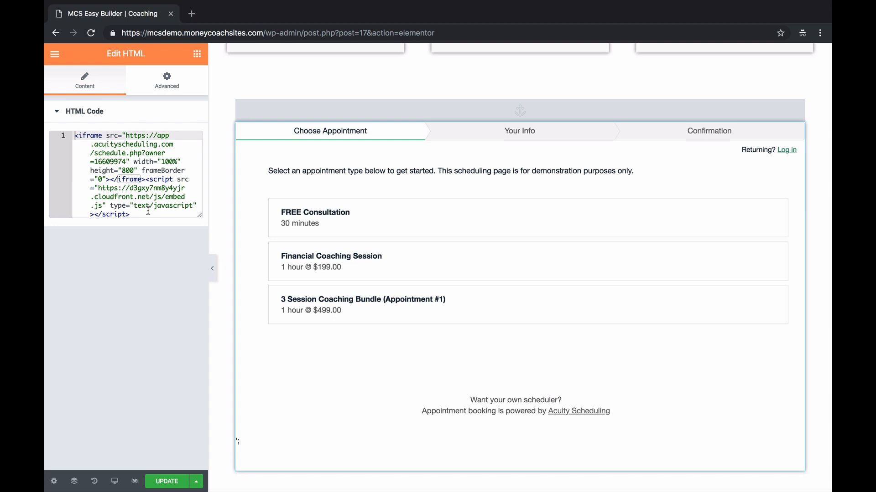
drag(144, 212, 46, 121)
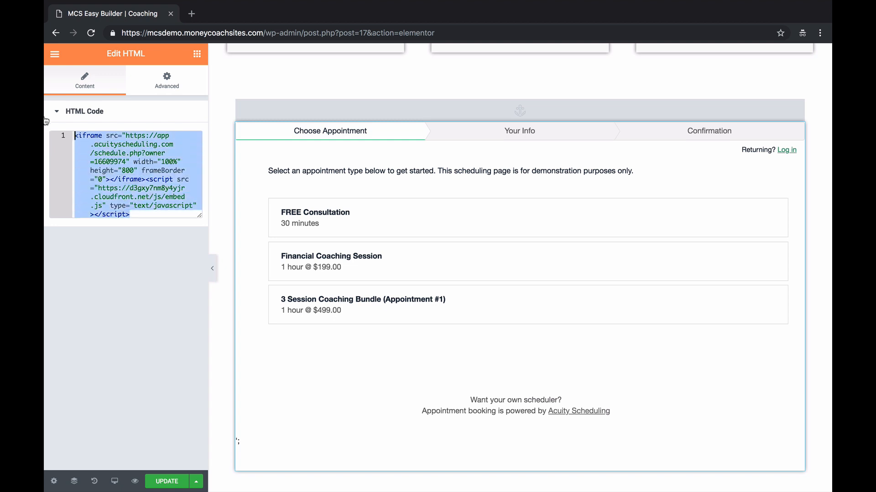
right_click(125, 156)
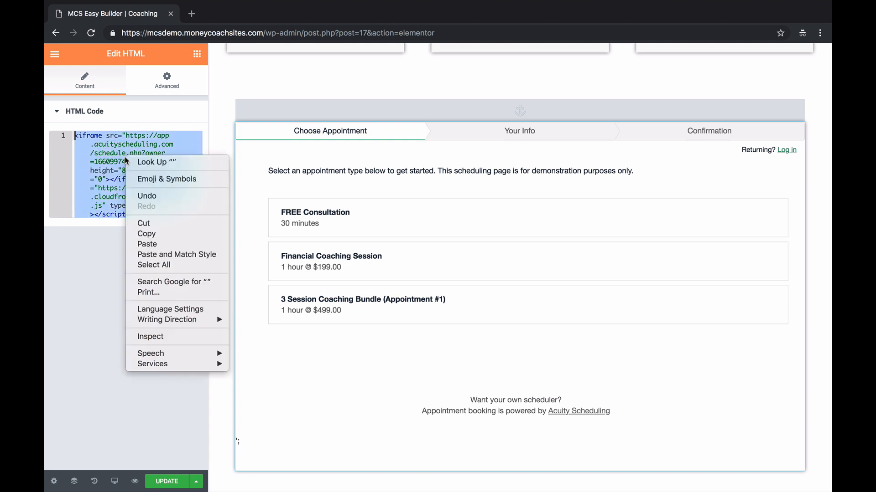
click(162, 237)
- Delete the section that holds the menu anchor and the original appointment scheduler
scroll(346, 226, down, 6)
scroll(368, 231, up, 5)
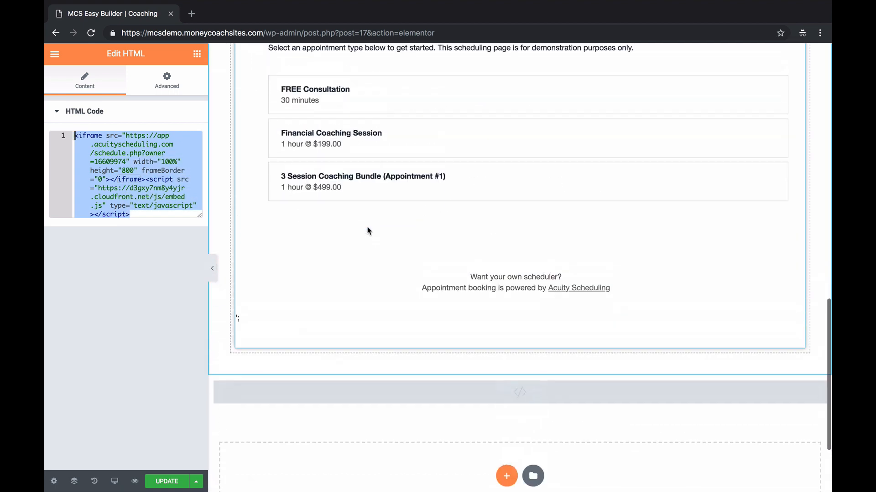
scroll(411, 223, up, 2)
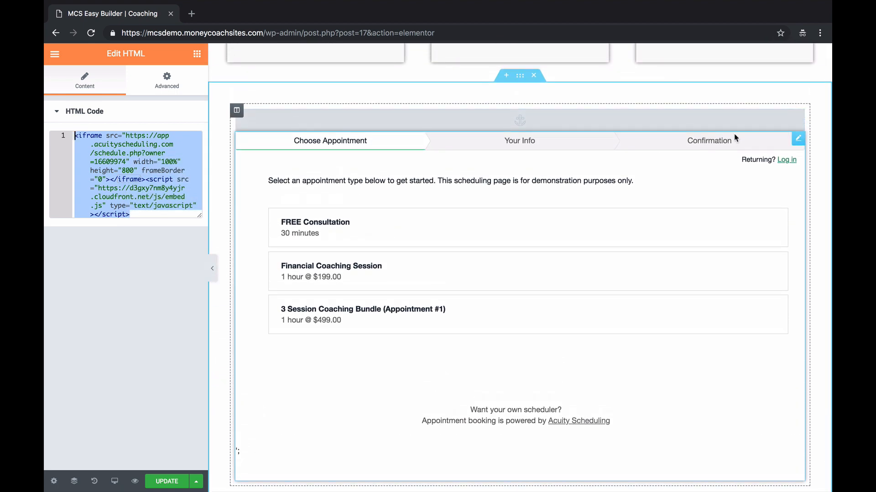
click(533, 75)
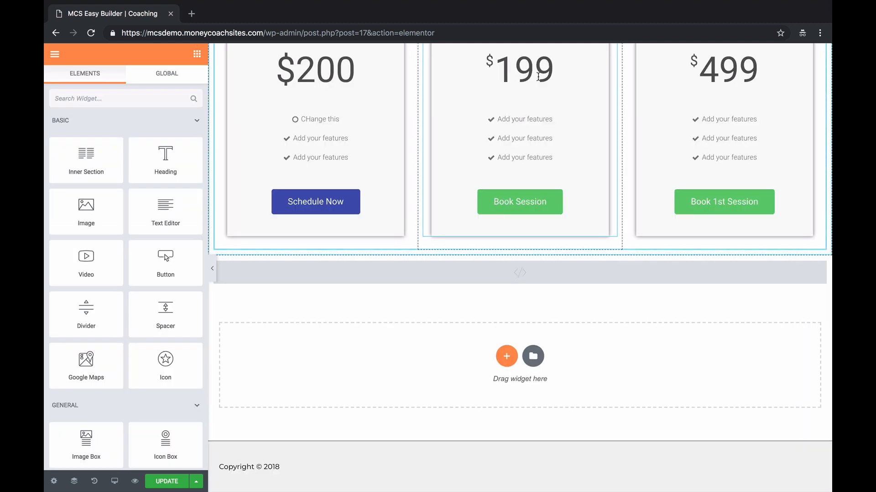
- Paste the copied Acuity Scheduling embed code into the empty HTML widget below the price boxes
click(531, 277)
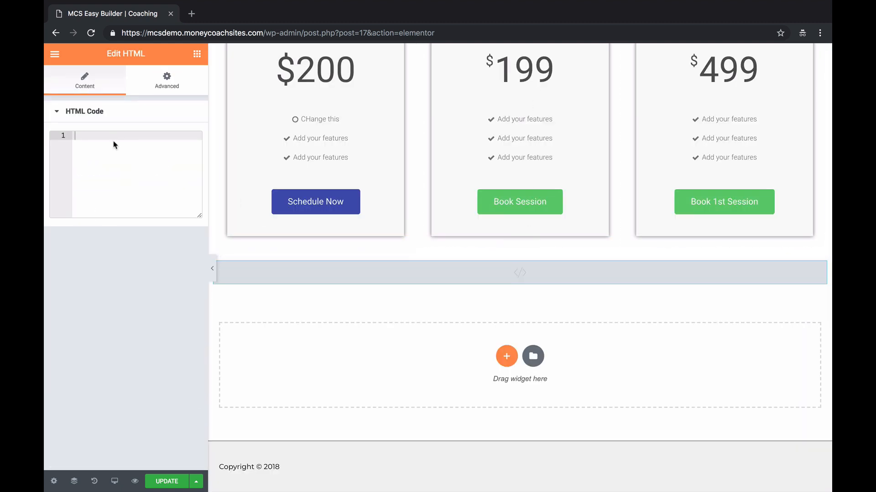
right_click(113, 145)
click(162, 238)
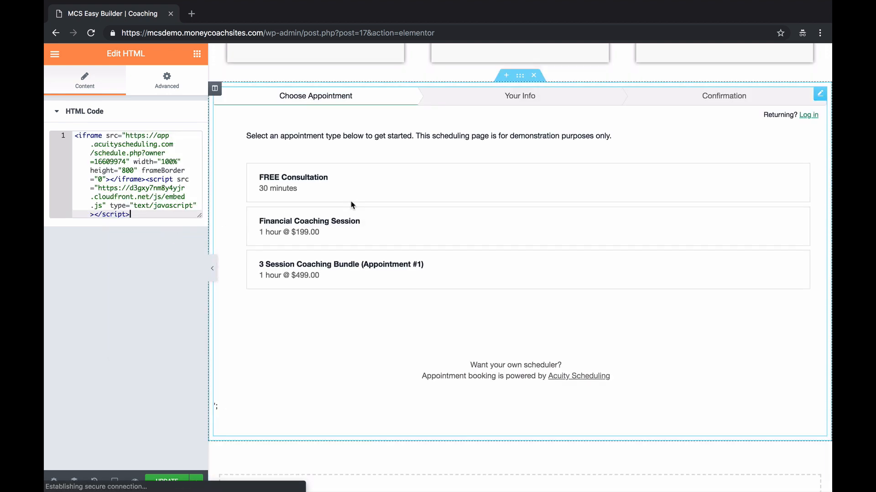
- Review the Coaching page's price boxes and the embedded appointment scheduler below them, temporarily hiding the editing panel for a full-width view
scroll(353, 205, up, 3)
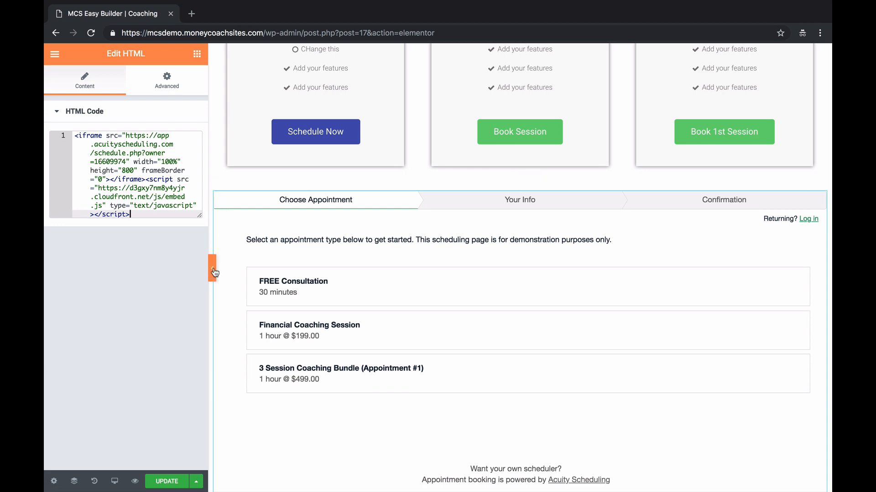
click(212, 269)
scroll(348, 262, down, 3)
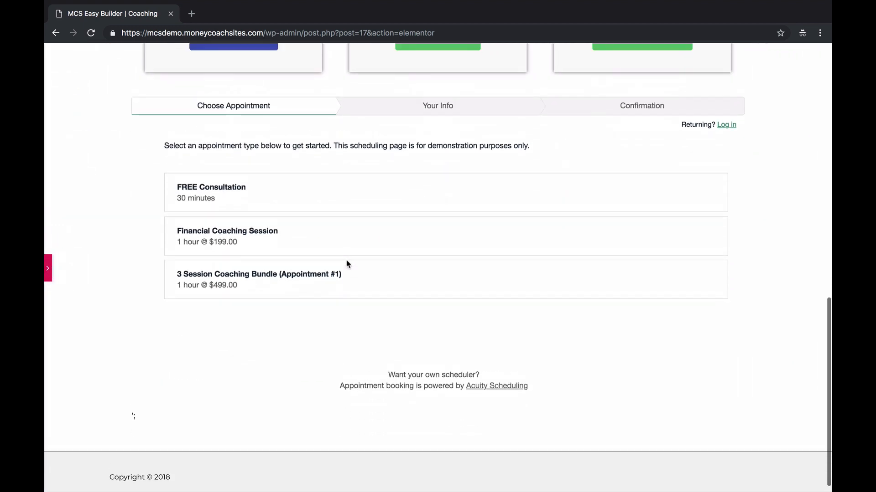
scroll(348, 264, up, 3)
scroll(172, 264, up, 3)
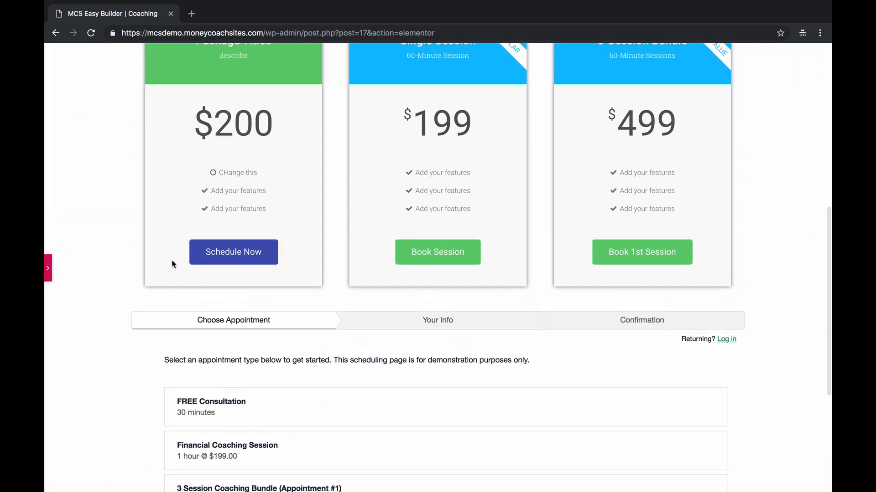
scroll(169, 262, up, 5)
click(47, 269)
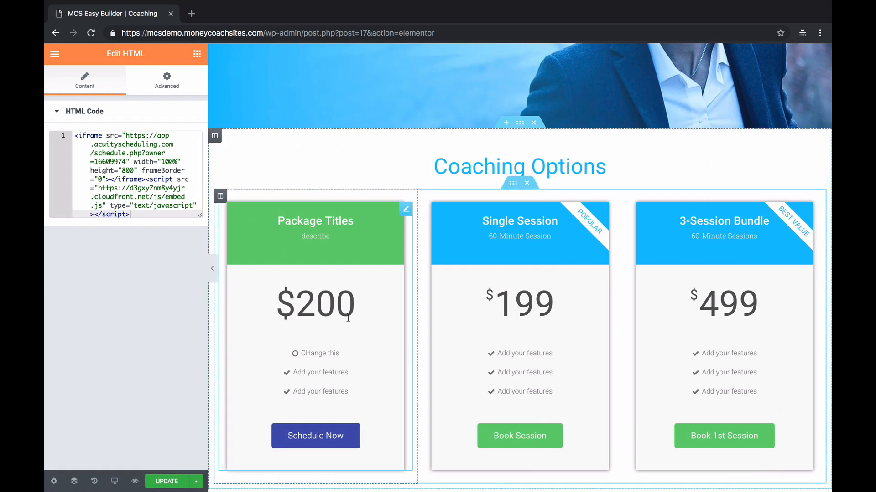
scroll(348, 319, down, 4)
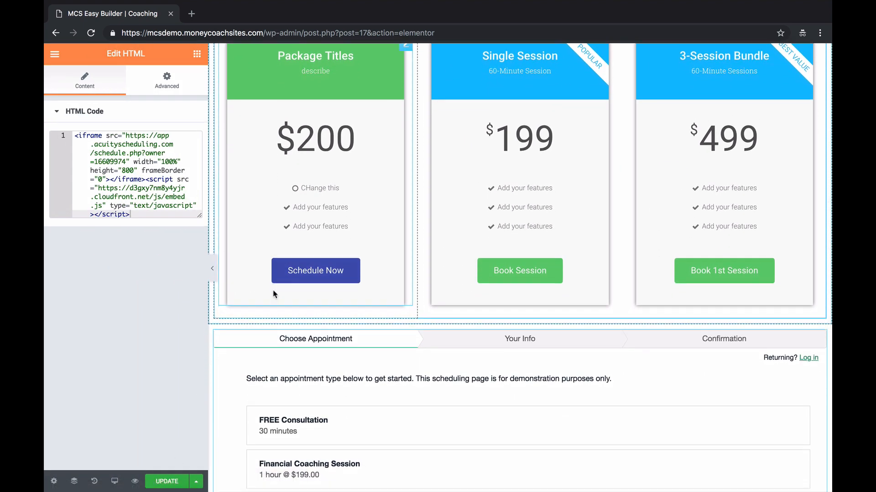
scroll(274, 293, down, 2)
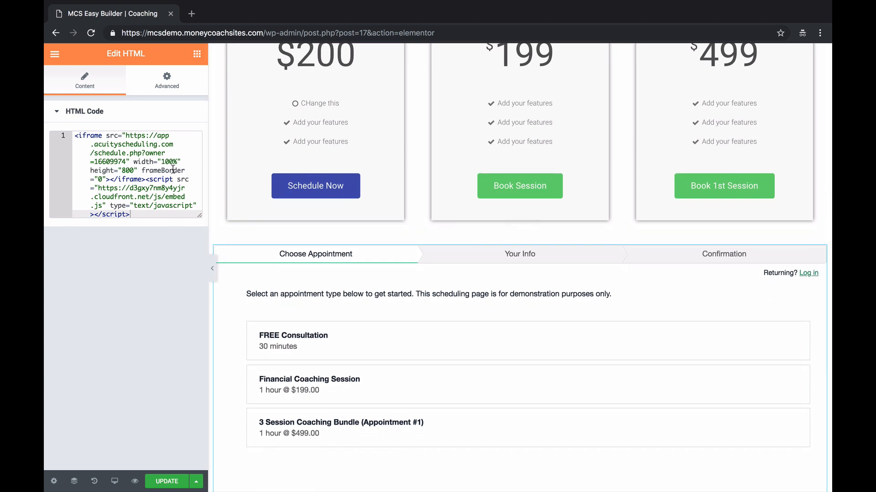
- Save the updated Coaching page
click(168, 482)
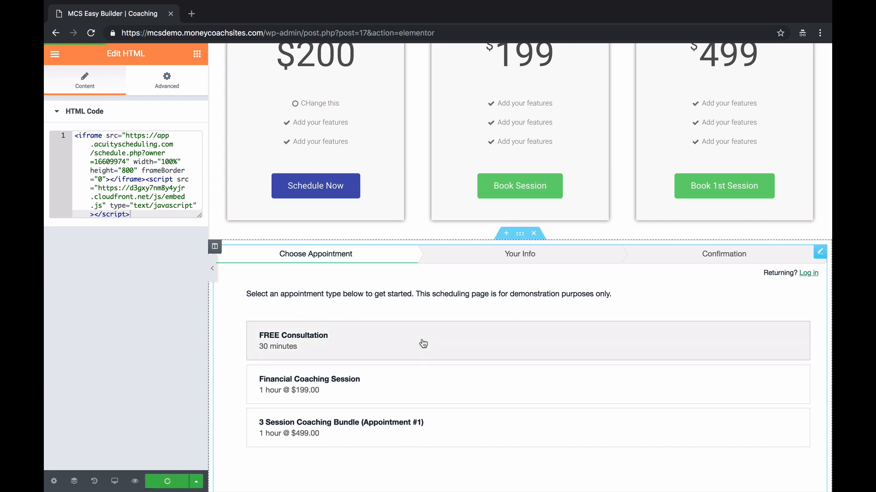
scroll(420, 342, up, 10)
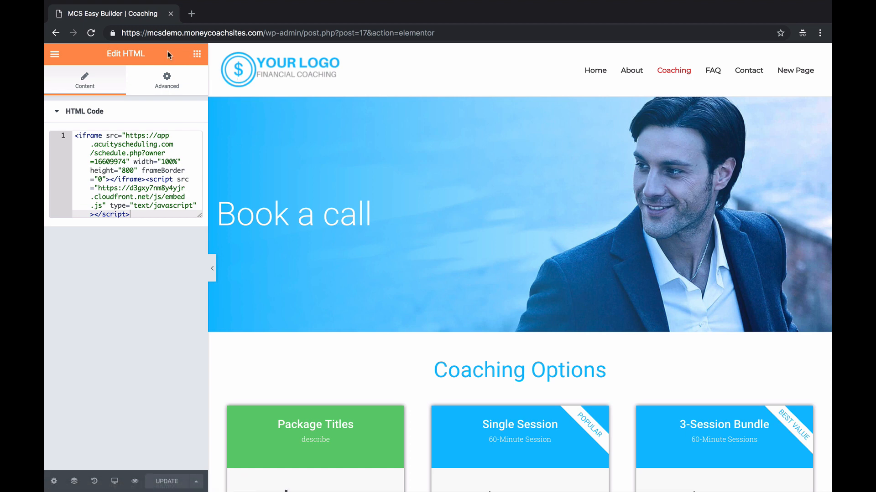
- Leave the Coaching page editor, go to the site's FAQ page and open it for editing with MCS Easy Builder
click(55, 33)
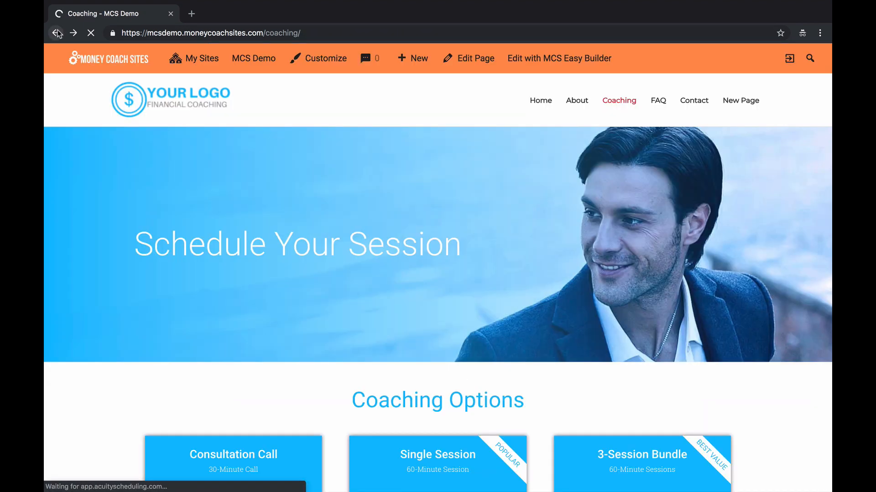
click(85, 33)
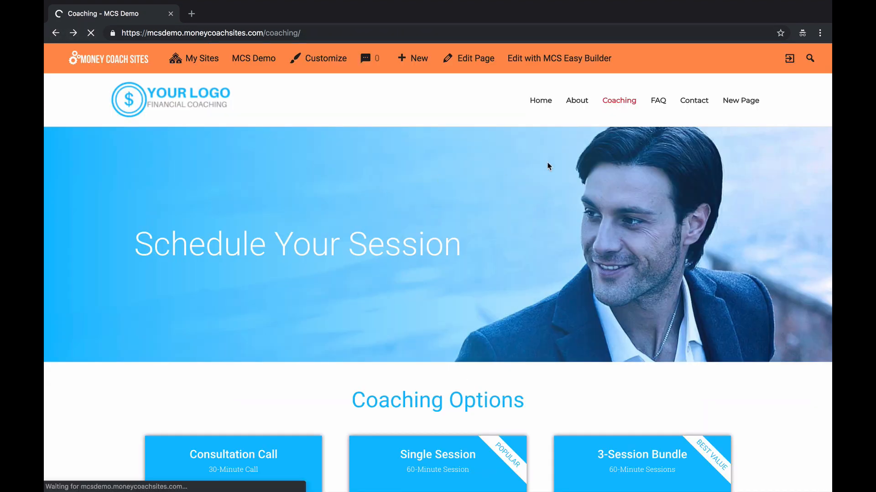
click(662, 104)
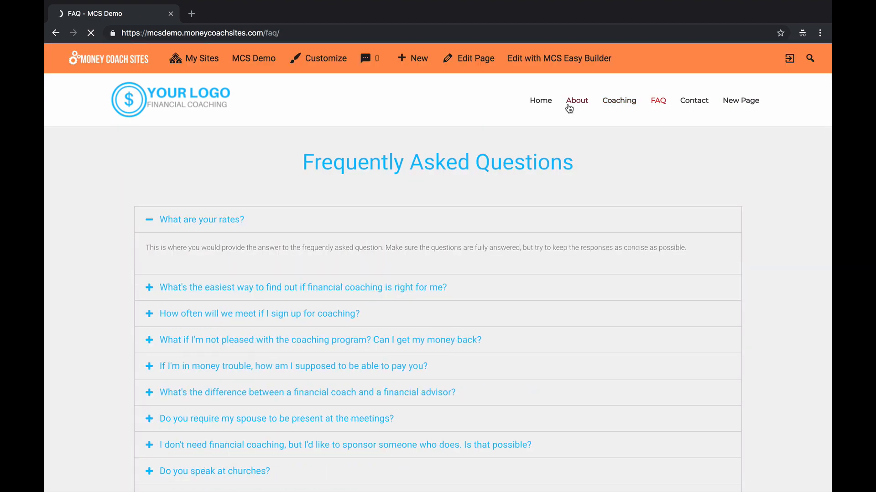
click(568, 108)
click(562, 63)
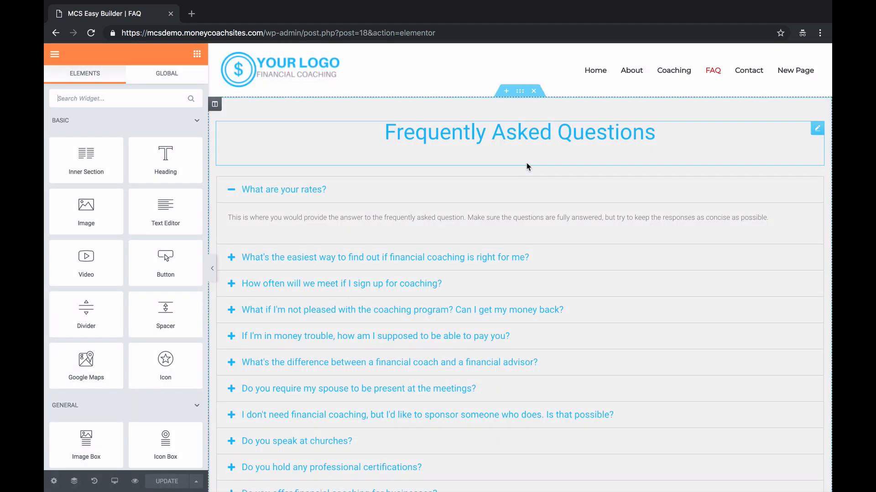
- Set the typography size of the "Frequently Asked Questions" heading to 53 px
click(625, 134)
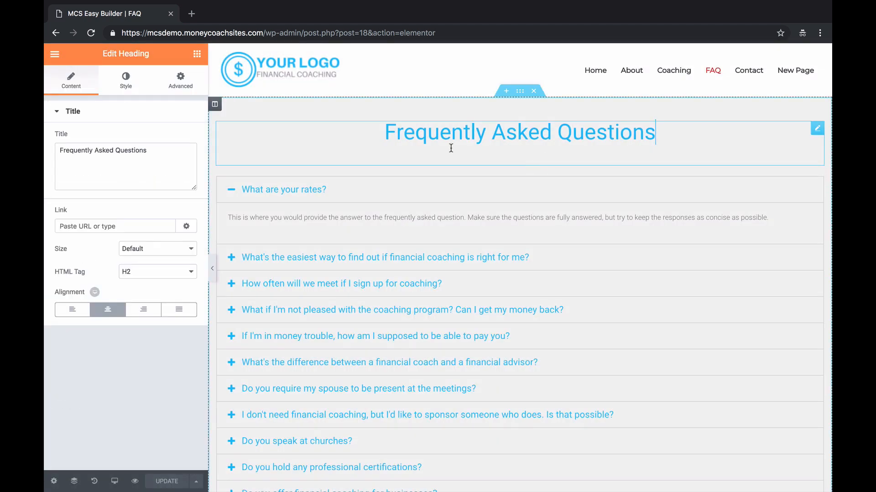
click(128, 83)
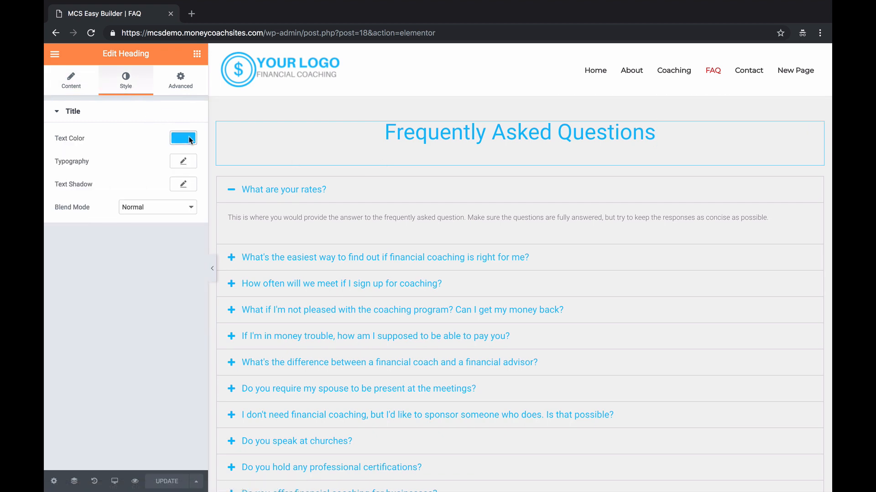
click(183, 163)
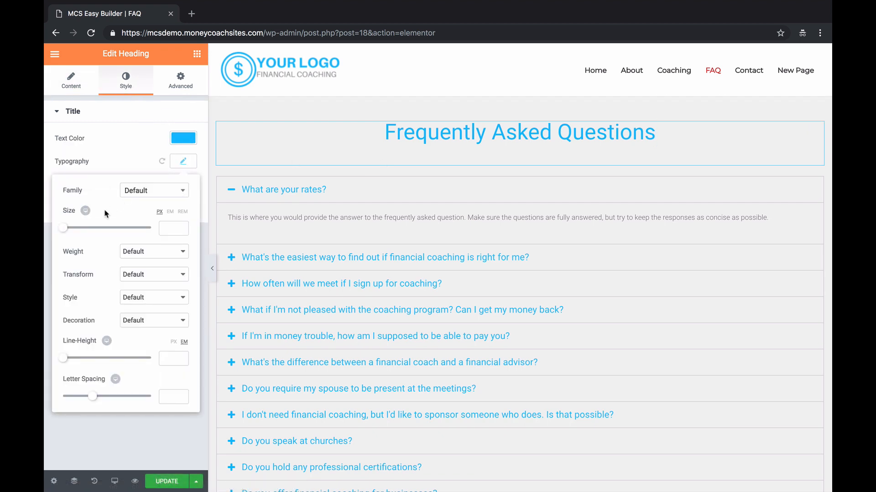
drag(65, 229, 86, 230)
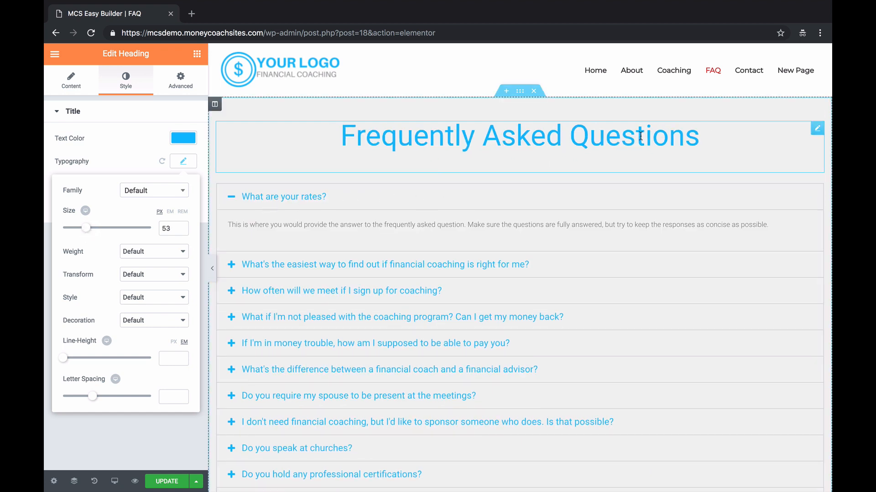
click(816, 129)
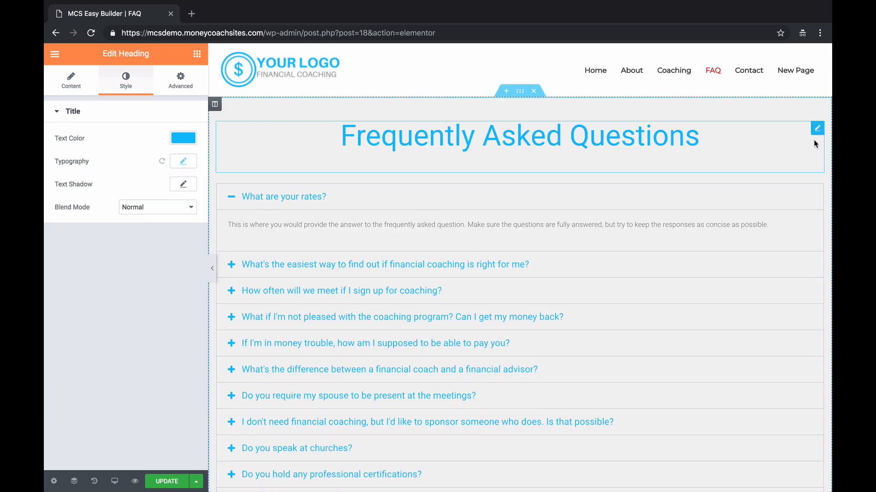
- Add a new item at the end of the FAQ accordion and title it "WHat's your question?"
click(816, 191)
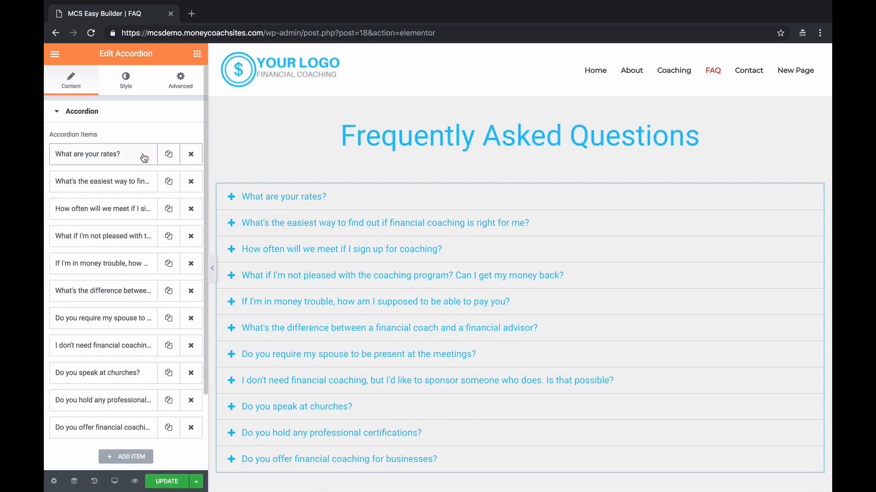
scroll(322, 176, down, 3)
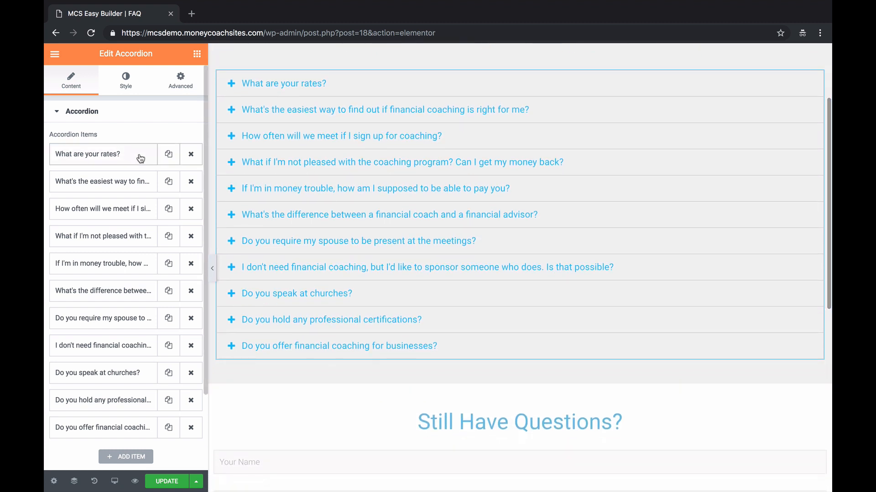
scroll(121, 183, down, 2)
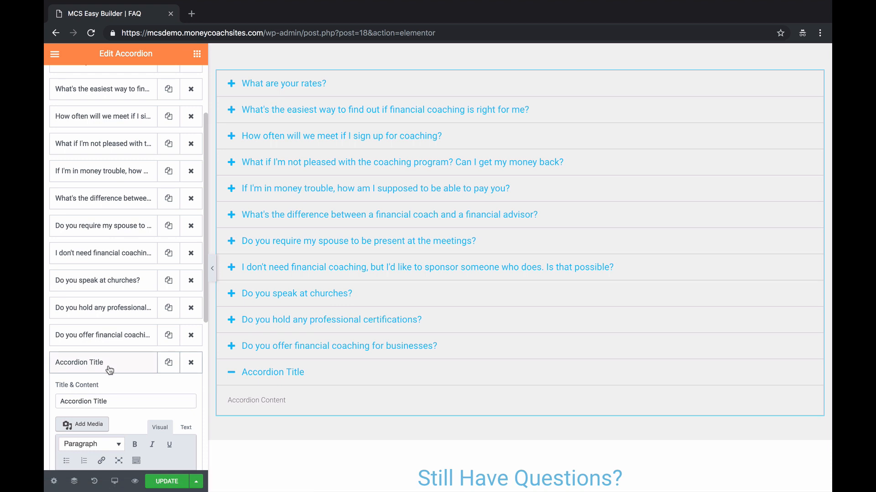
drag(117, 401, 45, 403)
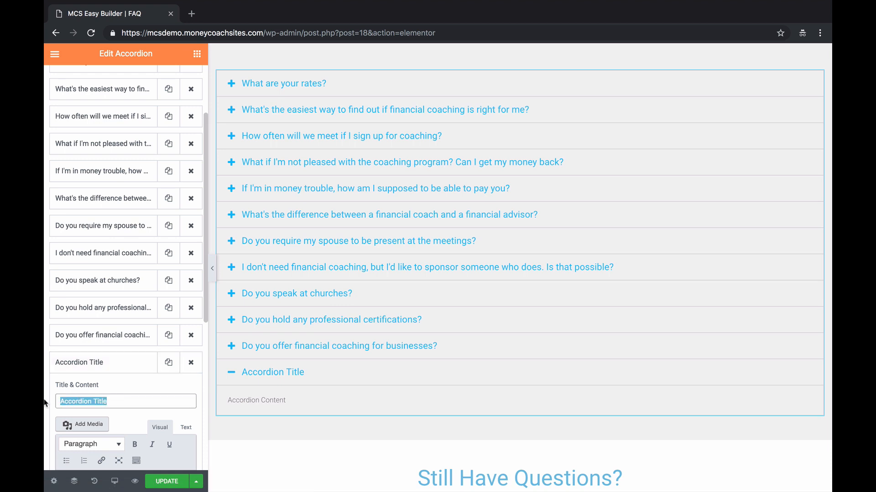
text(W)
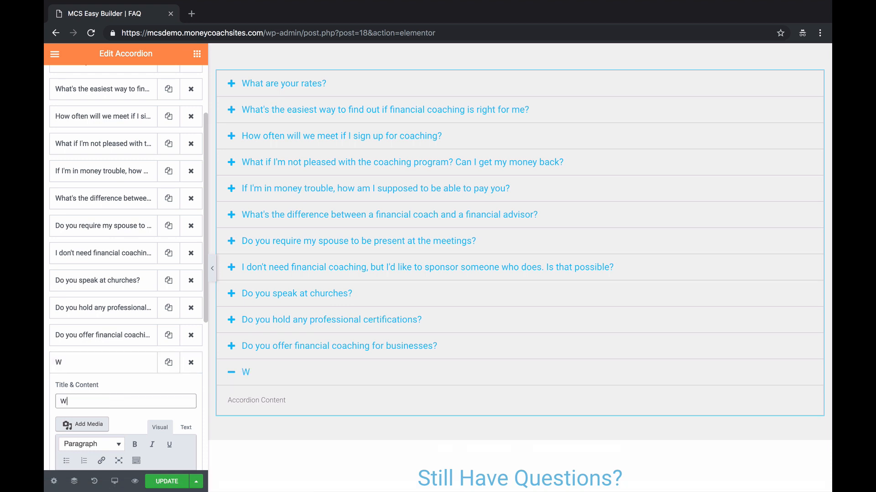
text(Hat's your question?)
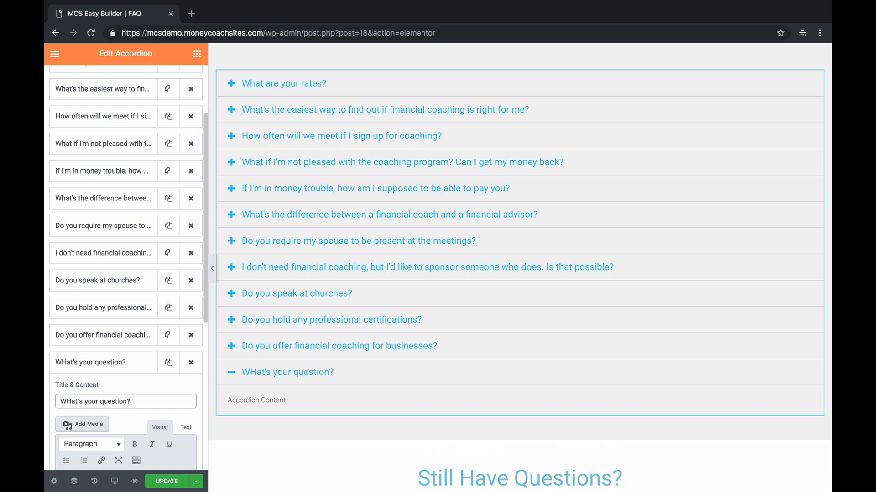
- Replace the new accordion item's content with "This is my answer", save the FAQ page and collapse the item's settings
scroll(126, 269, down, 3)
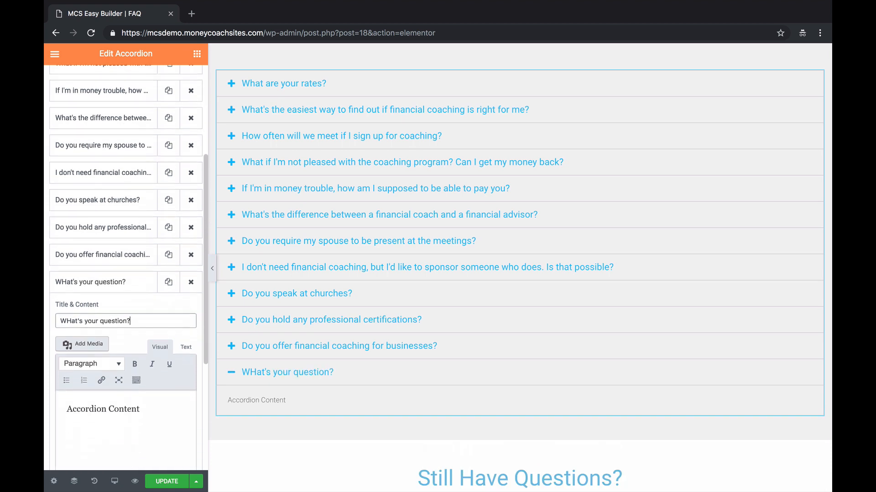
drag(145, 399, 45, 392)
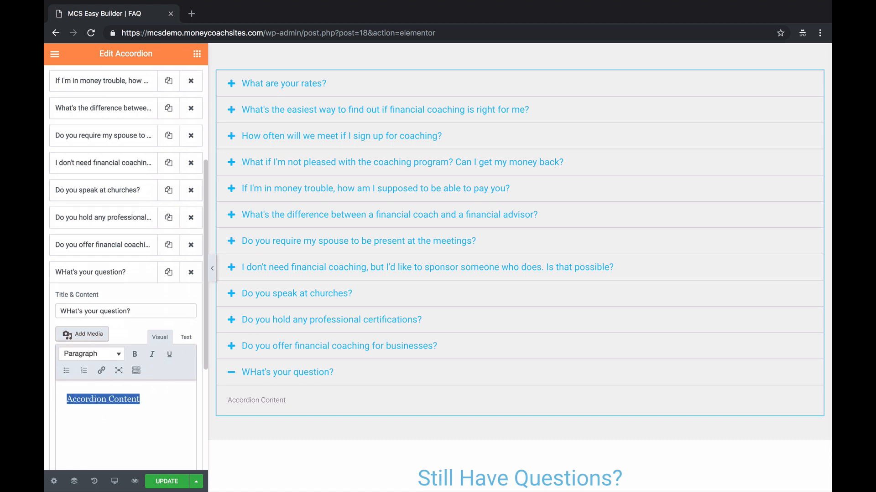
text(This is my an)
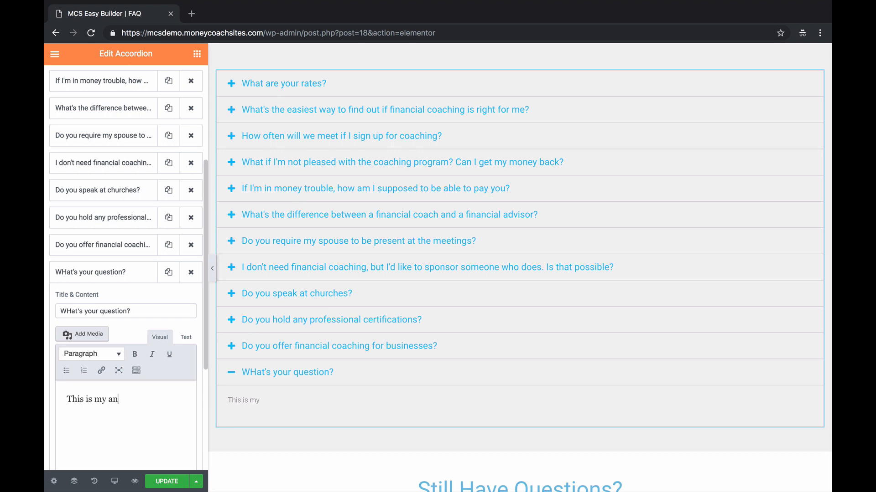
text(swer)
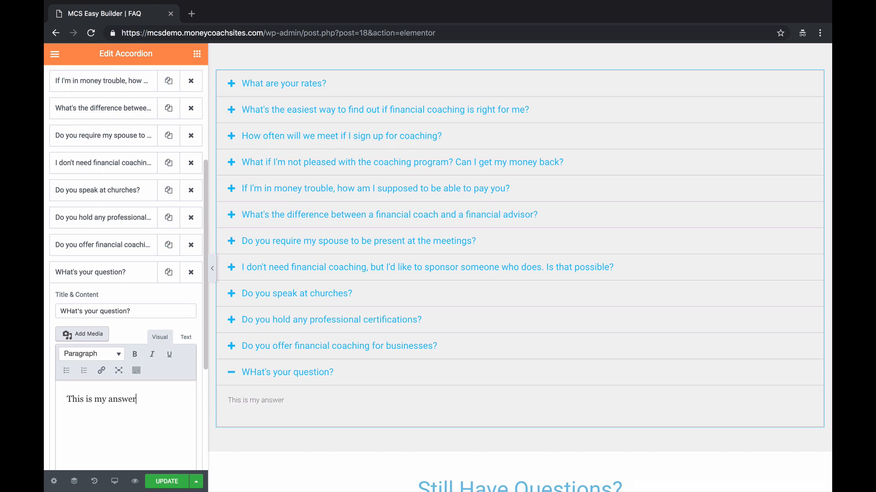
click(167, 482)
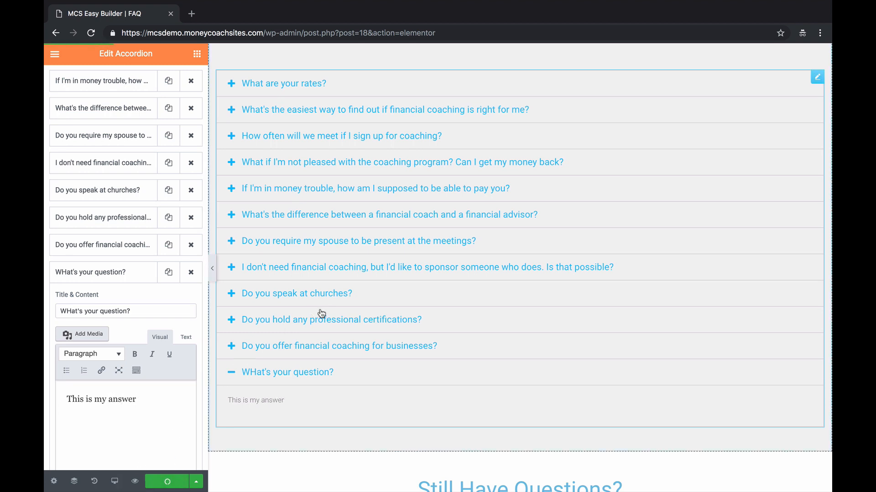
click(134, 274)
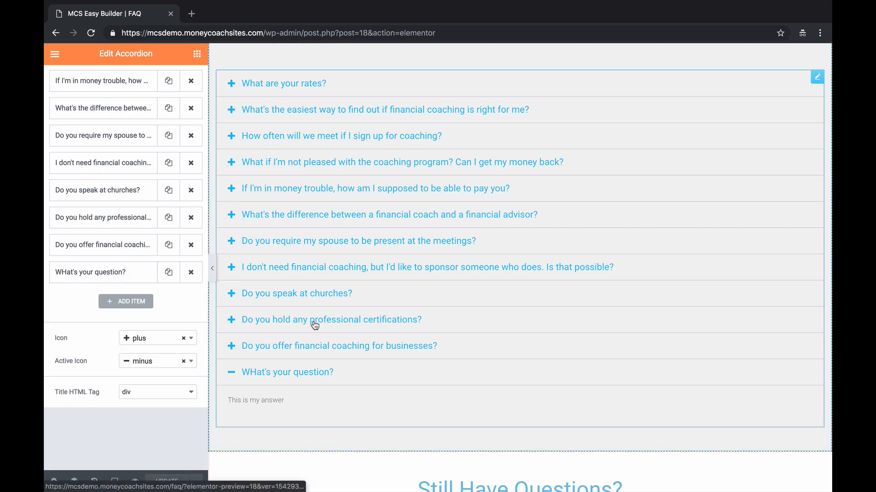
- Replace the answer text of the "What are your rates?" accordion item with the filler text "LKJLKJOSKDJFLKSJlkdsnjflksjndflkden"
scroll(315, 324, down, 2)
scroll(314, 325, up, 3)
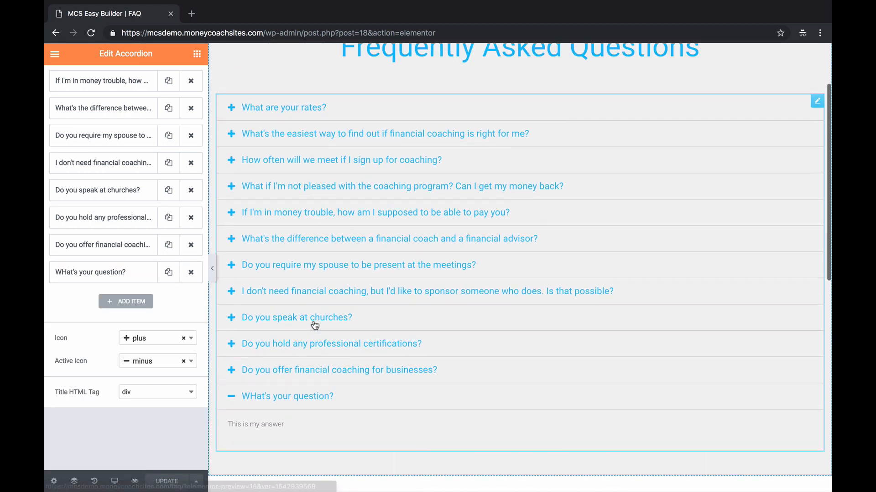
scroll(314, 325, up, 2)
scroll(313, 270, down, 2)
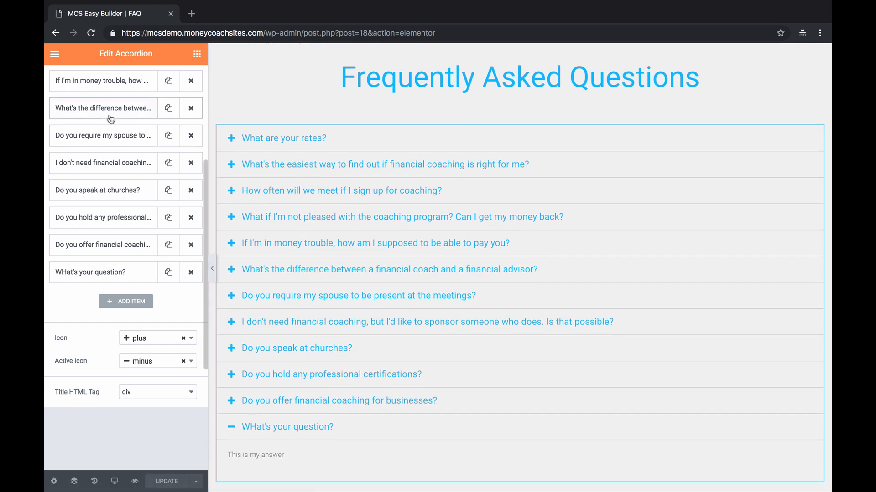
scroll(109, 116, up, 4)
click(108, 139)
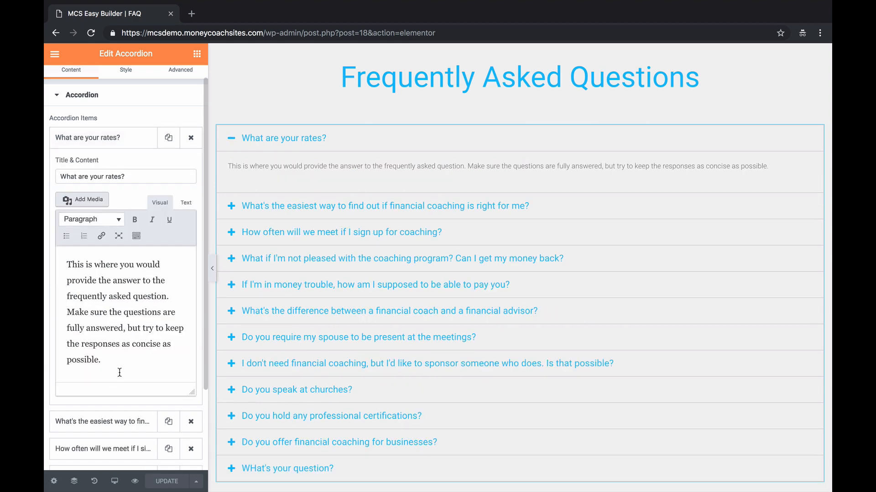
key(ctrl+a)
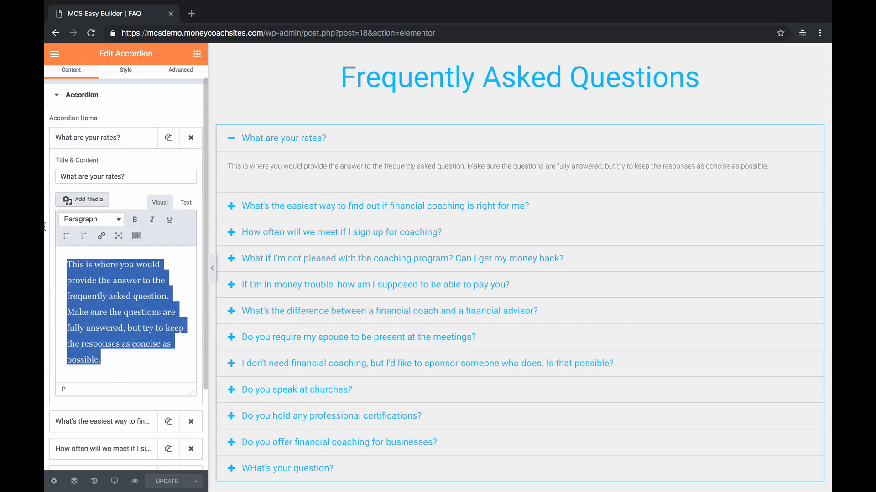
text(LKJLKJOSKDJFLKSJlk)
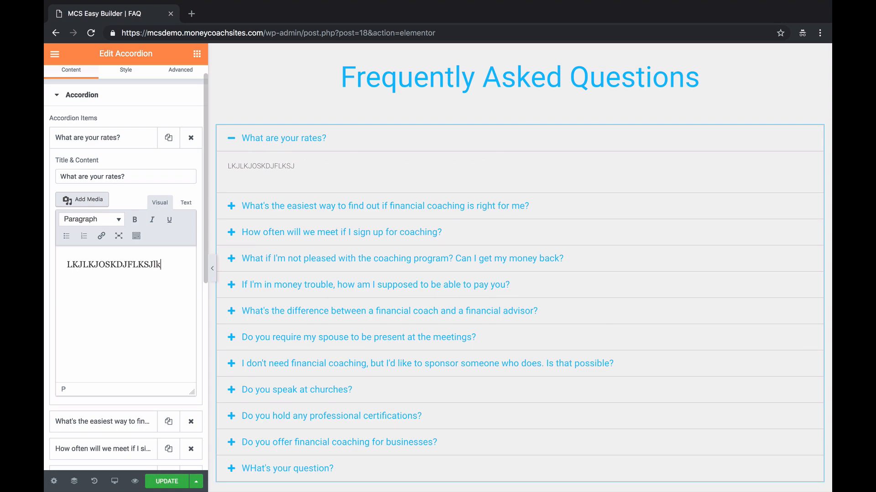
text(dsnjflksjndflkden)
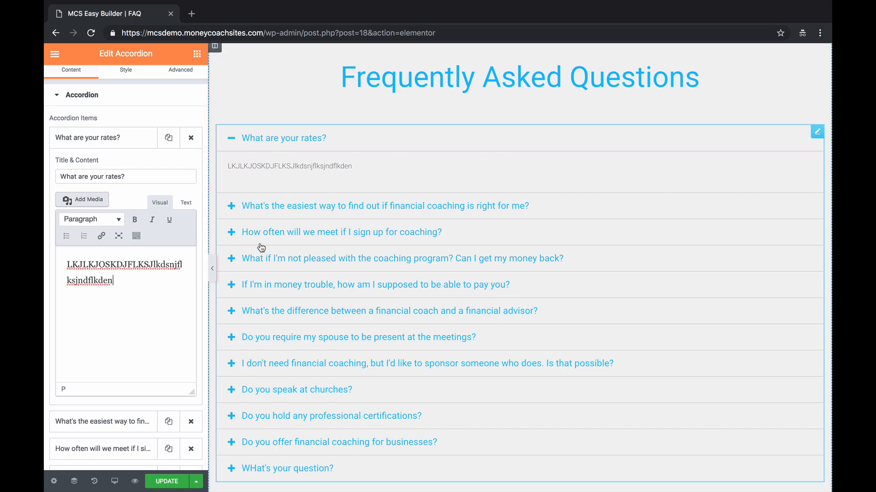
- Preview the FAQ page without the editing panel, toggle the first three accordion questions, and restore the panel
scroll(261, 246, down, 2)
scroll(261, 246, up, 3)
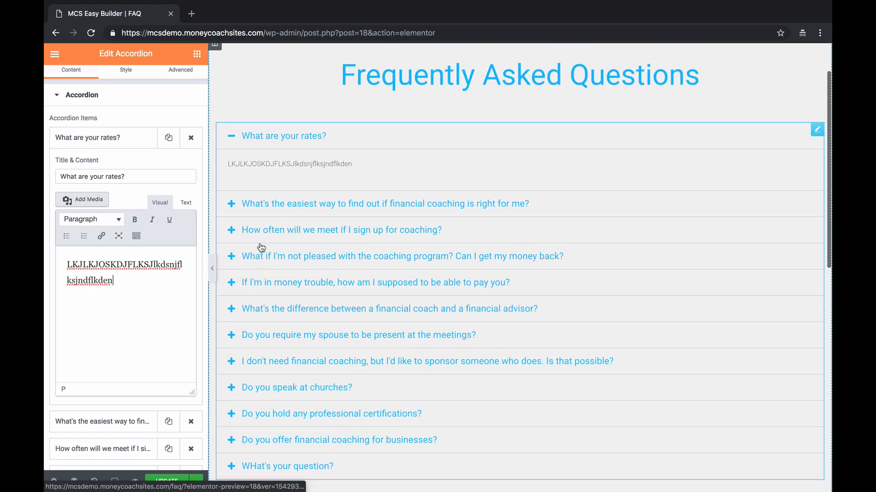
click(215, 267)
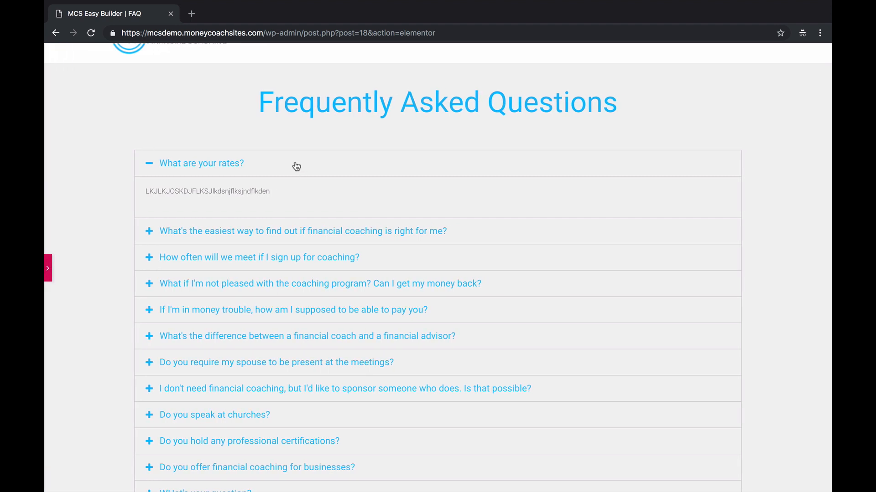
click(293, 166)
click(291, 187)
click(289, 188)
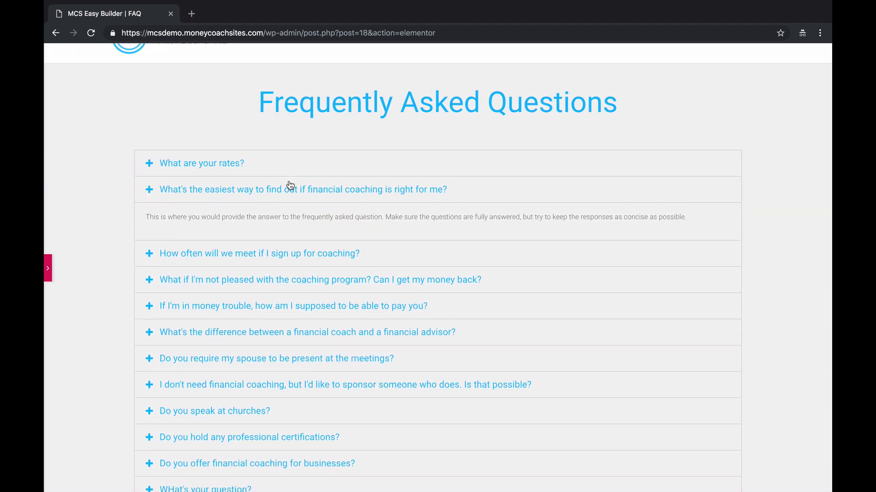
click(286, 218)
click(286, 217)
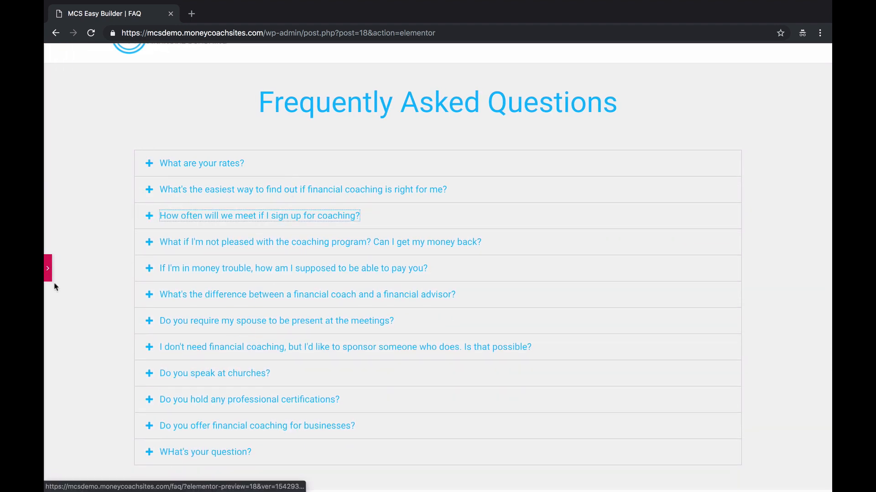
click(48, 269)
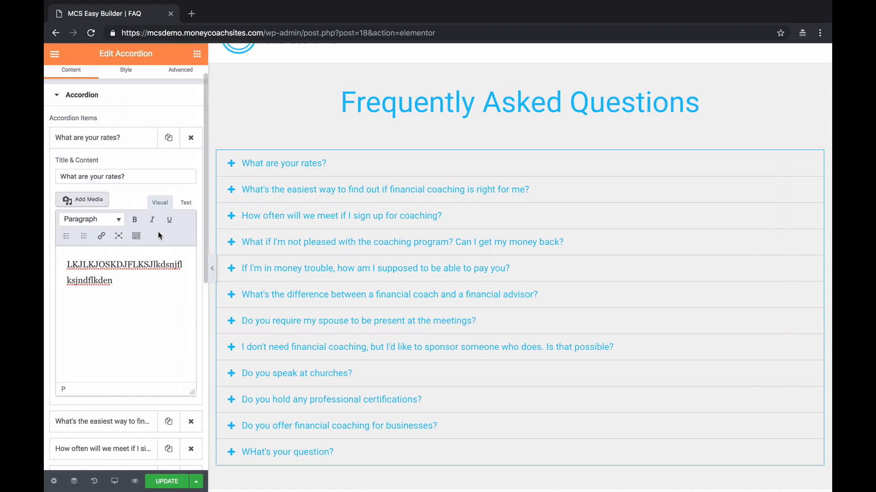
- Select the "Still Have Questions?" heading above the contact form and highlight parts of its text
drag(155, 285, 44, 274)
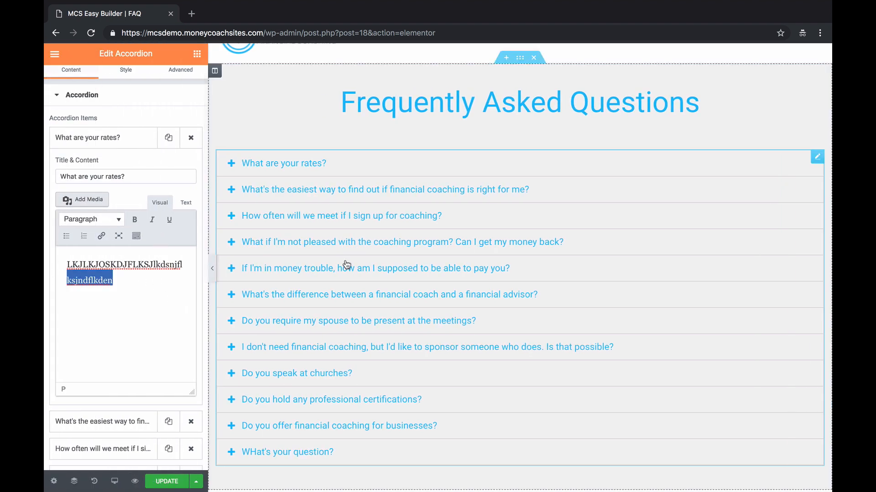
scroll(344, 263, down, 10)
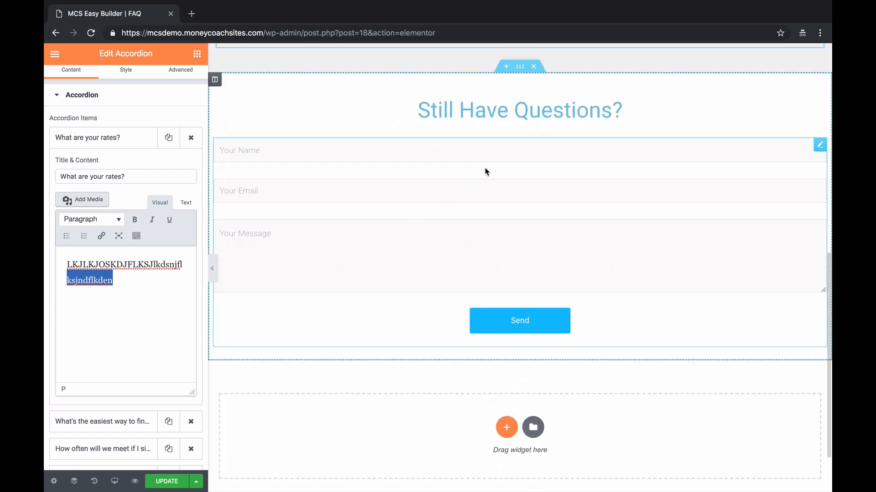
click(627, 106)
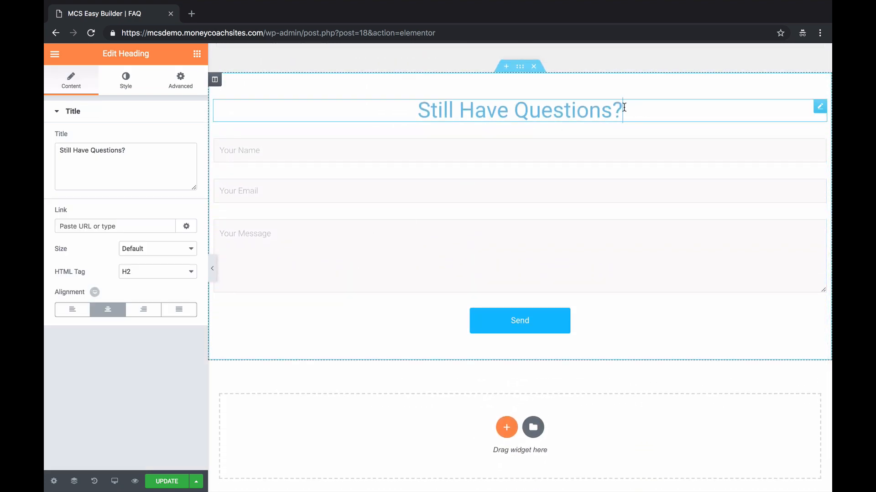
drag(624, 107, 458, 109)
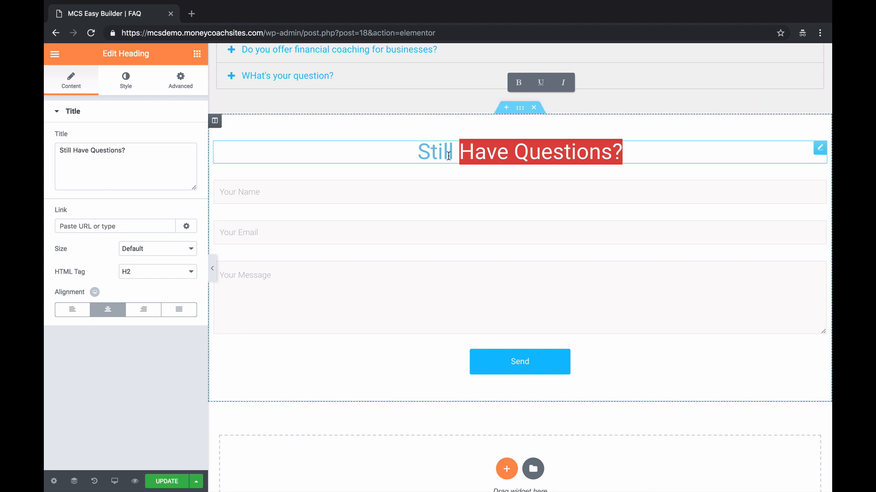
click(429, 154)
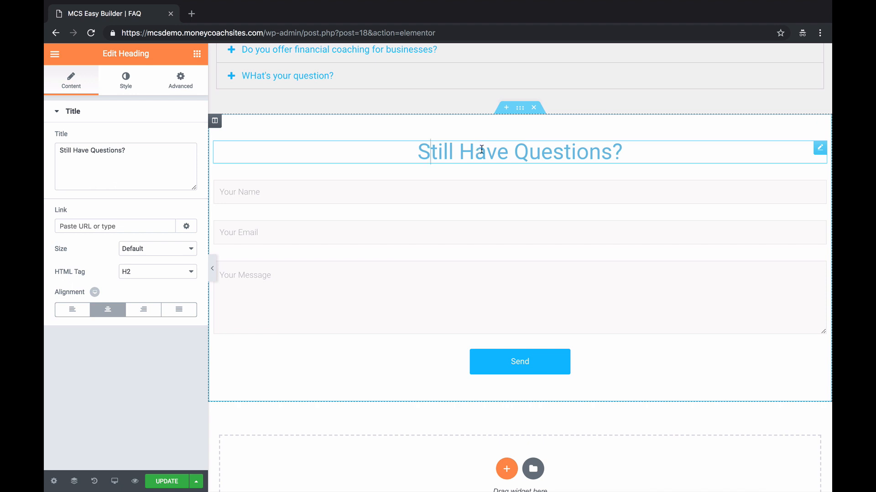
double_click(506, 152)
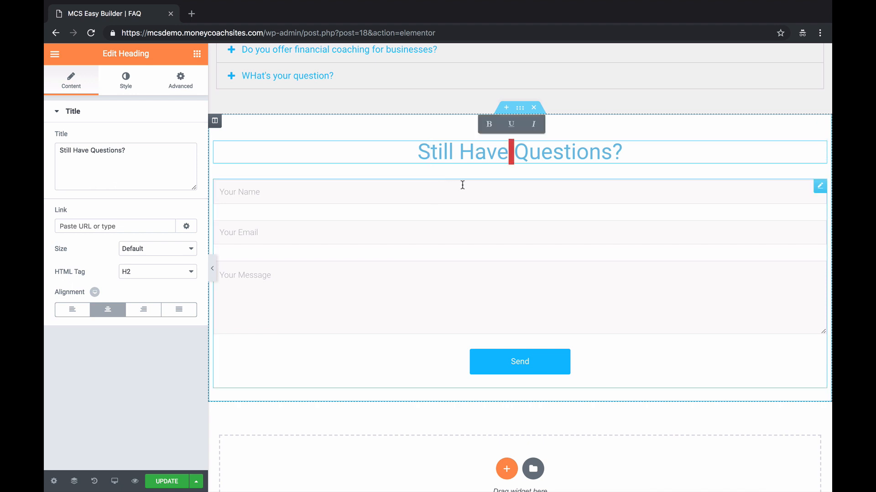
- Open the contact form's settings for editing and review its general and spacing options
click(819, 187)
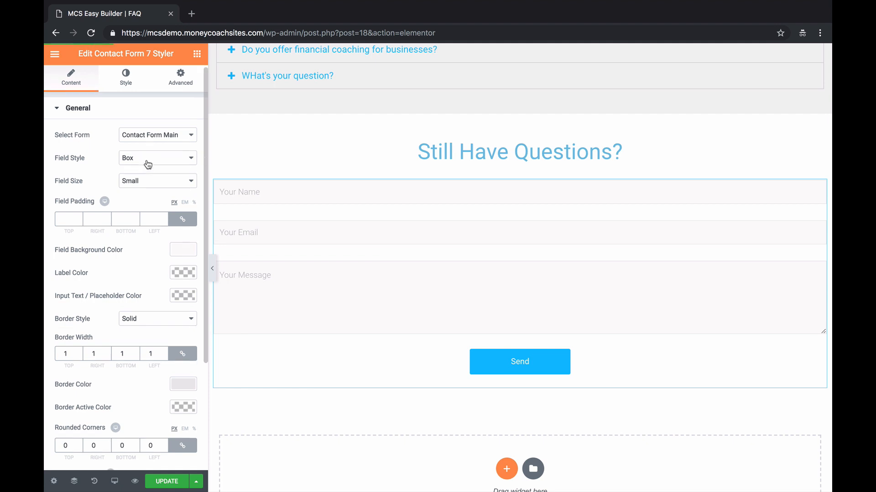
scroll(149, 164, down, 3)
scroll(148, 171, up, 3)
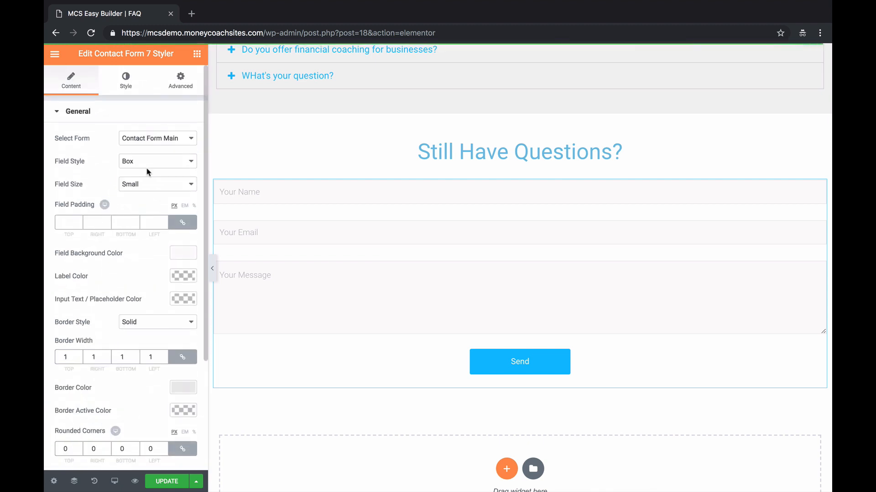
click(132, 88)
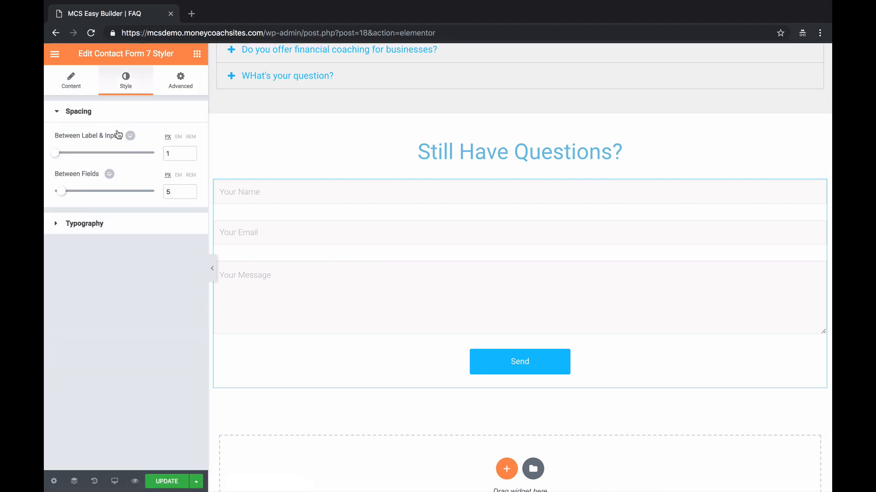
click(72, 83)
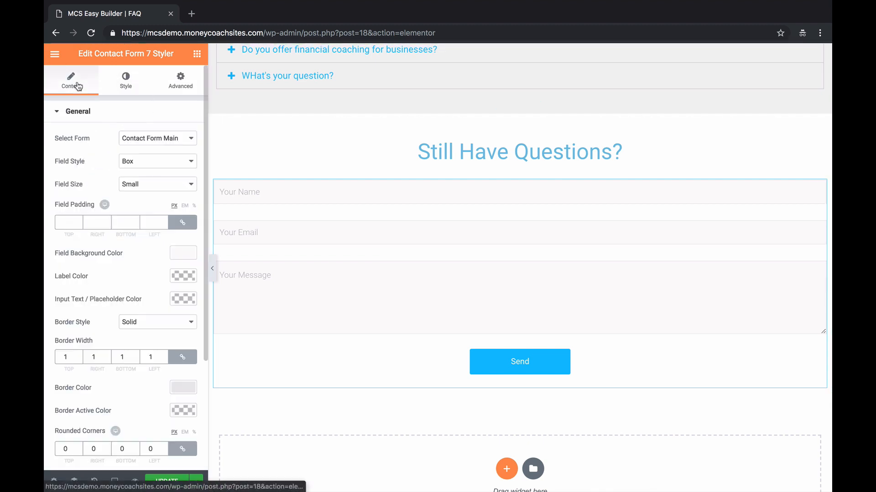
- Set the contact form's field background color to the gray #7a7a7a
scroll(122, 226, down, 1)
scroll(121, 226, down, 4)
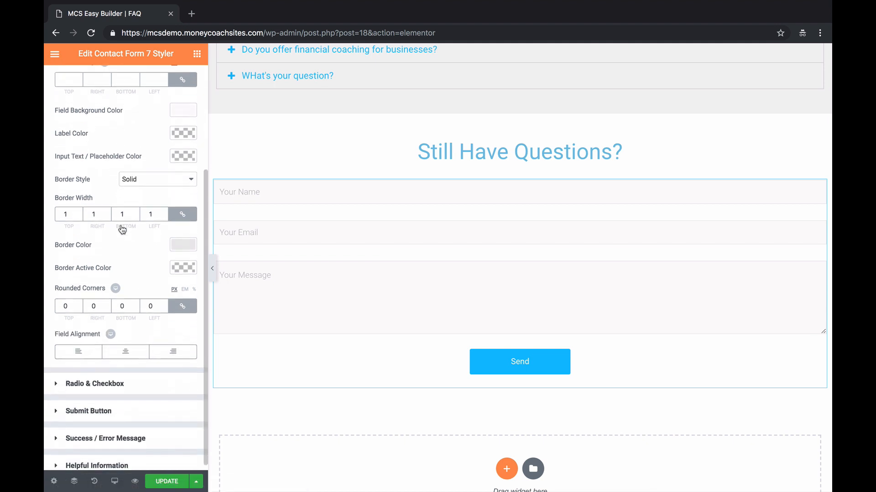
scroll(122, 228, up, 1)
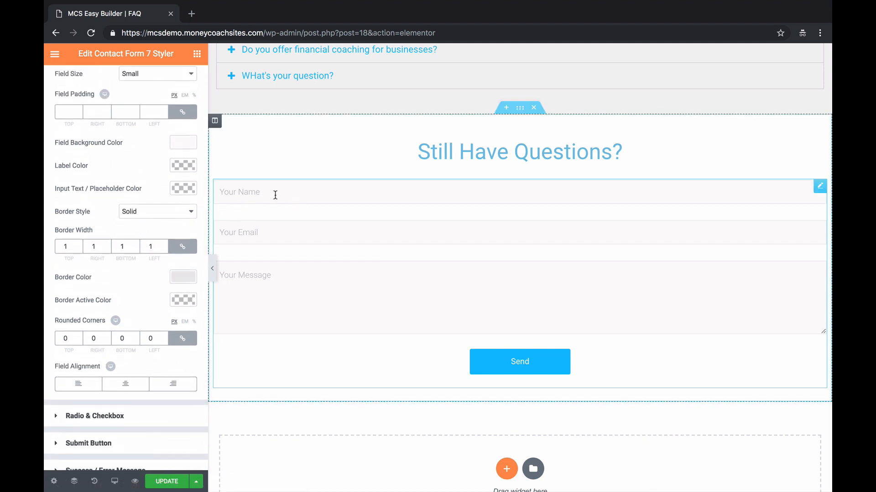
click(183, 143)
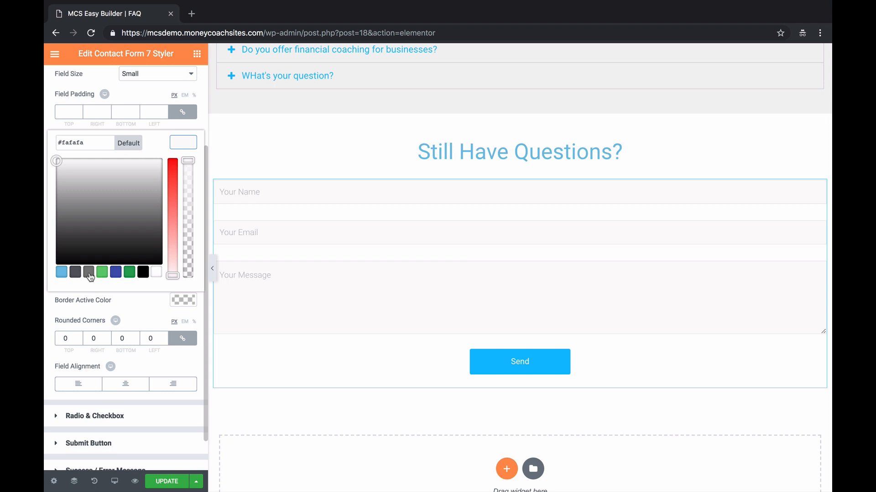
click(90, 275)
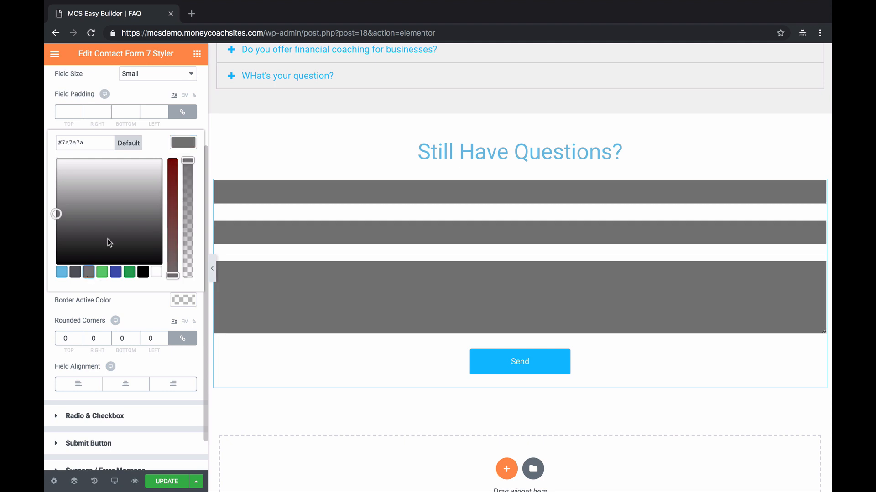
click(184, 143)
- Set both the contact form's label color and its input text/placeholder color to white
click(185, 169)
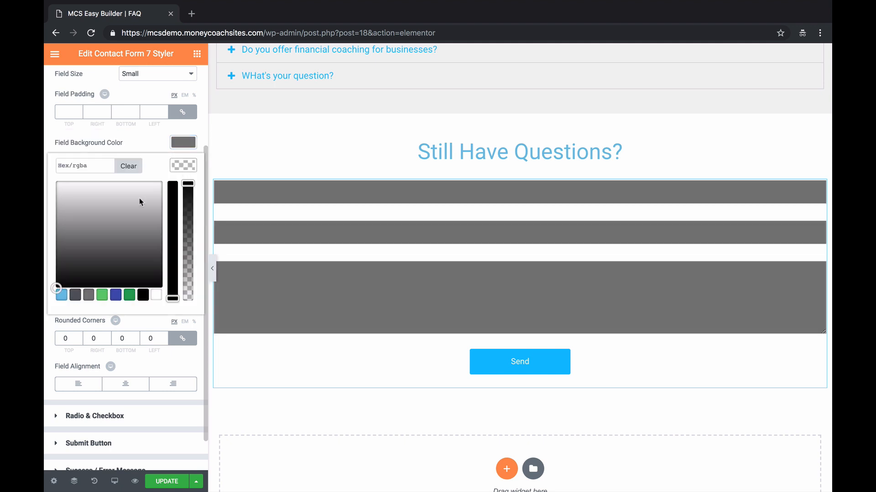
click(155, 296)
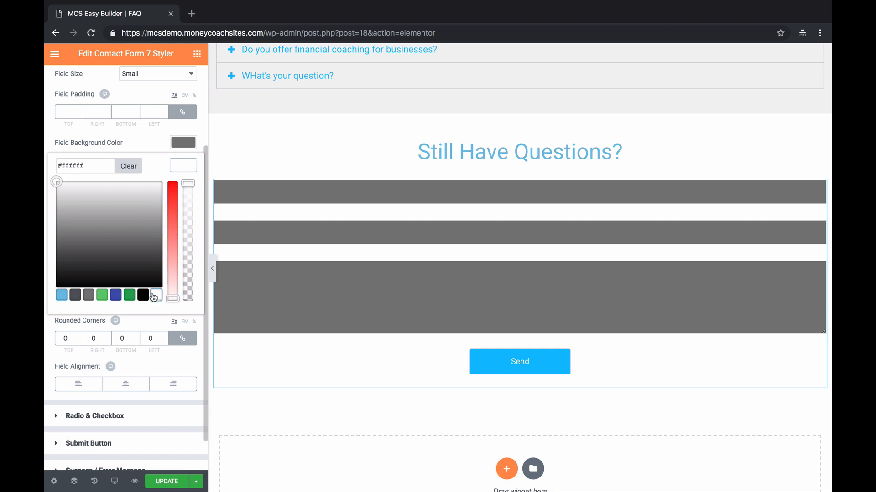
click(190, 168)
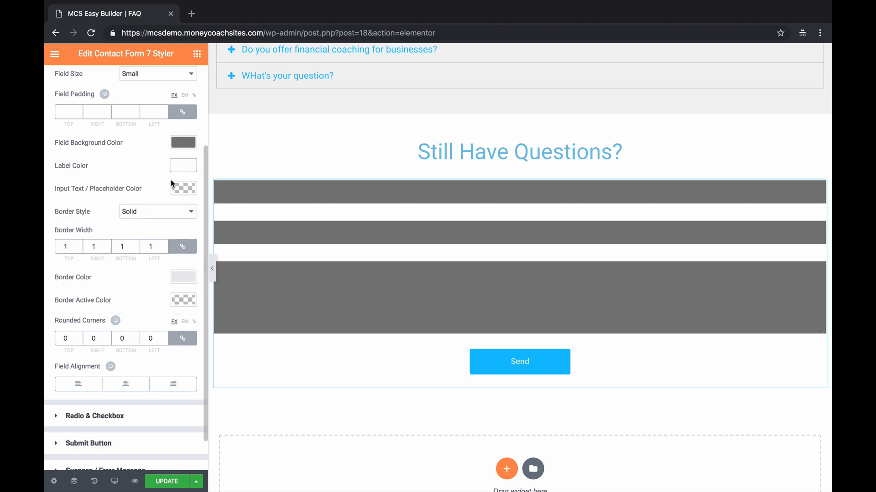
click(180, 188)
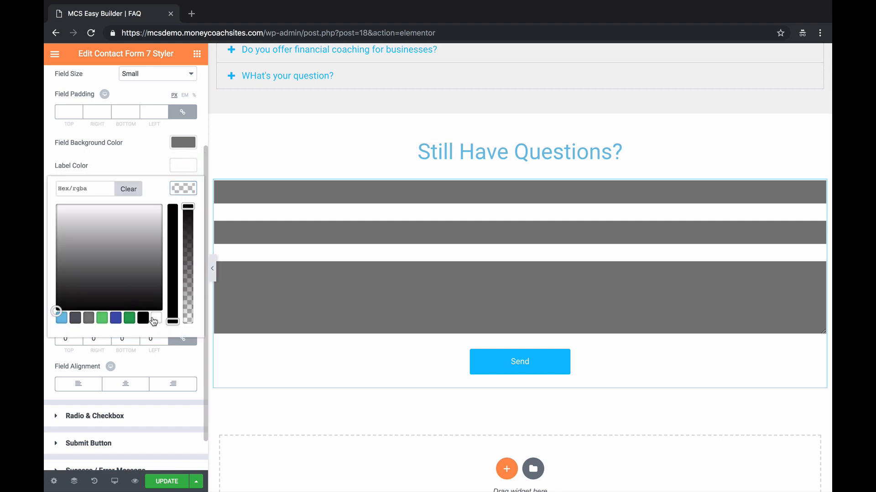
click(156, 318)
click(191, 190)
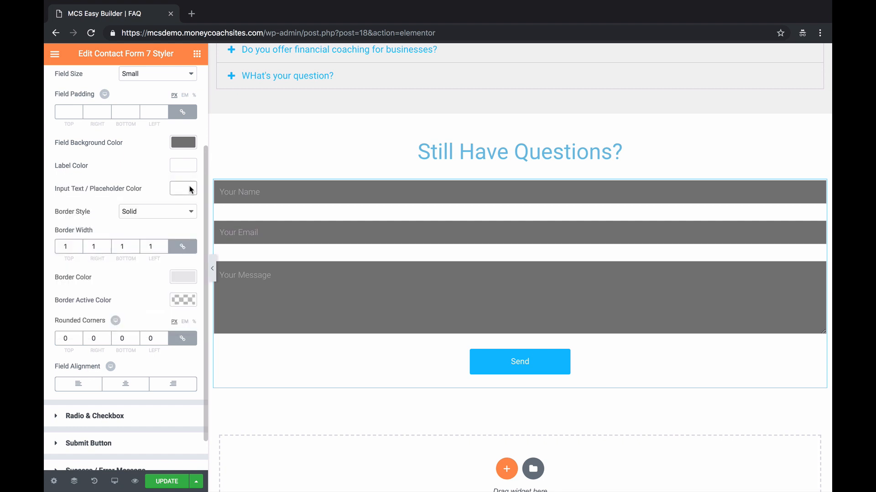
- Set the normal background color of the contact form's submit button to green #61ce70
scroll(173, 234, down, 1)
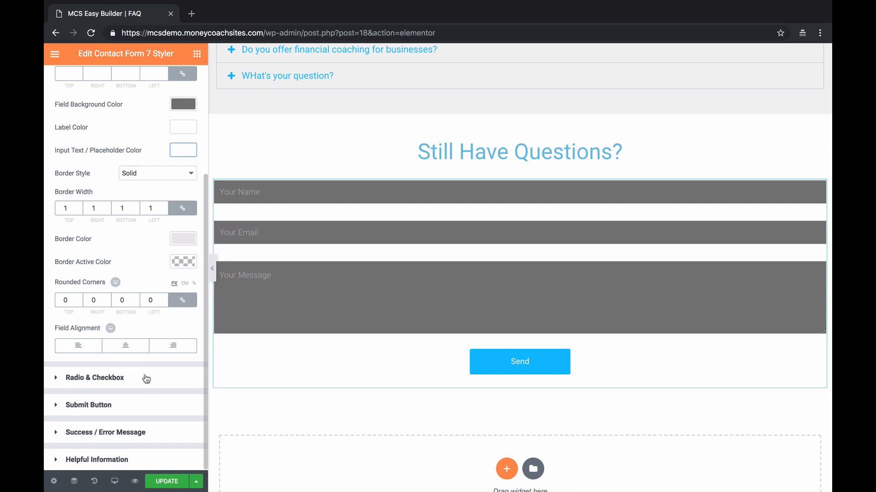
click(147, 380)
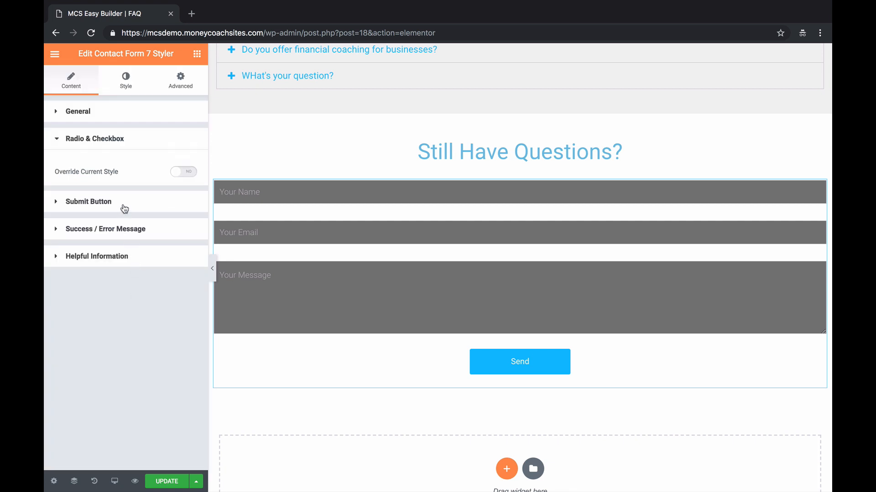
click(121, 205)
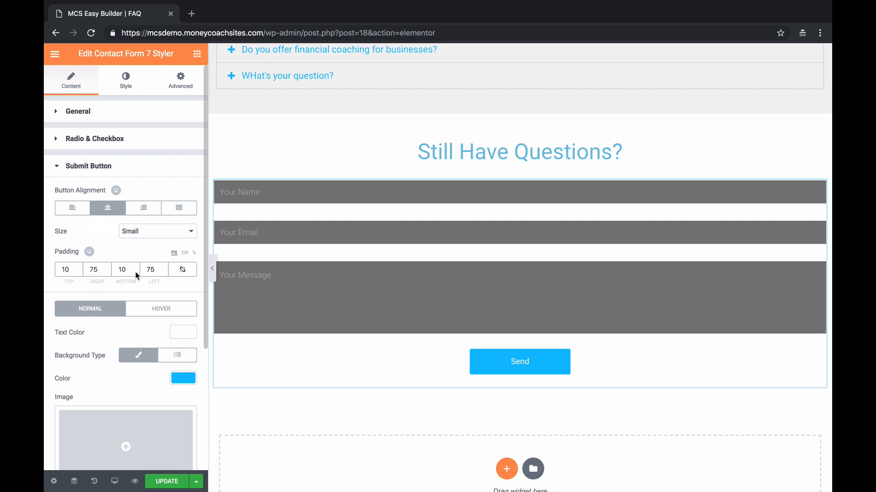
click(183, 378)
scroll(122, 394, down, 2)
scroll(123, 394, down, 1)
click(103, 363)
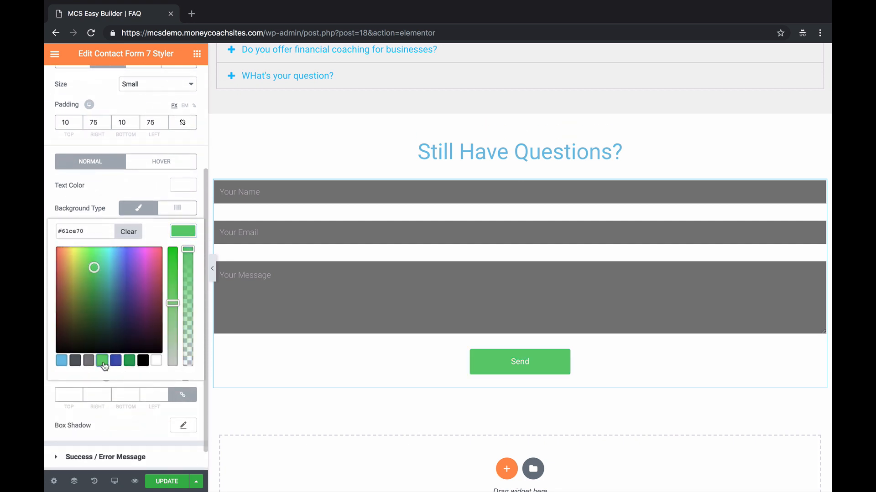
click(188, 232)
- Review the contact form's success/error message options and its helpful information links
scroll(156, 273, down, 1)
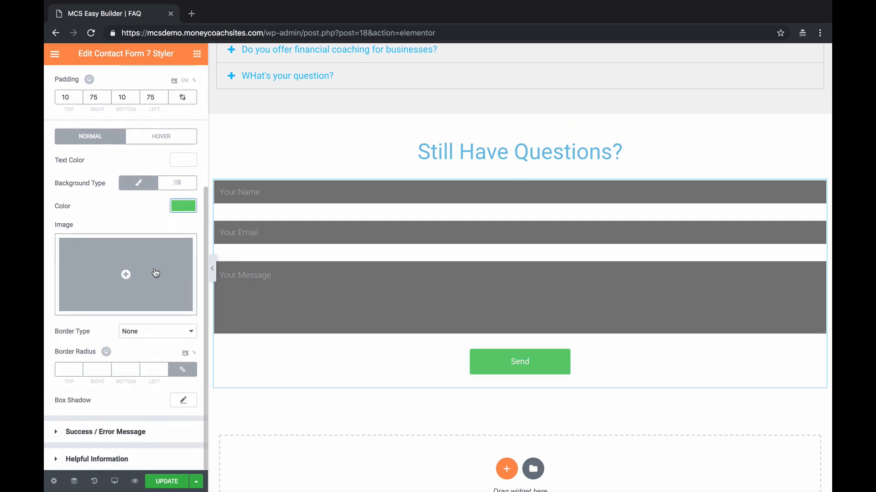
click(138, 439)
scroll(152, 324, down, 3)
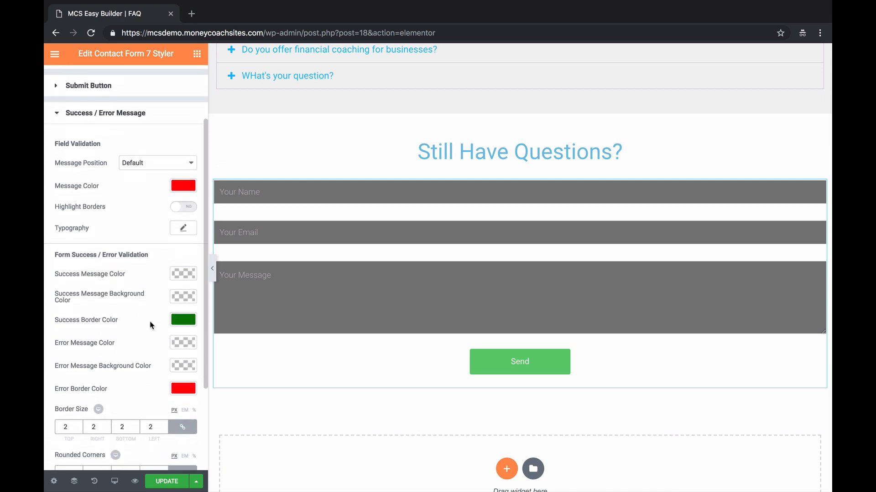
scroll(152, 325, down, 3)
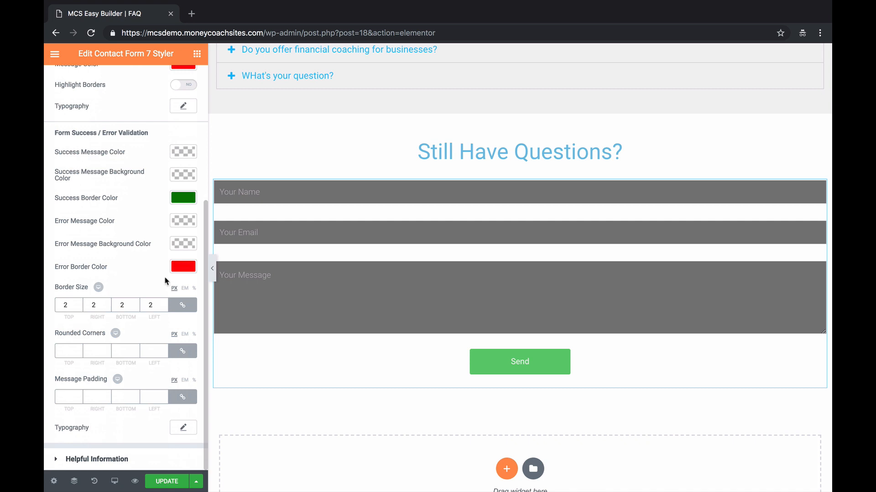
click(105, 459)
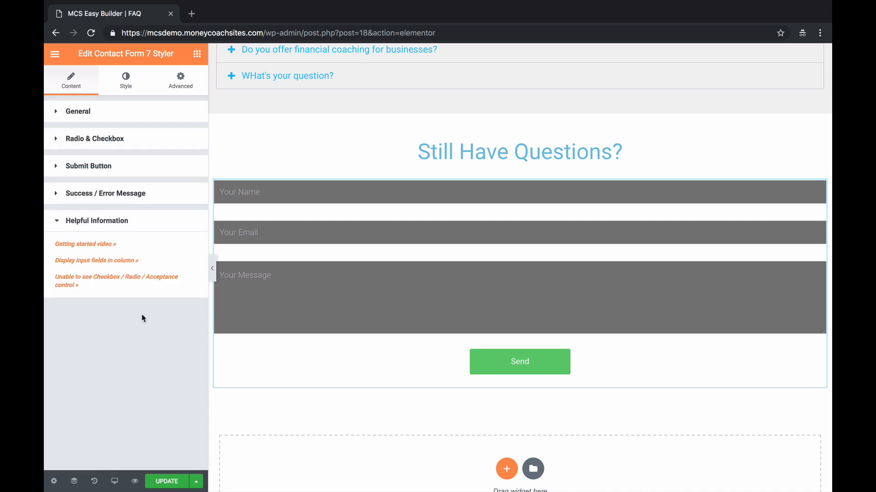
- Collapse the helpful information section, save the FAQ page and return to its beginning
click(132, 224)
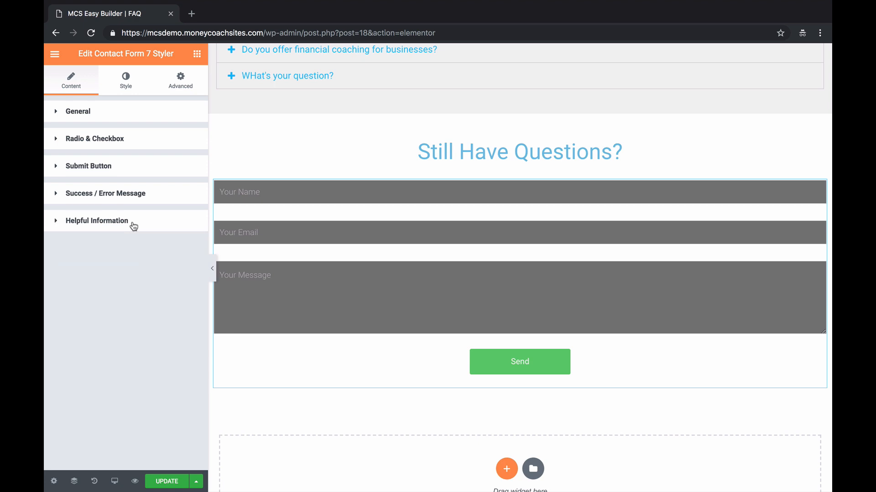
click(166, 481)
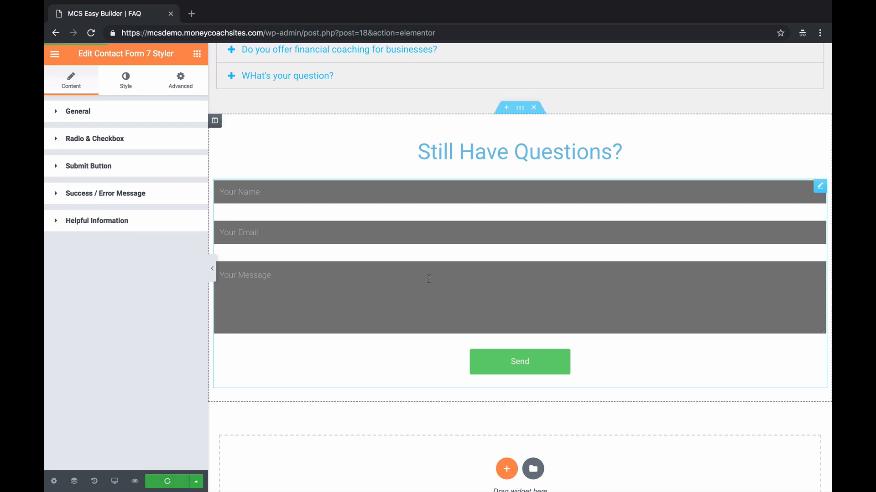
scroll(429, 280, up, 15)
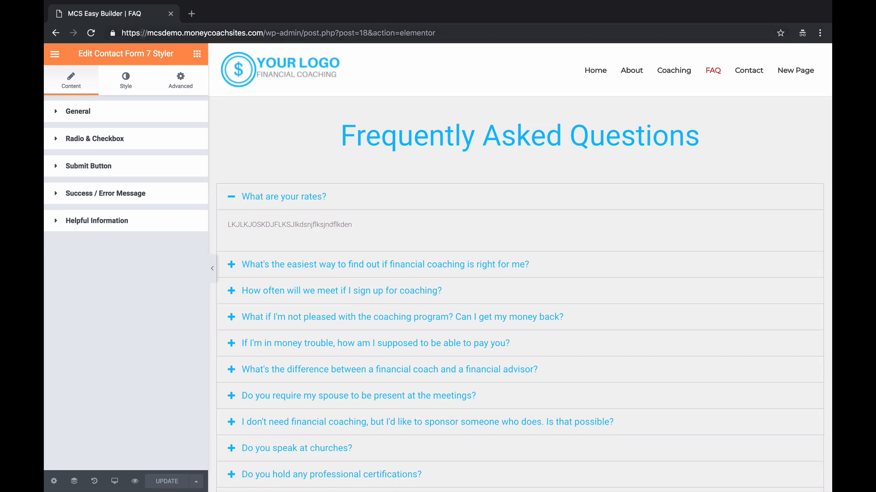
- Leave the FAQ page's editor and open the site's Contact page for editing with MCS Easy Builder
click(56, 33)
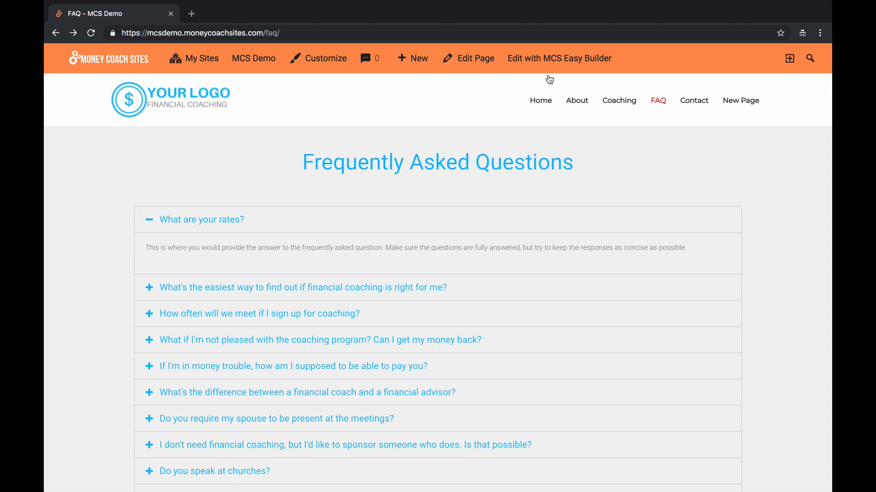
click(693, 105)
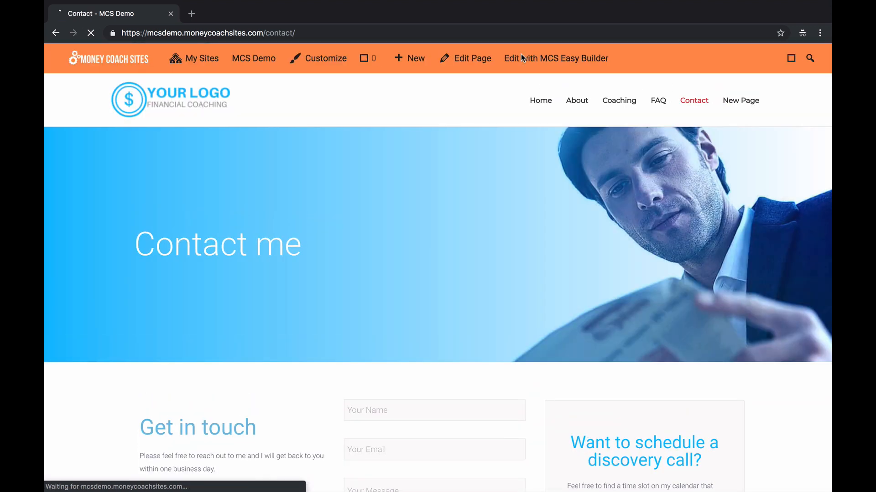
click(563, 64)
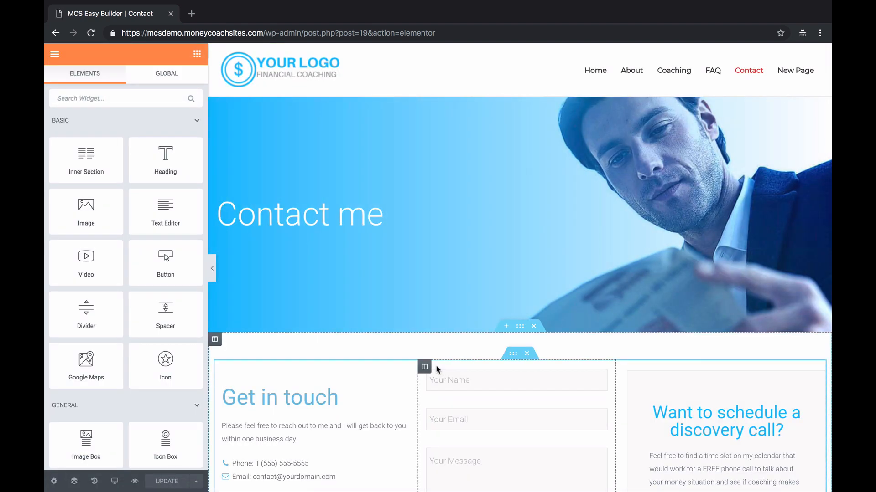
- Examine the Contact me hero section's layout, background image and background overlay settings
scroll(436, 366, down, 2)
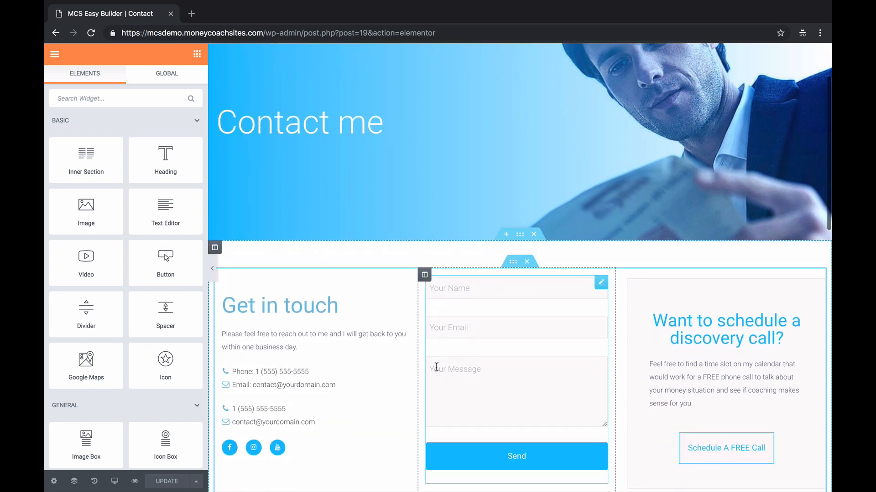
scroll(437, 367, up, 1)
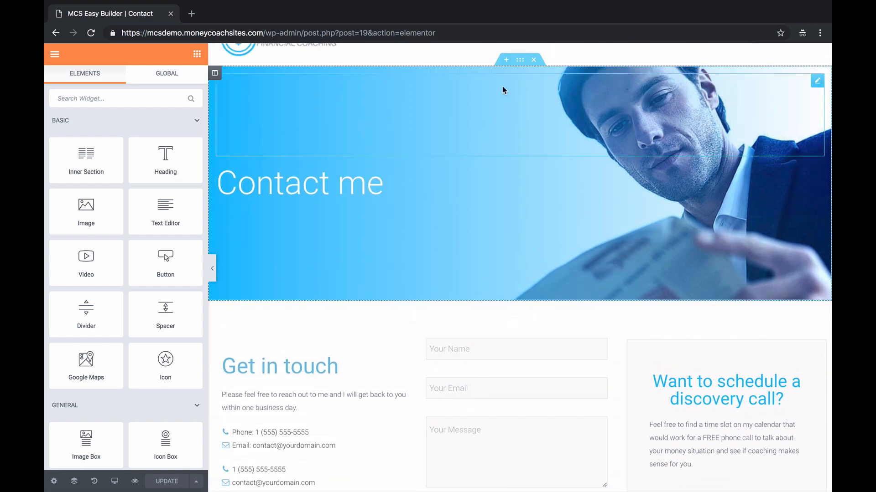
click(521, 60)
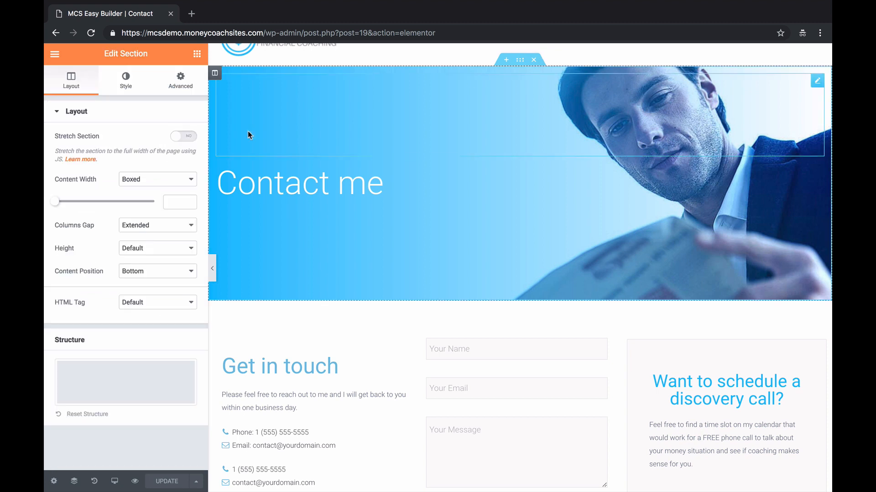
click(134, 88)
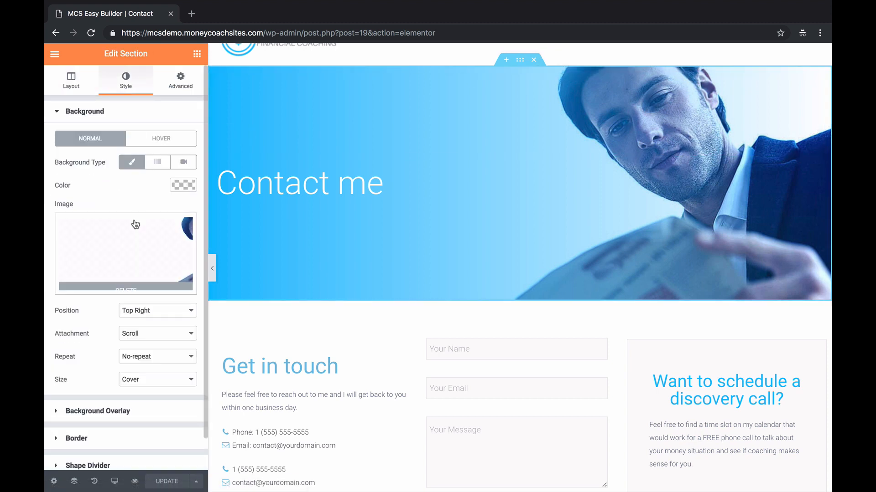
click(115, 381)
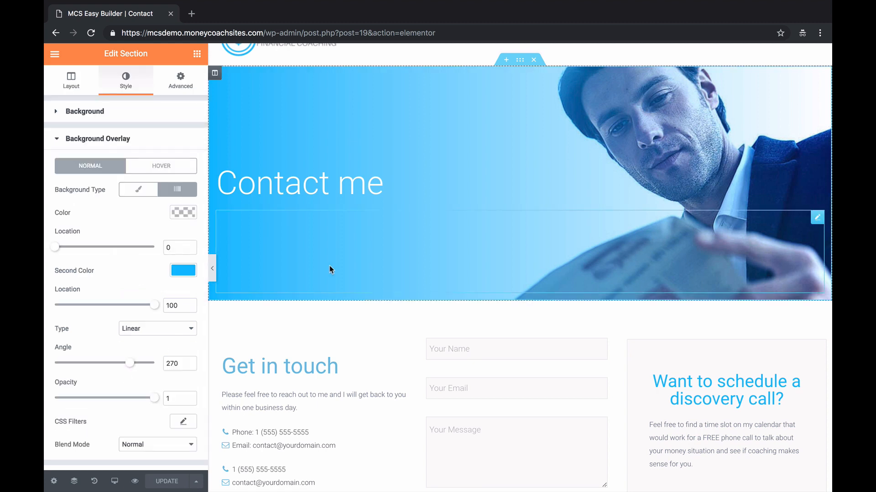
- Inspect the content settings of the Contact me heading, the Get in touch heading and the intro paragraph below it
scroll(329, 265, down, 2)
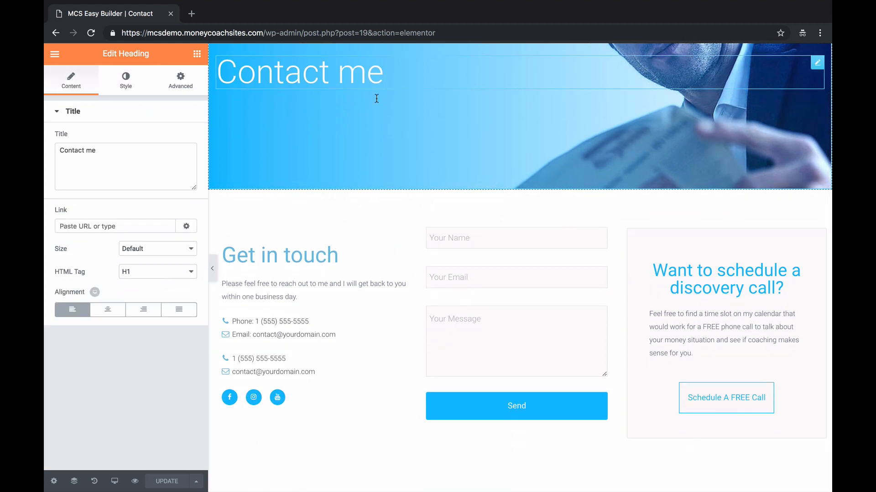
scroll(347, 226, down, 1)
click(335, 204)
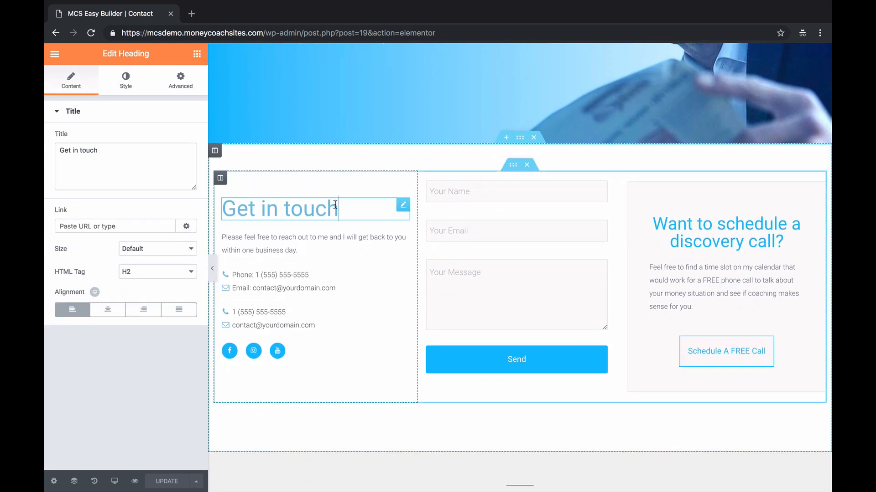
click(295, 249)
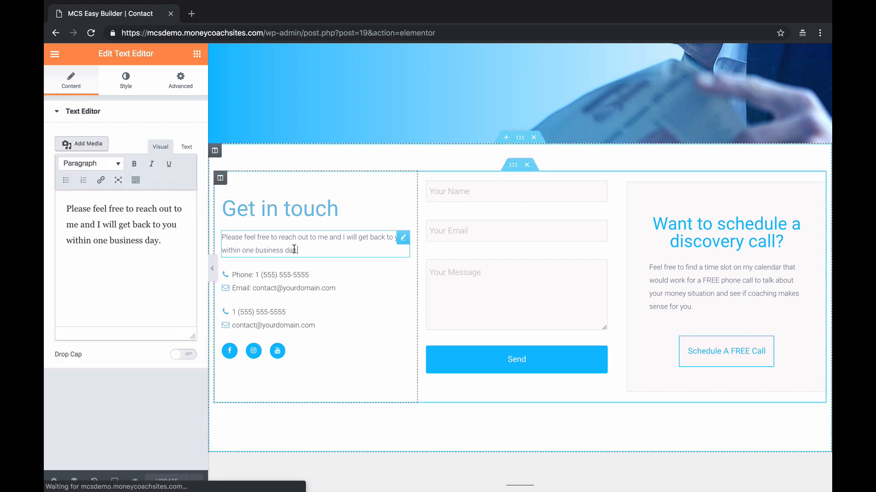
- Duplicate the phone item in the upper contact icon list under Get in touch, and delete the copy
click(328, 279)
click(123, 168)
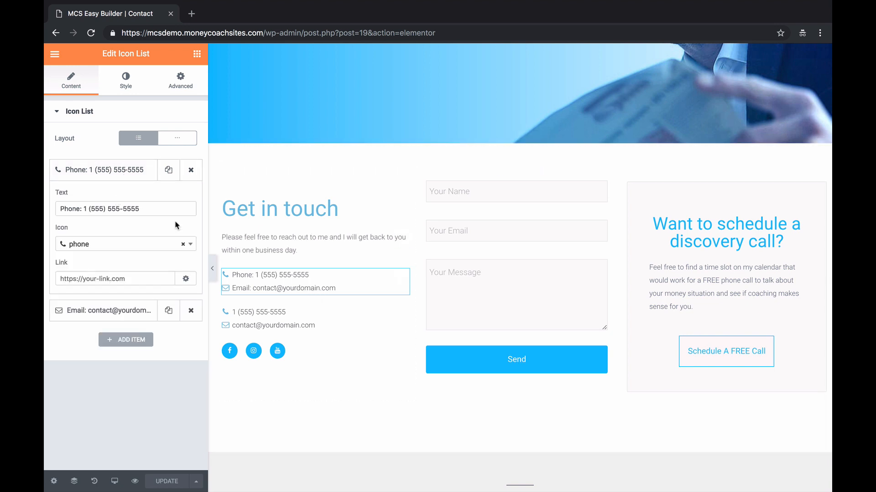
click(169, 175)
click(191, 172)
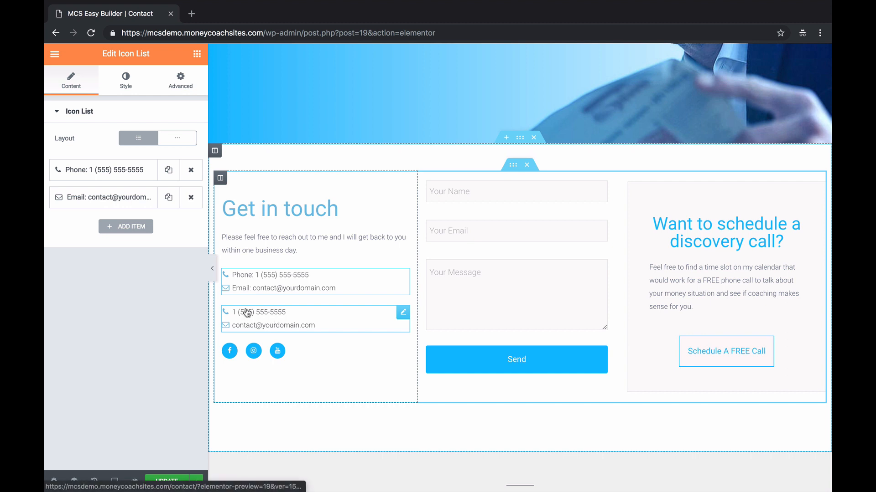
- Change the phone item's icon to percent and its text to "tdhtfh" in the upper contact icon list
click(138, 171)
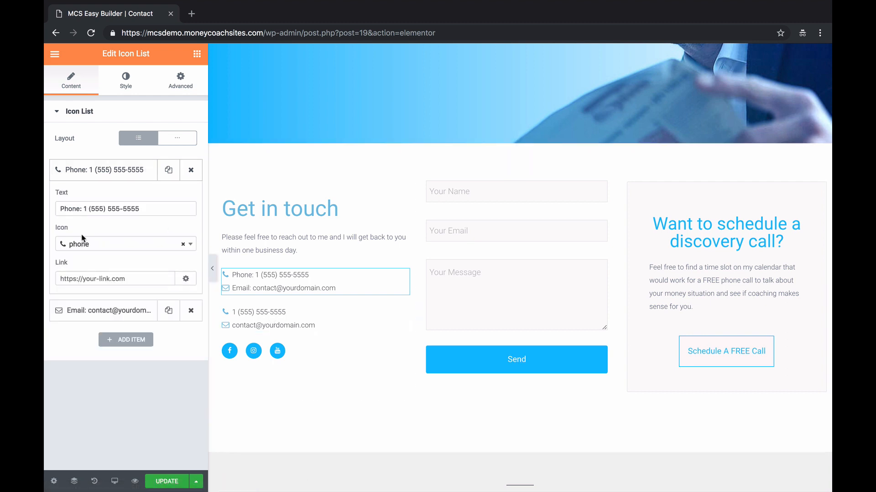
click(136, 244)
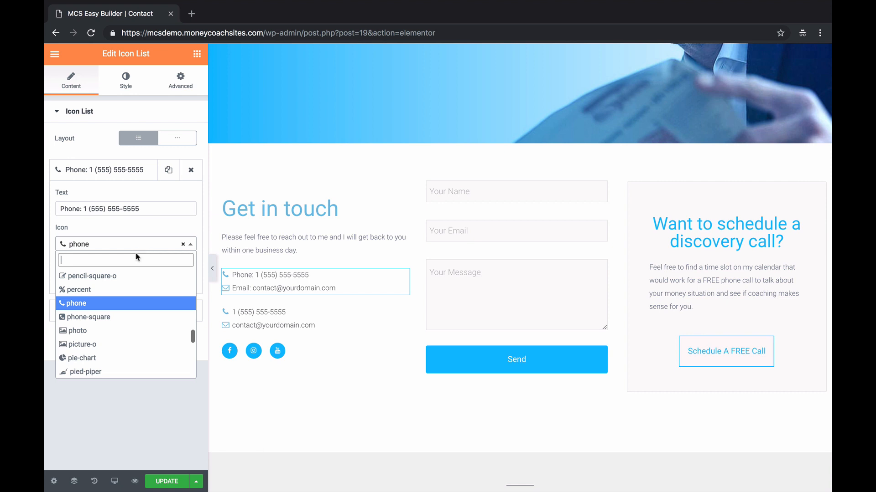
click(114, 290)
drag(147, 211, 45, 211)
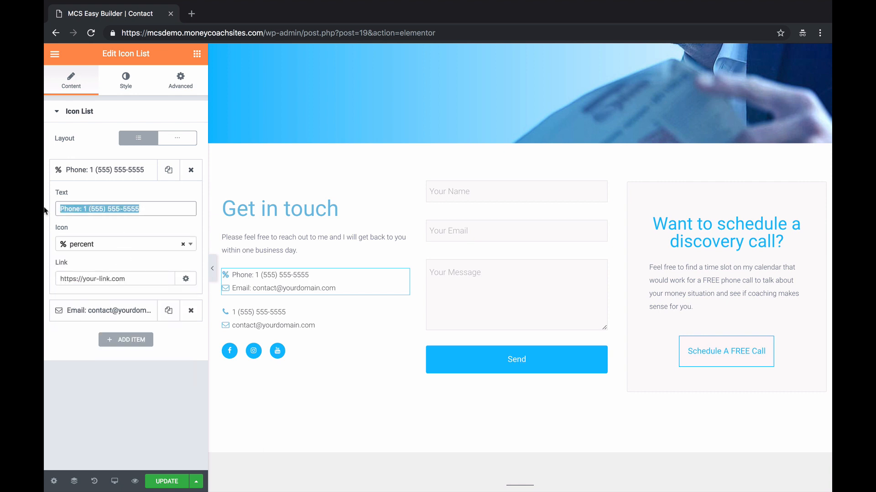
text(tdhtfh)
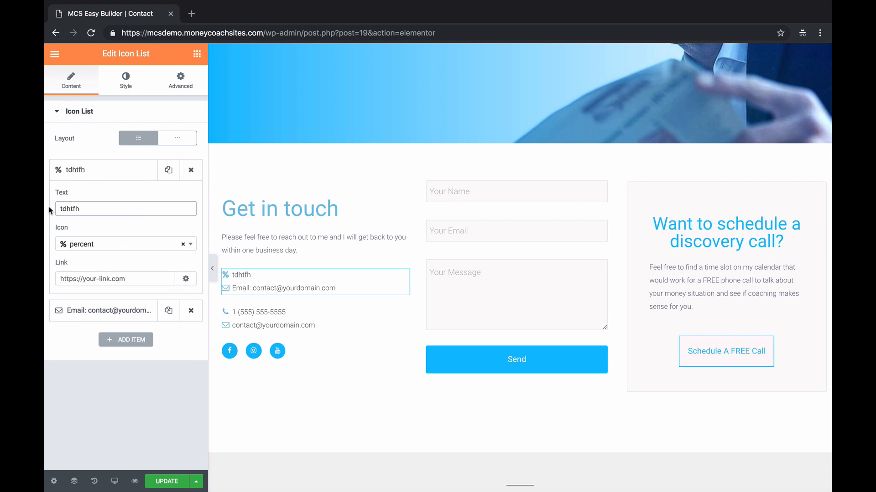
- Inspect the icon and link settings of the Facebook and Instagram items in the social icons widget
scroll(276, 328, down, 2)
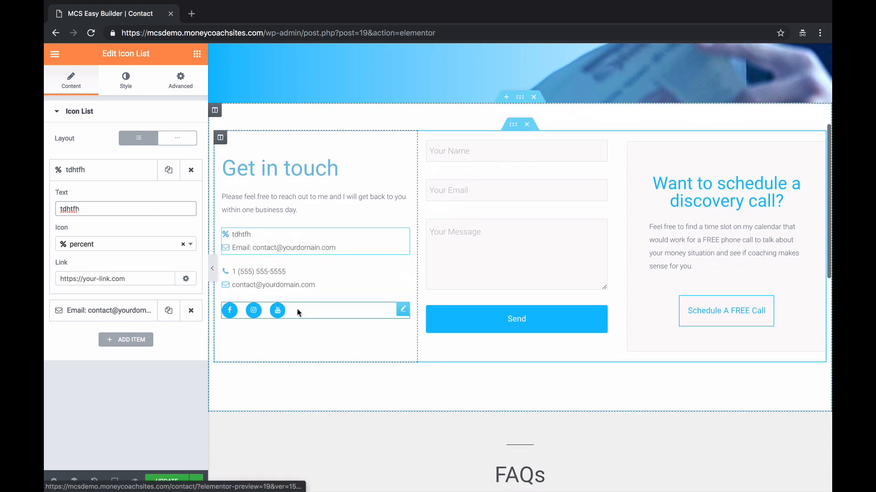
click(300, 312)
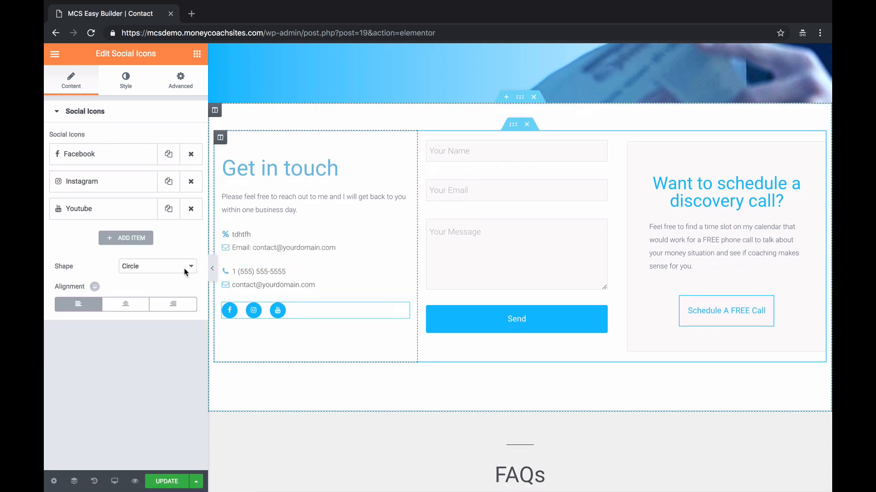
click(124, 156)
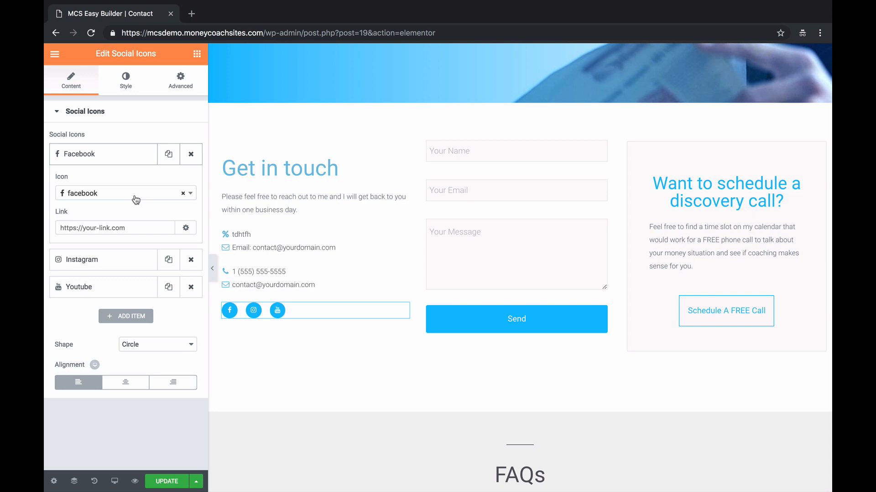
click(135, 227)
click(114, 260)
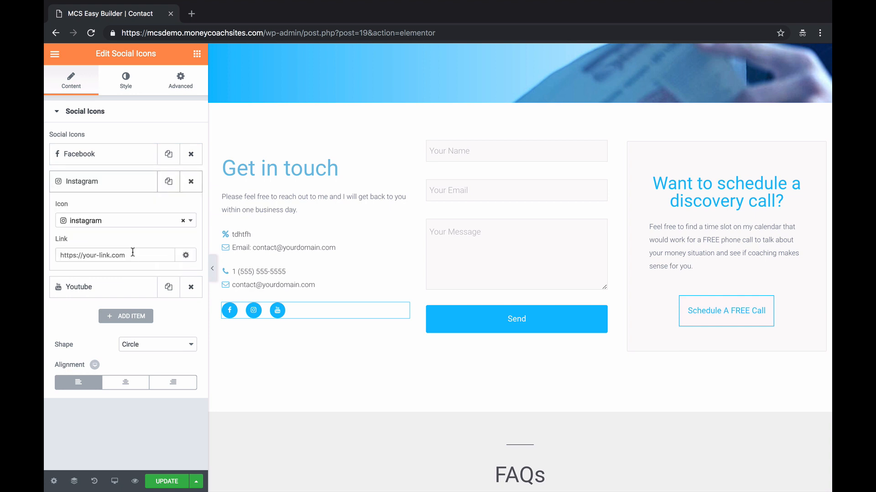
- Add a social icon item using the twitter icon and remove the Youtube item from the social icons
click(122, 317)
click(193, 275)
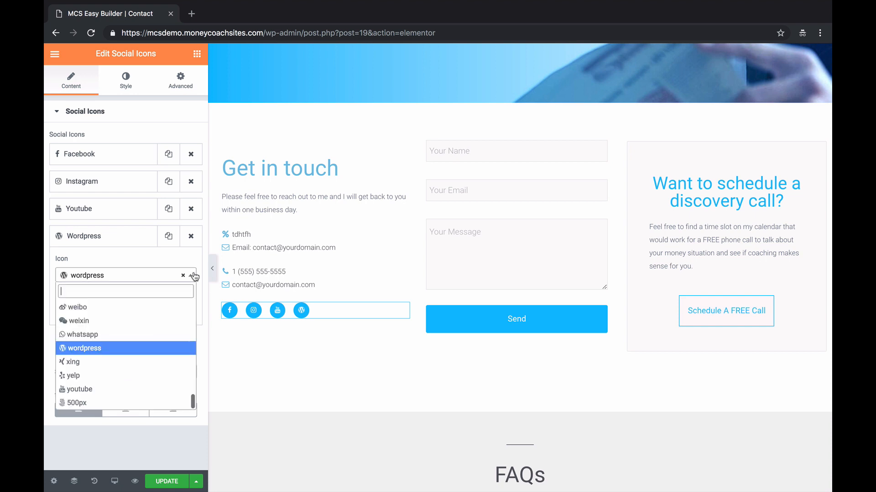
scroll(124, 336, up, 5)
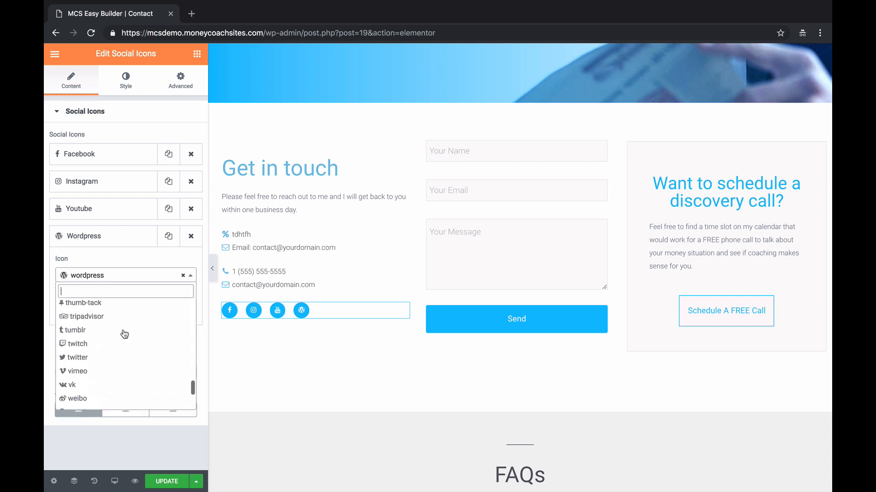
scroll(125, 335, up, 1)
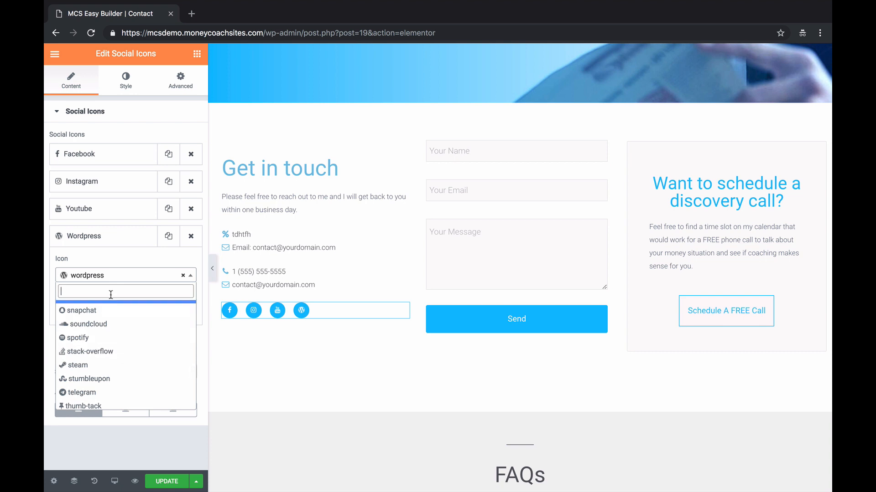
text(twi)
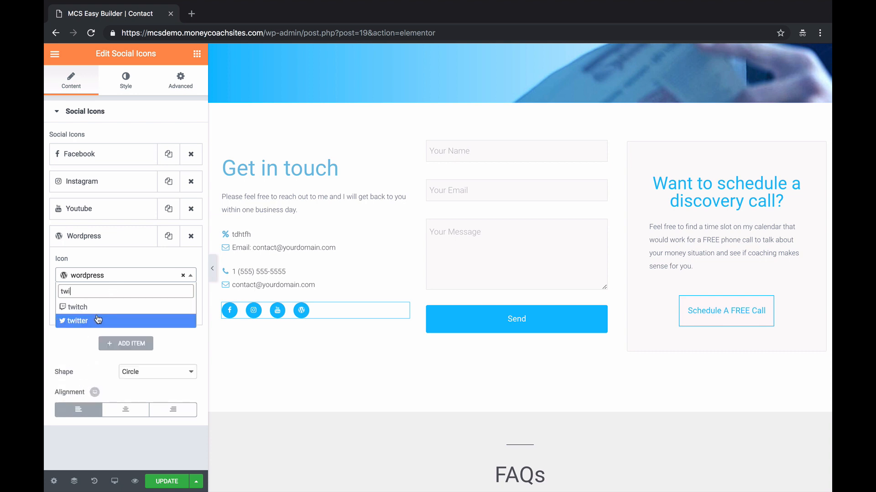
click(99, 320)
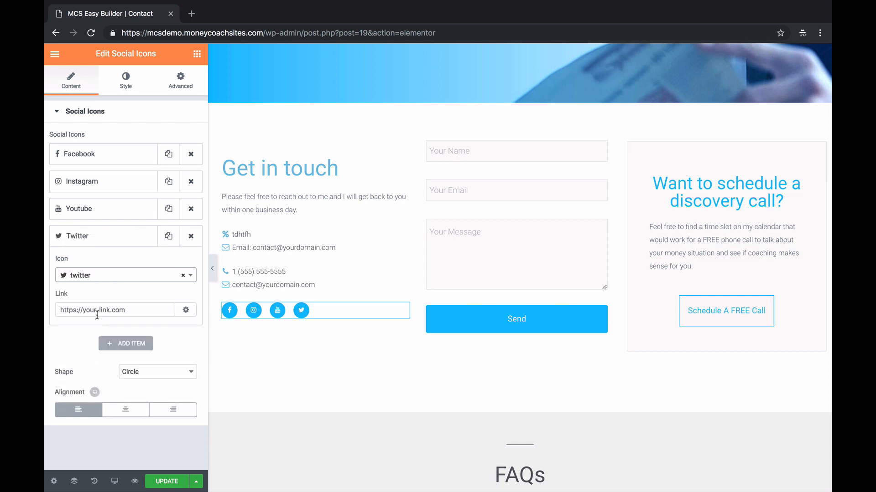
click(149, 244)
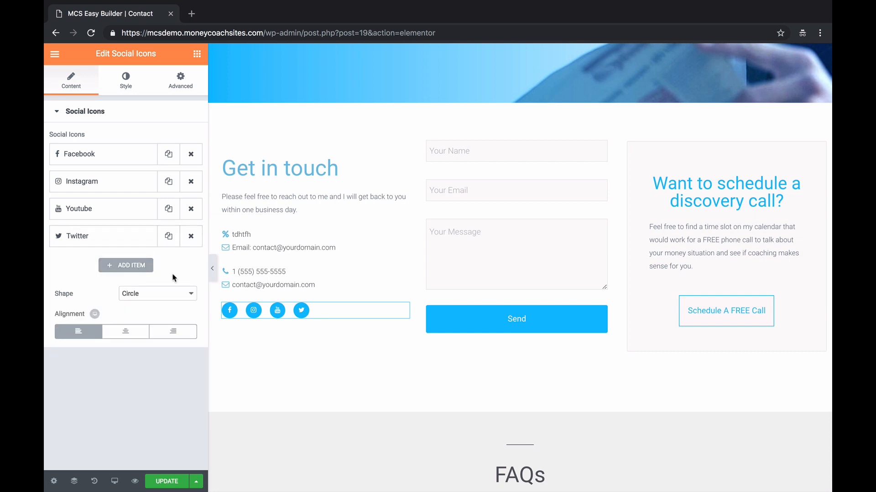
click(191, 209)
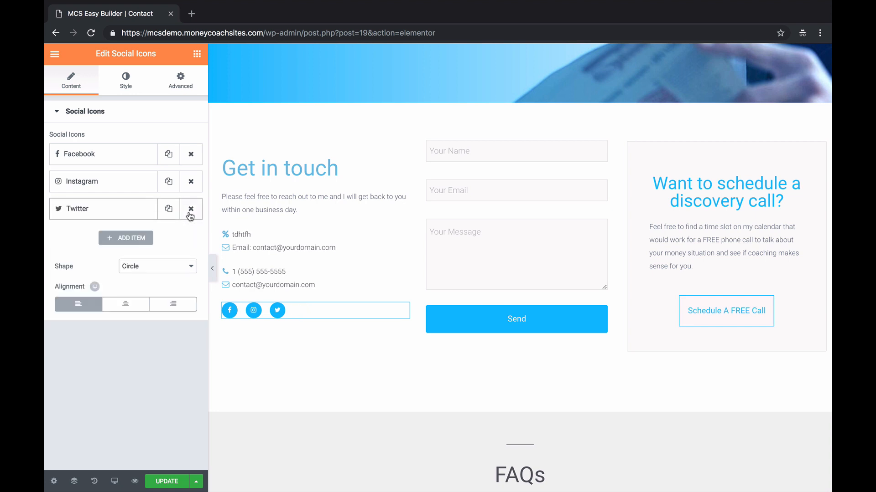
- Examine the contact form's general field settings, keeping Contact Form Main as the selected form
scroll(402, 182, down, 2)
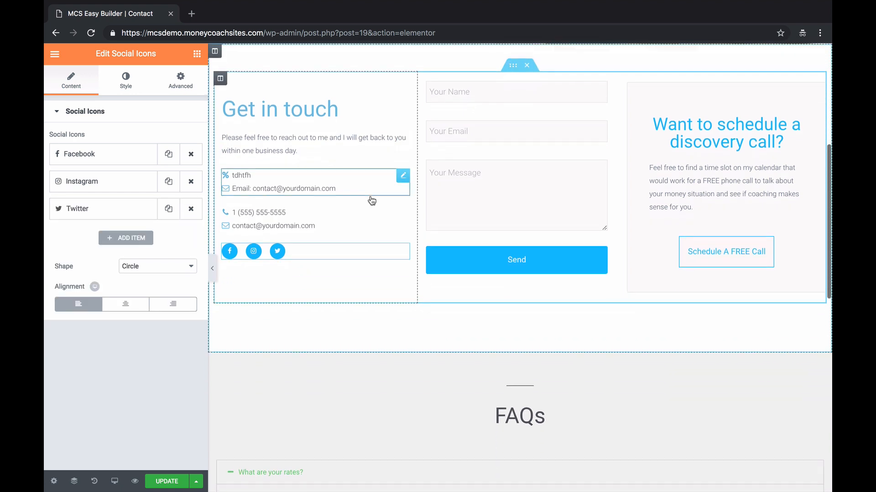
click(574, 82)
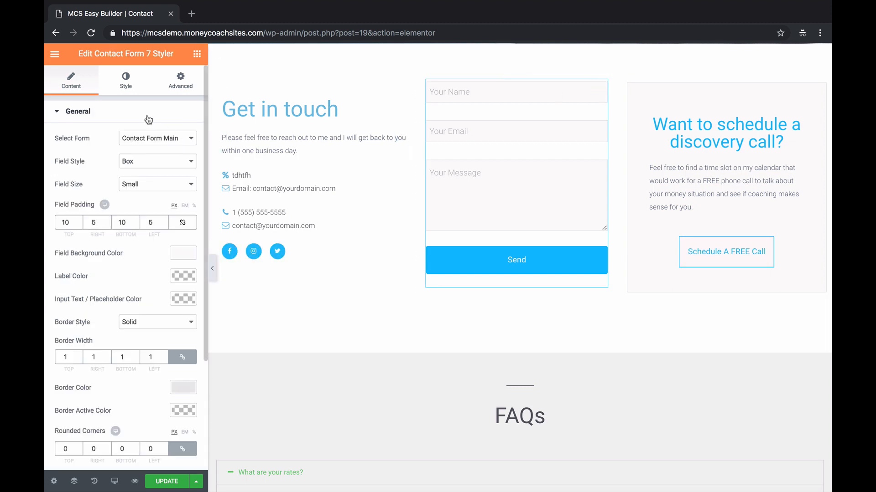
scroll(148, 120, down, 4)
scroll(148, 119, up, 3)
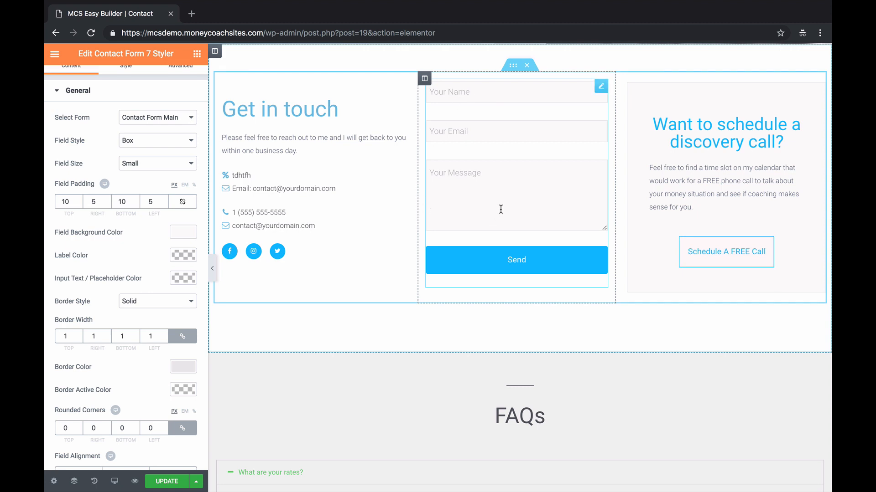
click(183, 118)
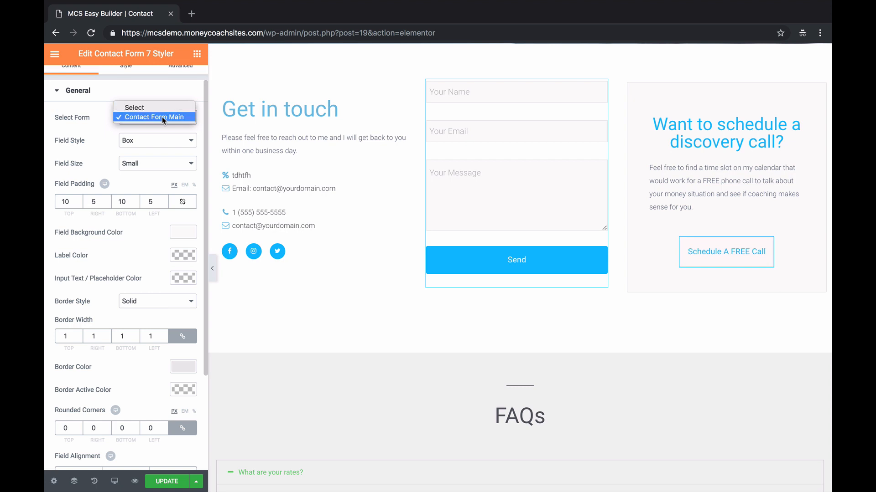
click(162, 119)
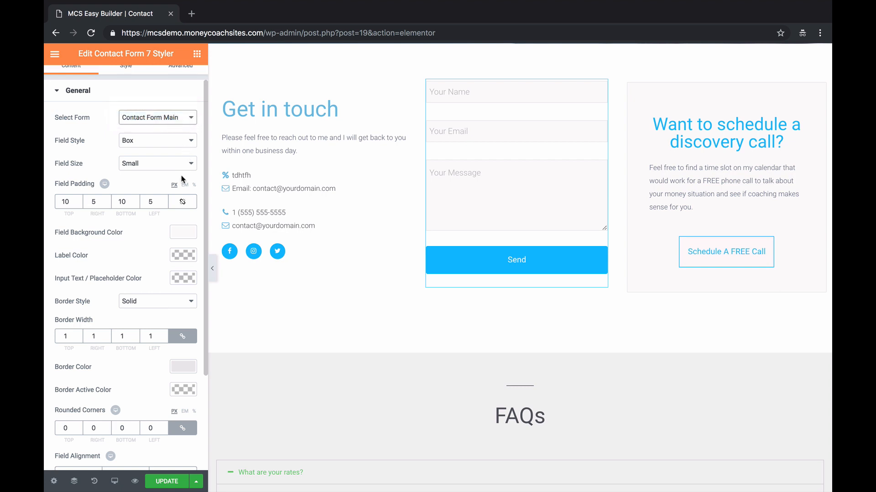
scroll(181, 178, down, 2)
scroll(182, 179, down, 2)
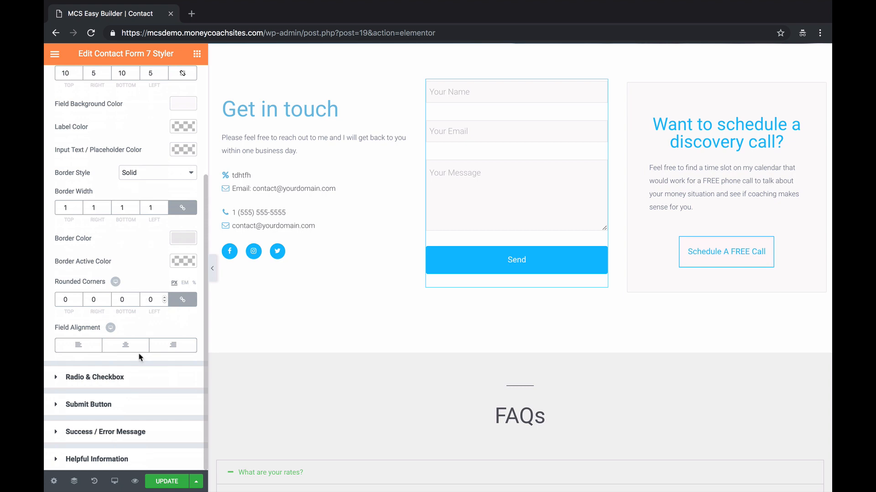
- Set the contact form submit button's normal background color to red #d30034
click(126, 403)
click(182, 379)
scroll(151, 388, down, 2)
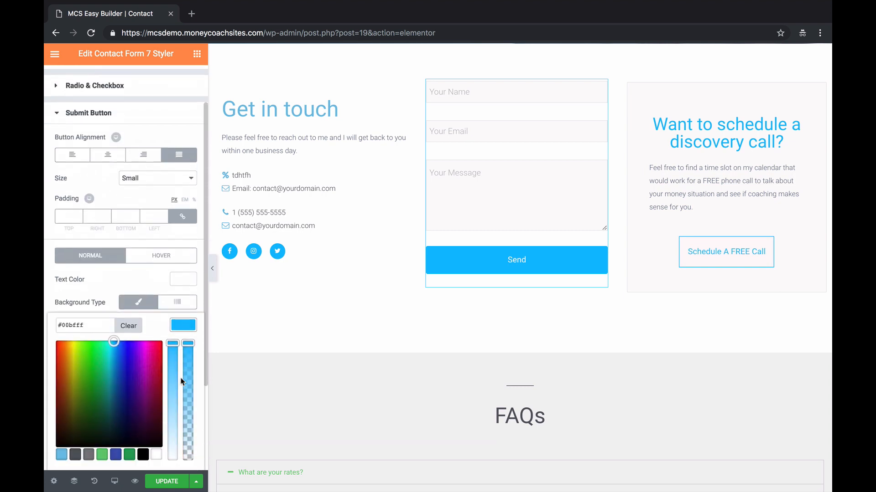
click(150, 364)
click(159, 331)
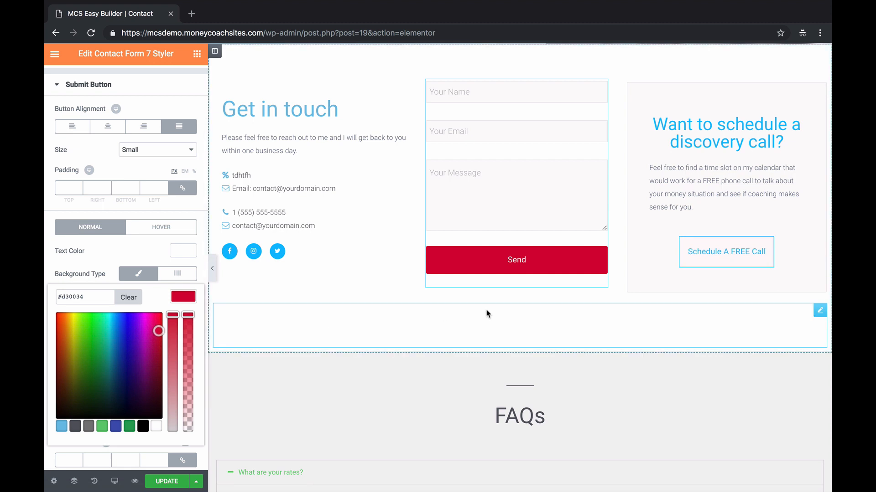
- Set the Schedule A FREE Call button's normal text color to dark blue #005b82
click(691, 191)
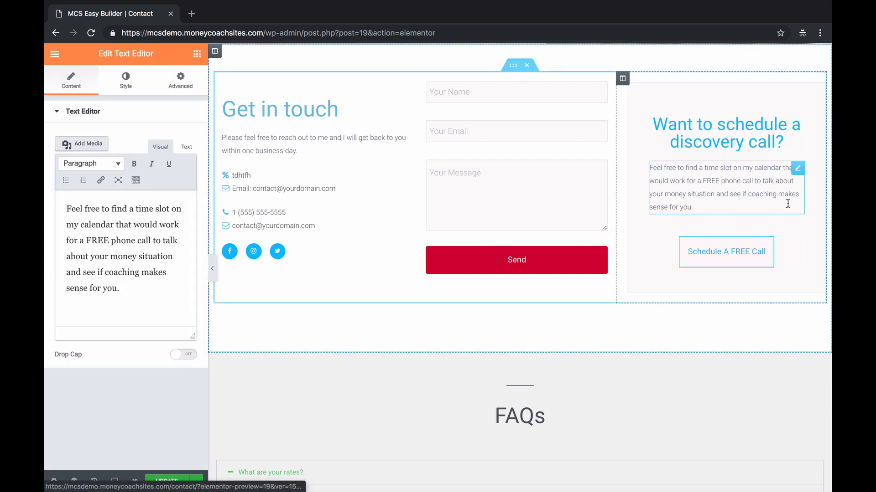
click(783, 254)
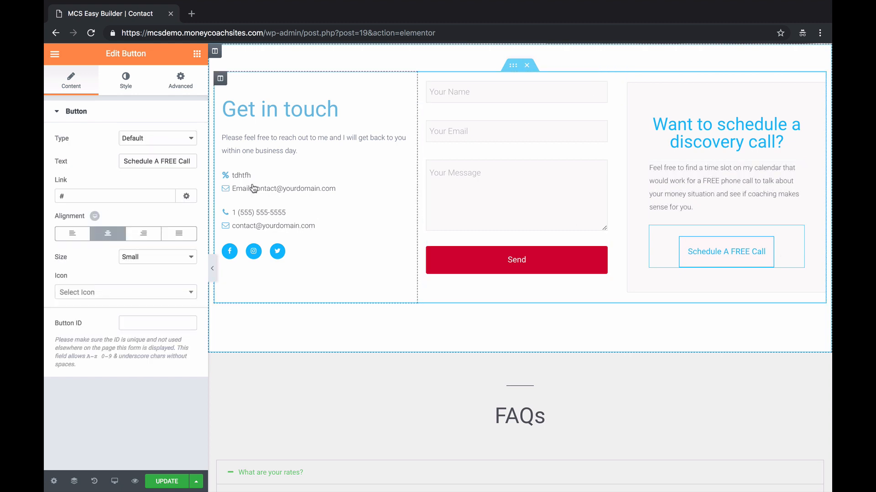
click(131, 82)
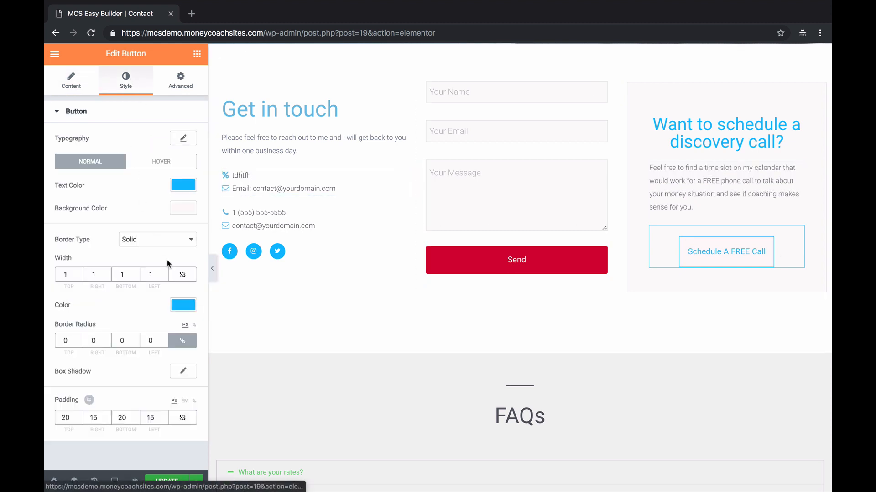
click(183, 187)
click(115, 253)
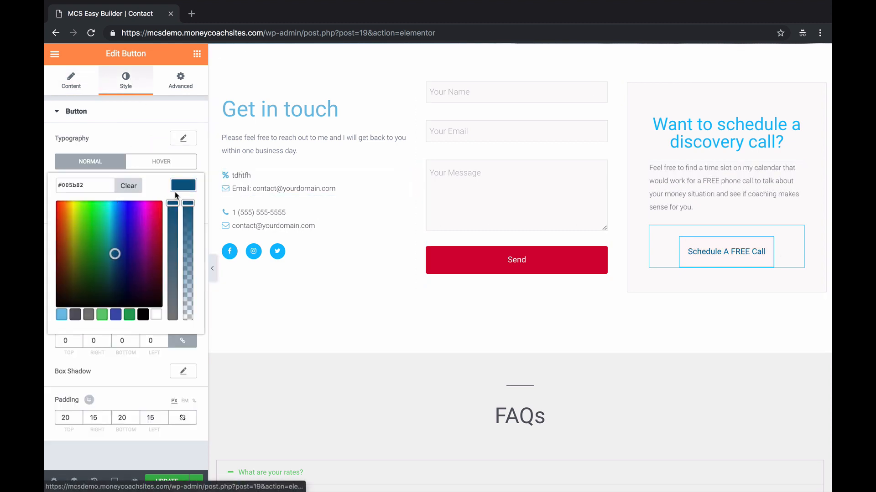
click(185, 187)
click(179, 304)
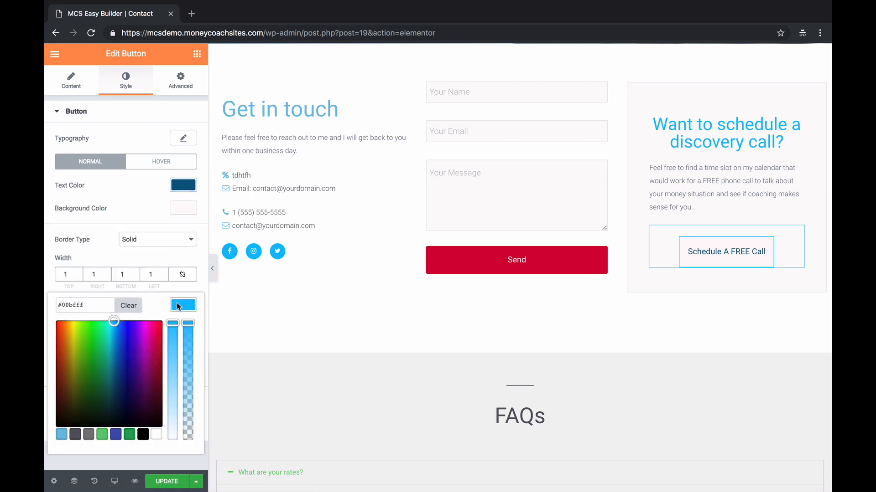
click(155, 329)
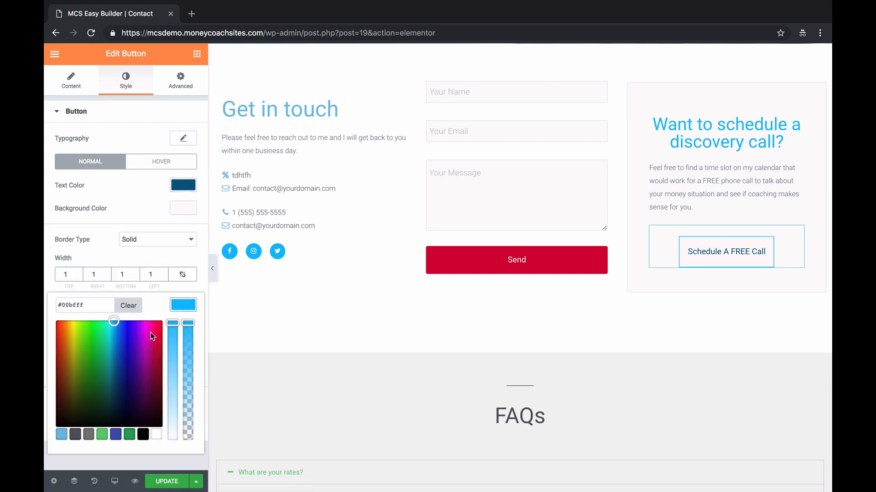
click(508, 308)
- Copy the FAQs accordion and paste it as a new section in the empty area at the end of the page
scroll(509, 311, down, 3)
scroll(508, 312, down, 10)
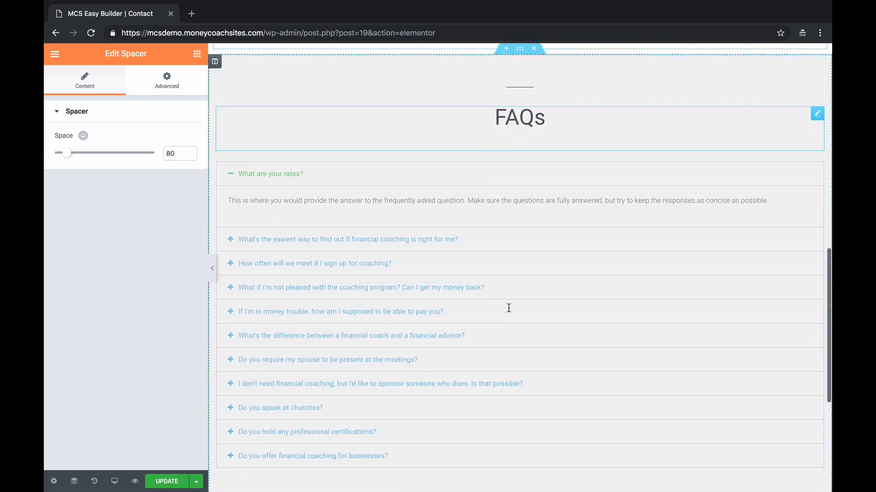
scroll(510, 312, up, 5)
scroll(509, 312, up, 1)
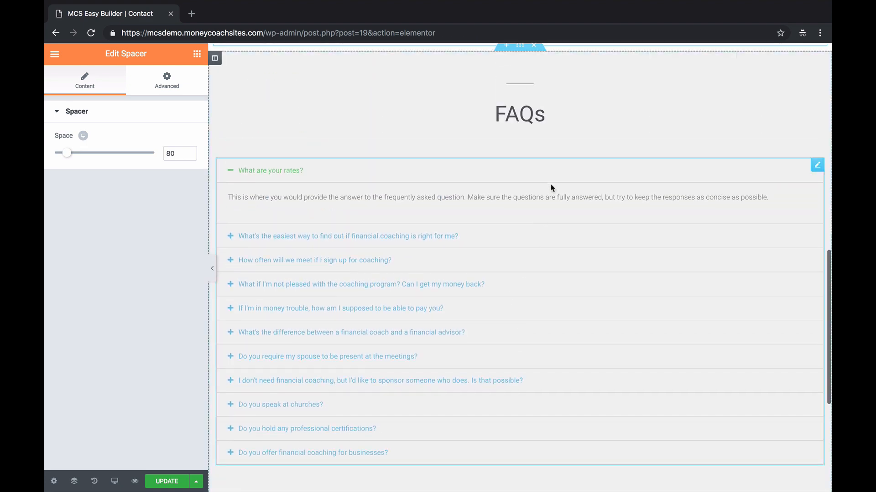
click(551, 188)
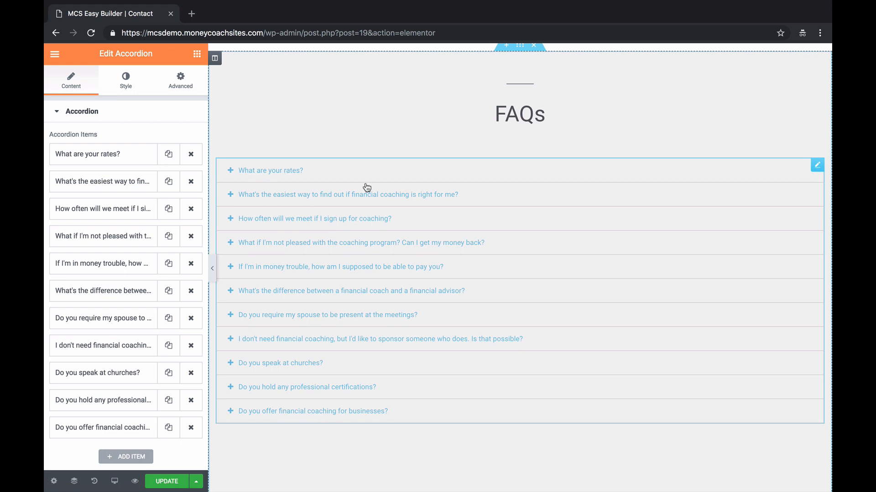
right_click(818, 170)
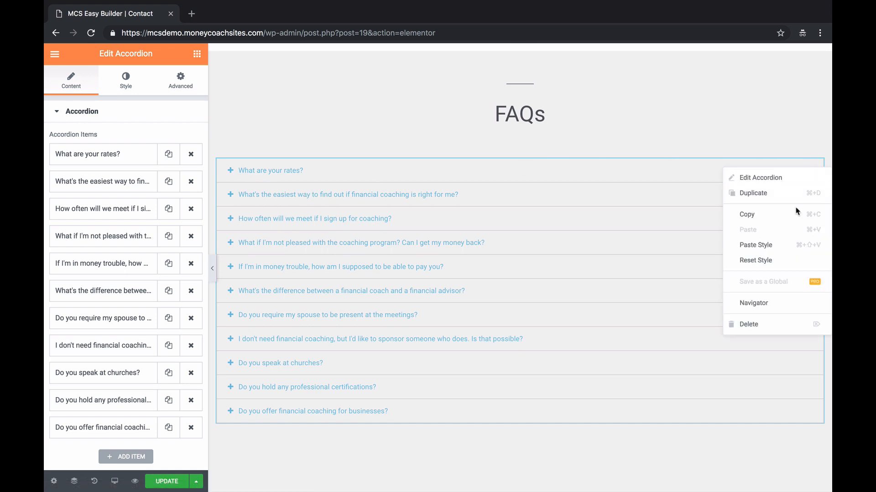
click(789, 219)
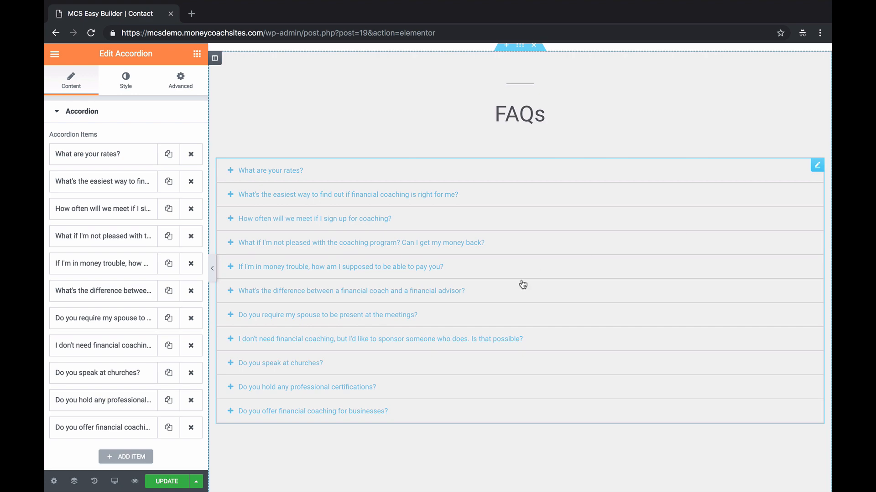
scroll(521, 280, down, 5)
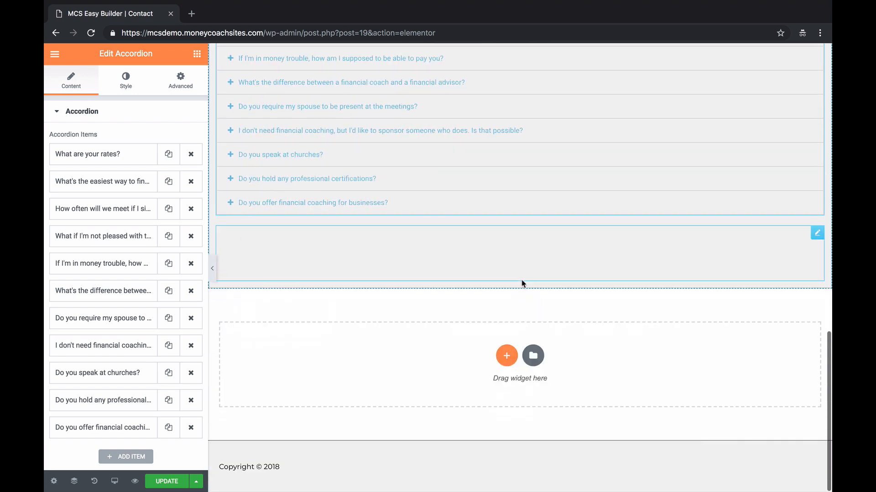
right_click(504, 351)
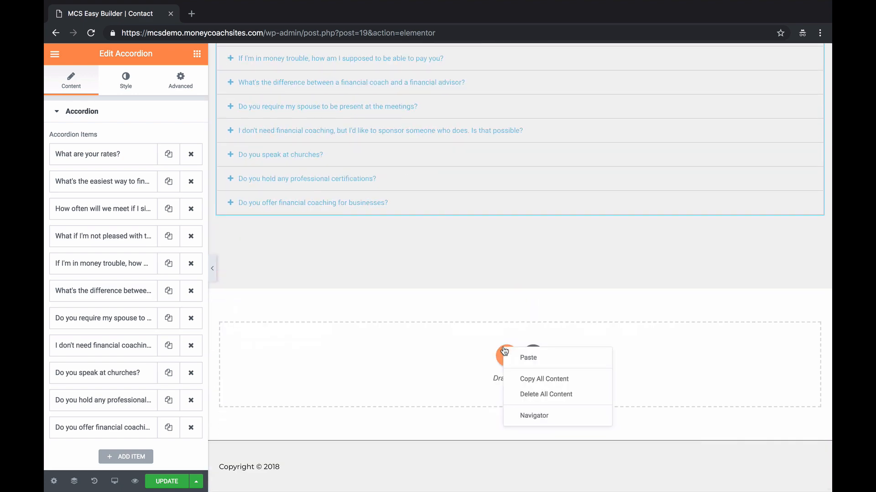
click(527, 358)
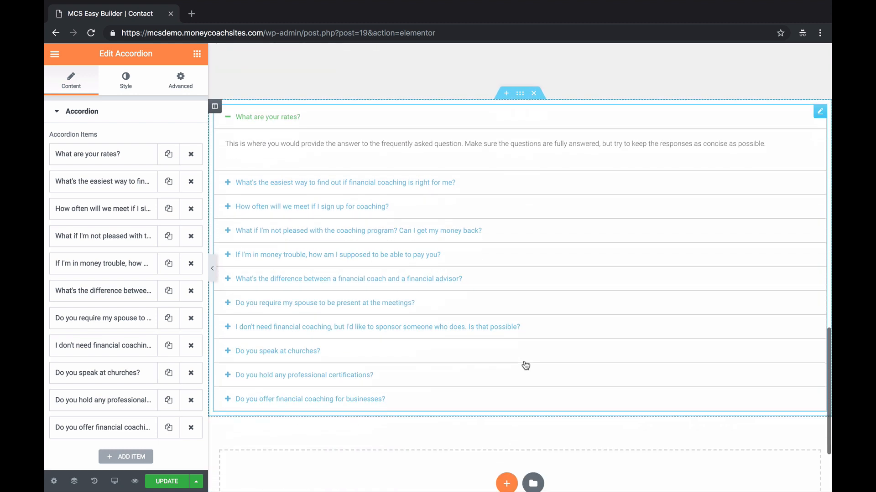
- Append "kjhbk" to the What are your rates? answer in the pasted accordion and delete that section
scroll(498, 204, up, 4)
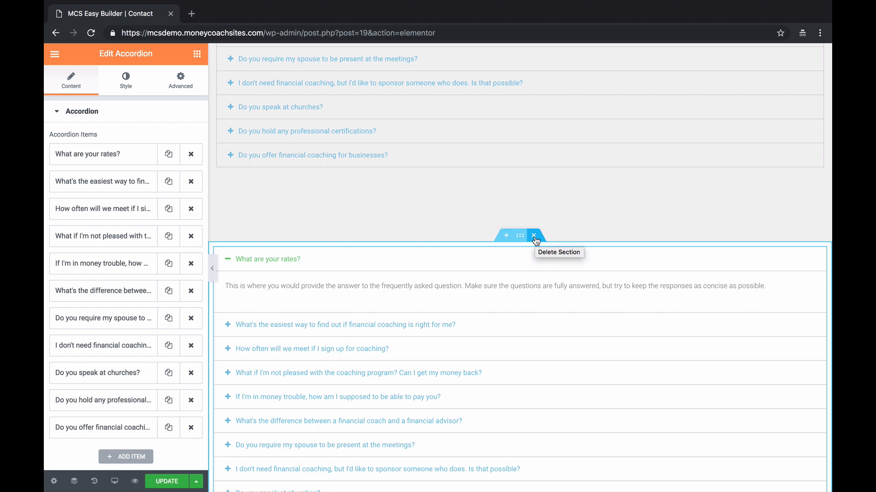
drag(442, 285, 322, 283)
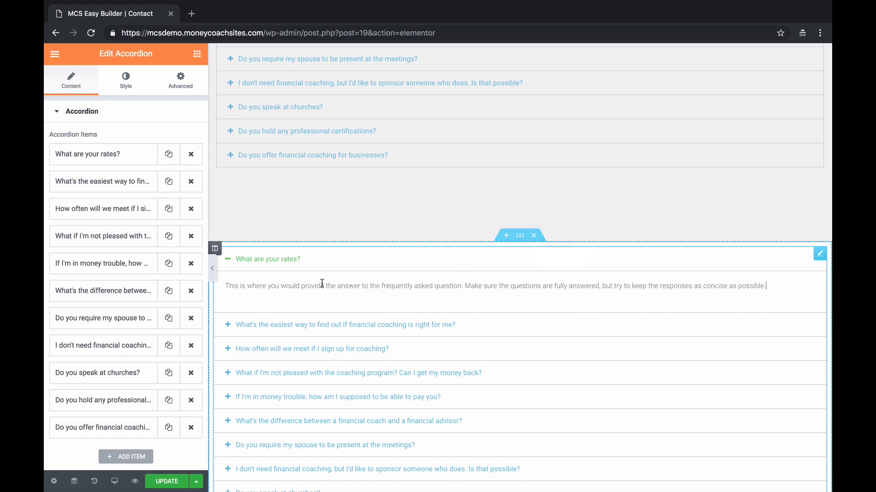
text(kjhbk)
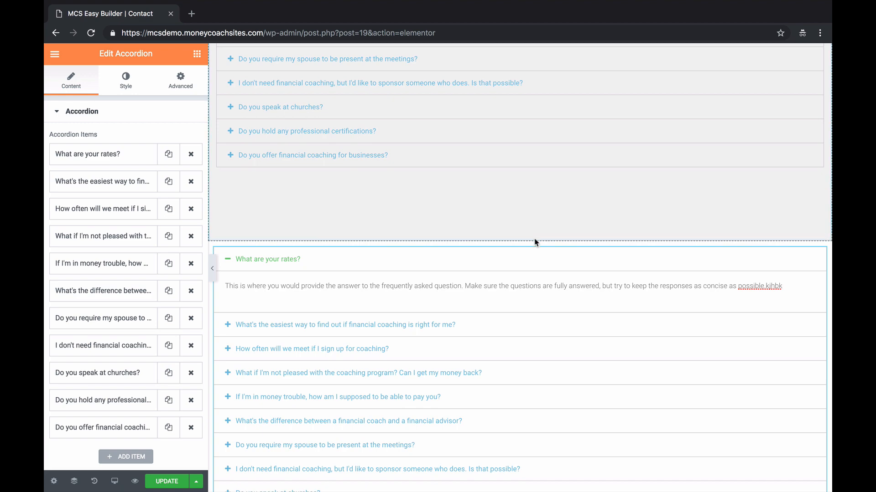
click(536, 235)
- Update the Contact page, leave the page editor and open the MCS Demo dashboard
scroll(536, 234, up, 15)
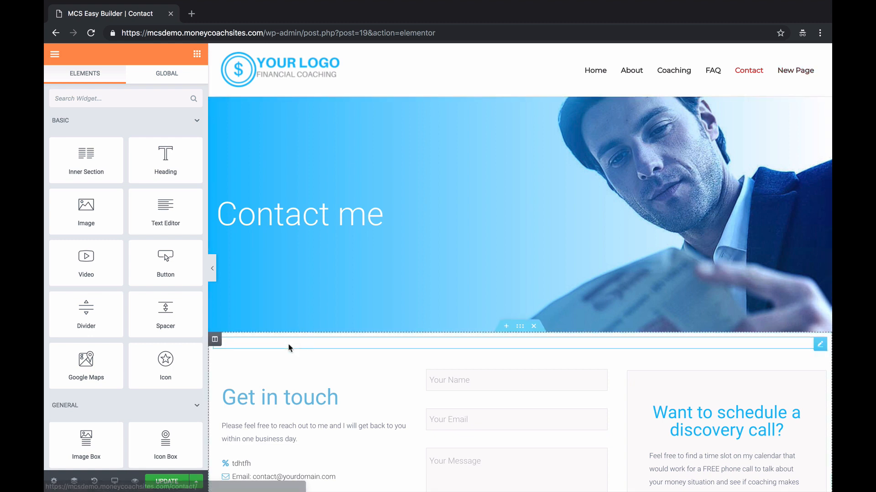
click(168, 482)
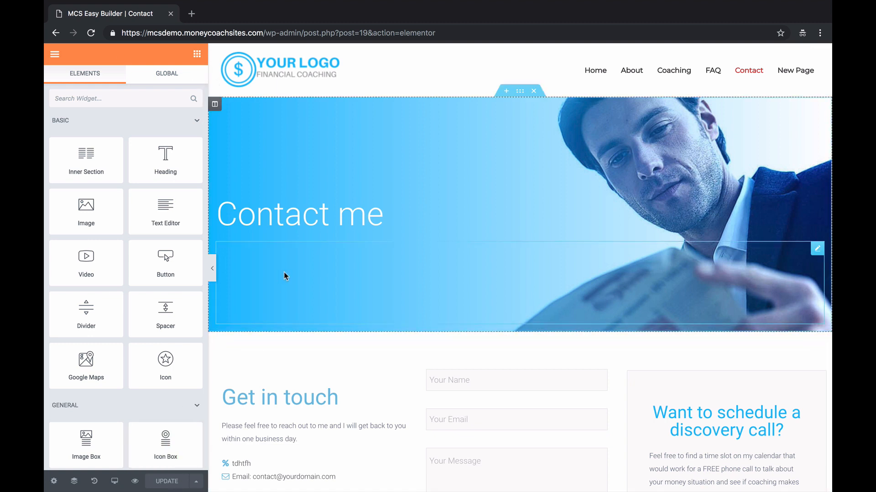
click(55, 55)
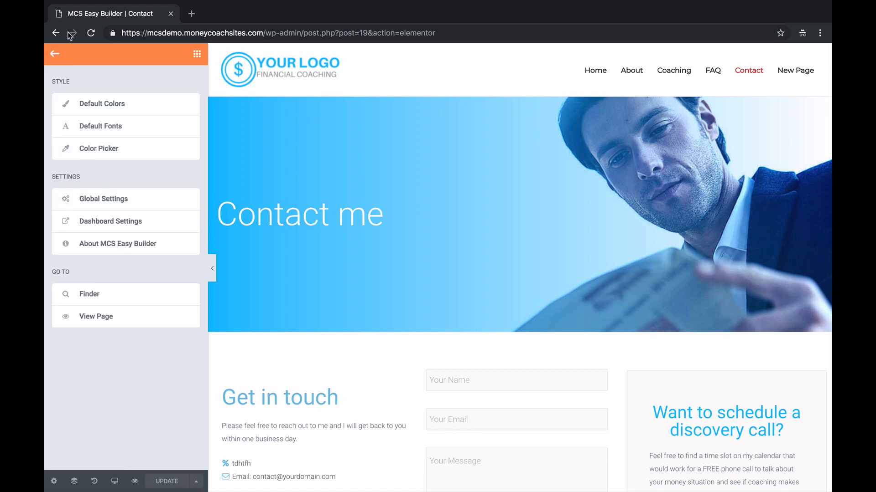
click(56, 33)
mouse_move(235, 62)
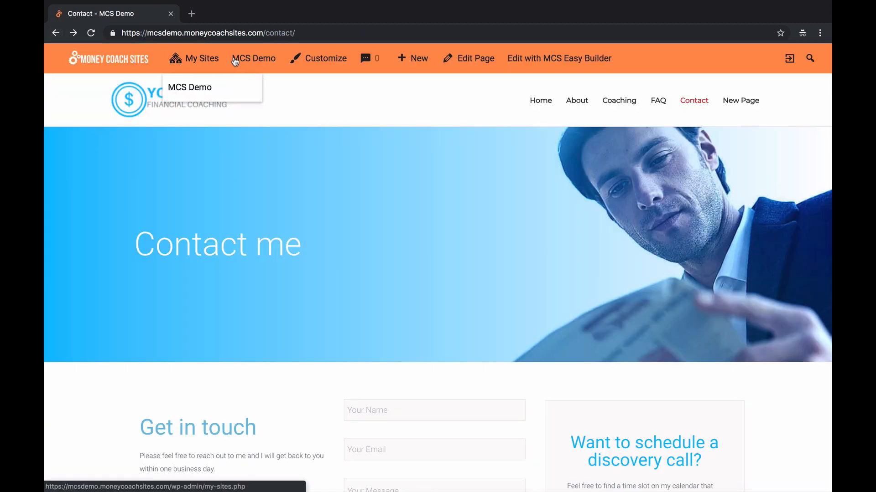
click(266, 88)
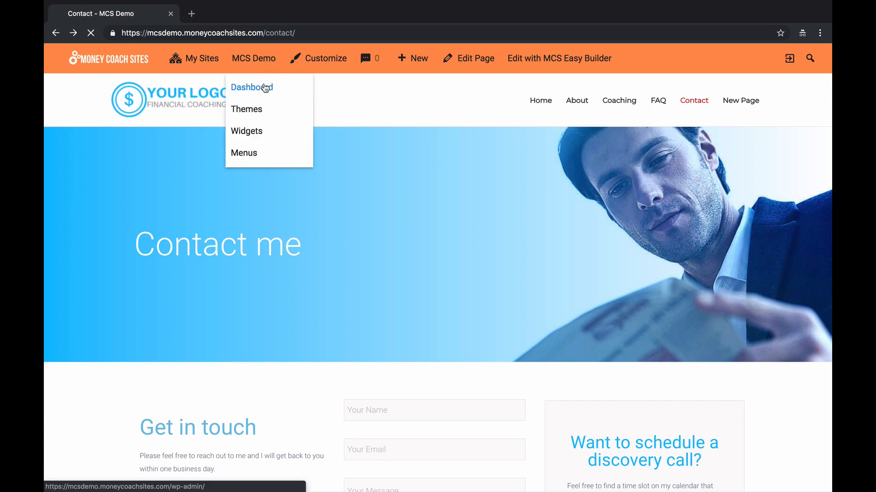
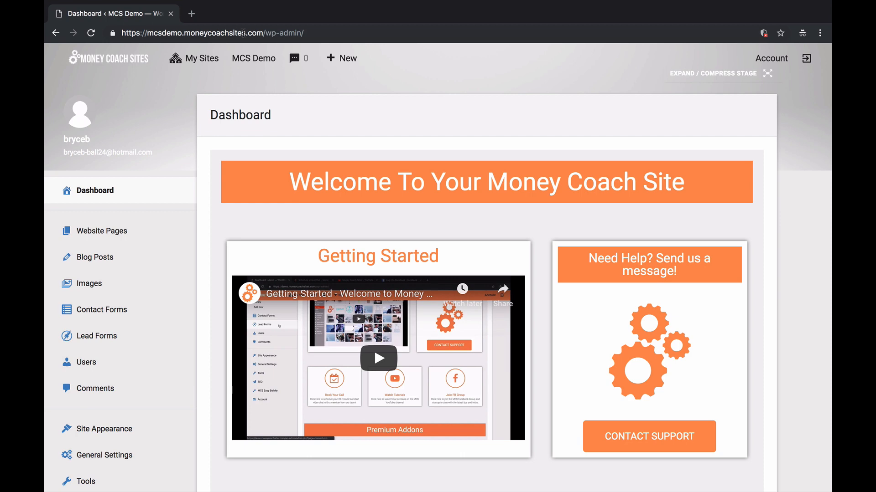
- Open the Account page and examine the Custom Domain instructions for the A record IP address and the CNAME record
scroll(195, 147, down, 6)
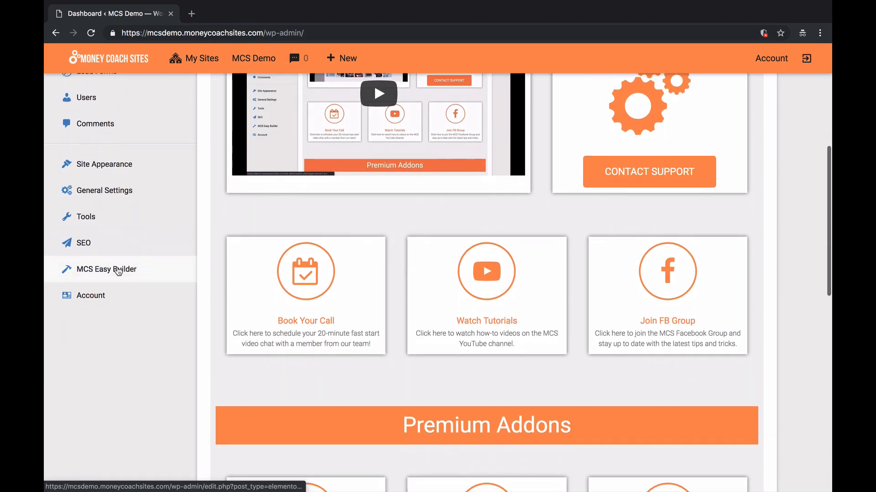
click(97, 296)
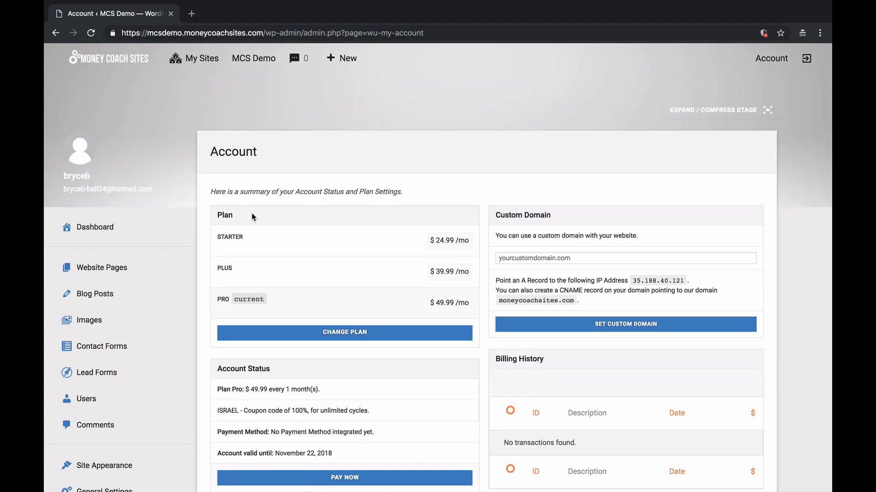
scroll(467, 175, down, 5)
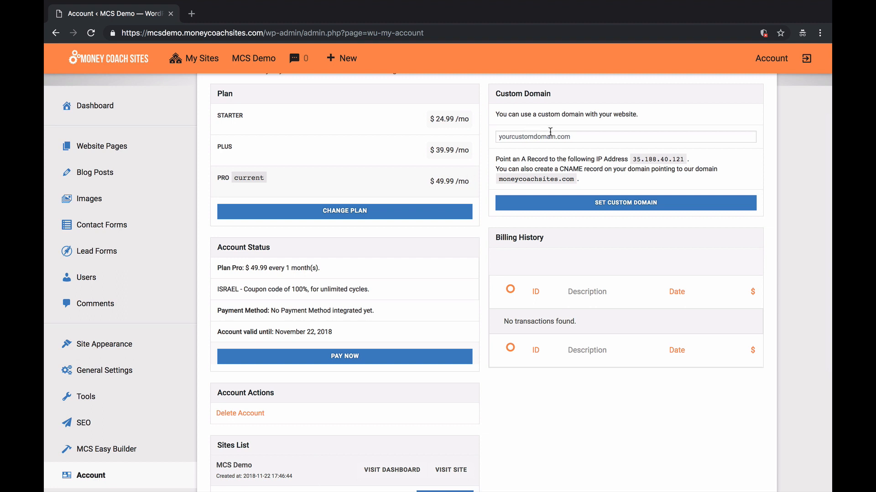
scroll(550, 132, down, 1)
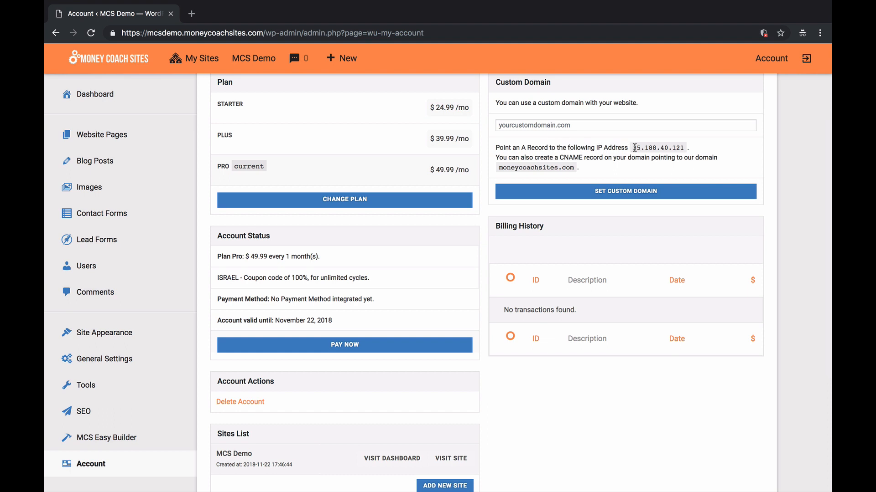
drag(634, 148, 684, 150)
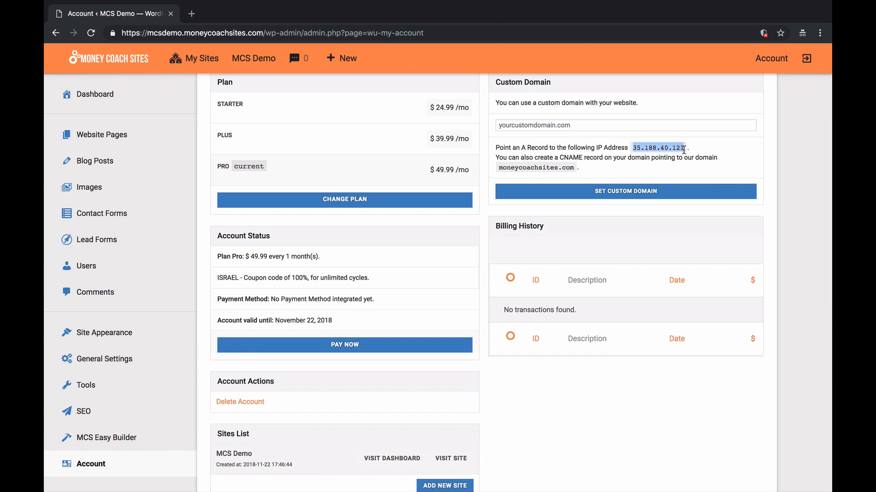
click(692, 146)
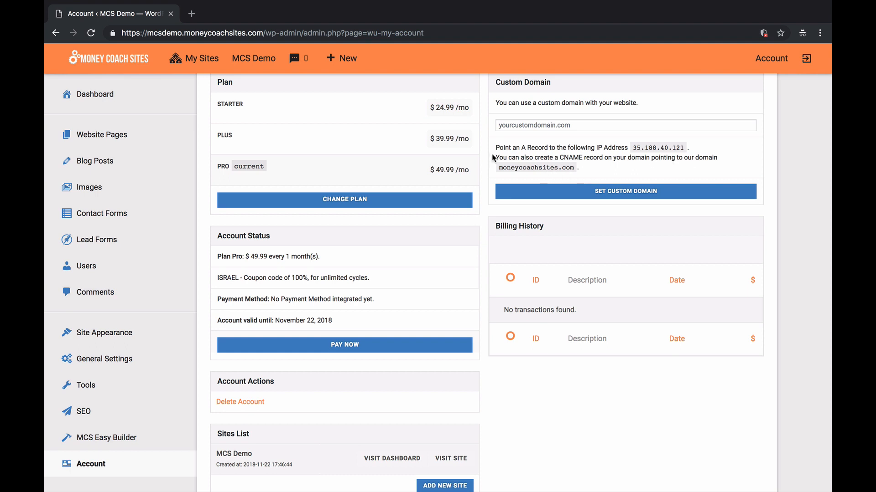
drag(496, 157, 679, 170)
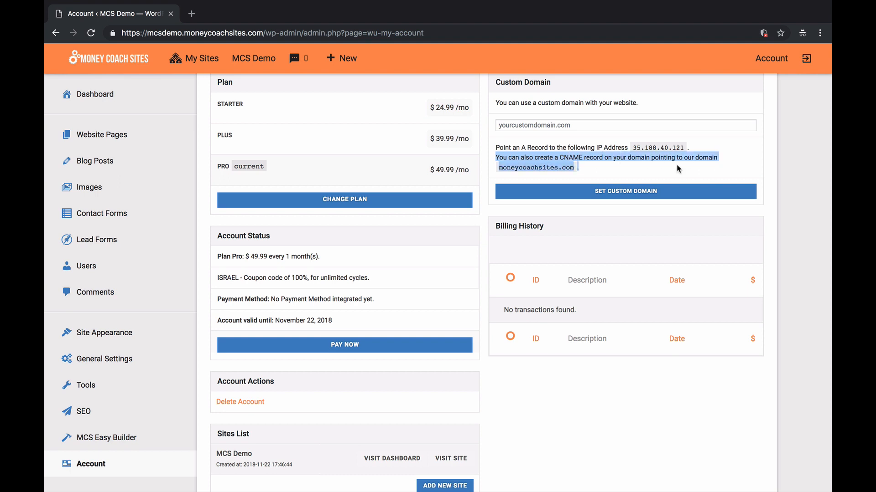
click(661, 171)
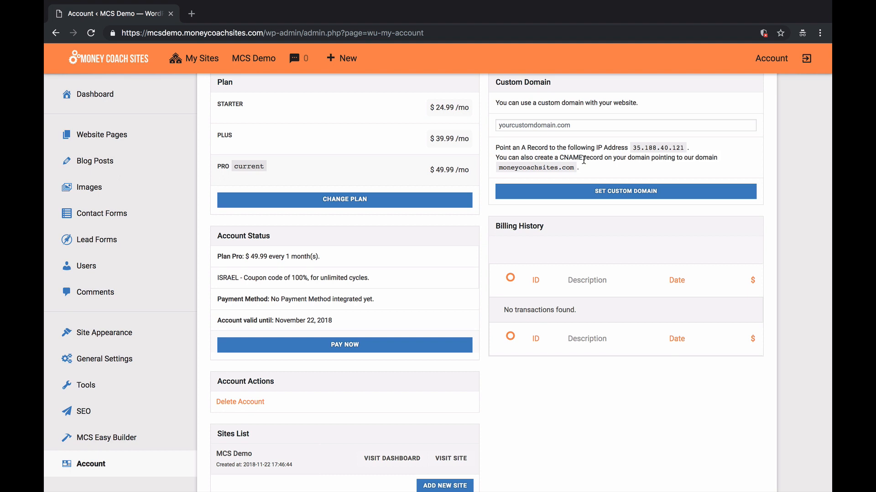
mouse_move(266, 59)
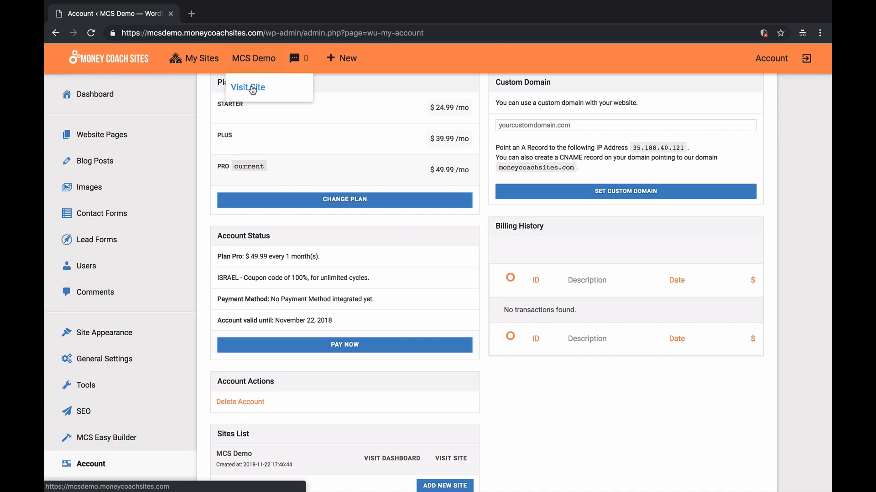
scroll(524, 192, up, 2)
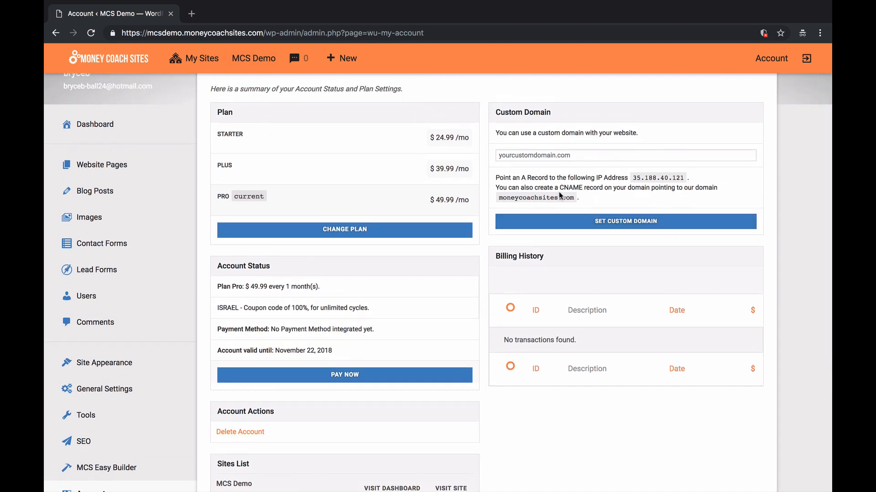
- Enter johndoe.com as the custom domain without applying it, and look over the account status and sites list
click(568, 158)
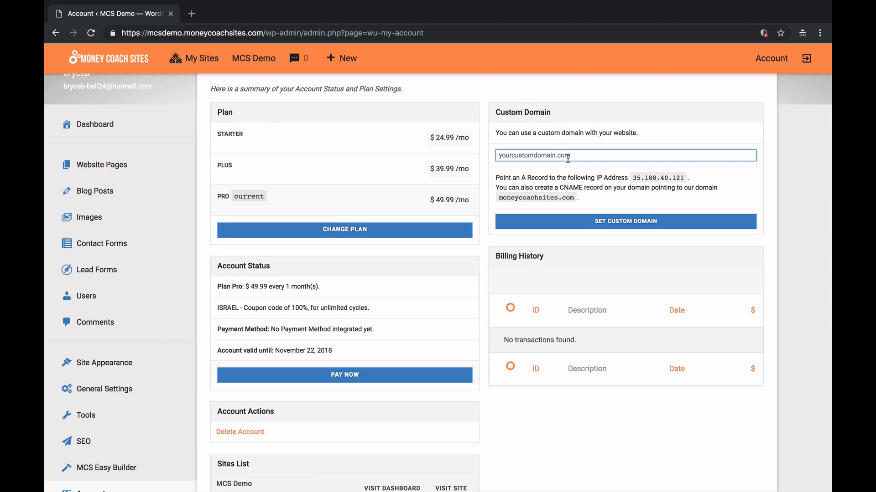
text(johndoe.com)
scroll(293, 164, down, 5)
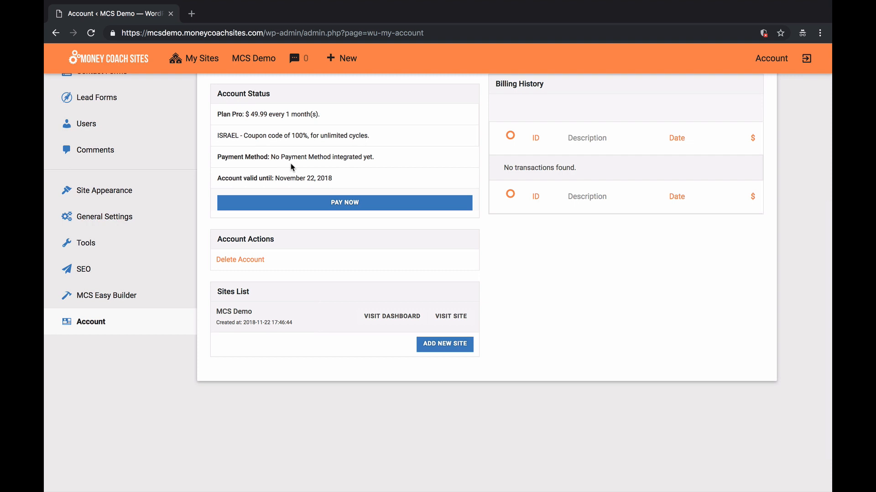
scroll(292, 168, up, 2)
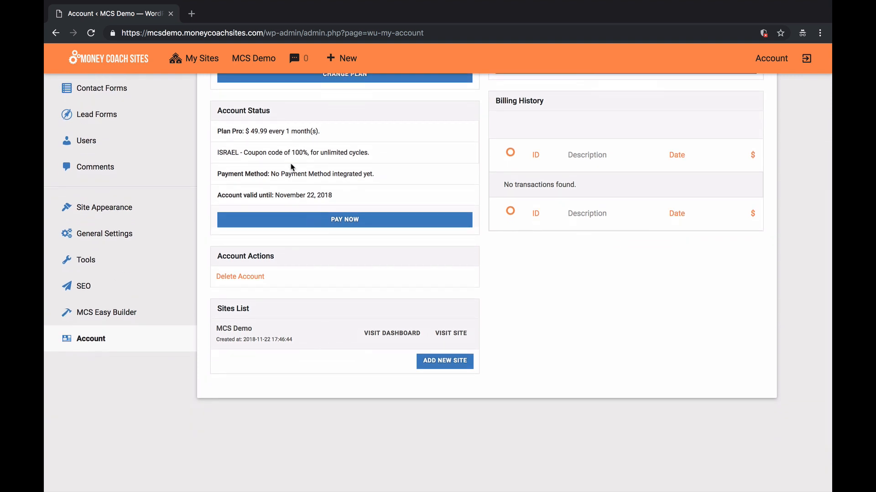
scroll(293, 167, up, 4)
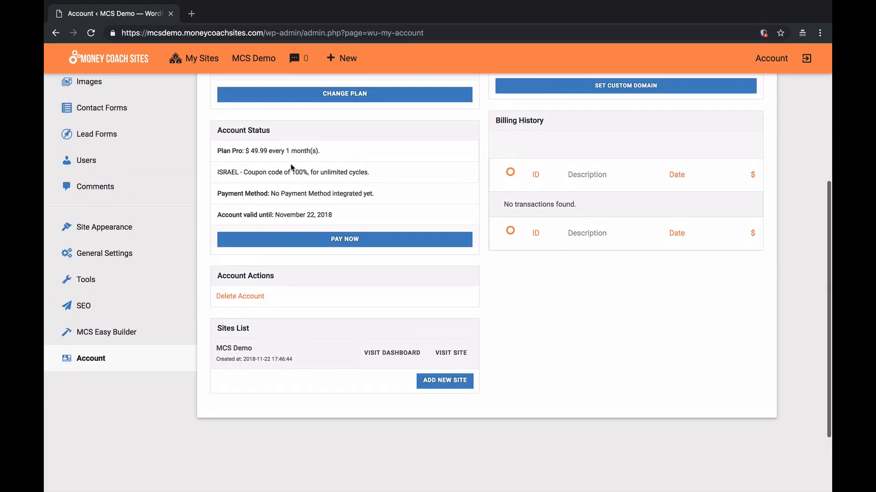
scroll(292, 168, up, 4)
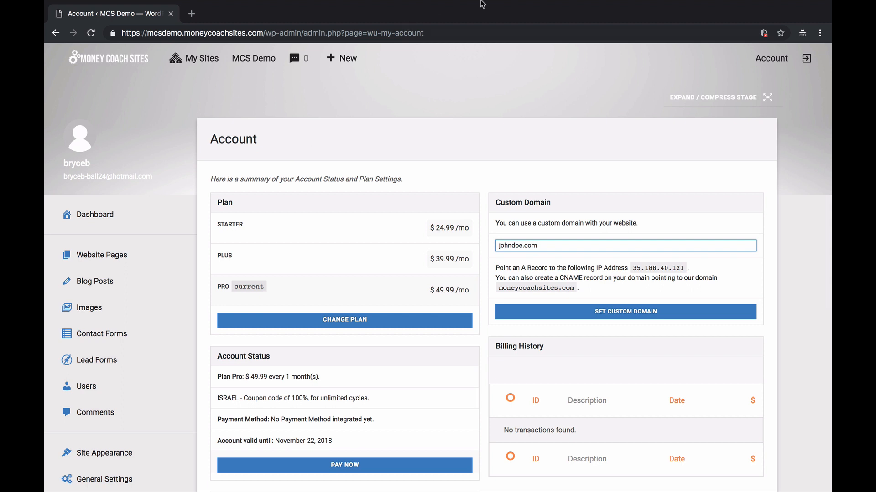
mouse_move(506, 5)
click(565, 7)
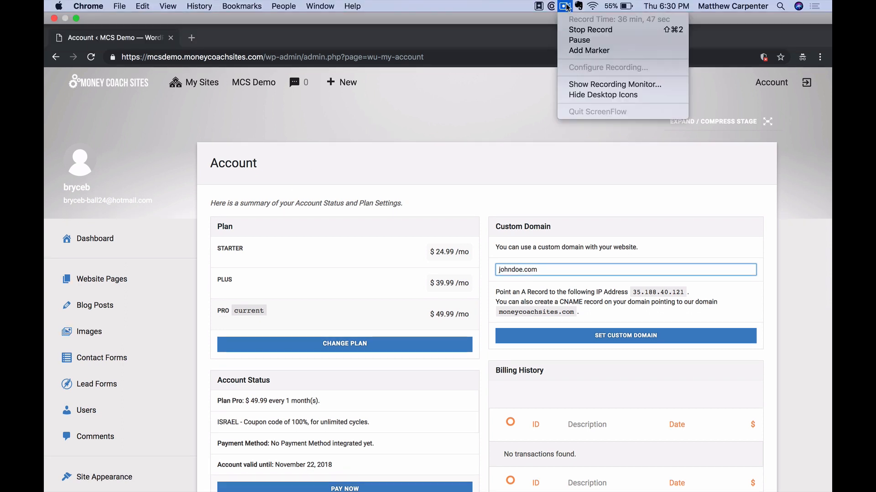